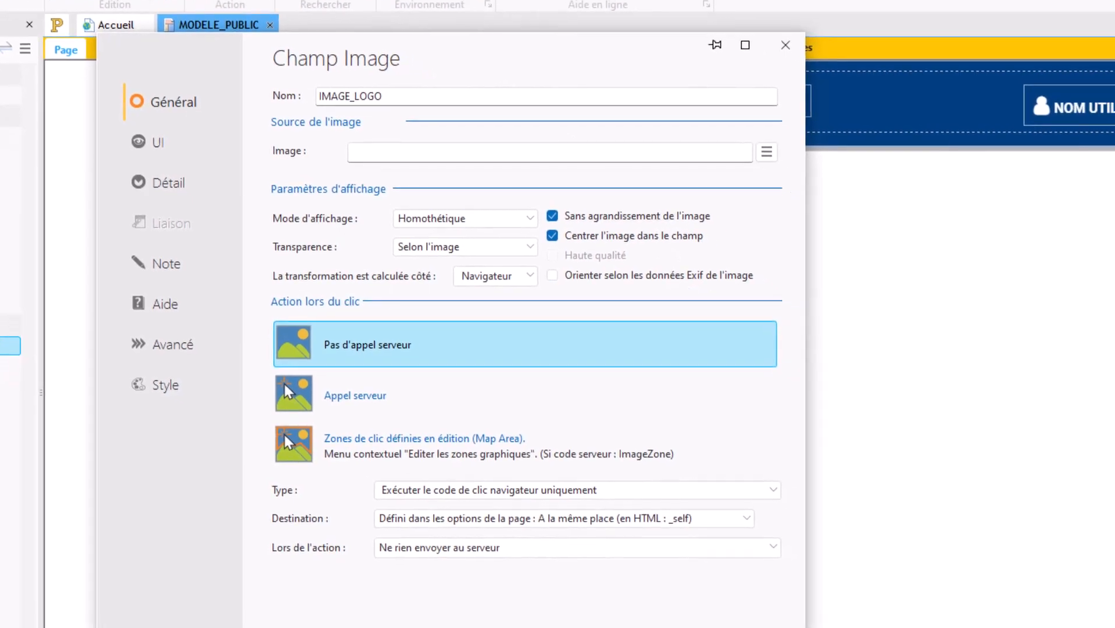
- Set the IMAGE_LOGO source to WXMARKETPLACE.png, copying it into the project directory, and narrow the field to about 172 x 70
{"action": "left_click", "coordinate": [745, 141]}
{"action": "left_click", "coordinate": [761, 163]}
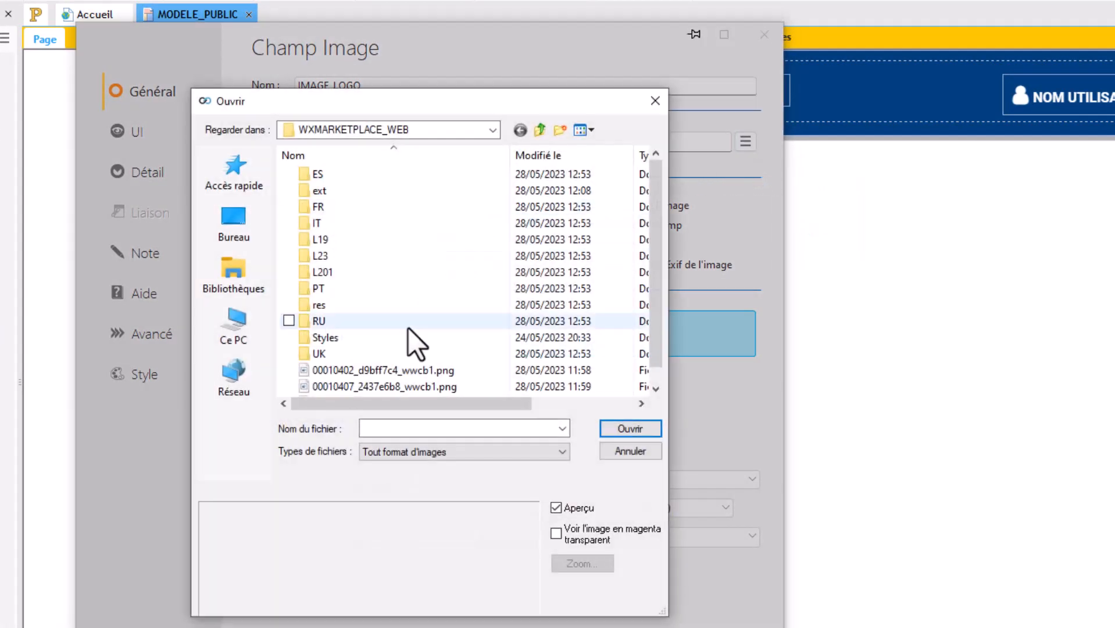
{"action": "key", "text": "ctrl+v"}
{"action": "key", "text": "Return"}
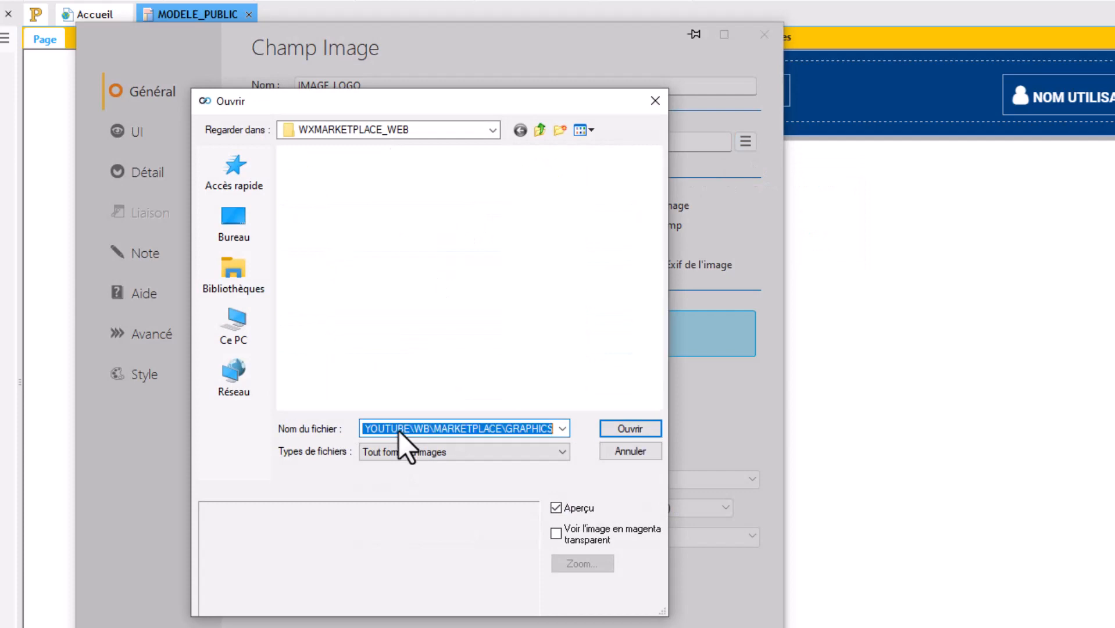
{"action": "double_click", "coordinate": [335, 216]}
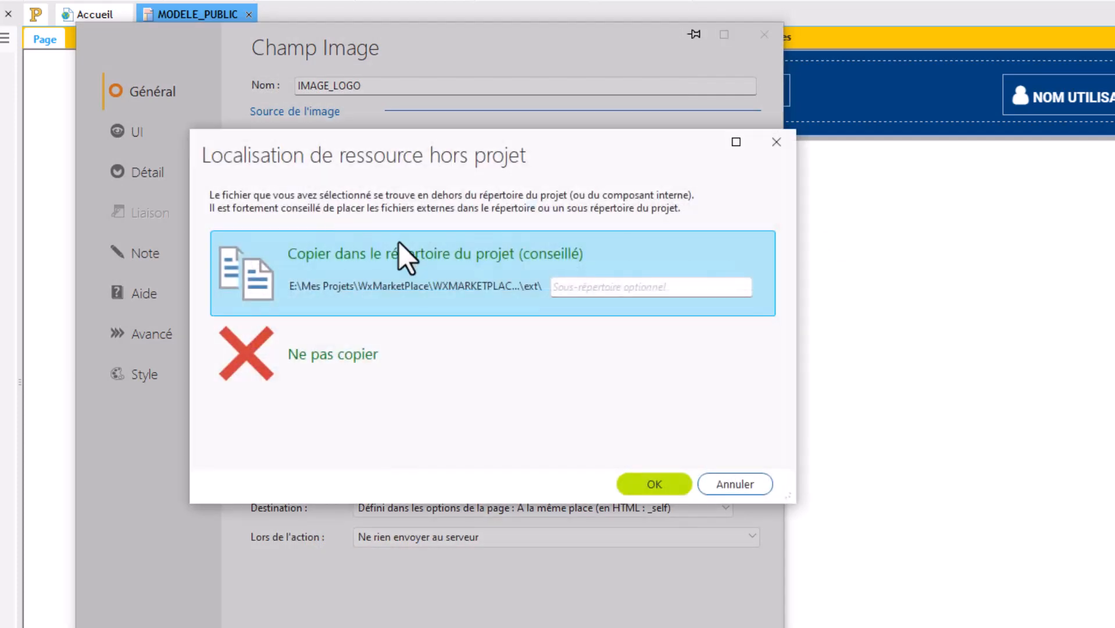
{"action": "left_click", "coordinate": [666, 491]}
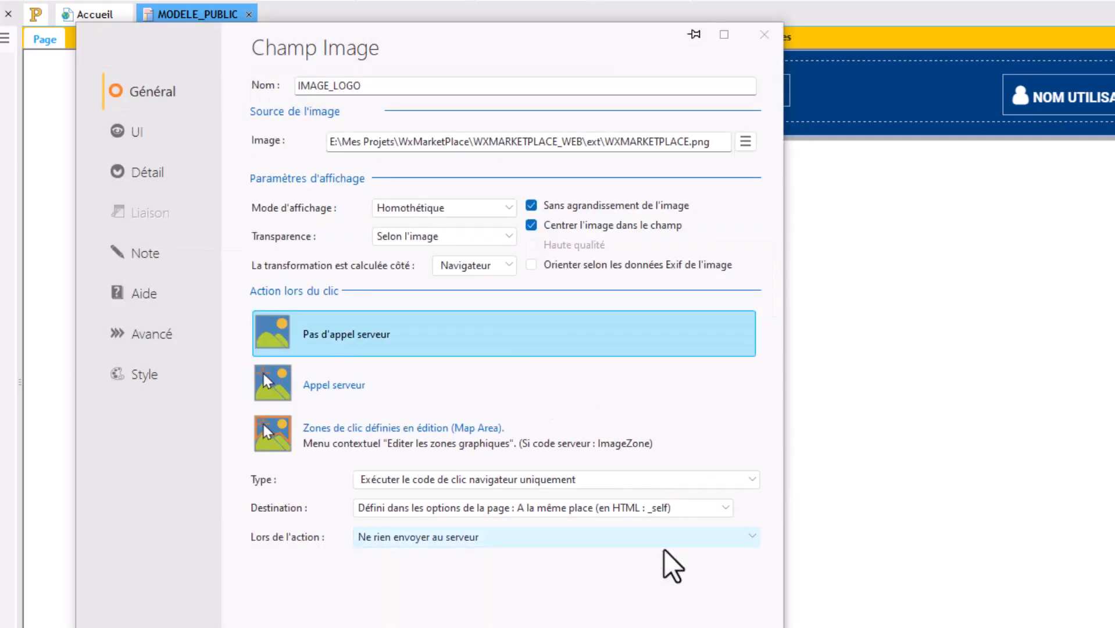
{"action": "key", "text": "Return"}
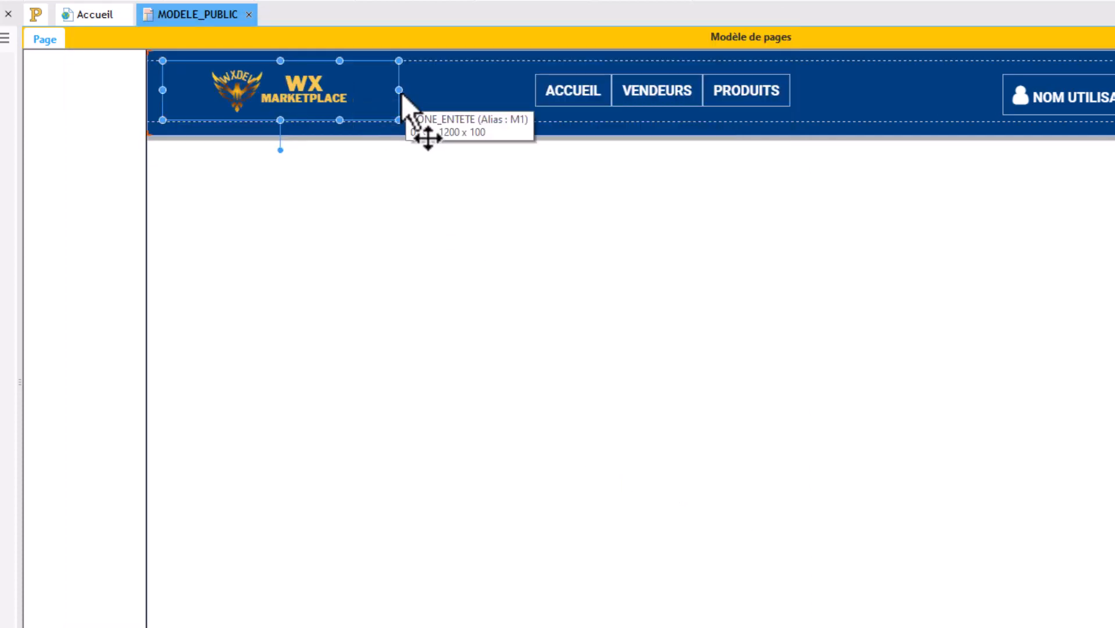
{"action": "left_click_drag", "start_coordinate": [399, 90], "coordinate": [309, 82]}
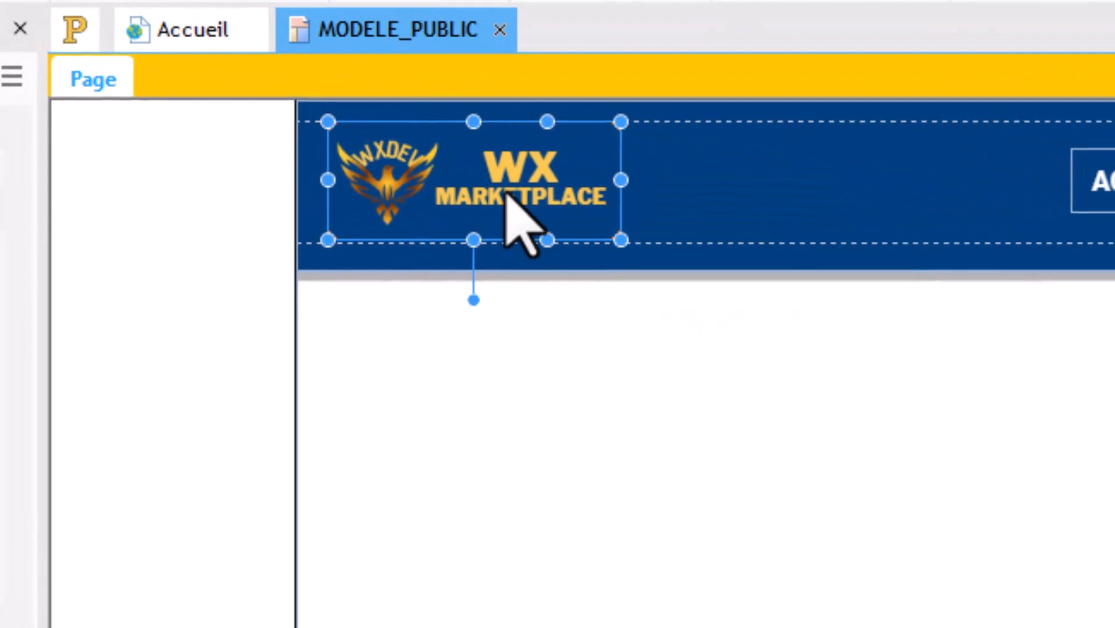
- Set the logo's display mode to Homothétique, keeping enlargement prevention and centring in the field enabled
{"action": "double_click", "coordinate": [510, 199]}
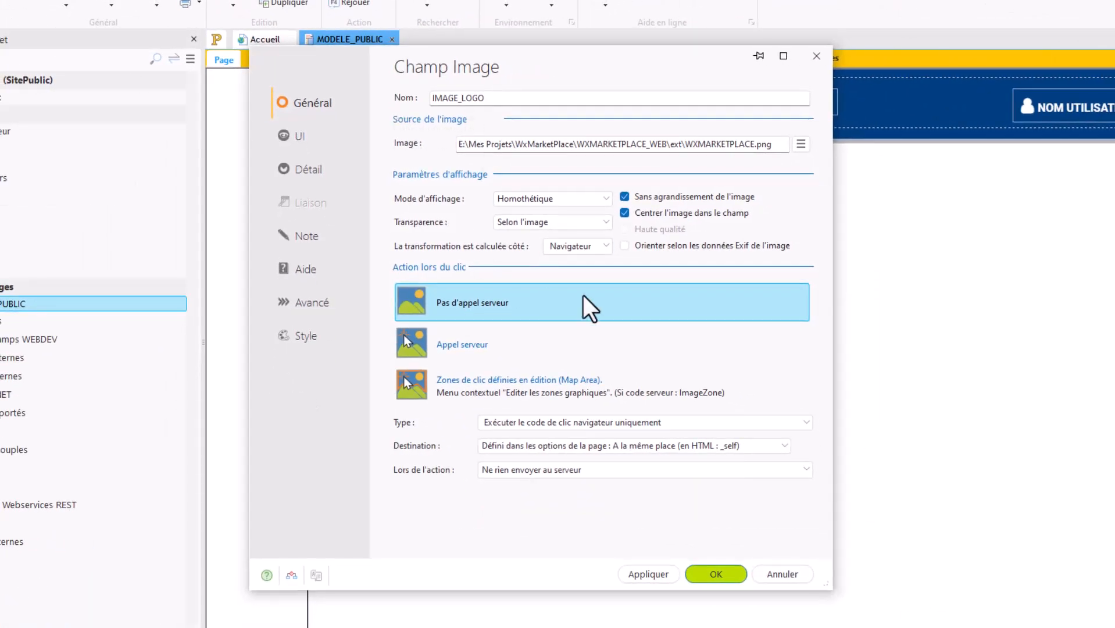
{"action": "left_click", "coordinate": [604, 198]}
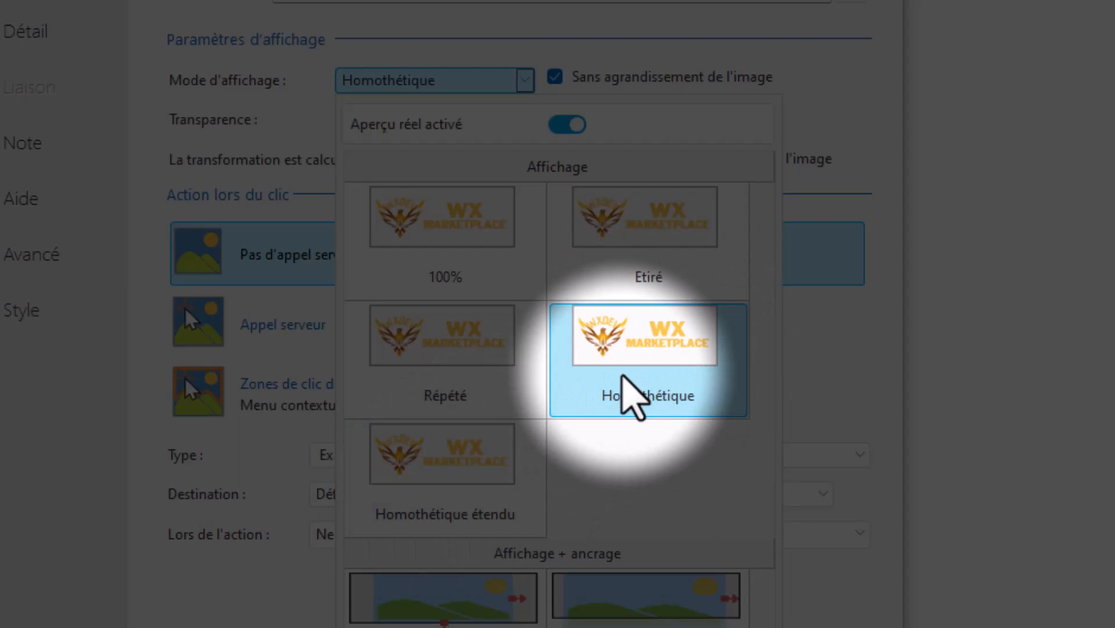
{"action": "left_click", "coordinate": [623, 377]}
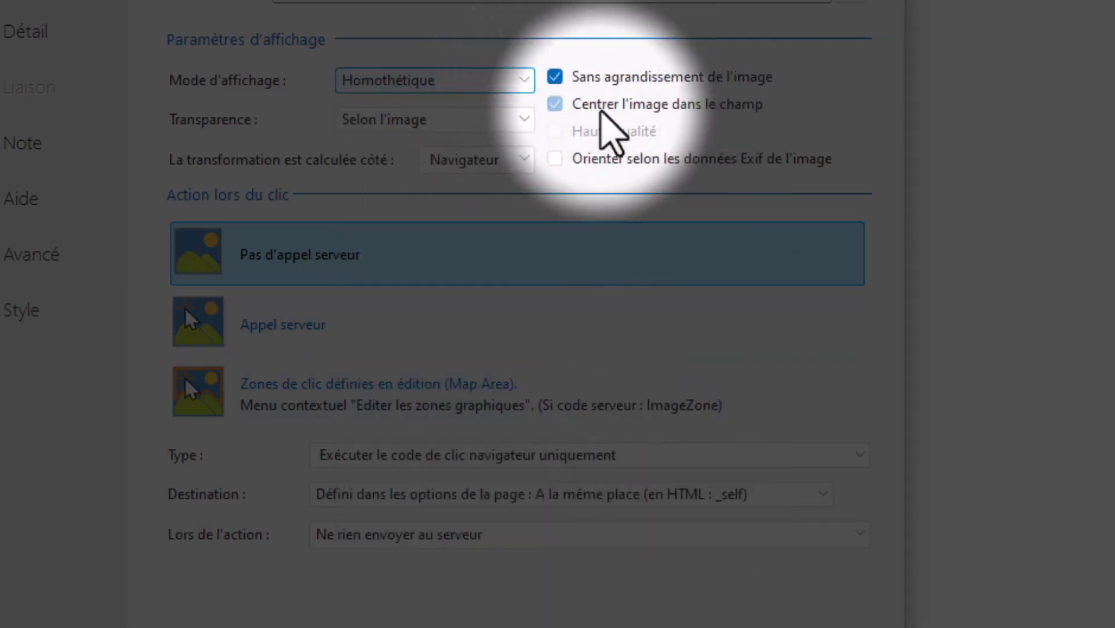
{"action": "left_click", "coordinate": [697, 86]}
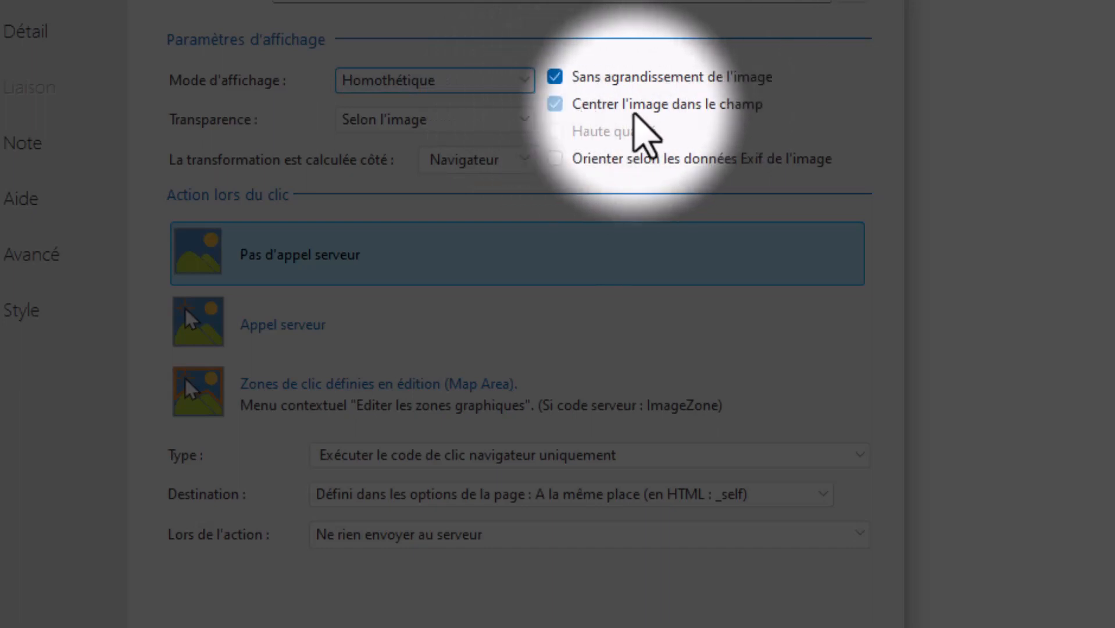
{"action": "left_click", "coordinate": [617, 82]}
{"action": "left_click", "coordinate": [617, 83]}
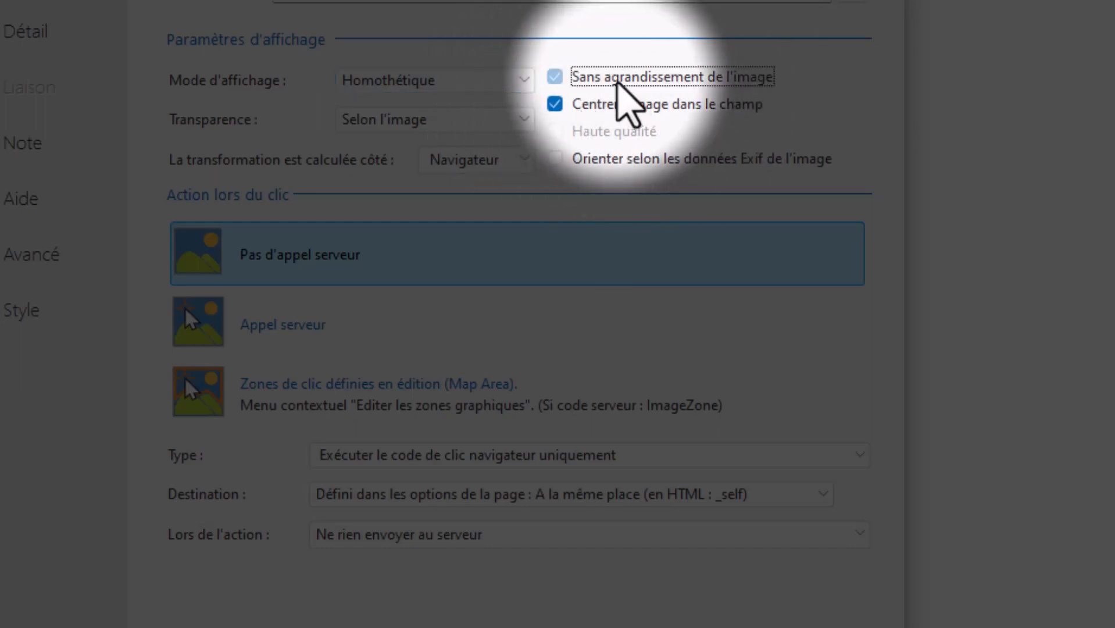
{"action": "left_click", "coordinate": [617, 82]}
{"action": "left_click", "coordinate": [617, 82]}
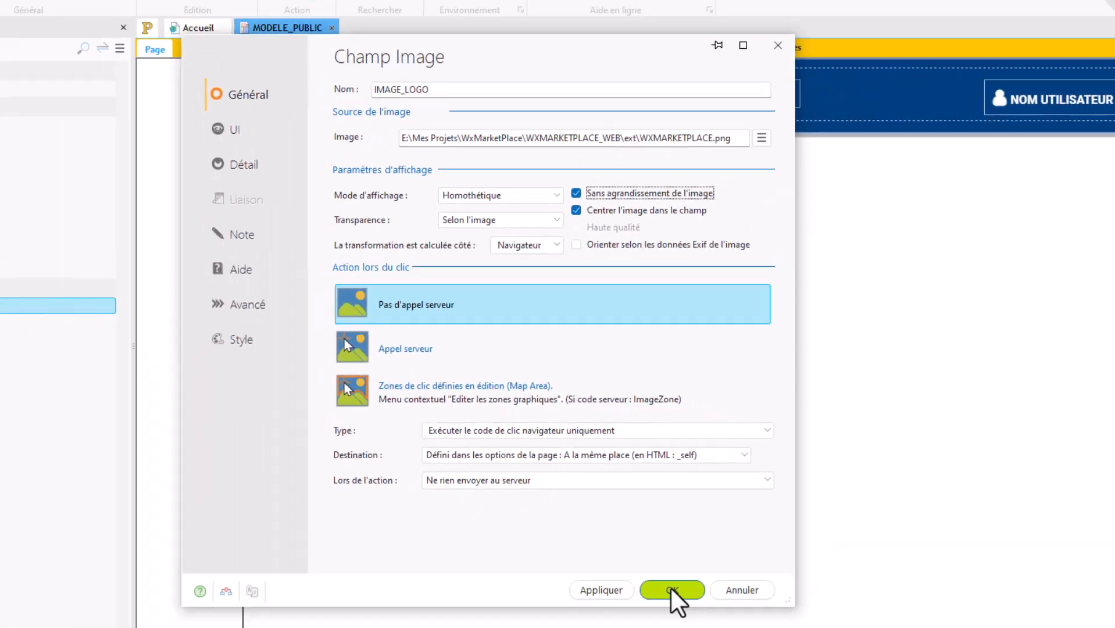
{"action": "left_click", "coordinate": [671, 590]}
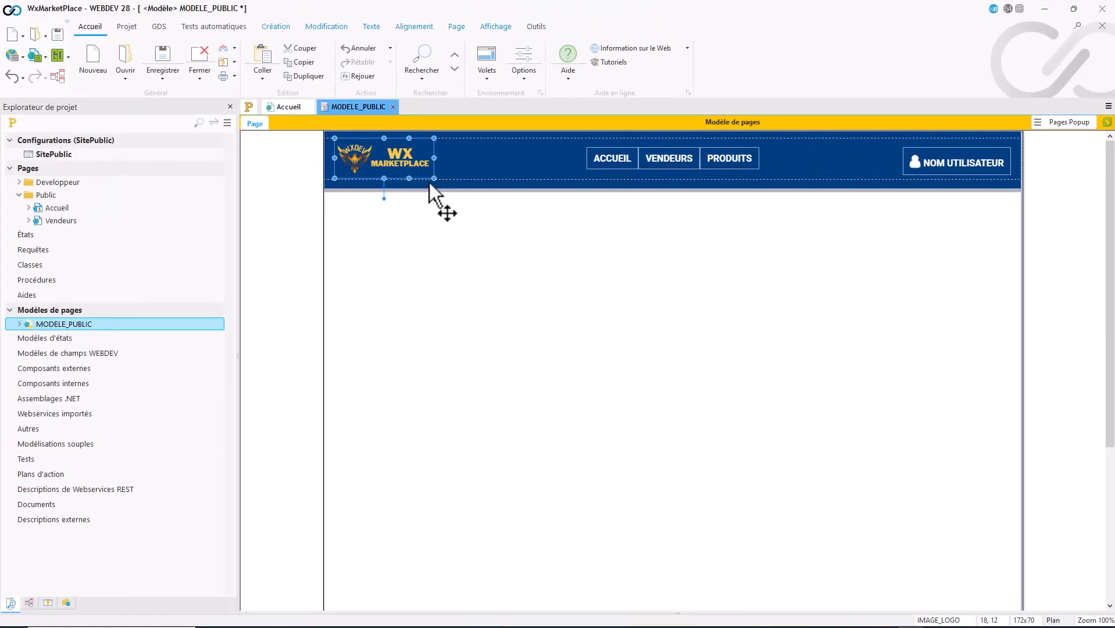
- Try enlarging the logo field in the header, and undo the resizing
{"action": "mouse_move", "coordinate": [436, 180]}
{"action": "left_mouse_down"}
{"action": "mouse_move", "coordinate": [434, 195]}
{"action": "mouse_move", "coordinate": [459, 187]}
{"action": "mouse_move", "coordinate": [443, 181]}
{"action": "left_mouse_up"}
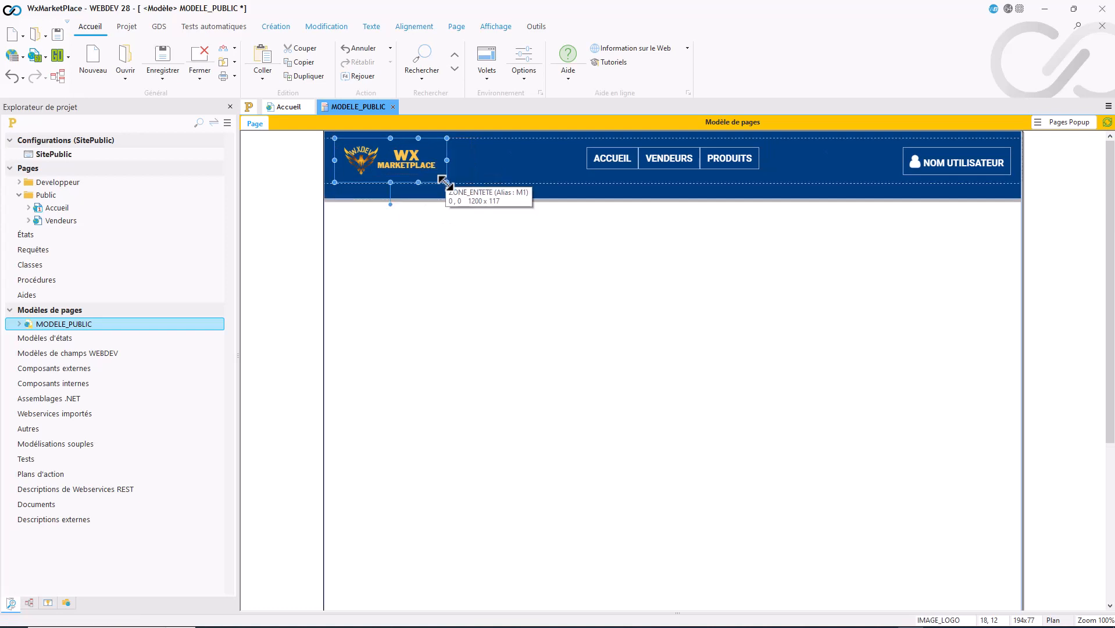
{"action": "key", "text": "ctrl+z"}
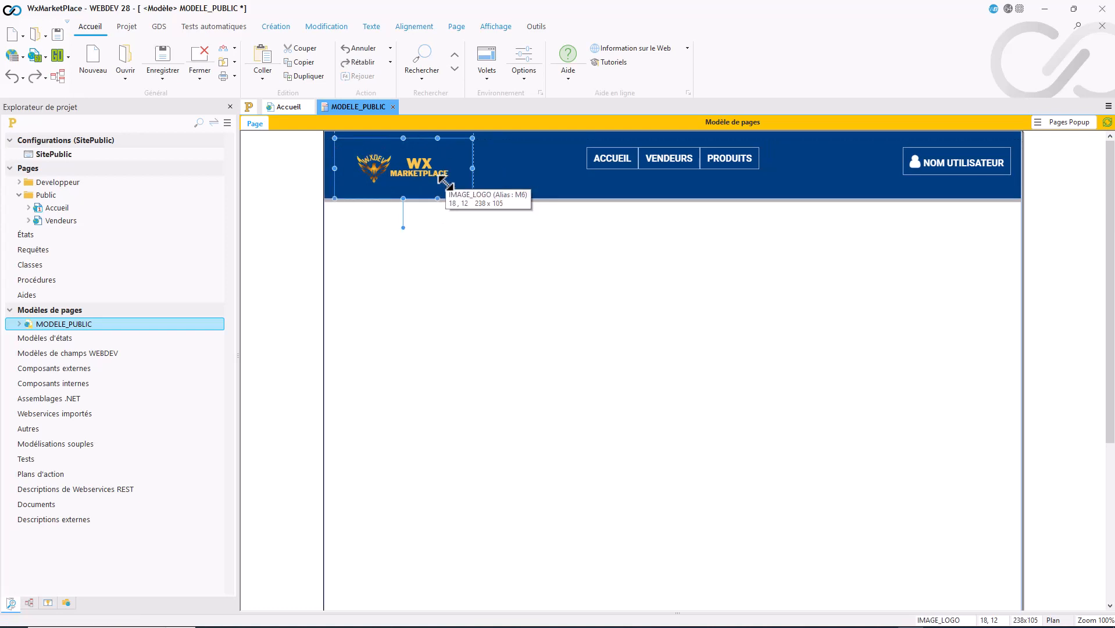
{"action": "key", "text": "ctrl+z"}
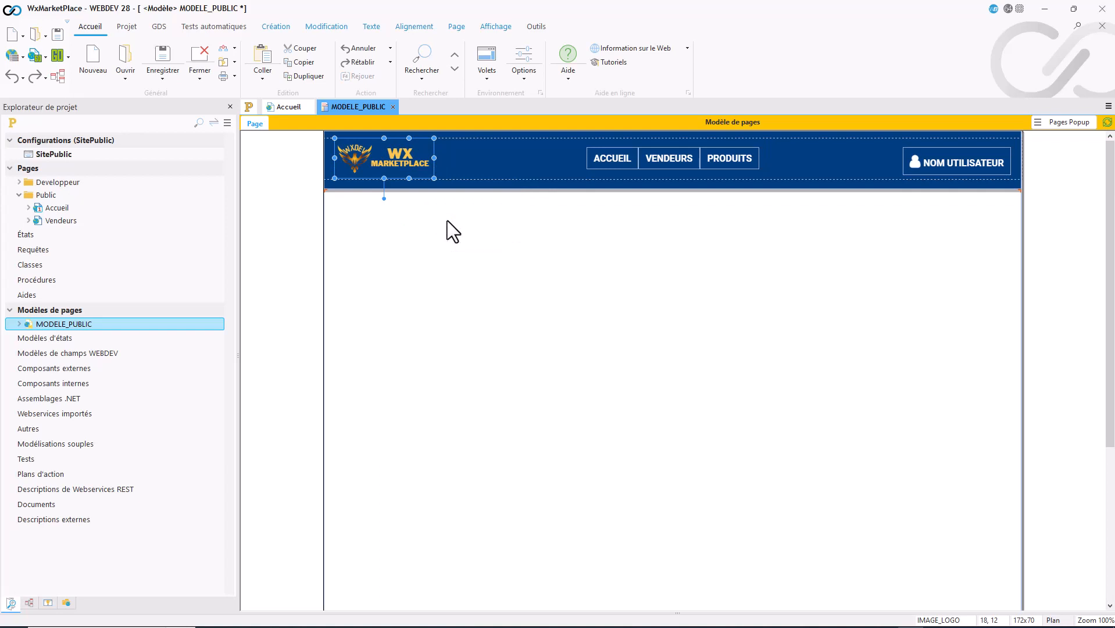
- Examine the logo field's UI and Détail settings, including deferred loading, the waiting image and zoom options
{"action": "left_click", "coordinate": [403, 209]}
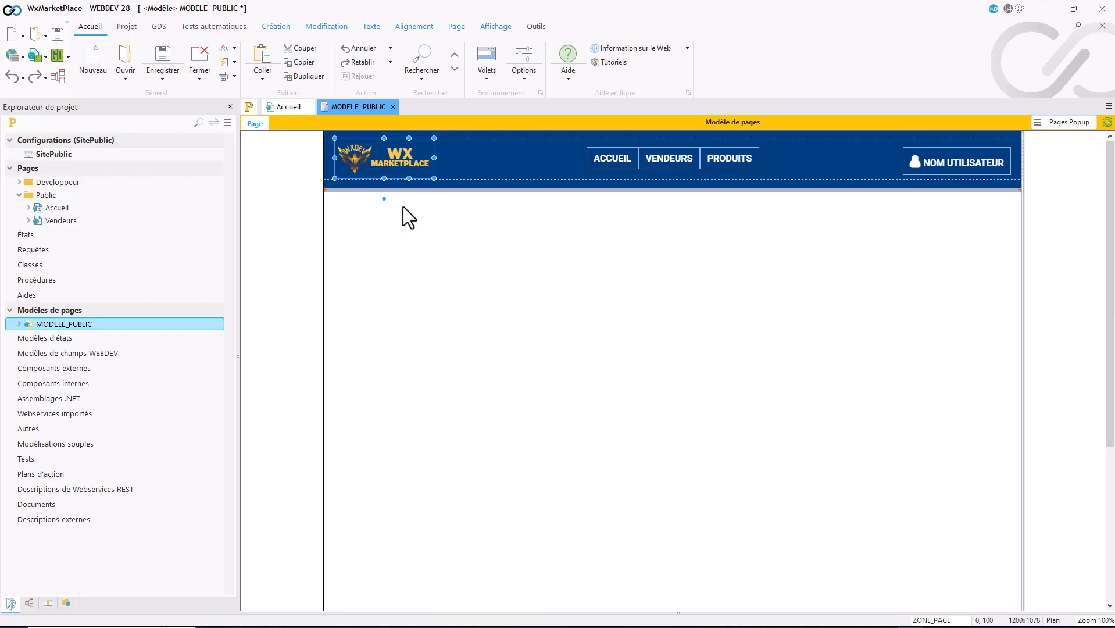
{"action": "left_click", "coordinate": [429, 175]}
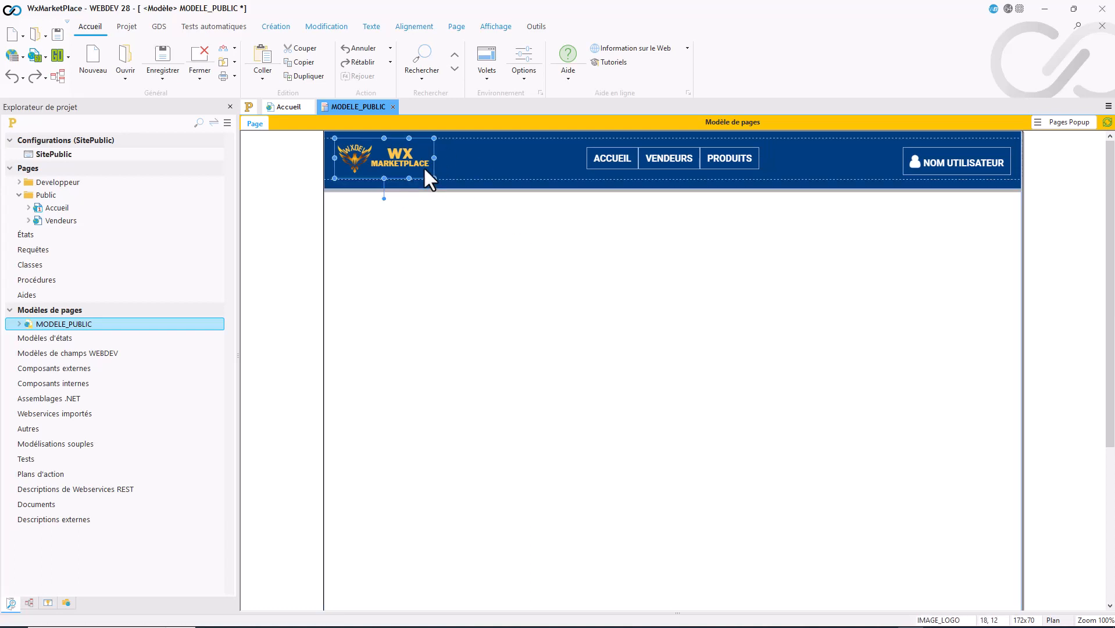
{"action": "double_click", "coordinate": [425, 170]}
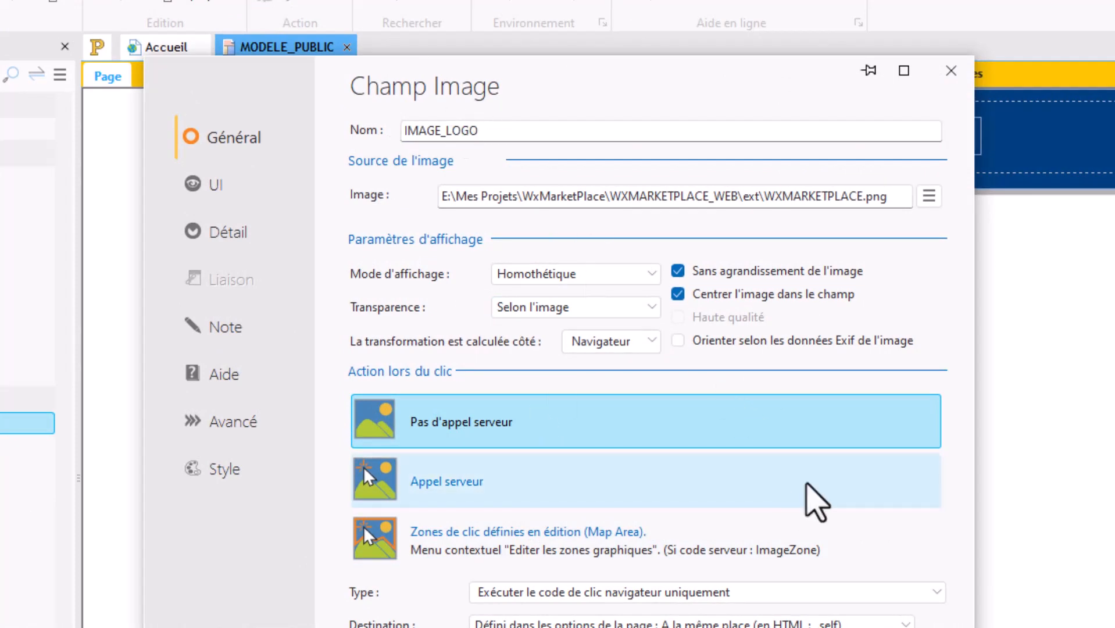
{"action": "left_click", "coordinate": [238, 197]}
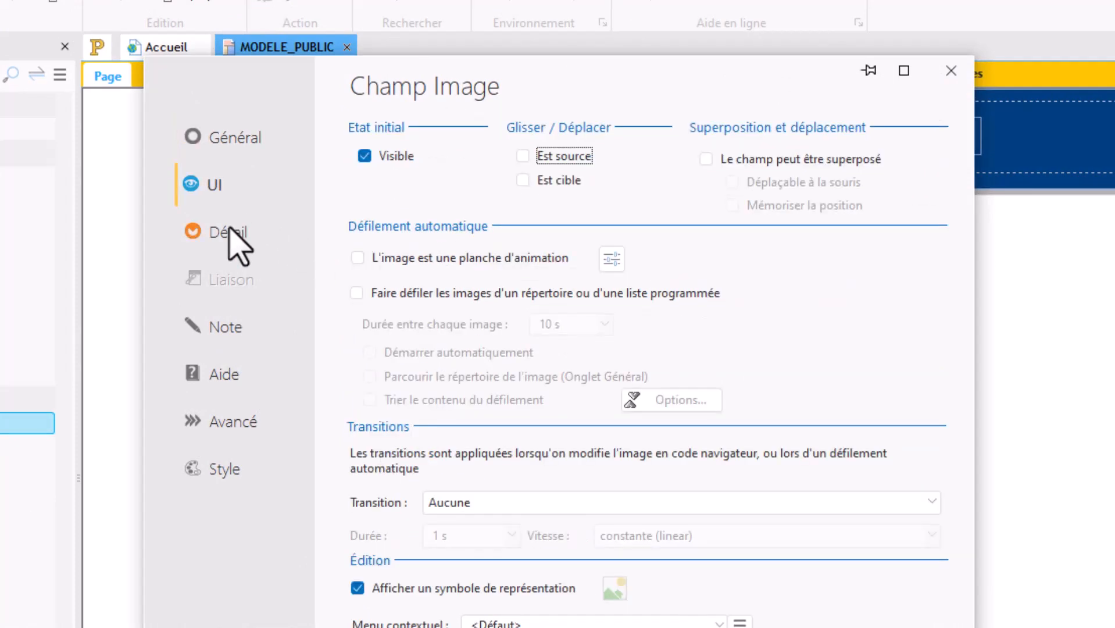
{"action": "left_click", "coordinate": [230, 231]}
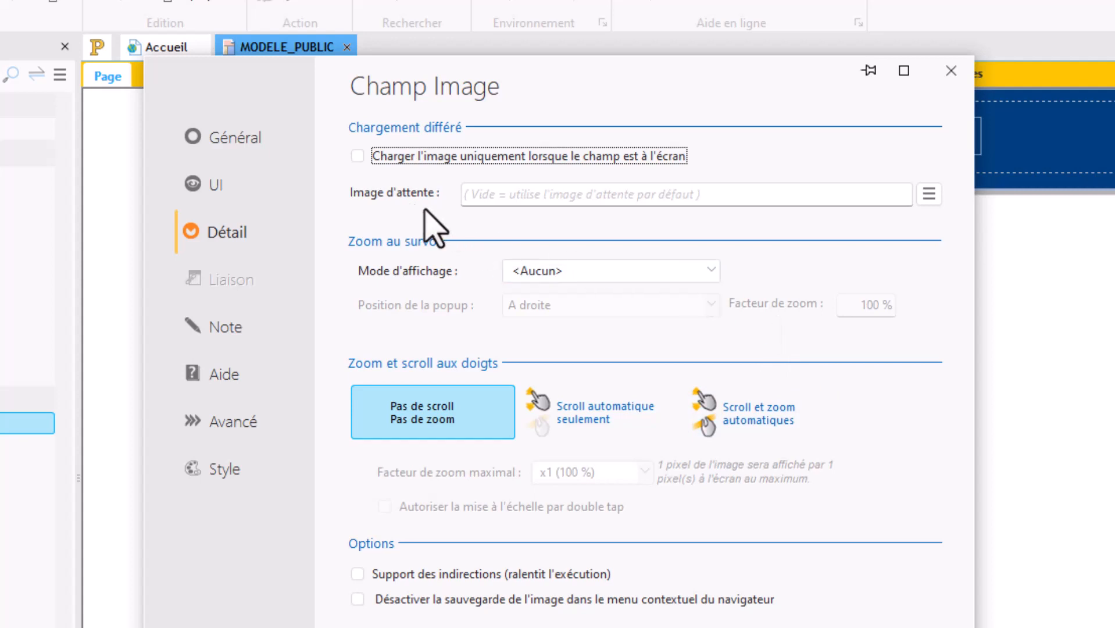
{"action": "left_click", "coordinate": [490, 194]}
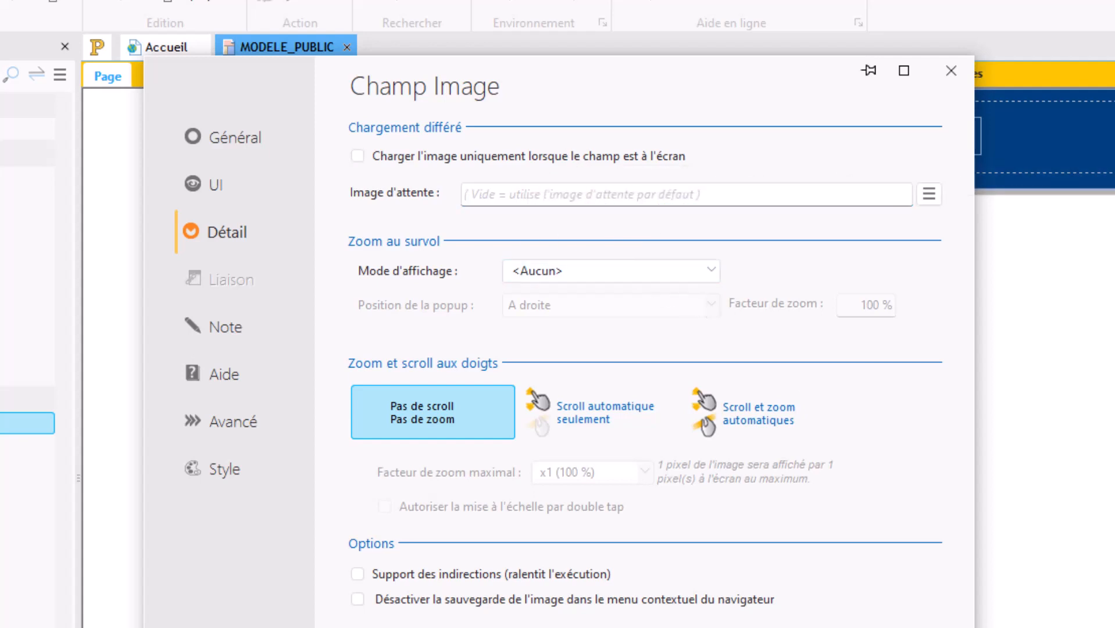
{"action": "key", "text": "Return"}
- Add a new option directly after ACCUEIL in the header's main menu
{"action": "left_click", "coordinate": [768, 170]}
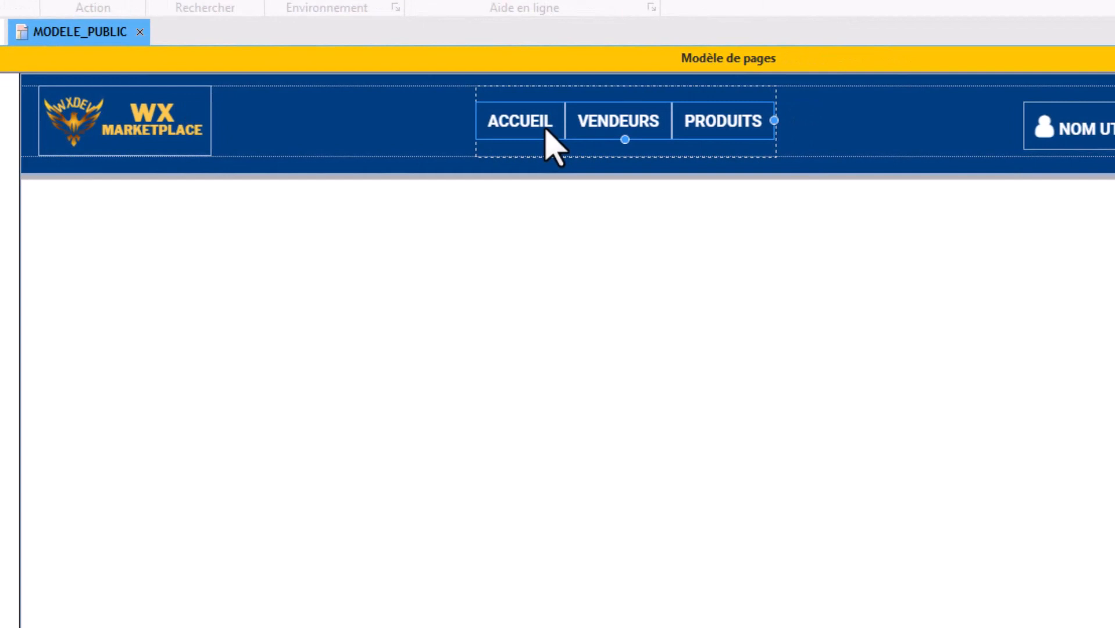
{"action": "right_click", "coordinate": [546, 131]}
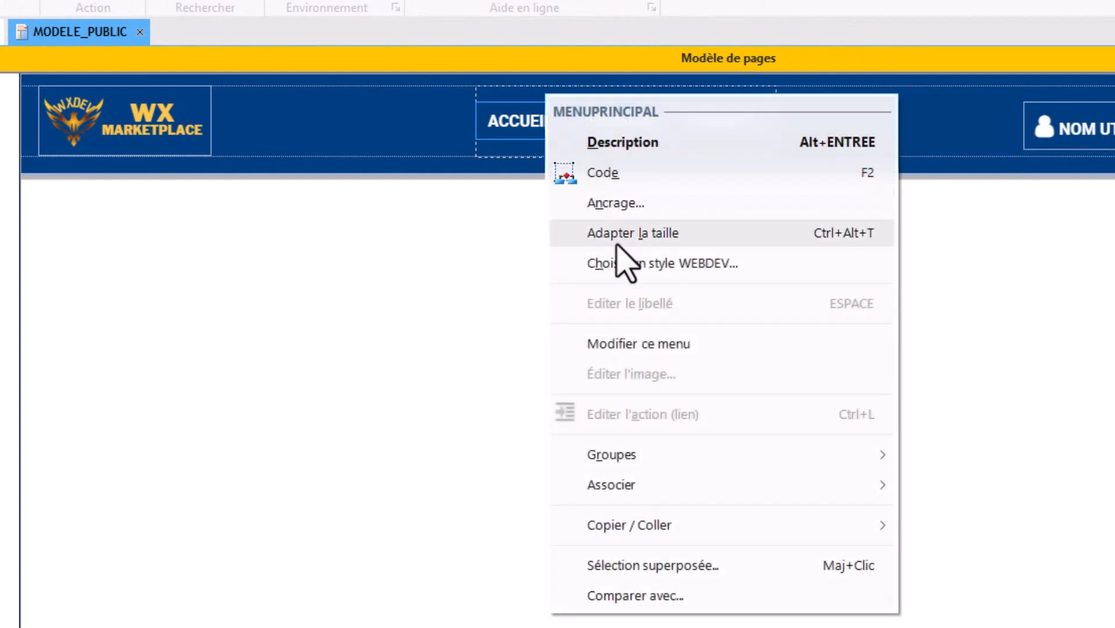
{"action": "left_click", "coordinate": [546, 218]}
{"action": "left_click", "coordinate": [530, 148]}
{"action": "left_click", "coordinate": [534, 142]}
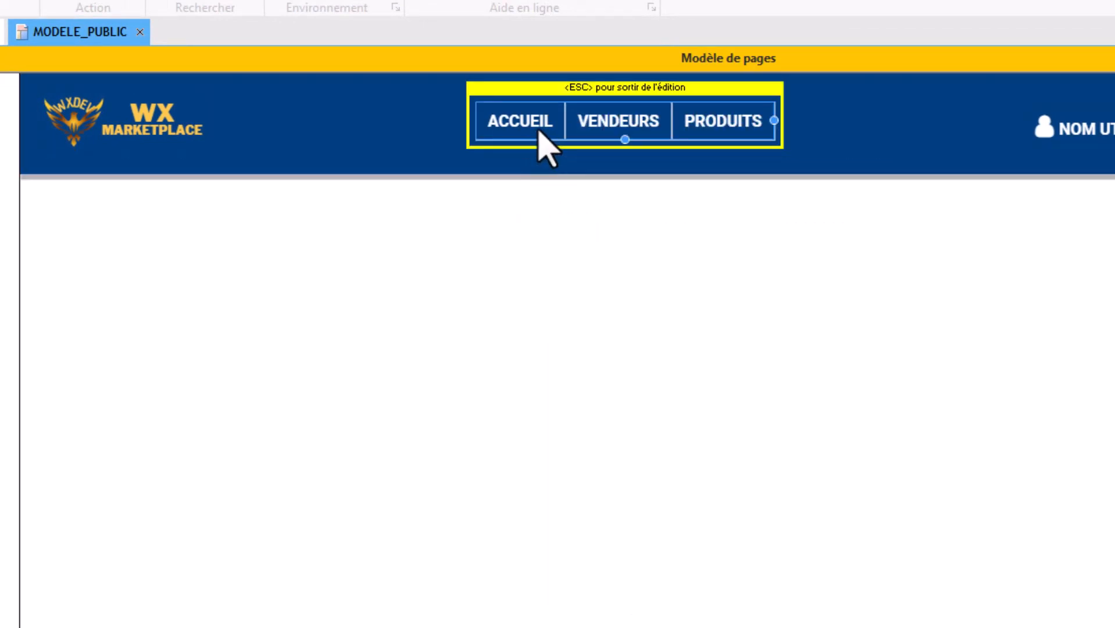
{"action": "right_click", "coordinate": [540, 134]}
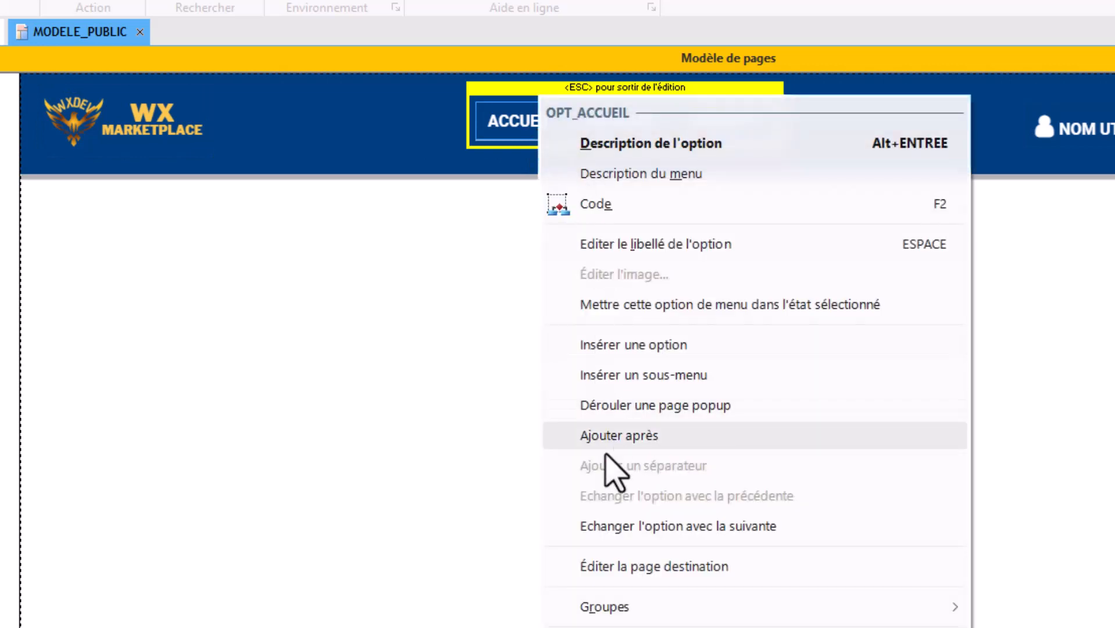
{"action": "left_click", "coordinate": [619, 433]}
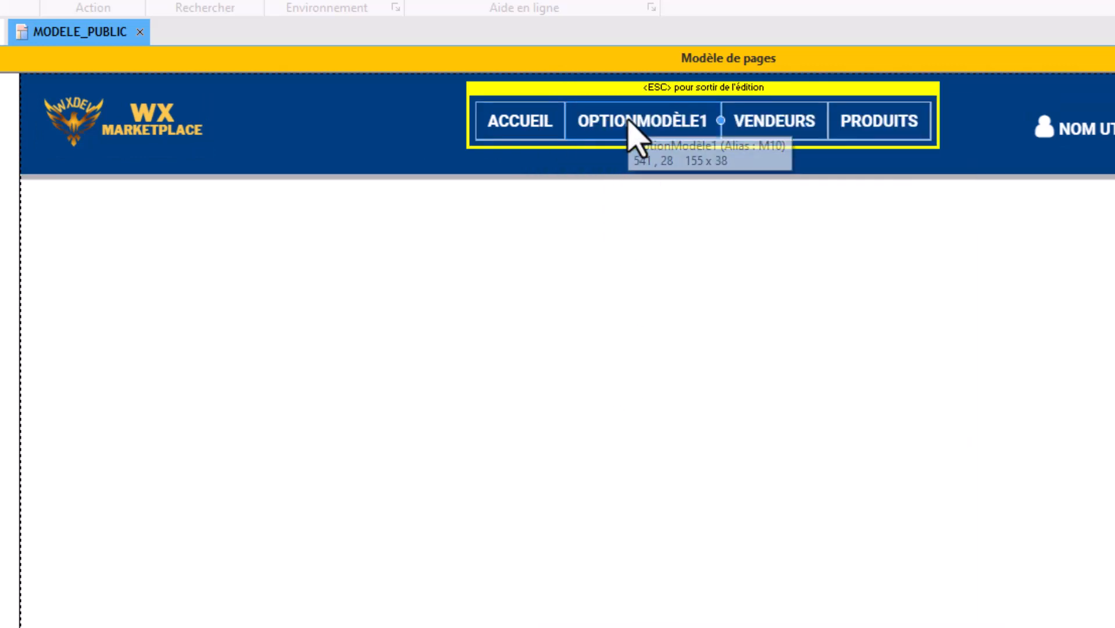
- Rename the new main menu option to CATÉGORIES and leave menu editing
{"action": "double_click", "coordinate": [629, 127]}
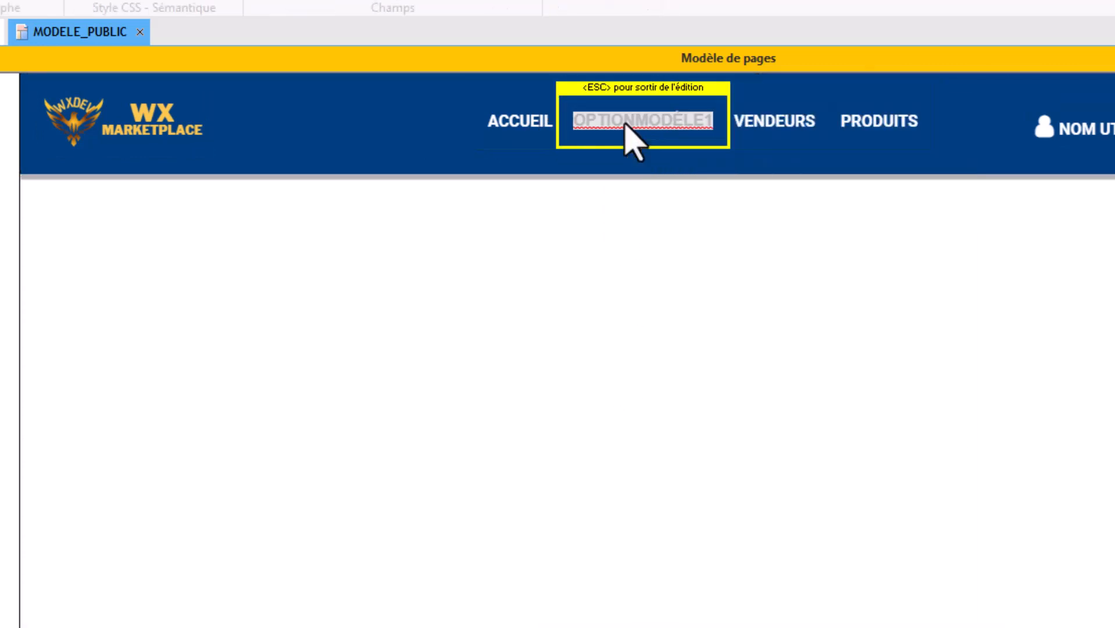
{"action": "type", "text": "CATE"}
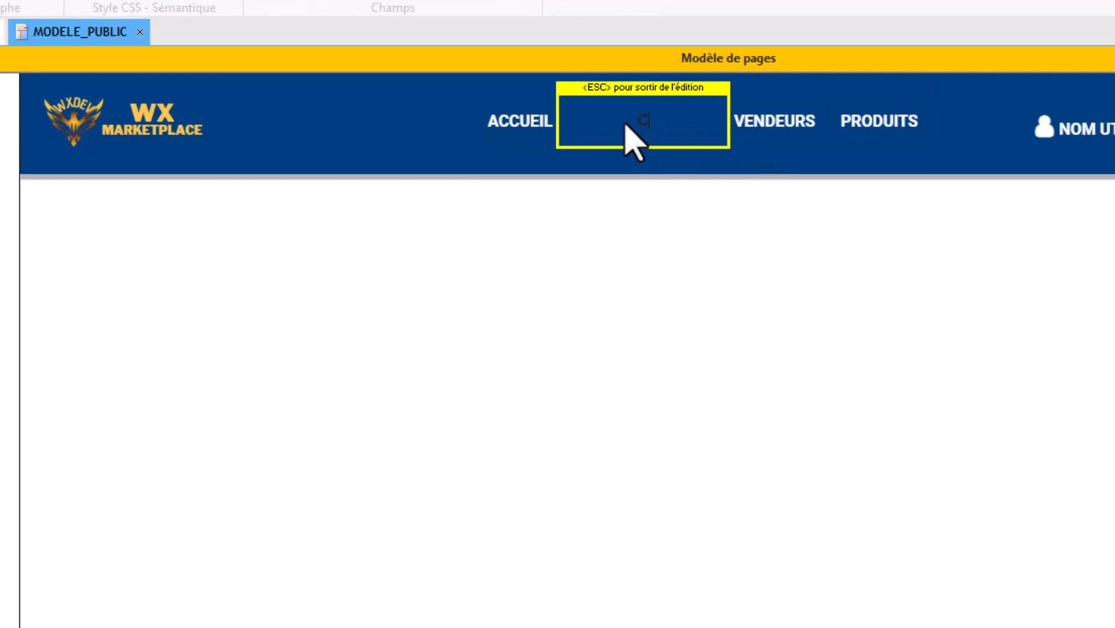
{"action": "type", "text": "GORIES"}
{"action": "key", "text": "Return"}
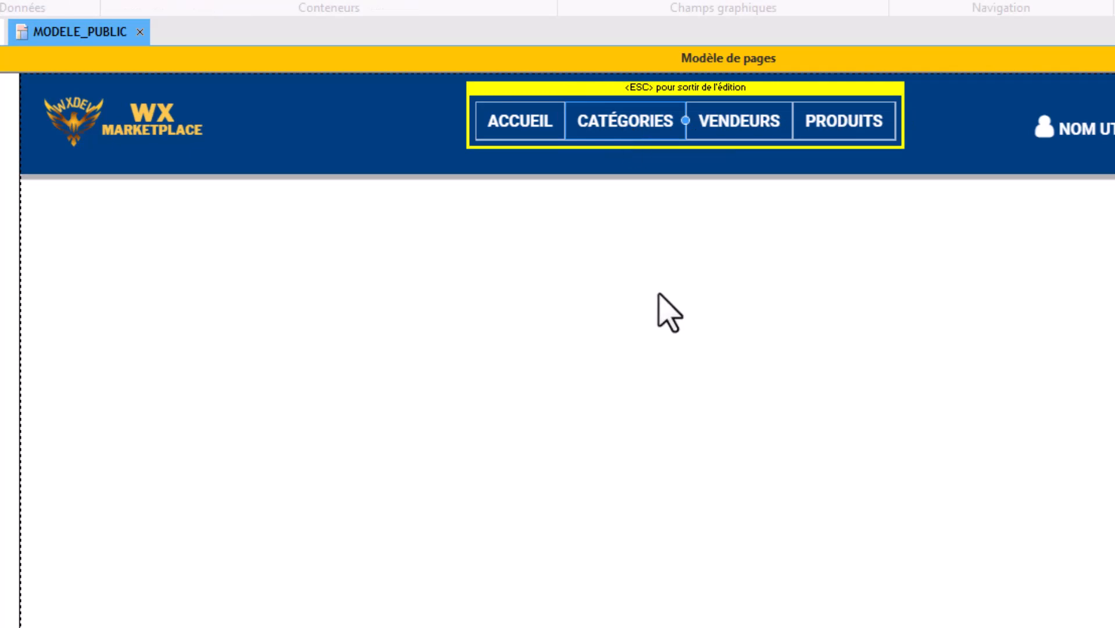
{"action": "key", "text": "Escape"}
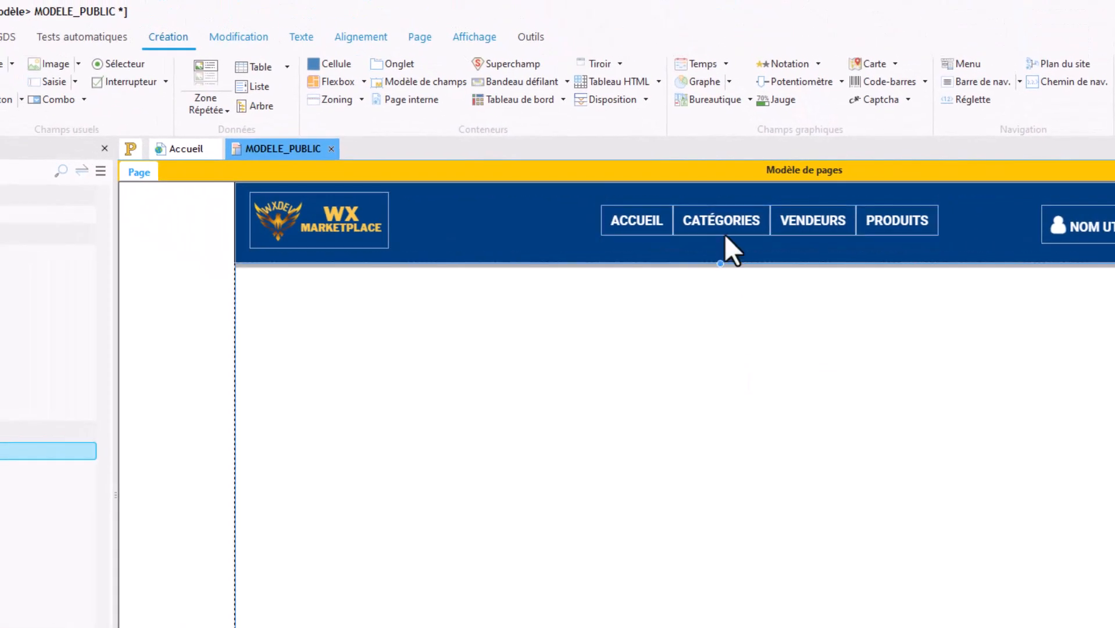
- Centre the main menu horizontally within the header zone
{"action": "left_click", "coordinate": [725, 234]}
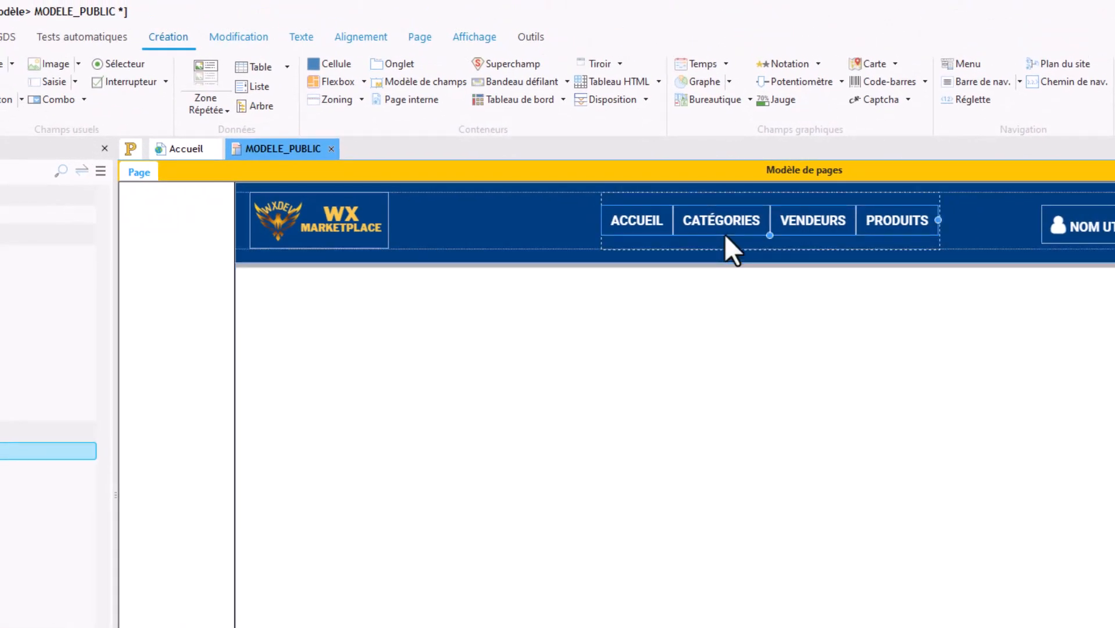
{"action": "left_click", "coordinate": [370, 34]}
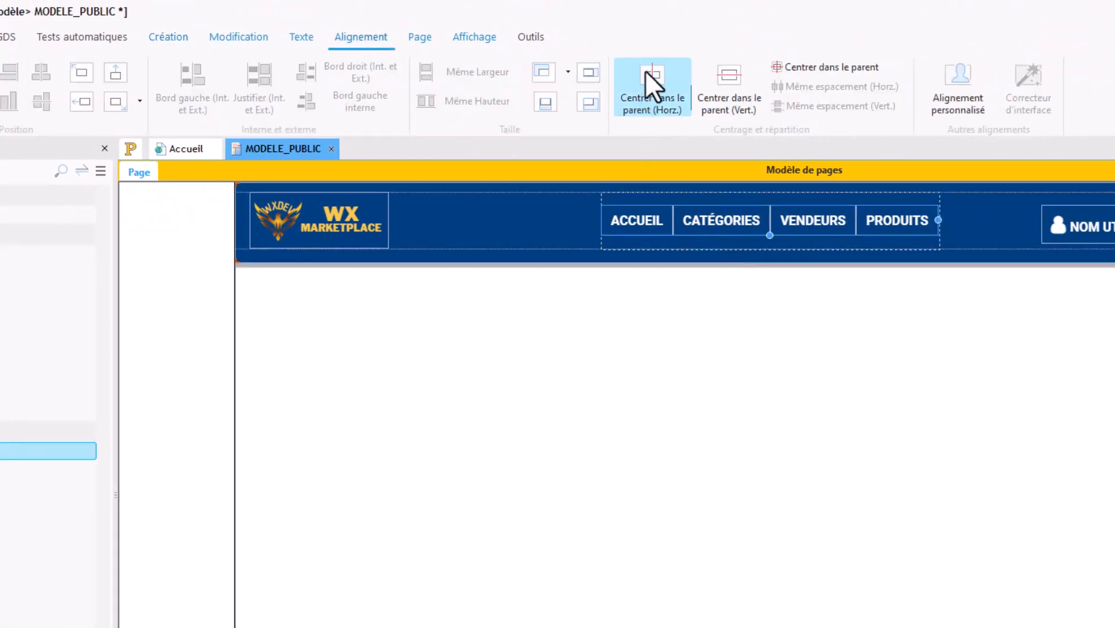
{"action": "left_click", "coordinate": [645, 76]}
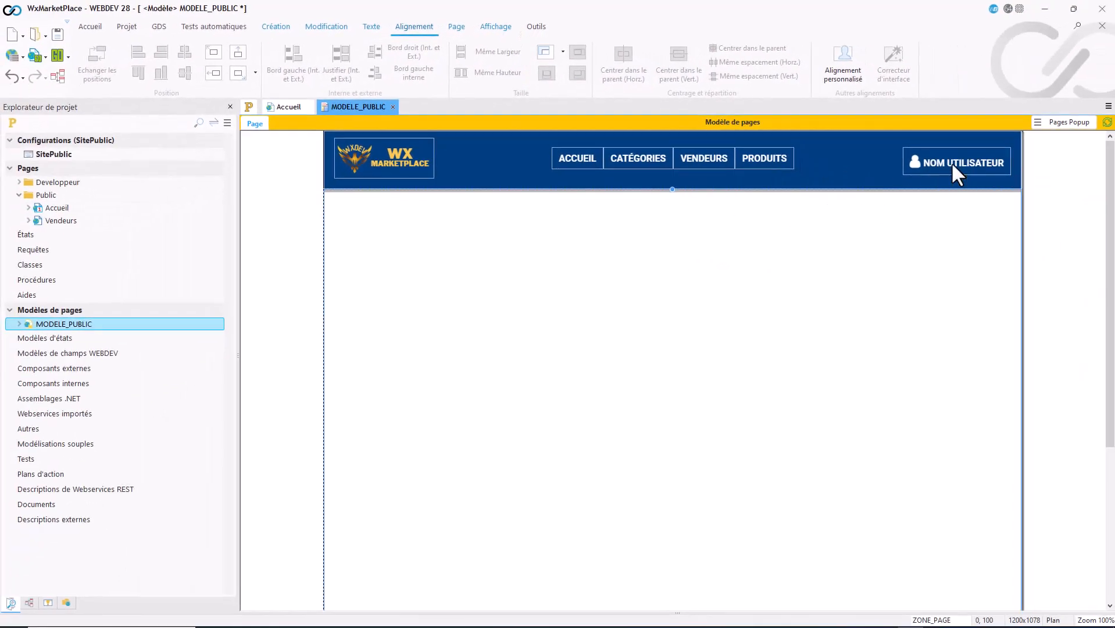
- Examine the commands offered for the NOM UTILISATEUR menu option, including inserting a submenu and unrolling a popup page, and leave menu editing
{"action": "left_click", "coordinate": [1012, 186]}
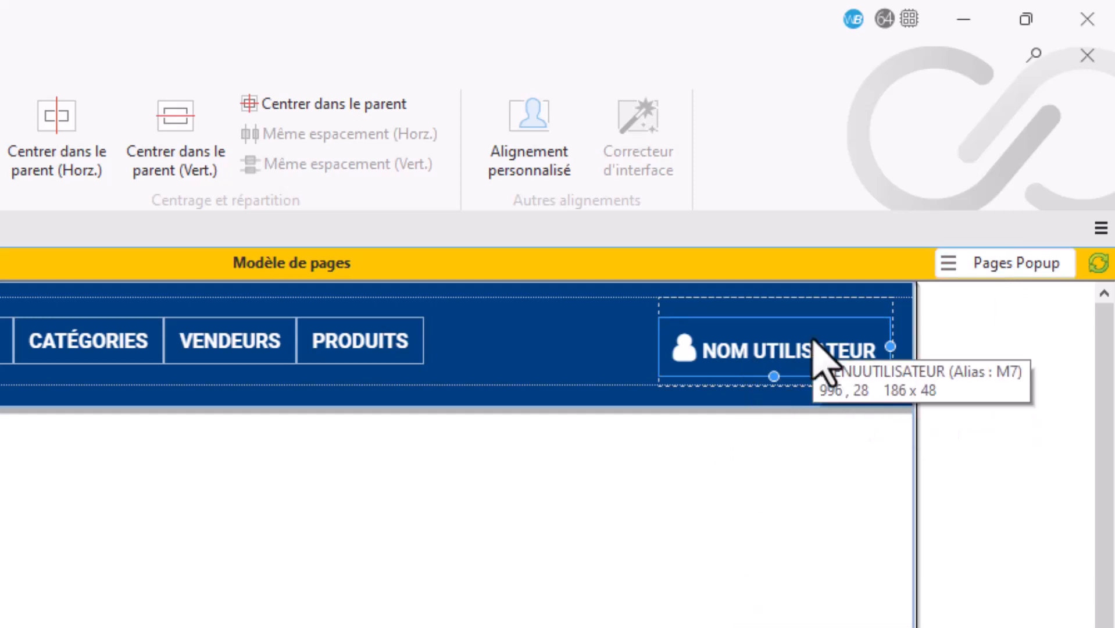
{"action": "left_click", "coordinate": [788, 361]}
{"action": "double_click", "coordinate": [788, 361]}
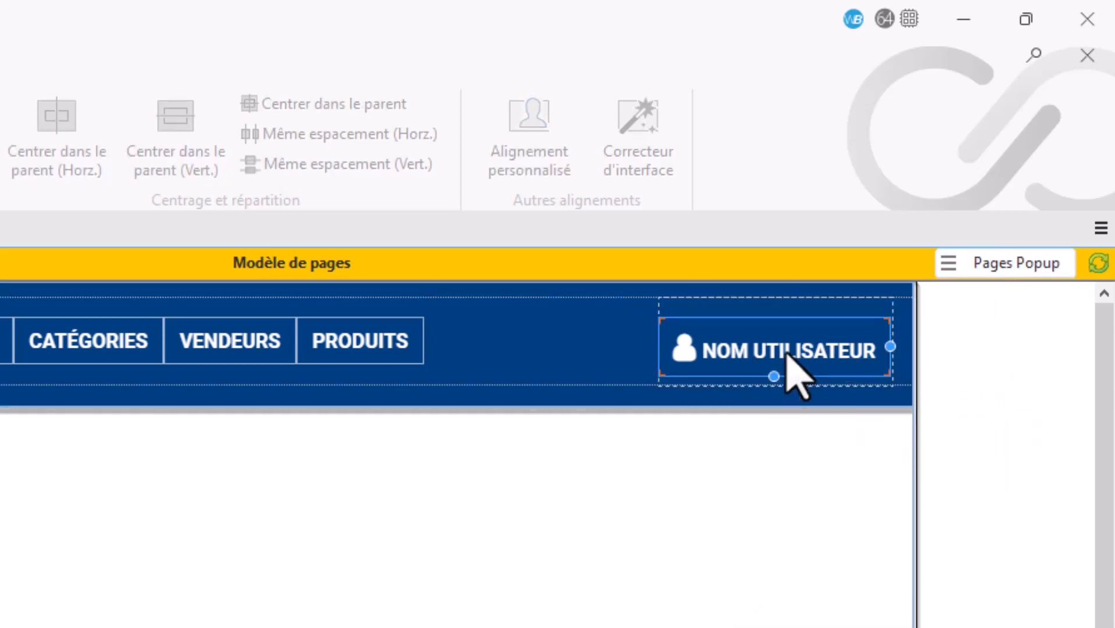
{"action": "right_click", "coordinate": [788, 355]}
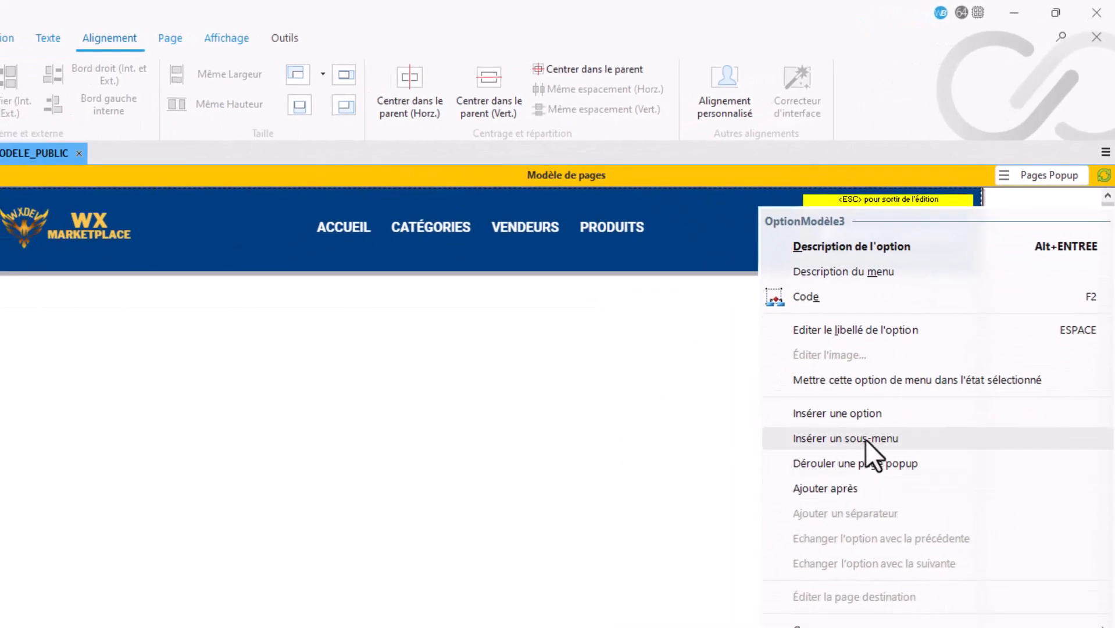
{"action": "left_click", "coordinate": [662, 400]}
{"action": "key", "text": "Escape"}
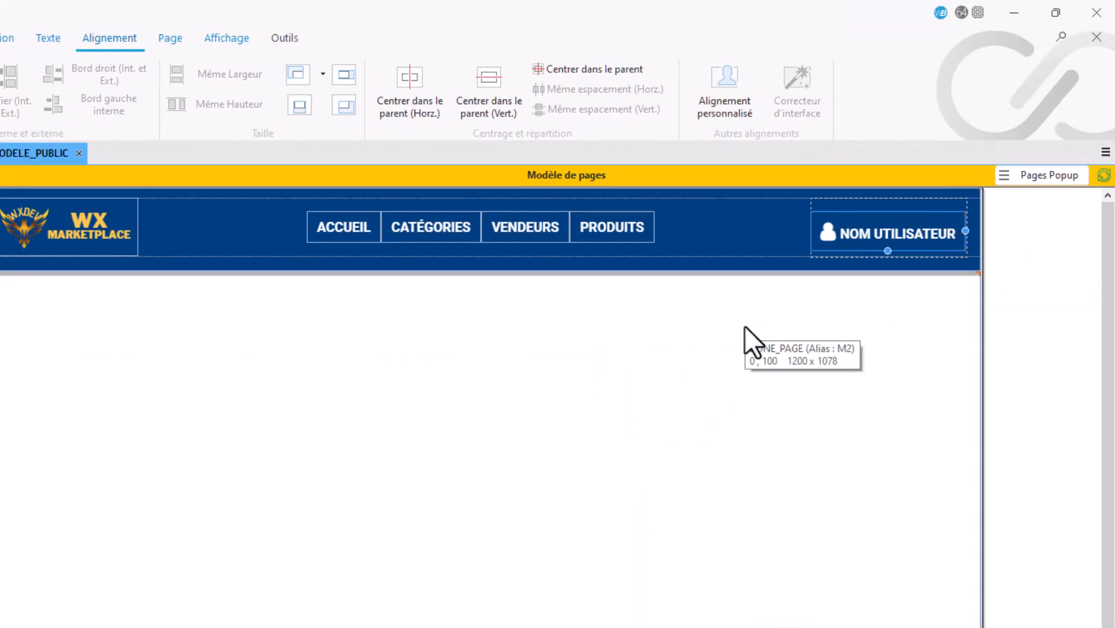
- Create a popup page named POPUP_UTILISATEUR in the MODELE_PUBLIC template
{"action": "left_click", "coordinate": [176, 37]}
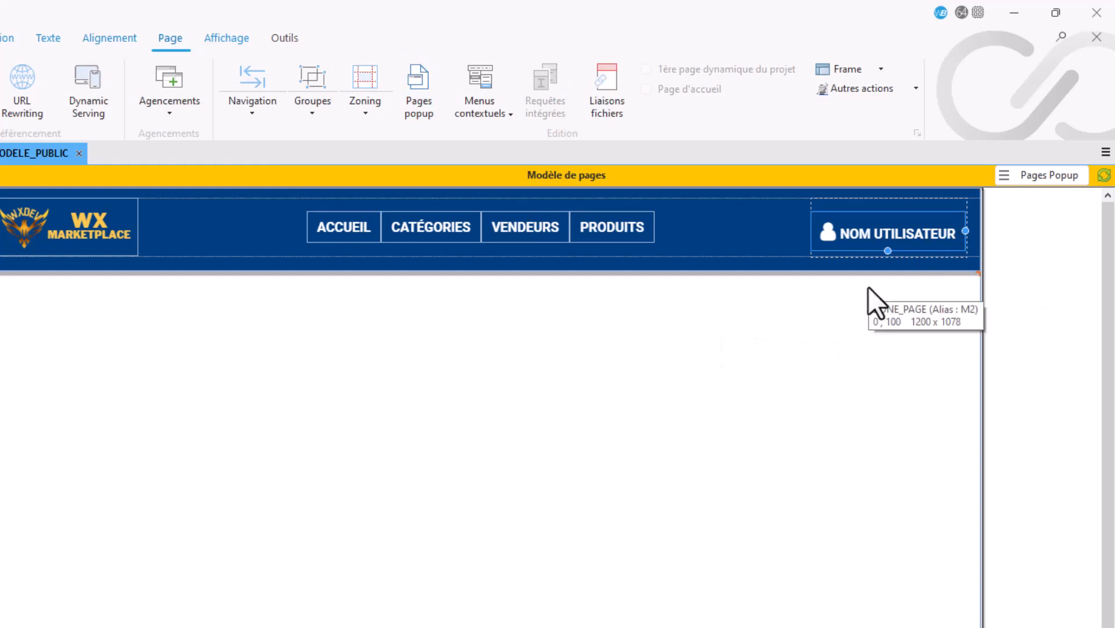
{"action": "left_click", "coordinate": [424, 86]}
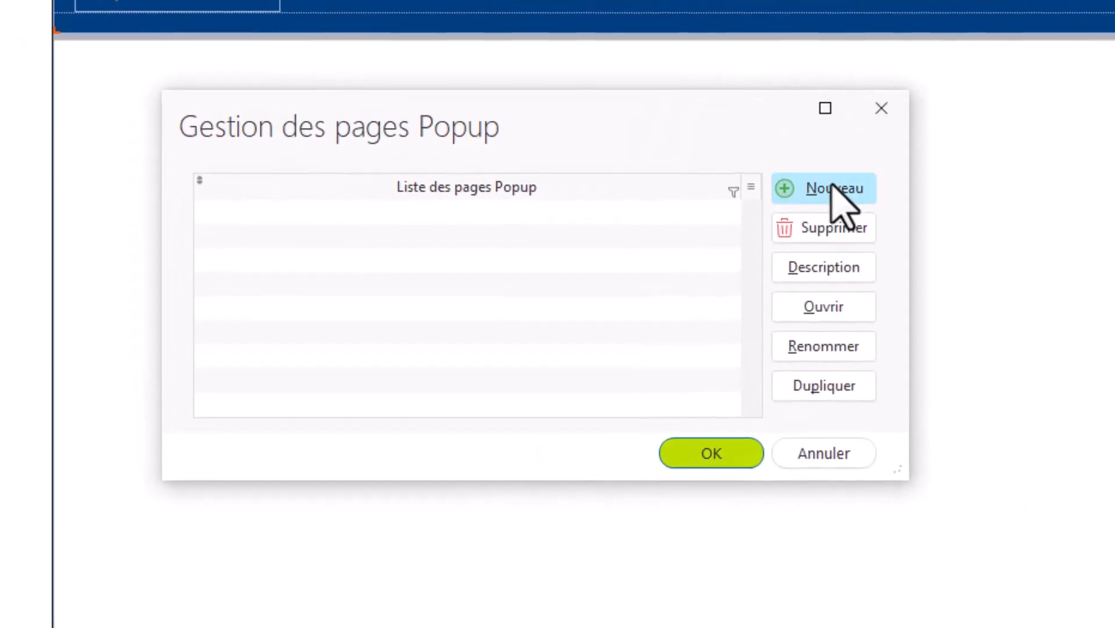
{"action": "left_click", "coordinate": [831, 185]}
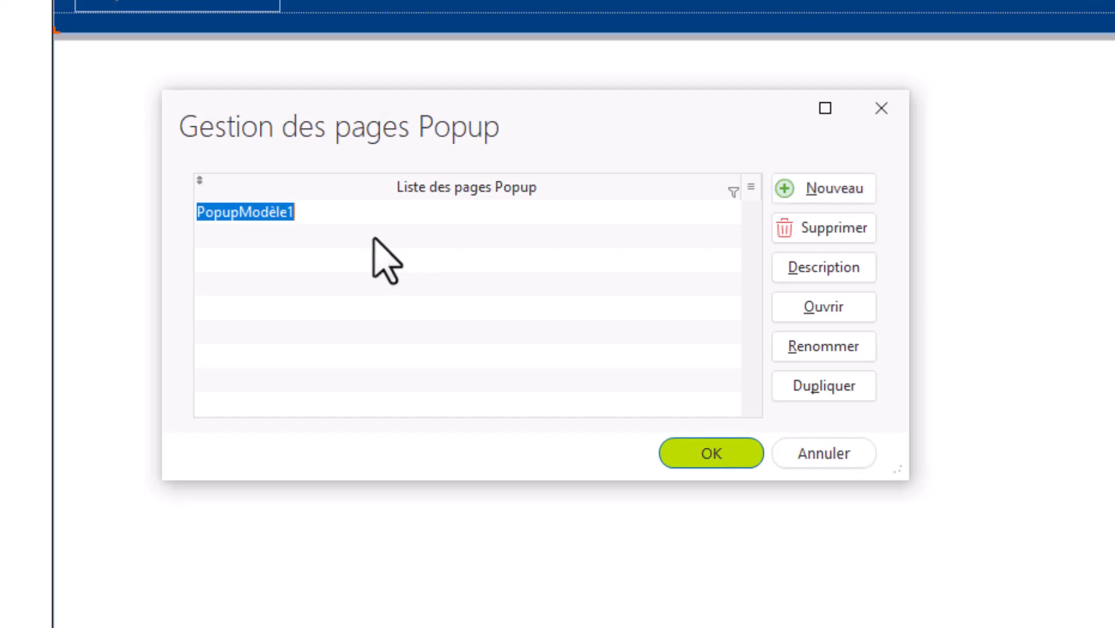
{"action": "type", "text": "POPUP_"}
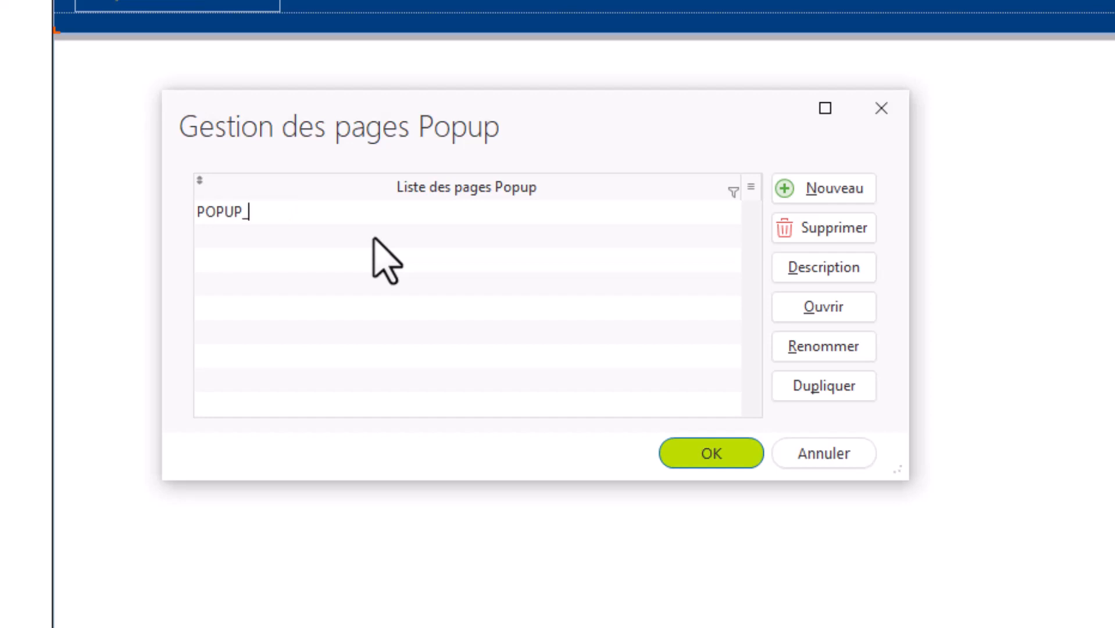
{"action": "type", "text": "UTILISATEUR"}
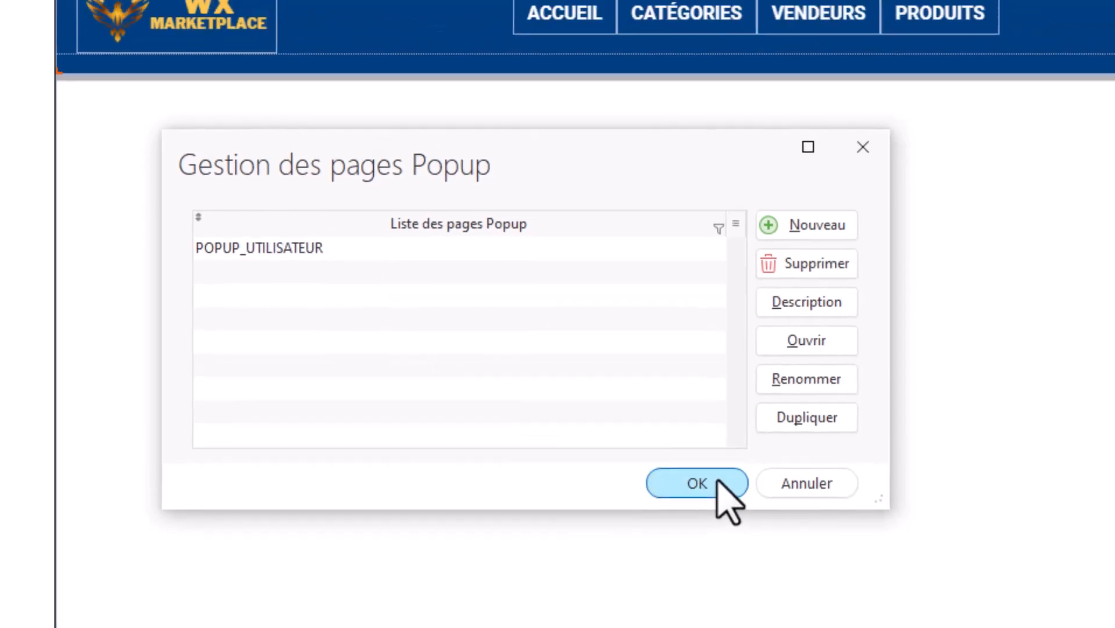
{"action": "left_click", "coordinate": [718, 483]}
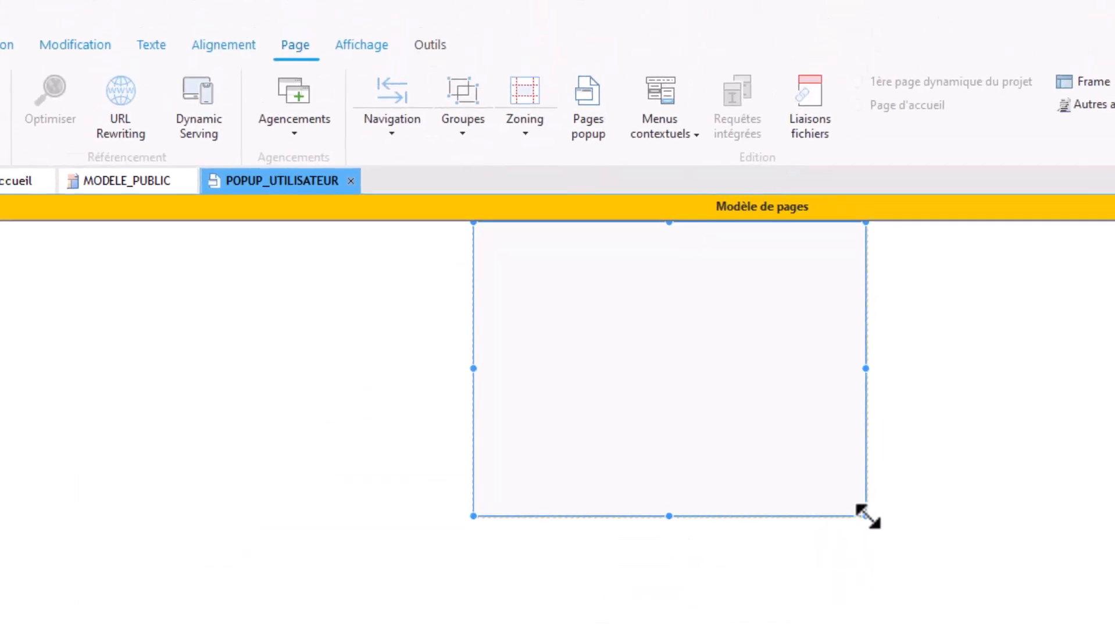
- Resize the blank POPUP_UTILISATEUR page to a narrower, slightly shorter upright rectangle
{"action": "left_click_drag", "start_coordinate": [866, 515], "coordinate": [687, 521]}
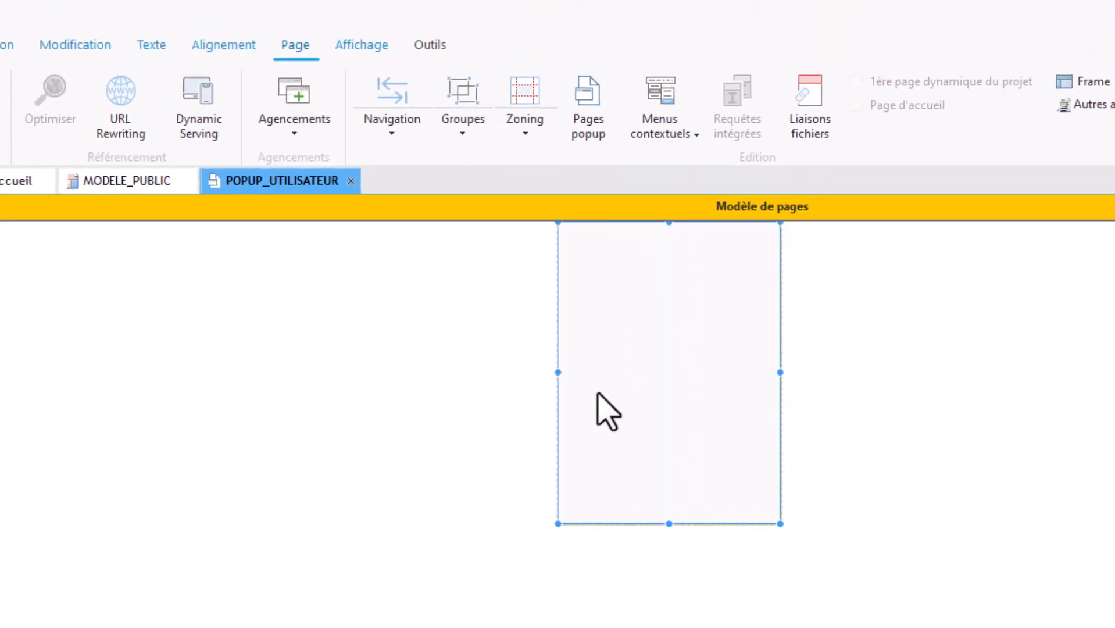
{"action": "left_click_drag", "start_coordinate": [557, 523], "coordinate": [513, 475]}
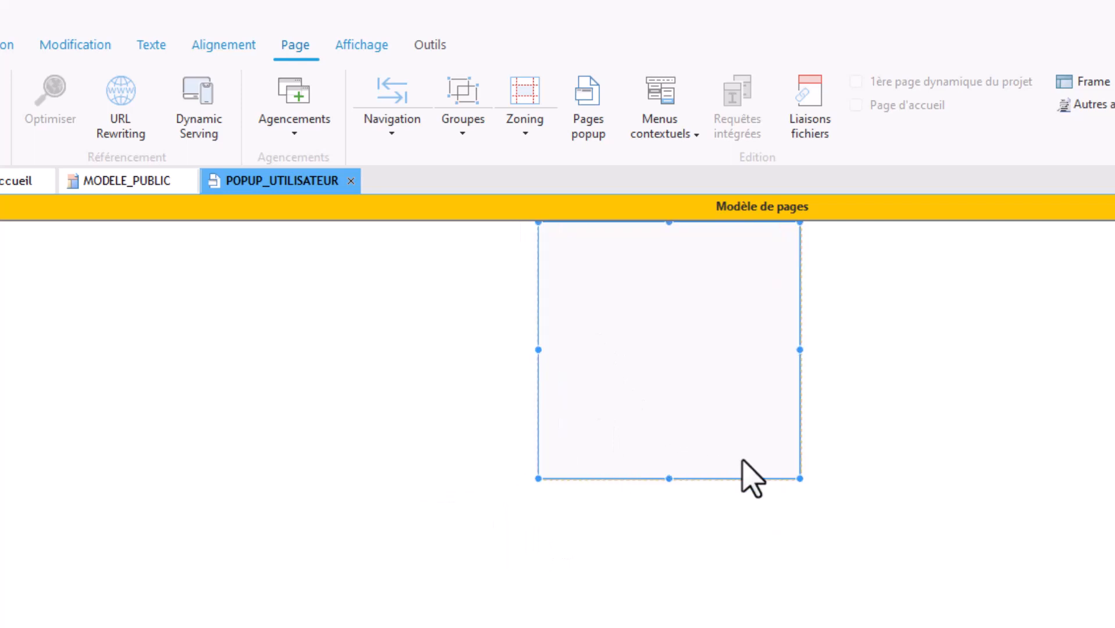
{"action": "left_click_drag", "start_coordinate": [800, 479], "coordinate": [771, 479]}
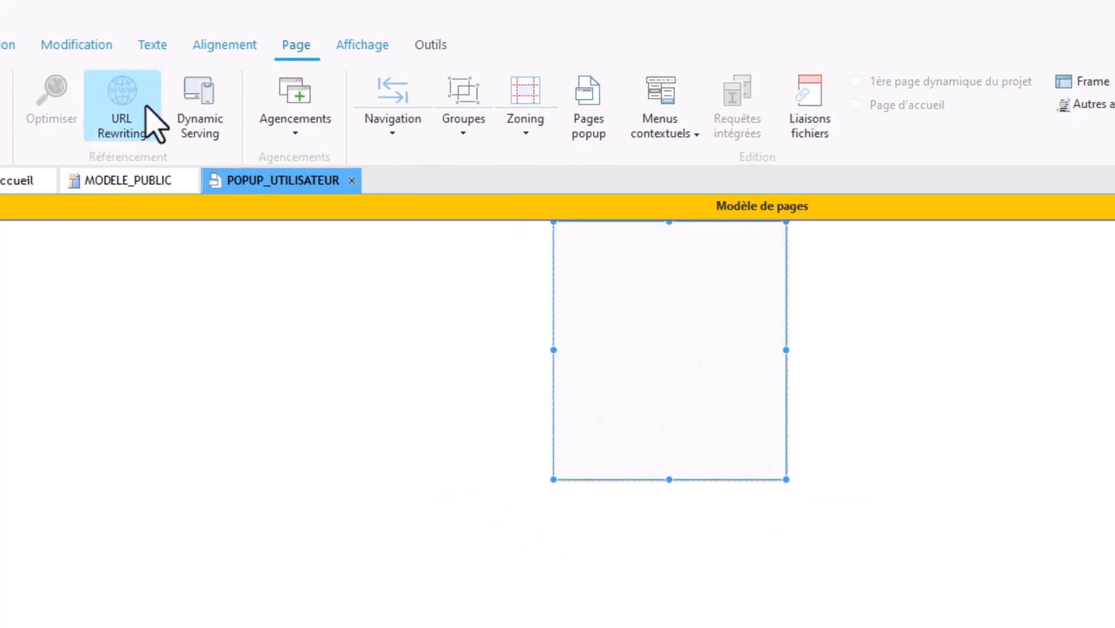
- Add a Menu field near the top of the popup page and set its orientation to Vertical Popup
{"action": "left_click", "coordinate": [7, 45]}
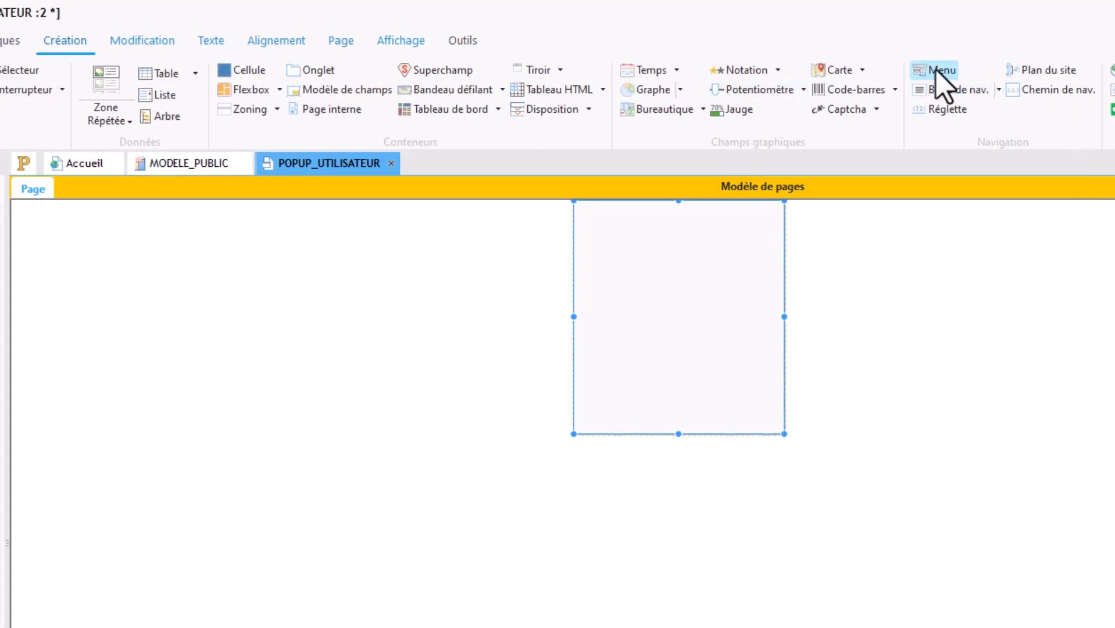
{"action": "left_click_drag", "start_coordinate": [937, 71], "coordinate": [708, 239]}
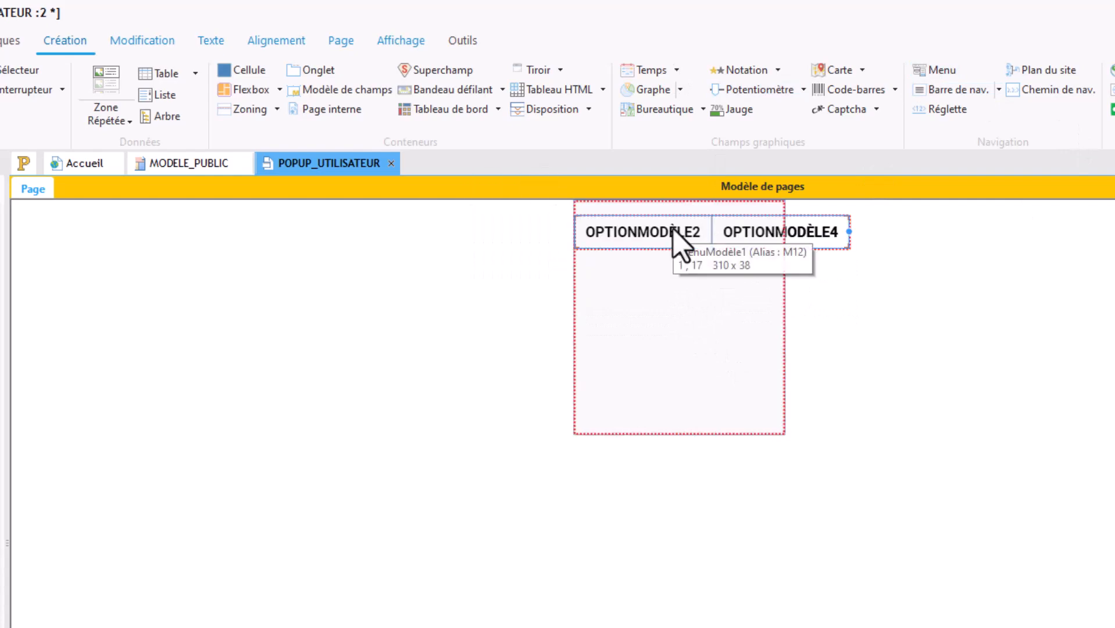
{"action": "double_click", "coordinate": [675, 231]}
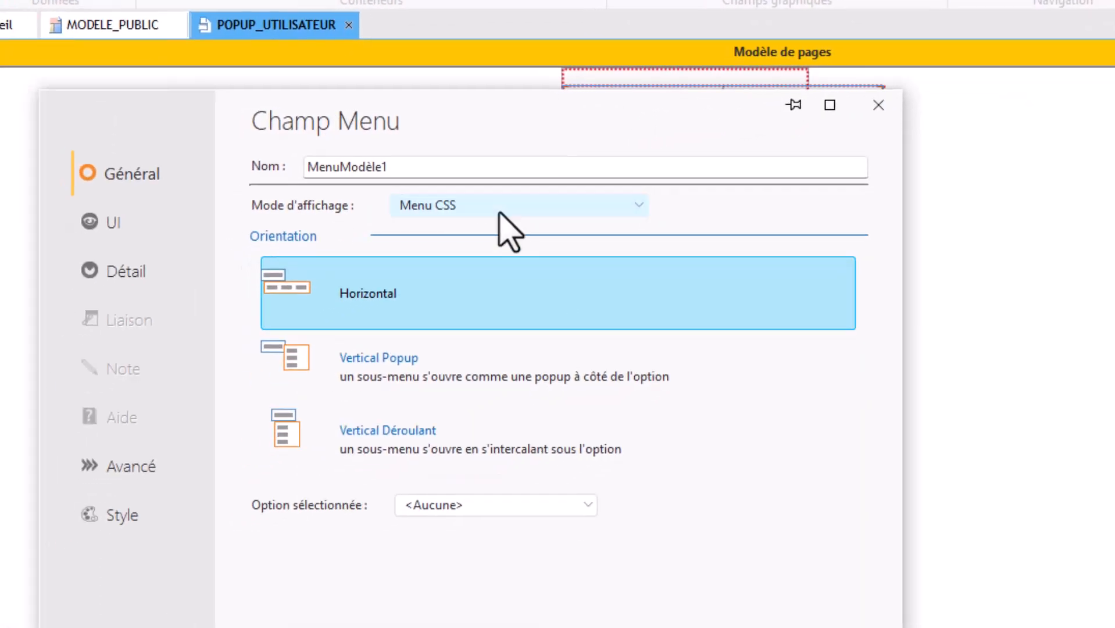
{"action": "left_click", "coordinate": [397, 371]}
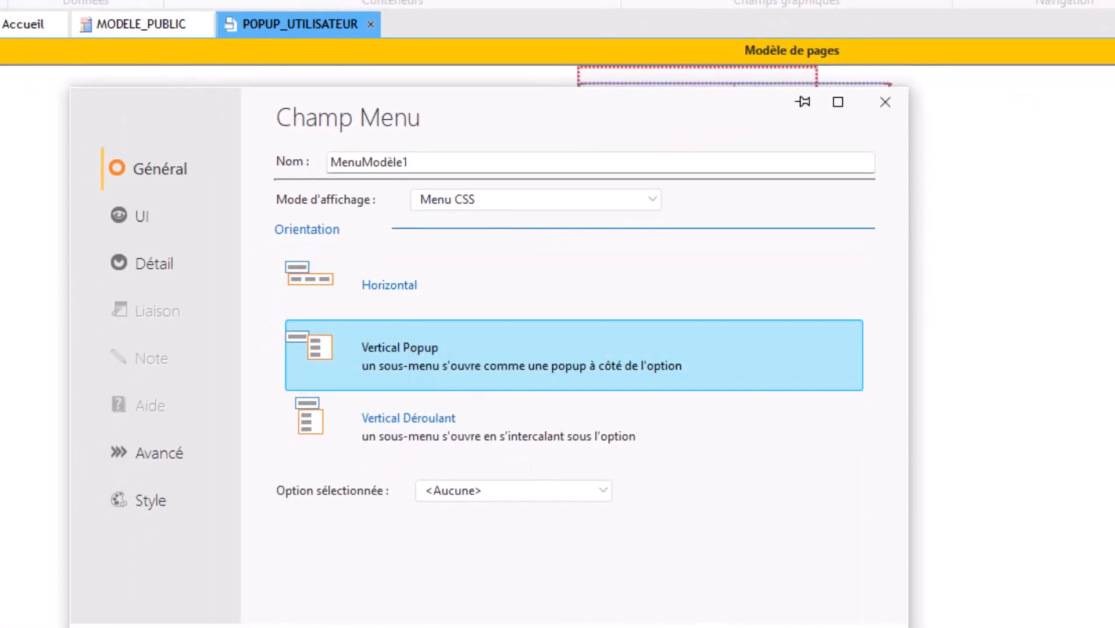
{"action": "key", "text": "Return"}
- Widen the vertical menu to nearly the popup's full width and move it up against the popup's top edge
{"action": "left_click_drag", "start_coordinate": [731, 118], "coordinate": [795, 118]}
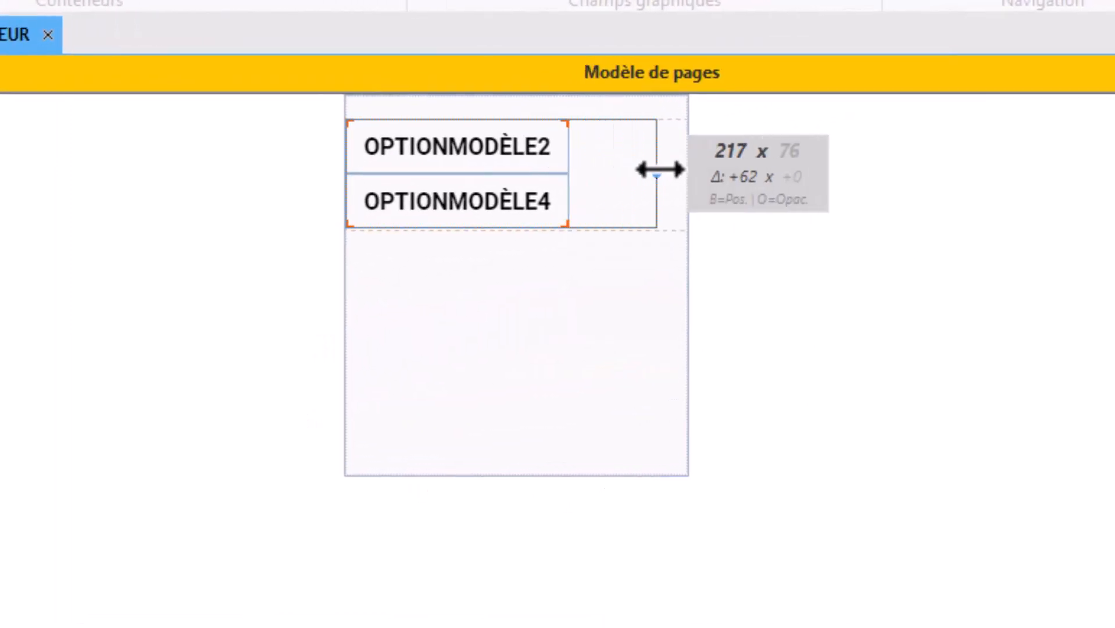
{"action": "left_click_drag", "start_coordinate": [659, 169], "coordinate": [682, 169]}
{"action": "left_click_drag", "start_coordinate": [505, 164], "coordinate": [506, 150]}
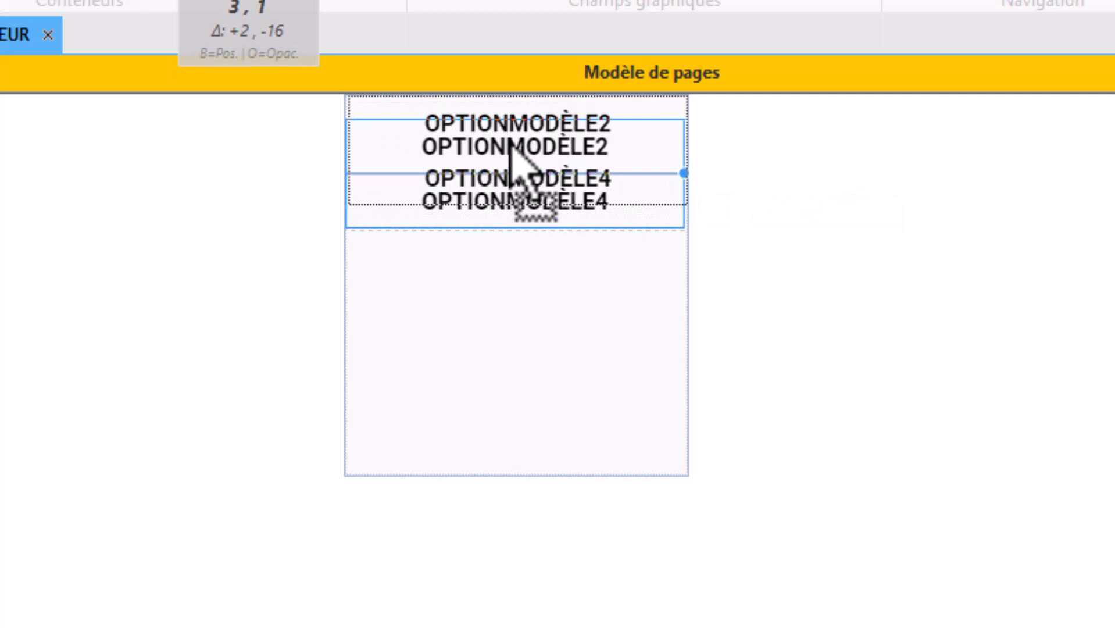
{"action": "left_click_drag", "start_coordinate": [509, 143], "coordinate": [529, 160]}
- Rename the first option of the popup's vertical menu to PROFIL
{"action": "double_click", "coordinate": [530, 154]}
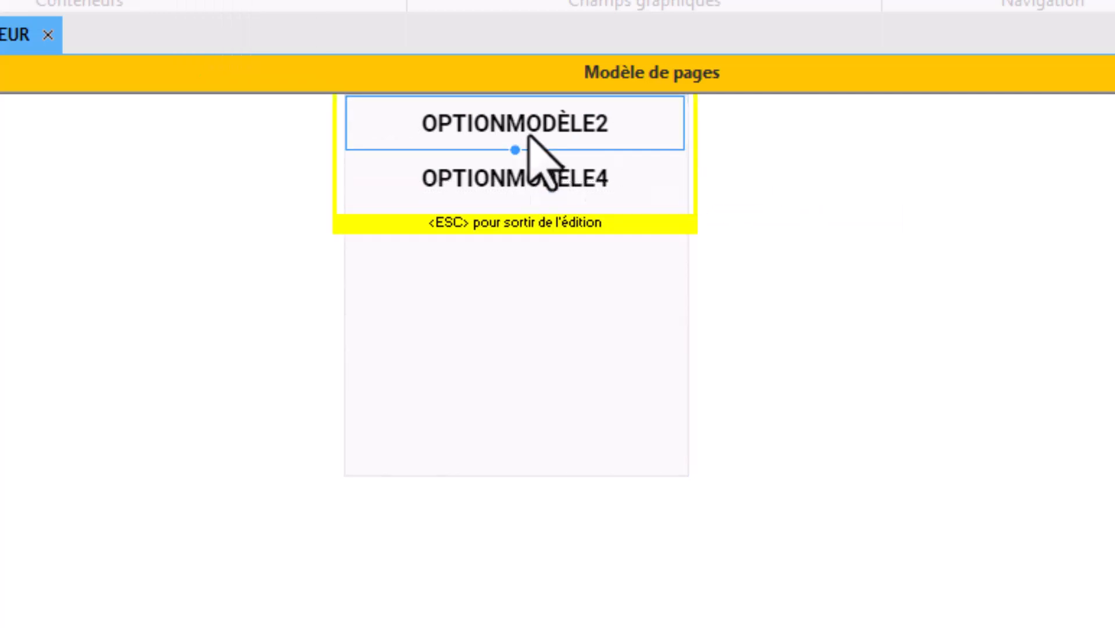
{"action": "double_click", "coordinate": [528, 135]}
{"action": "type", "text": "P"}
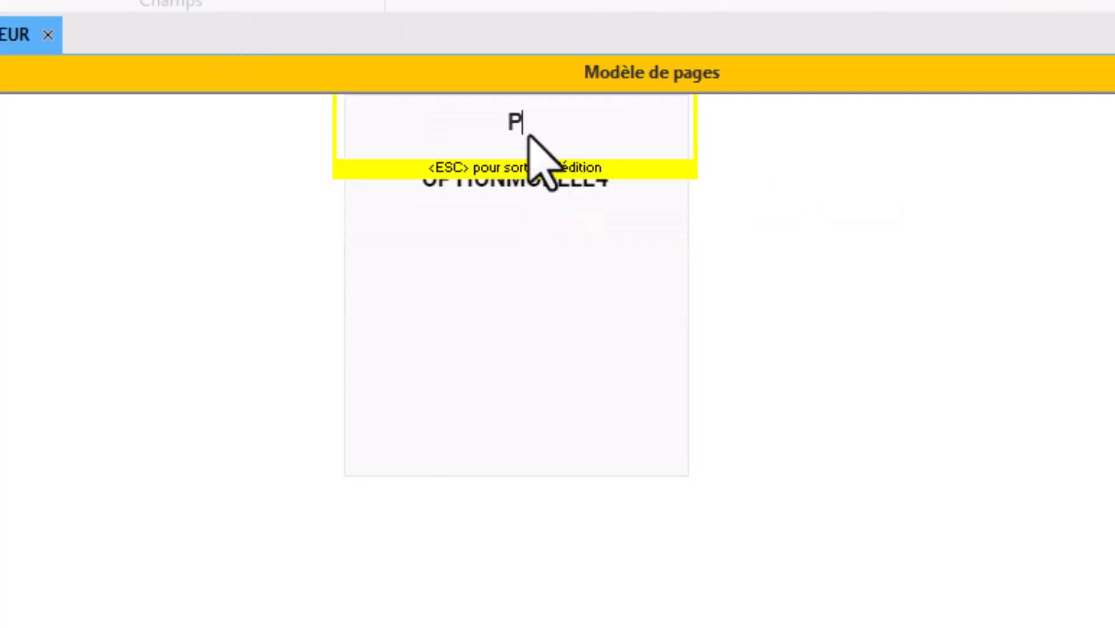
{"action": "type", "text": "ROFI"}
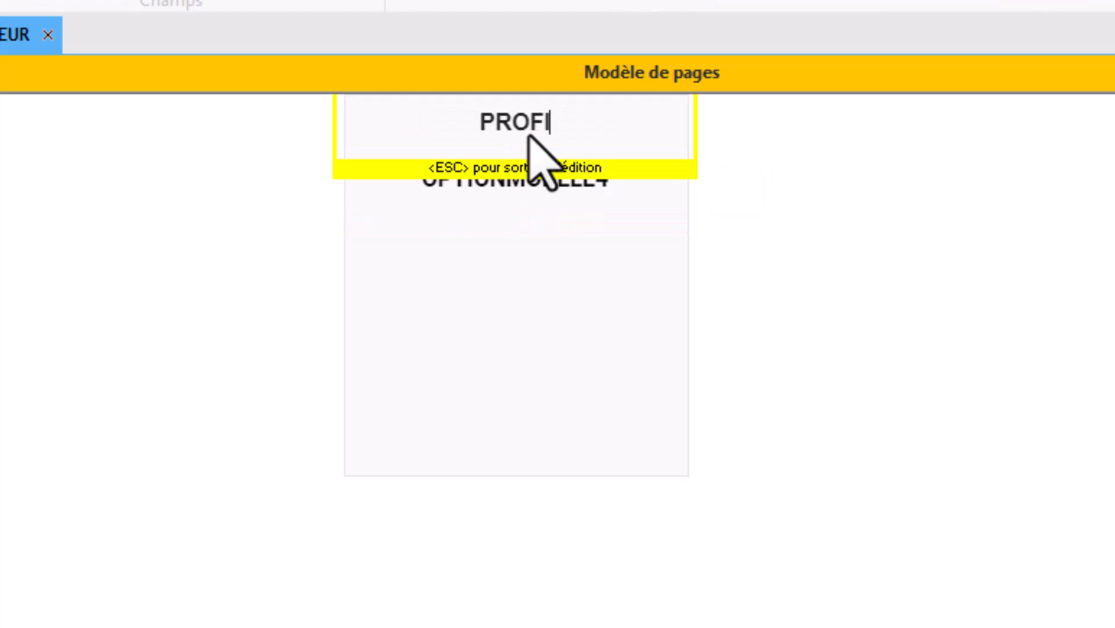
{"action": "type", "text": "L"}
{"action": "key", "text": "Return"}
- Rename the second option of the vertical menu to MES PRODUITS
{"action": "left_click", "coordinate": [470, 180]}
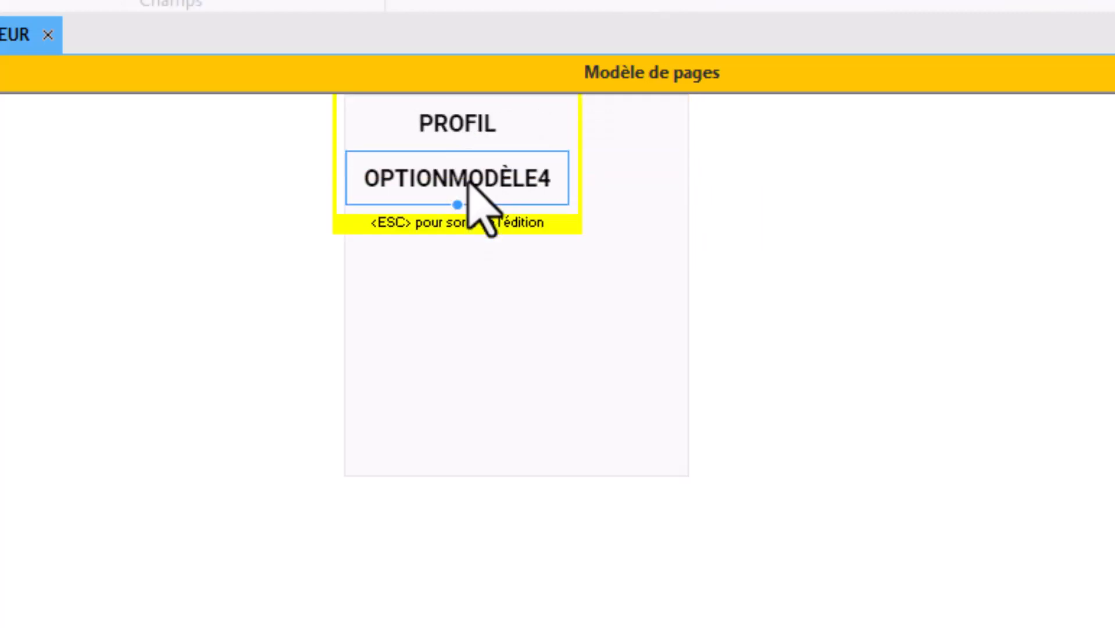
{"action": "double_click", "coordinate": [469, 181]}
{"action": "type", "text": "MES "}
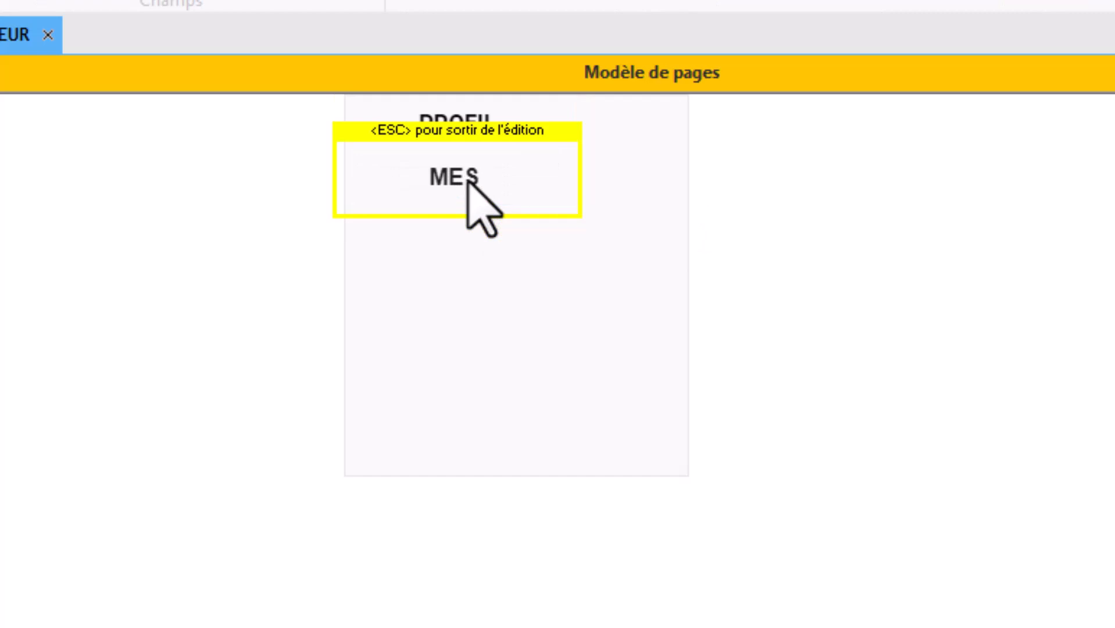
{"action": "type", "text": "PRODUITS"}
{"action": "key", "text": "Return"}
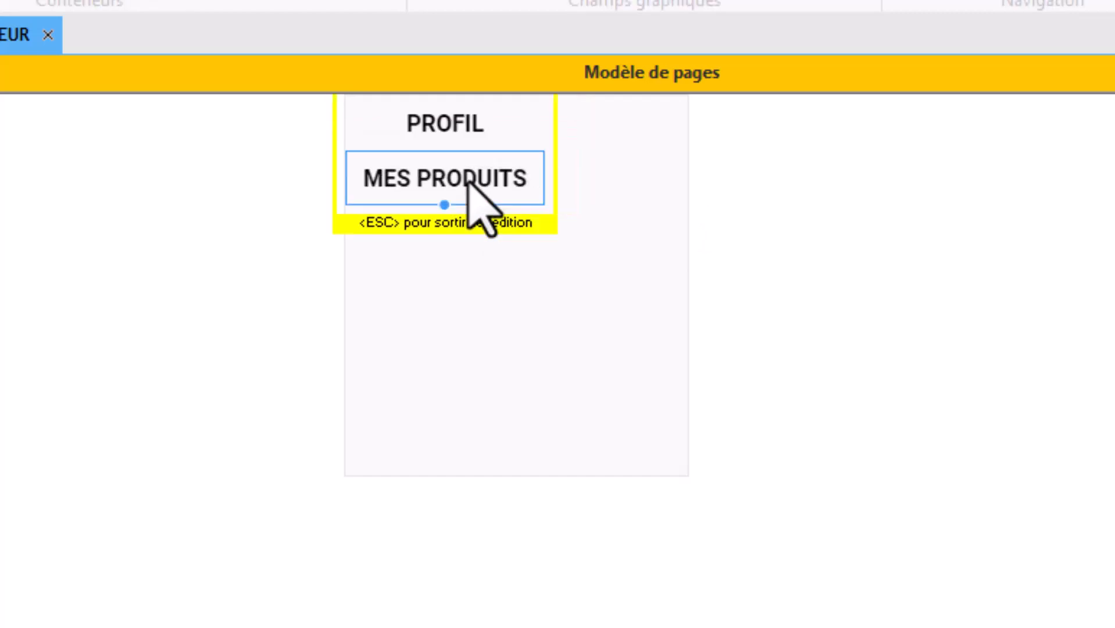
- Add a menu option after MES PRODUITS and label it MES FAVORIS
{"action": "right_click", "coordinate": [469, 182]}
{"action": "left_click", "coordinate": [597, 610]}
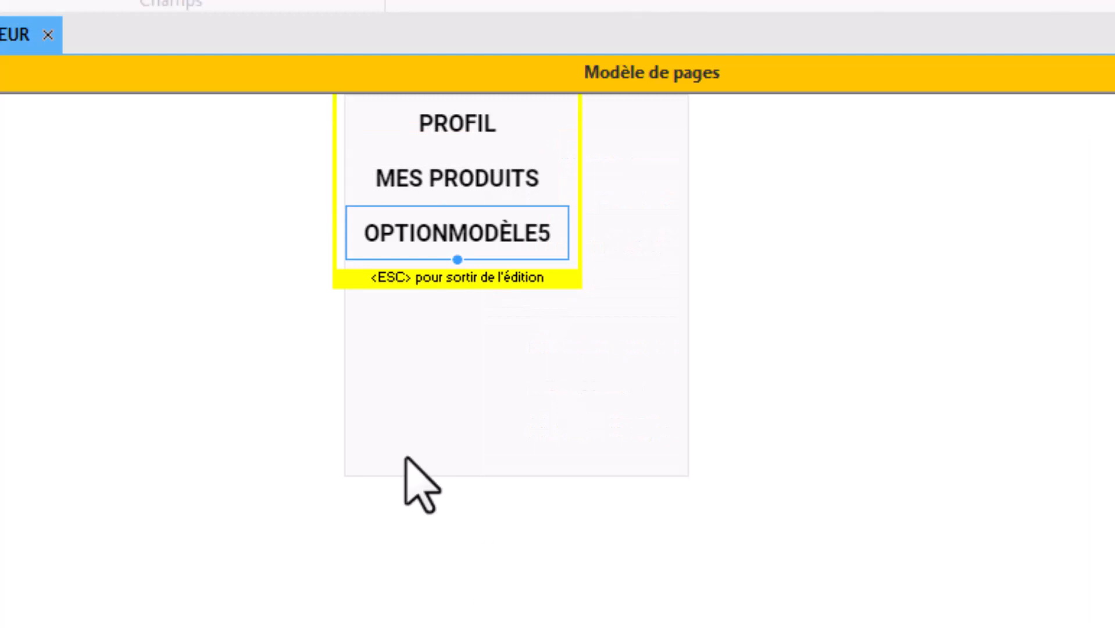
{"action": "key", "text": "Return"}
{"action": "type", "text": "MES "}
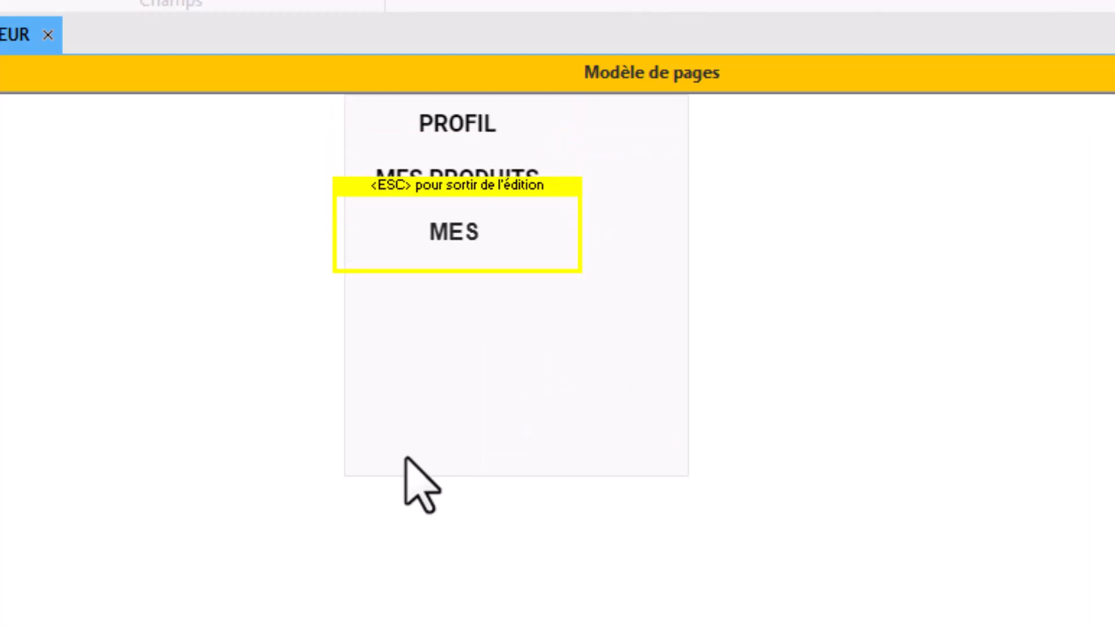
{"action": "type", "text": "FAVORIS"}
{"action": "key", "text": "Return"}
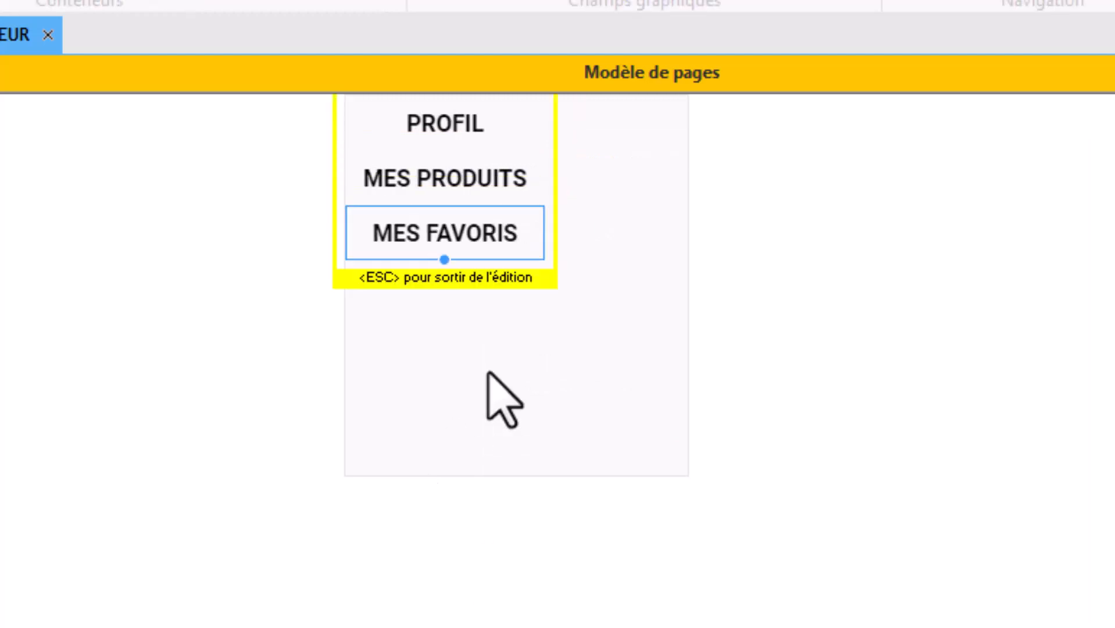
- Add a menu option after MES FAVORIS and label it MES ACHATS
{"action": "right_click", "coordinate": [490, 239]}
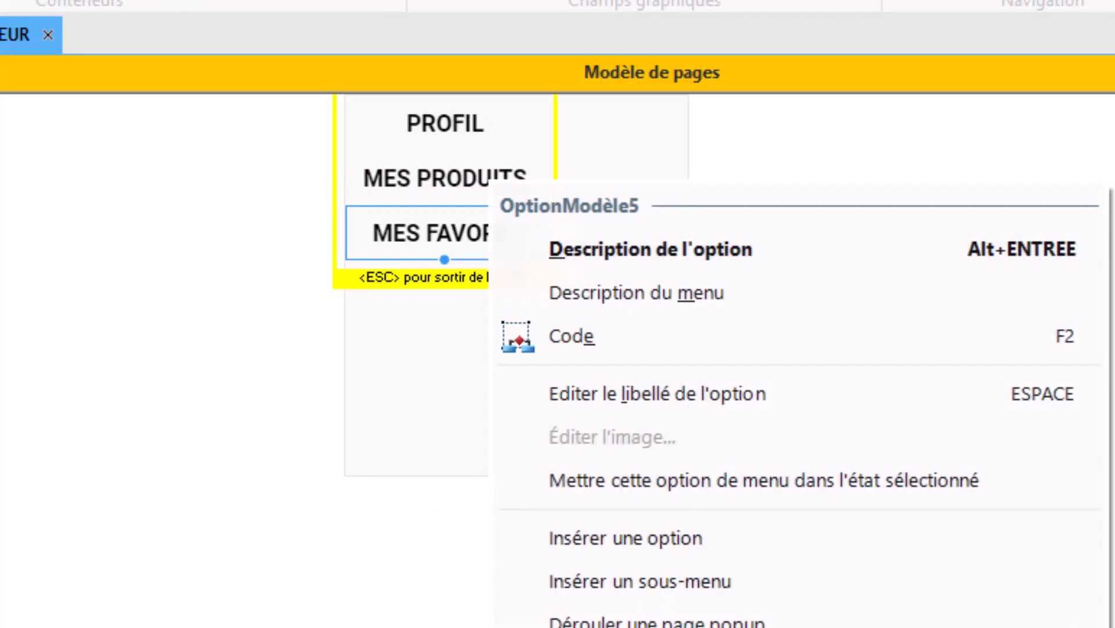
{"action": "left_click", "coordinate": [625, 538]}
{"action": "key", "text": "Return"}
{"action": "type", "text": "MES ACHATS"}
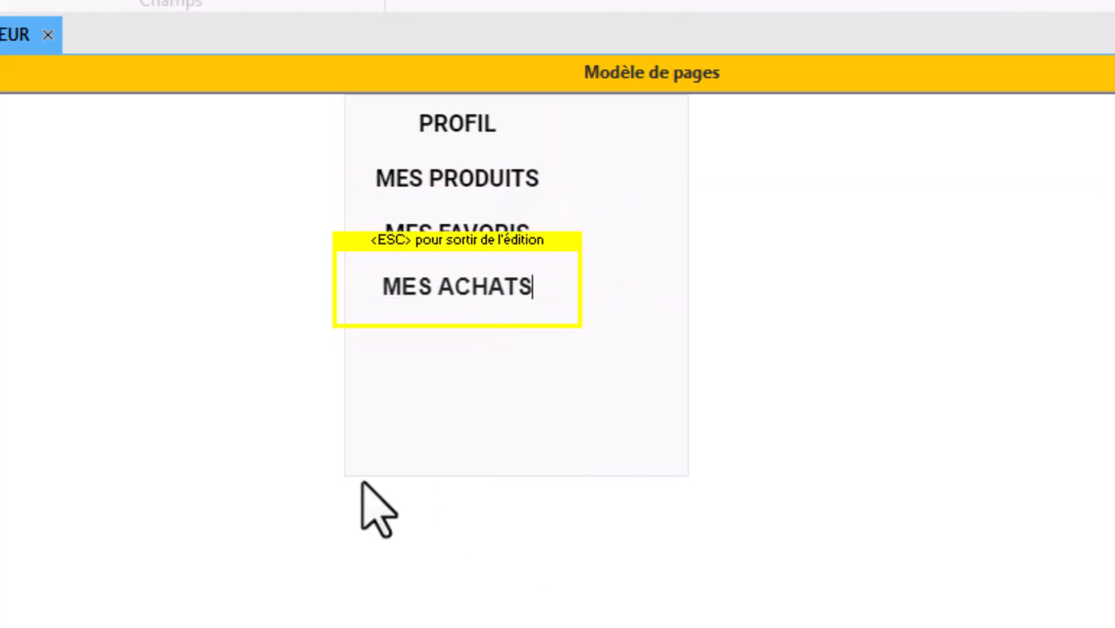
{"action": "key", "text": "Escape"}
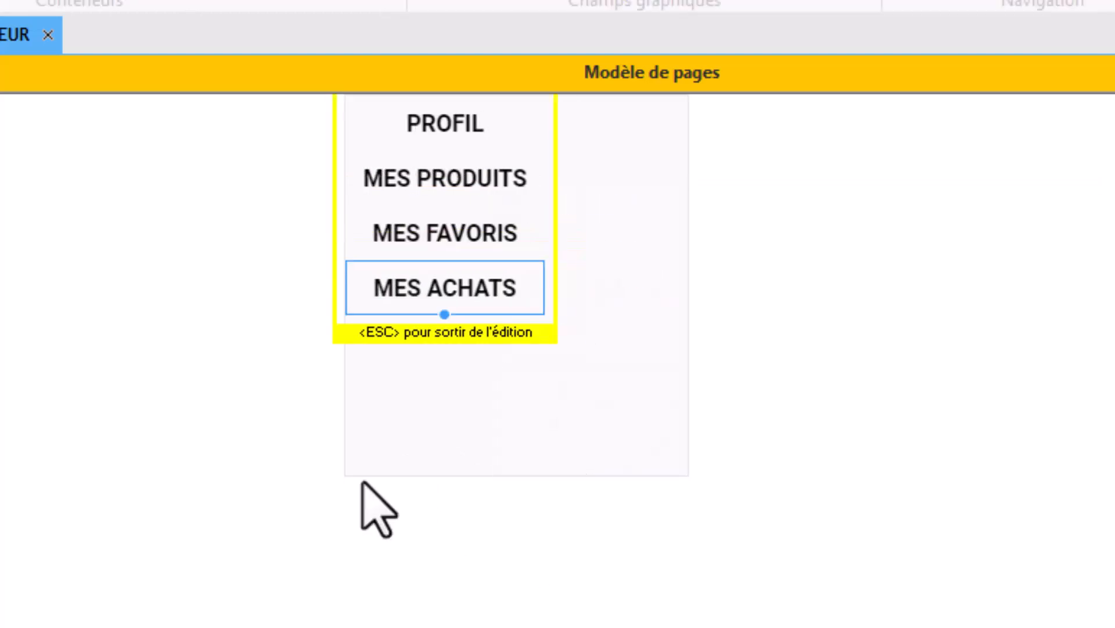
- Add a menu option after MES ACHATS and label it MES PAIEMENTS
{"action": "right_click", "coordinate": [455, 303]}
{"action": "left_click", "coordinate": [592, 614]}
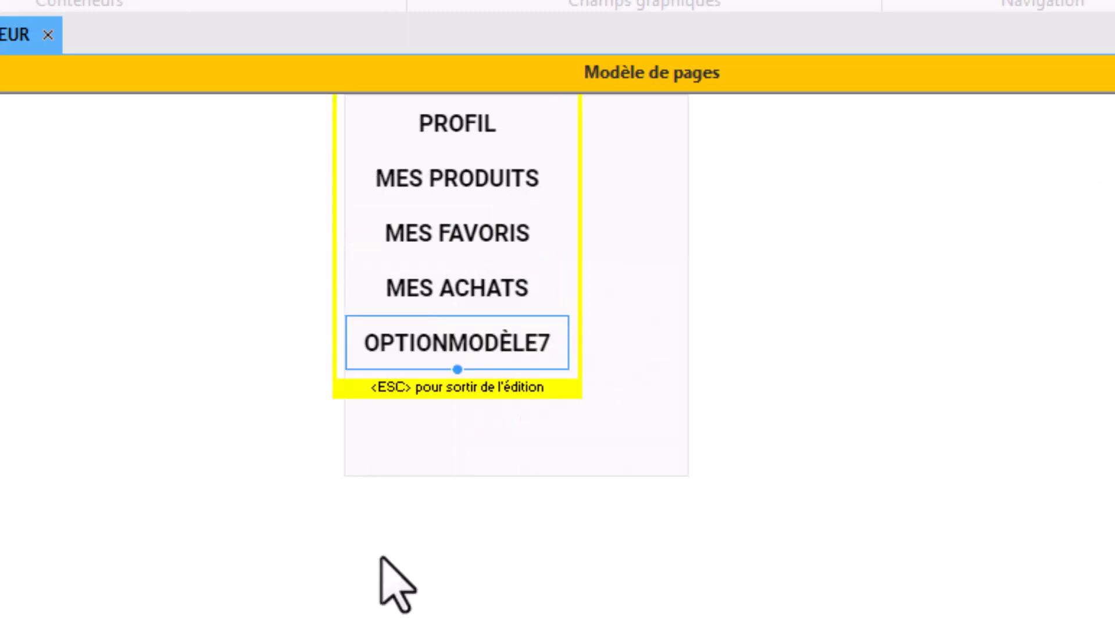
{"action": "key", "text": "Return"}
{"action": "type", "text": "MES PAIEMENTS"}
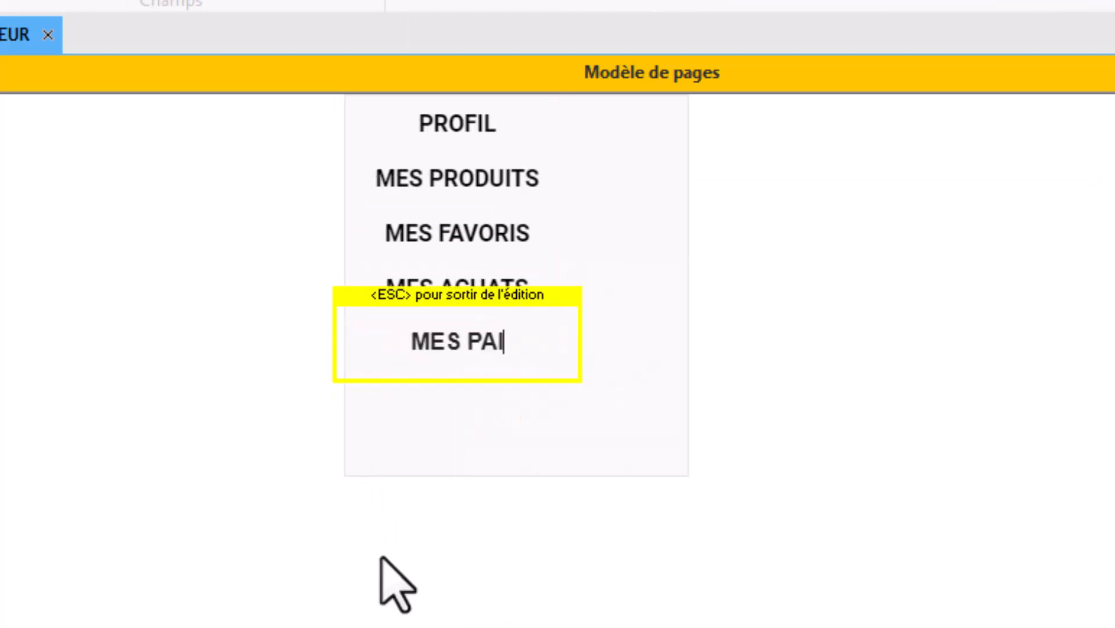
{"action": "key", "text": "Escape"}
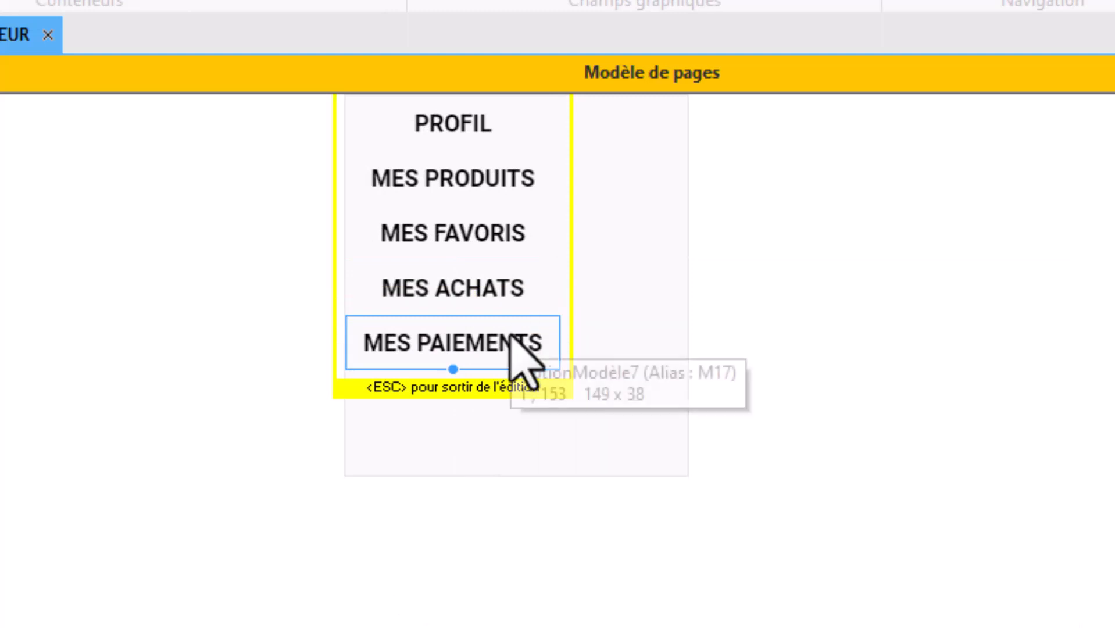
- Add a menu option after MES PAIEMENTS, label it DÉCONNEXION, and leave the menu's edit mode
{"action": "right_click", "coordinate": [524, 328]}
{"action": "left_click", "coordinate": [558, 617]}
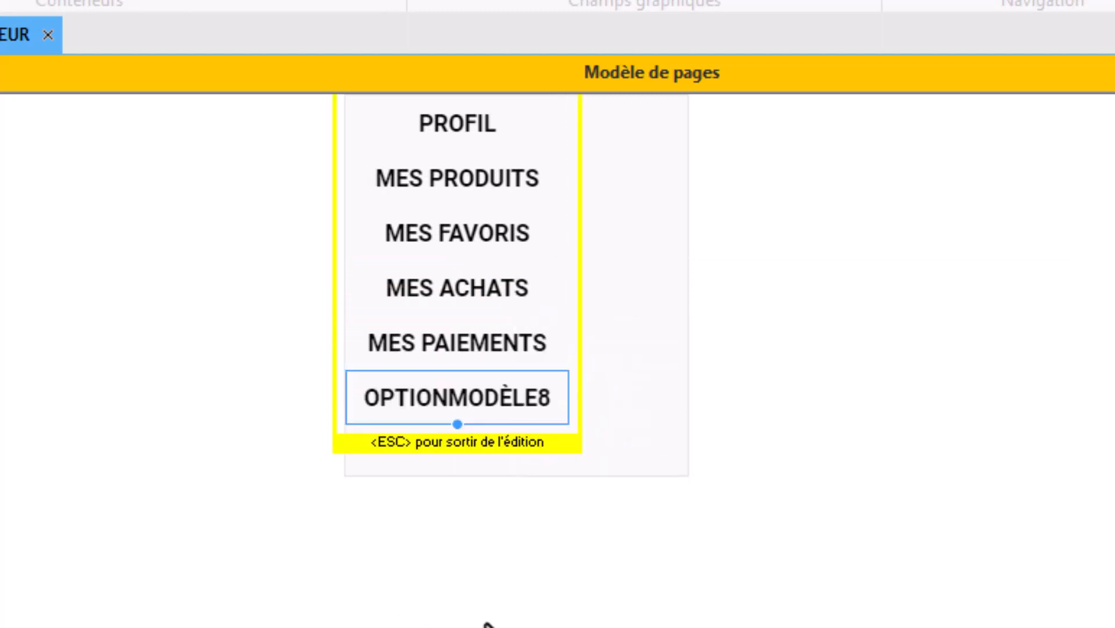
{"action": "key", "text": "Return"}
{"action": "type", "text": "D2"}
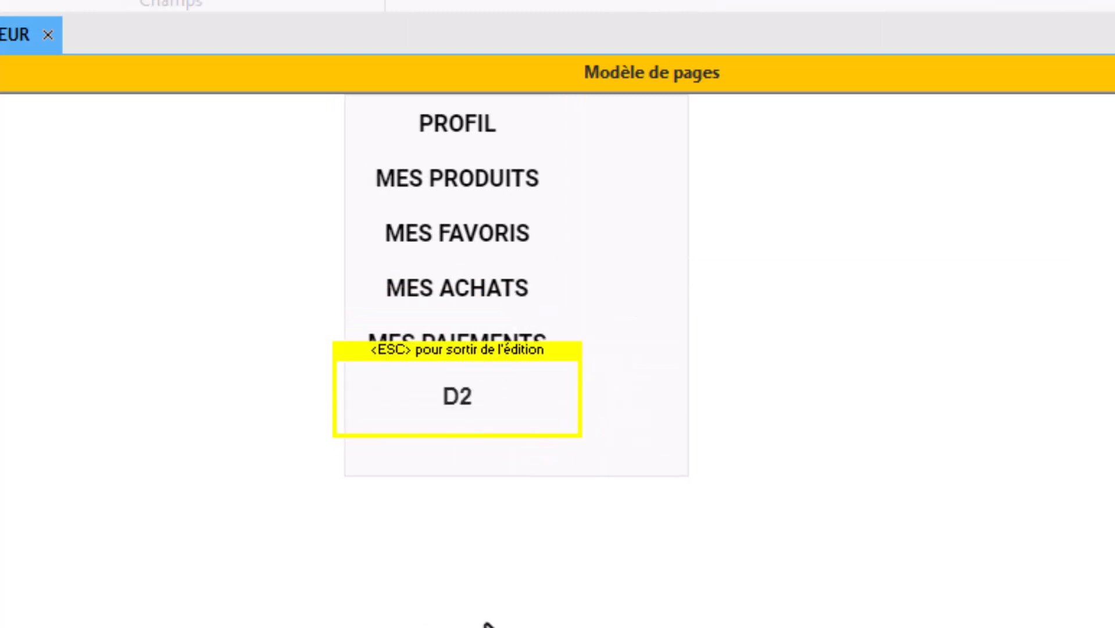
{"action": "type", "text": "ÉCONNEXION"}
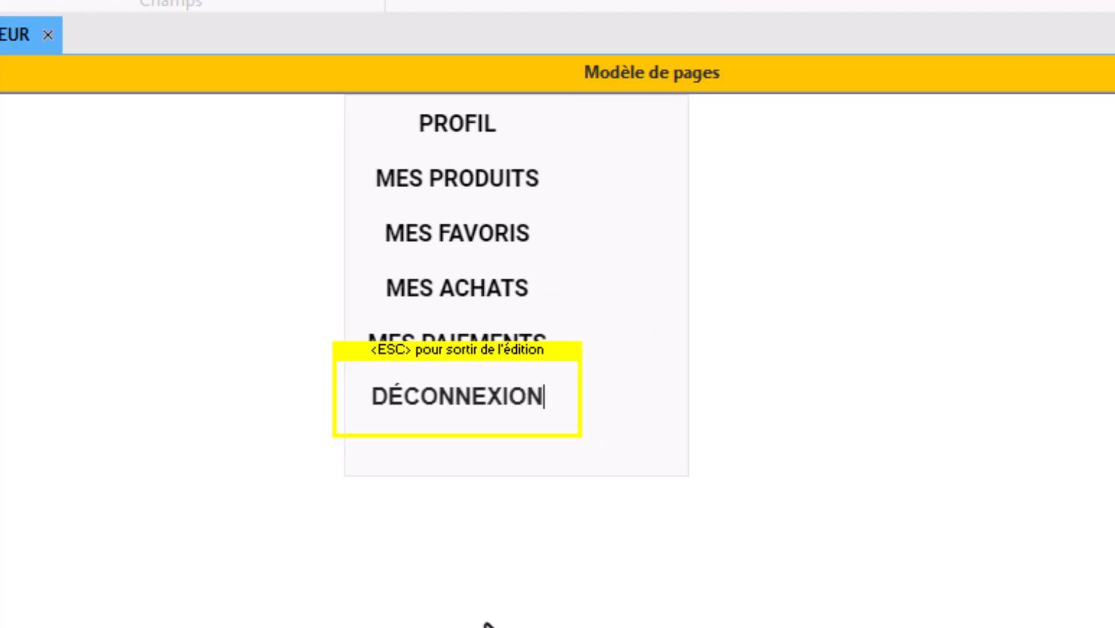
{"action": "key", "text": "Return"}
{"action": "left_click", "coordinate": [465, 255]}
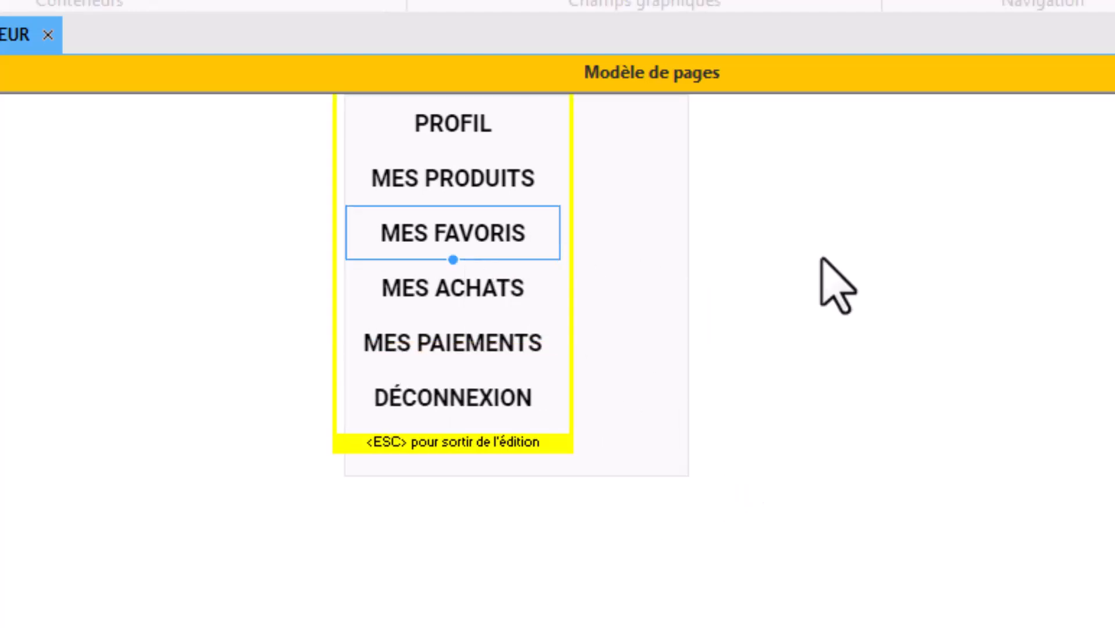
{"action": "key", "text": "Escape"}
{"action": "left_click", "coordinate": [508, 228]}
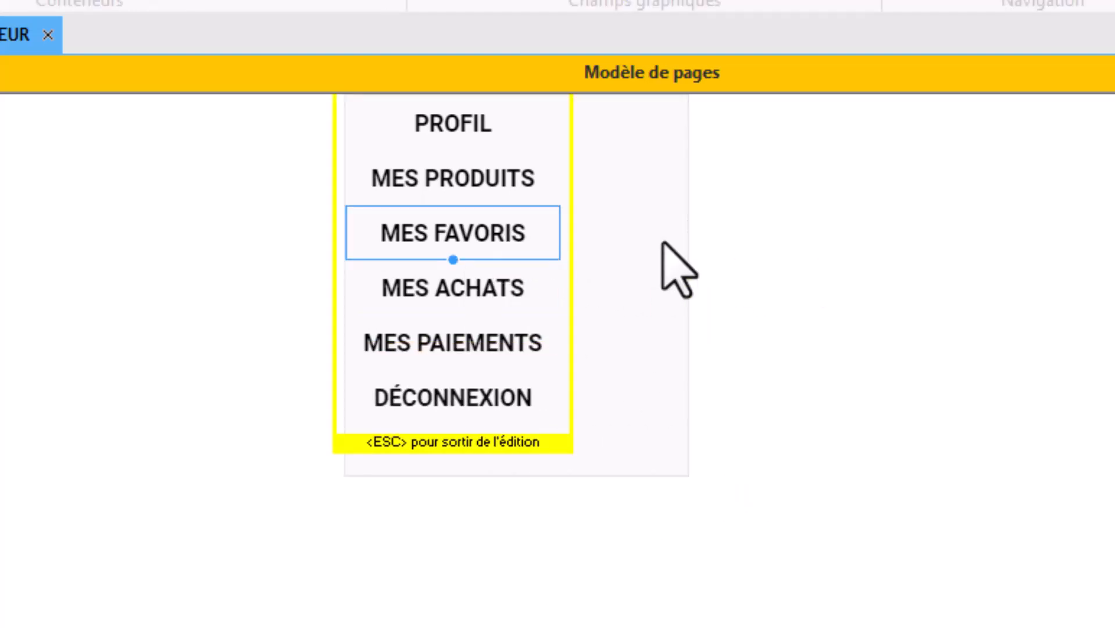
{"action": "key", "text": "Escape"}
- In the vertical menu's style, set the text alignment of the Cadre / Fond (CSS) element to A gauche
{"action": "double_click", "coordinate": [523, 231]}
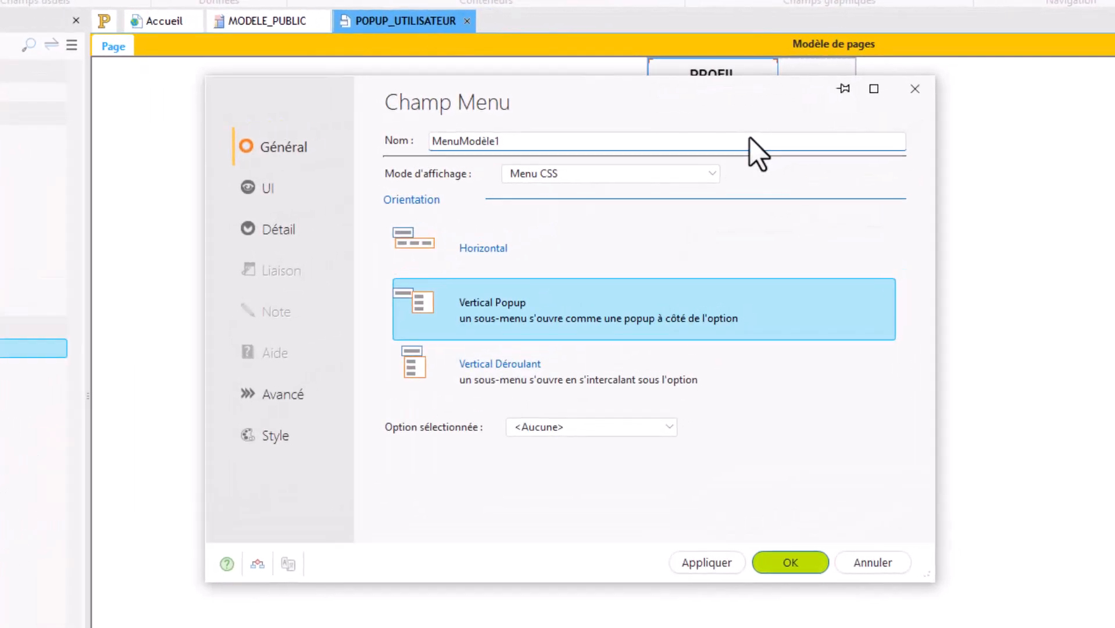
{"action": "left_click", "coordinate": [291, 441]}
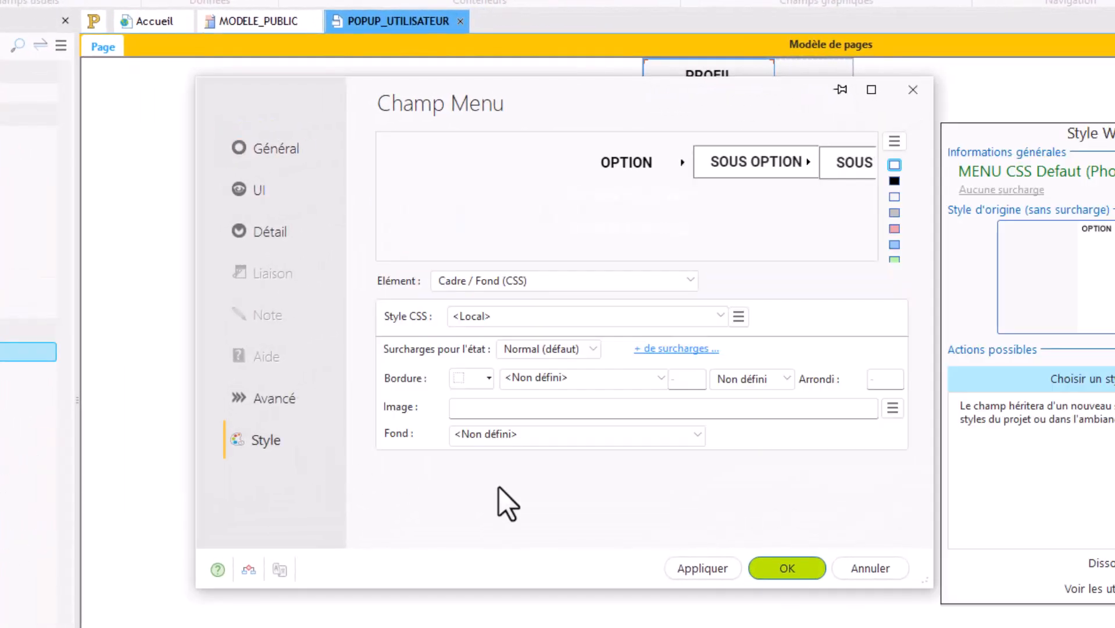
{"action": "left_click", "coordinate": [521, 440]}
{"action": "left_click", "coordinate": [522, 440]}
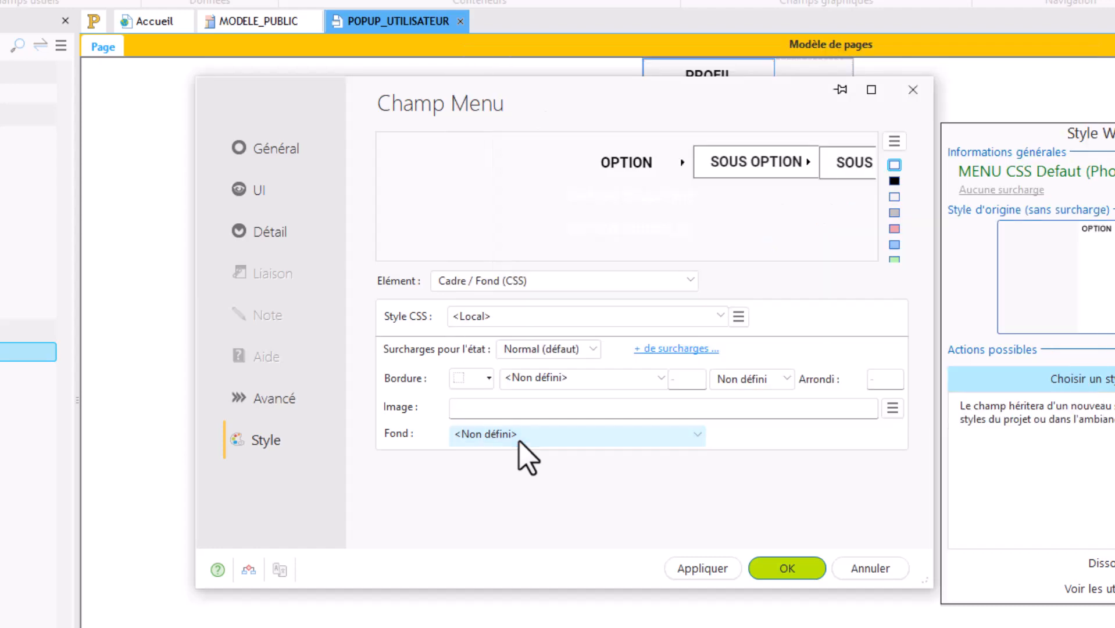
{"action": "left_click", "coordinate": [696, 351]}
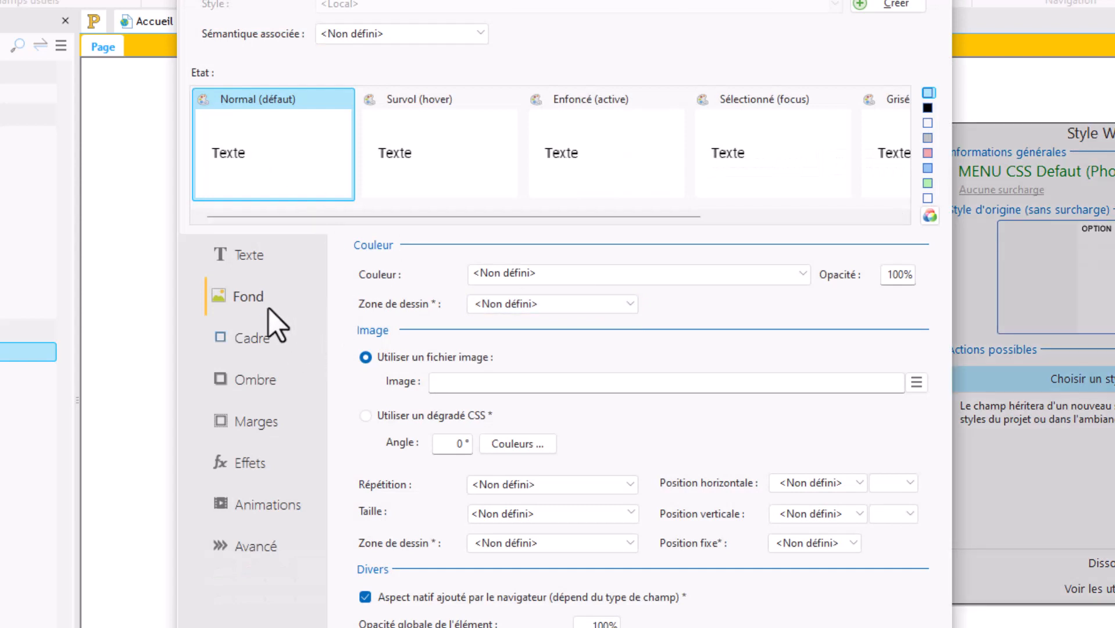
{"action": "left_click", "coordinate": [262, 264]}
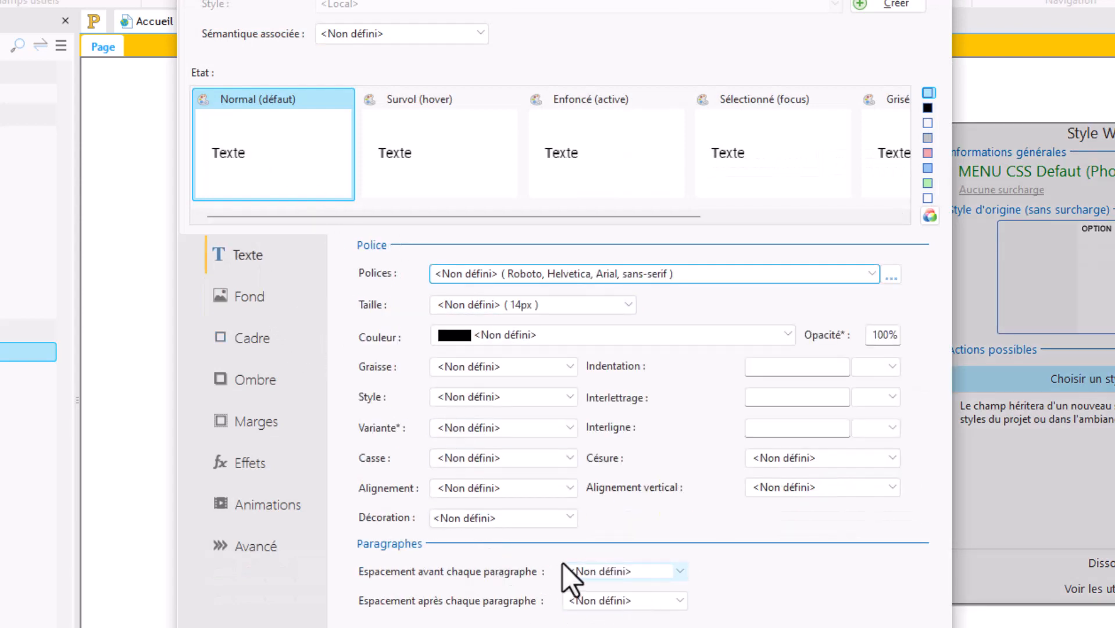
{"action": "left_click", "coordinate": [572, 490]}
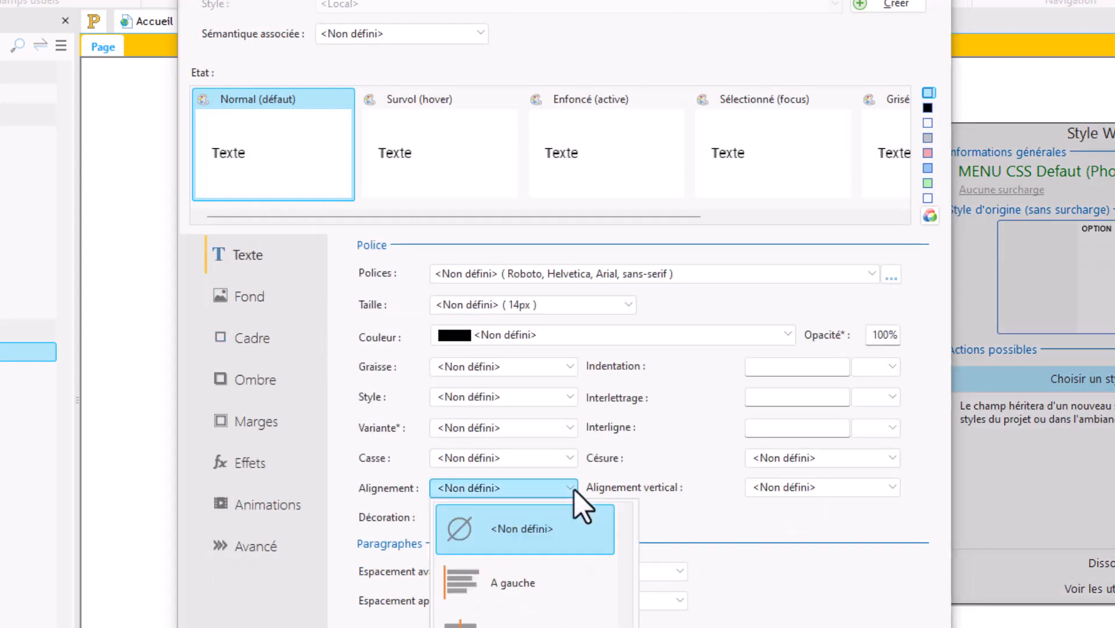
{"action": "left_click", "coordinate": [513, 584]}
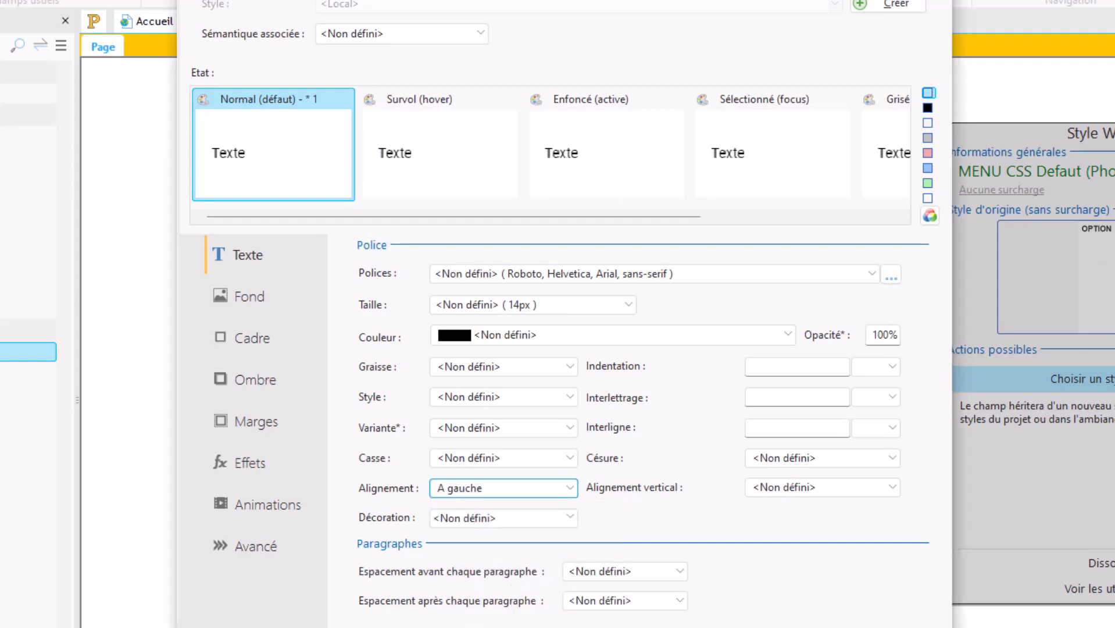
{"action": "key", "text": "Return"}
{"action": "left_click", "coordinate": [784, 569]}
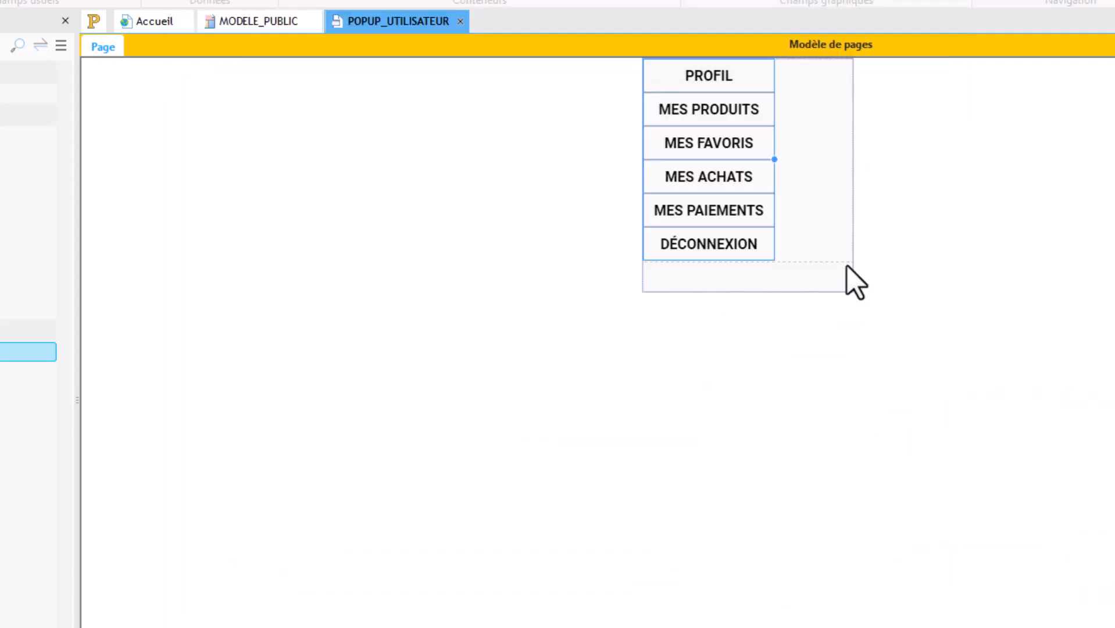
- Left-align the text of the Menu principal (CSS) element in the vertical menu's style
{"action": "double_click", "coordinate": [722, 154]}
{"action": "key", "text": "Escape"}
{"action": "double_click", "coordinate": [719, 90]}
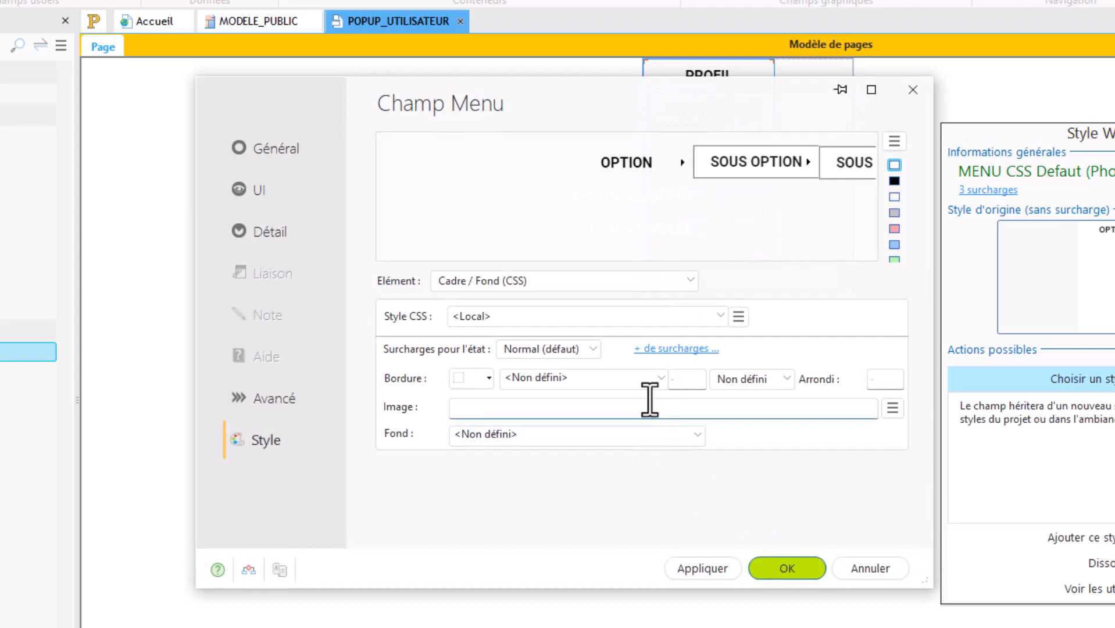
{"action": "left_click", "coordinate": [684, 284]}
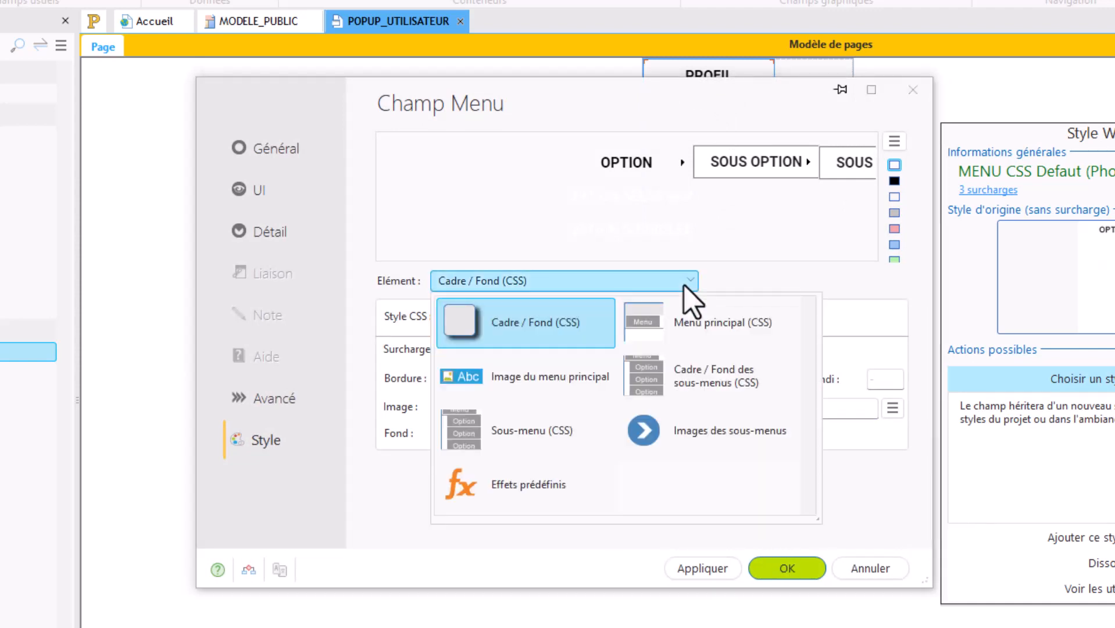
{"action": "left_click", "coordinate": [688, 337]}
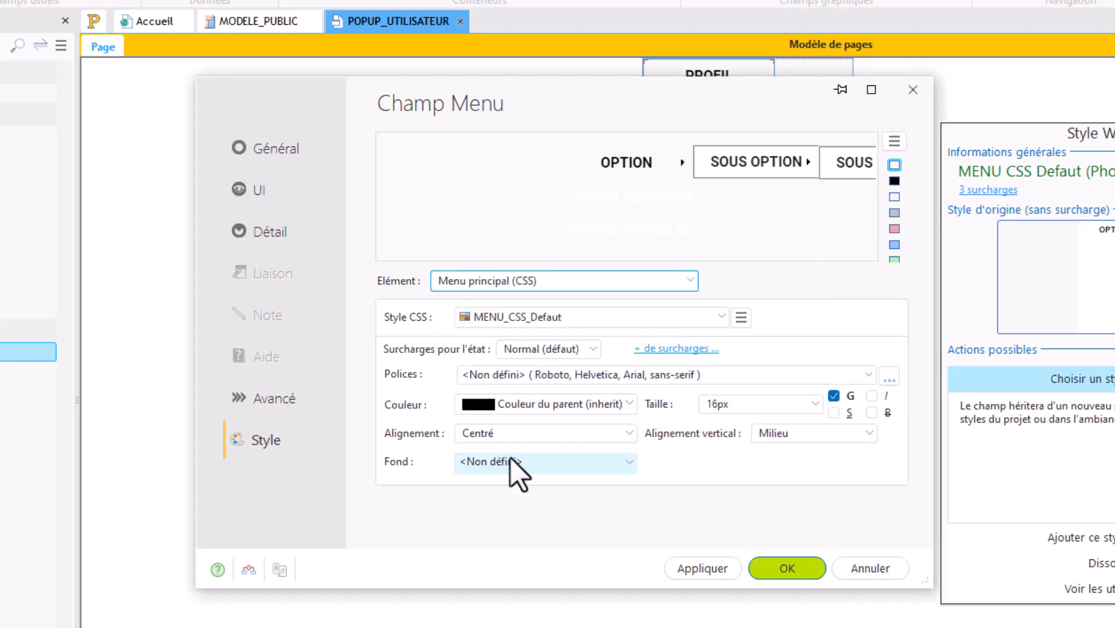
{"action": "left_click", "coordinate": [608, 435]}
{"action": "left_click", "coordinate": [530, 528]}
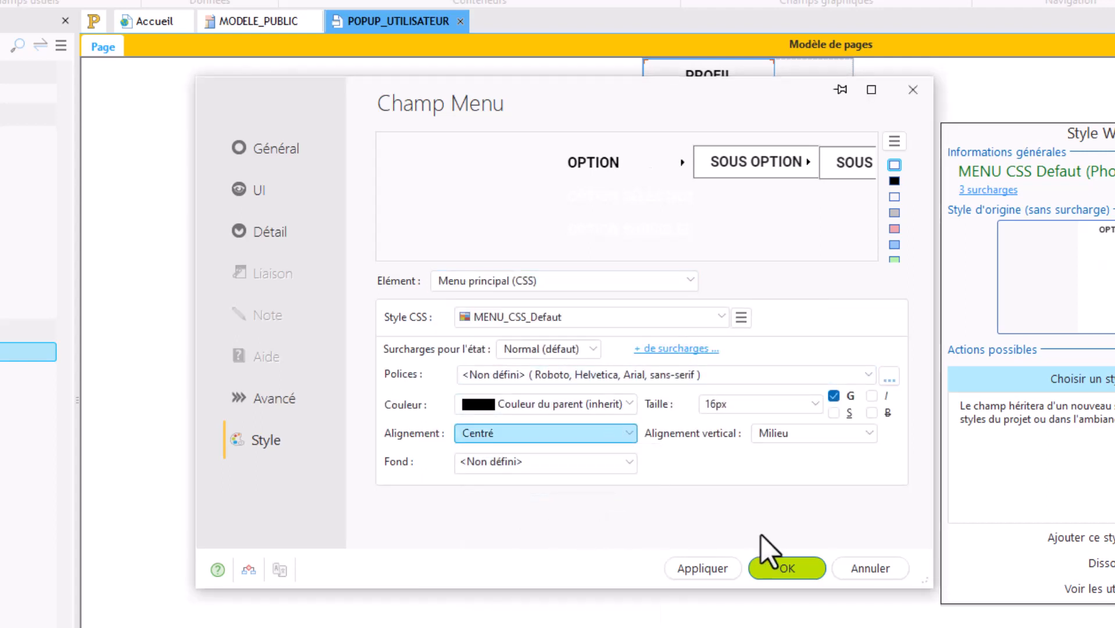
{"action": "left_click", "coordinate": [794, 572]}
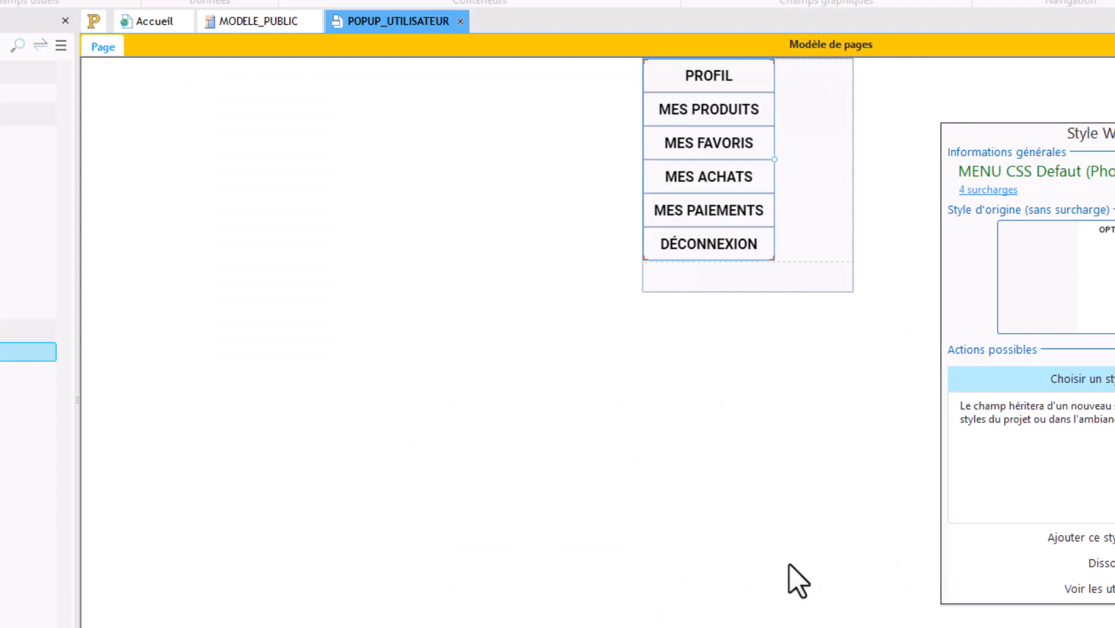
- Shrink the popup to fit closely around the menu and shift the menu 3 px right and 2 px down
{"action": "left_click", "coordinate": [808, 282]}
{"action": "left_click_drag", "start_coordinate": [852, 290], "coordinate": [780, 266]}
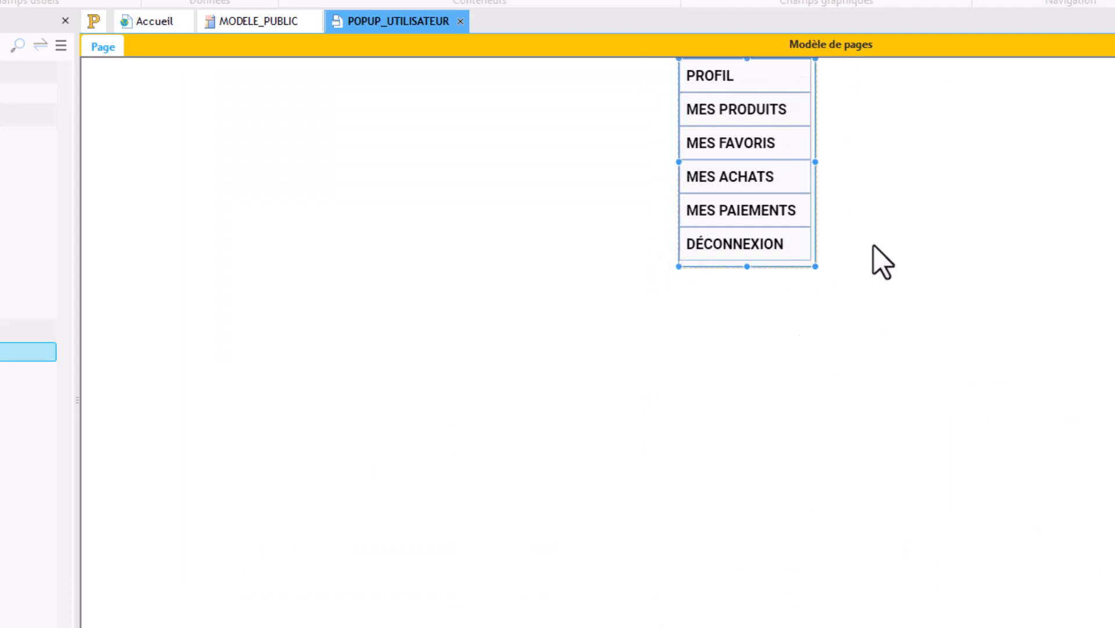
{"action": "left_click", "coordinate": [761, 241]}
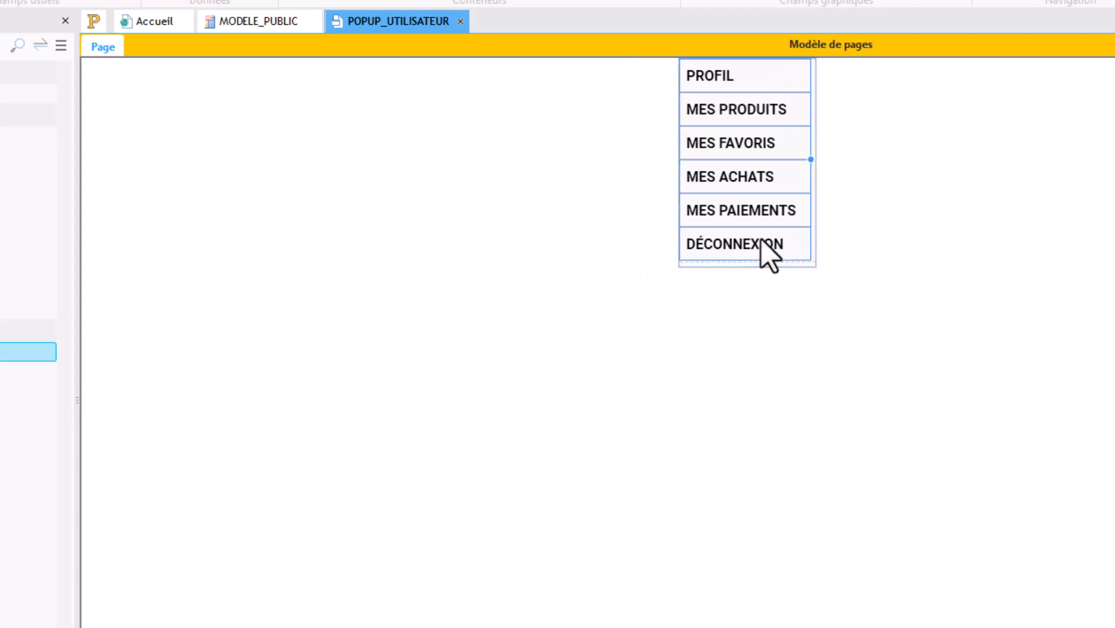
{"action": "key", "text": "Right"}
{"action": "key", "text": "Right"}
{"action": "key", "text": "Right"}
{"action": "key", "text": "Down"}
{"action": "key", "text": "Down"}
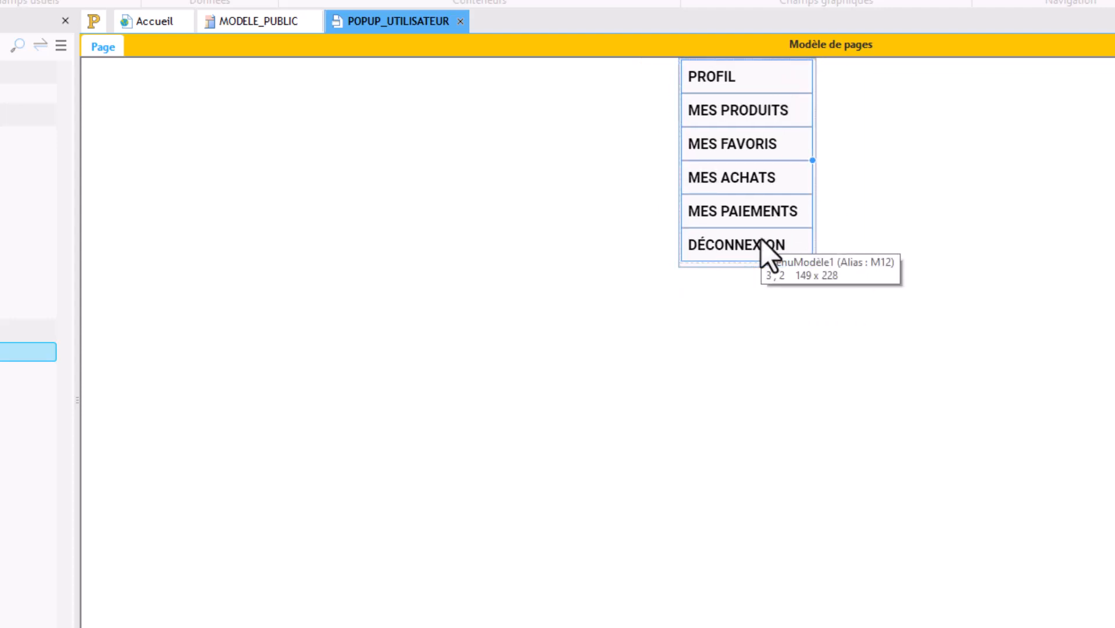
{"action": "left_click", "coordinate": [905, 214]}
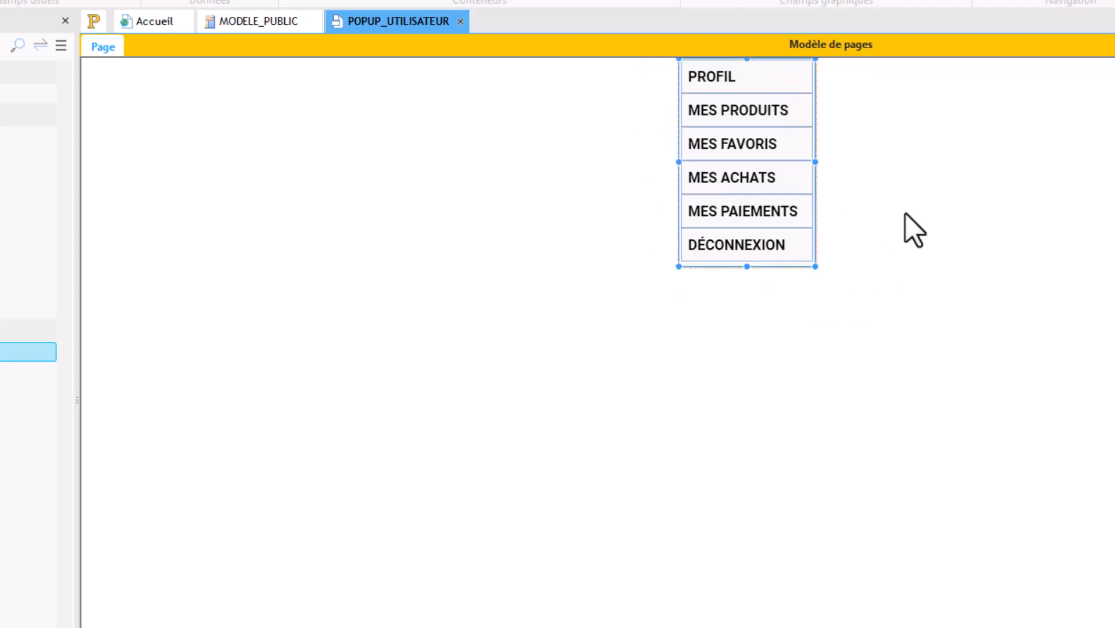
{"action": "left_click", "coordinate": [788, 185]}
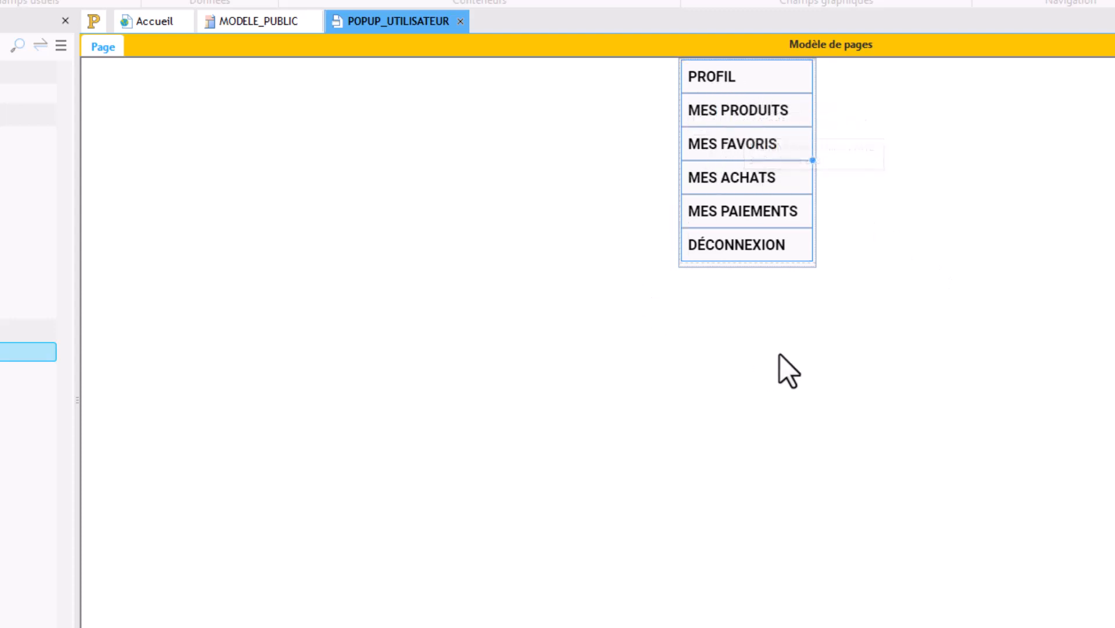
{"action": "left_click", "coordinate": [741, 150]}
{"action": "left_click", "coordinate": [928, 159]}
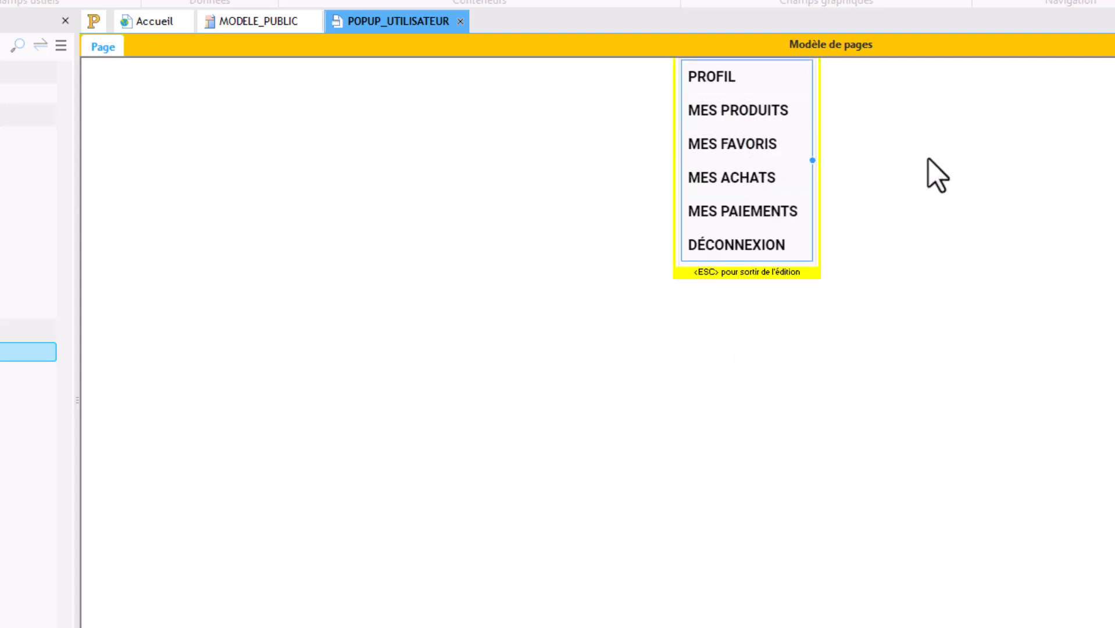
{"action": "key", "text": "Escape"}
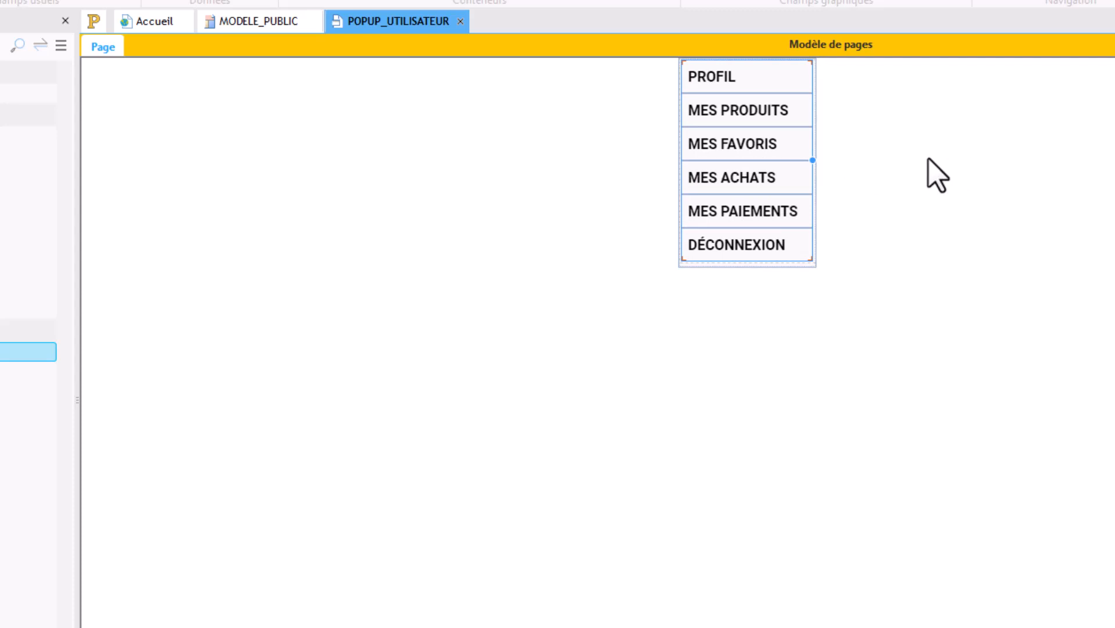
{"action": "left_click", "coordinate": [763, 157]}
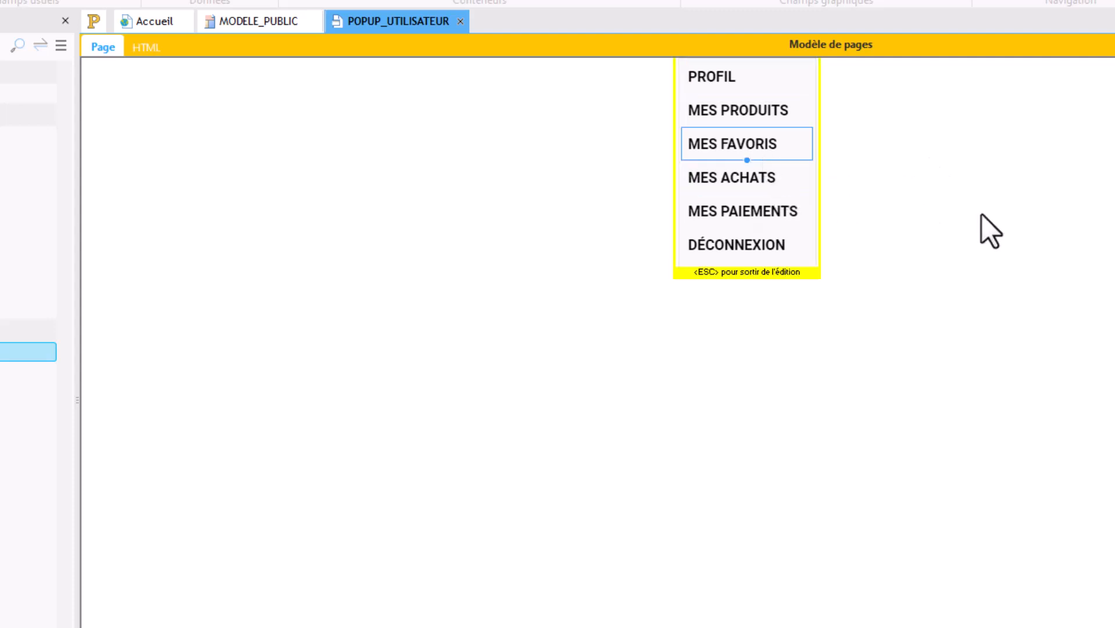
{"action": "key", "text": "Escape"}
{"action": "right_click", "coordinate": [789, 161]}
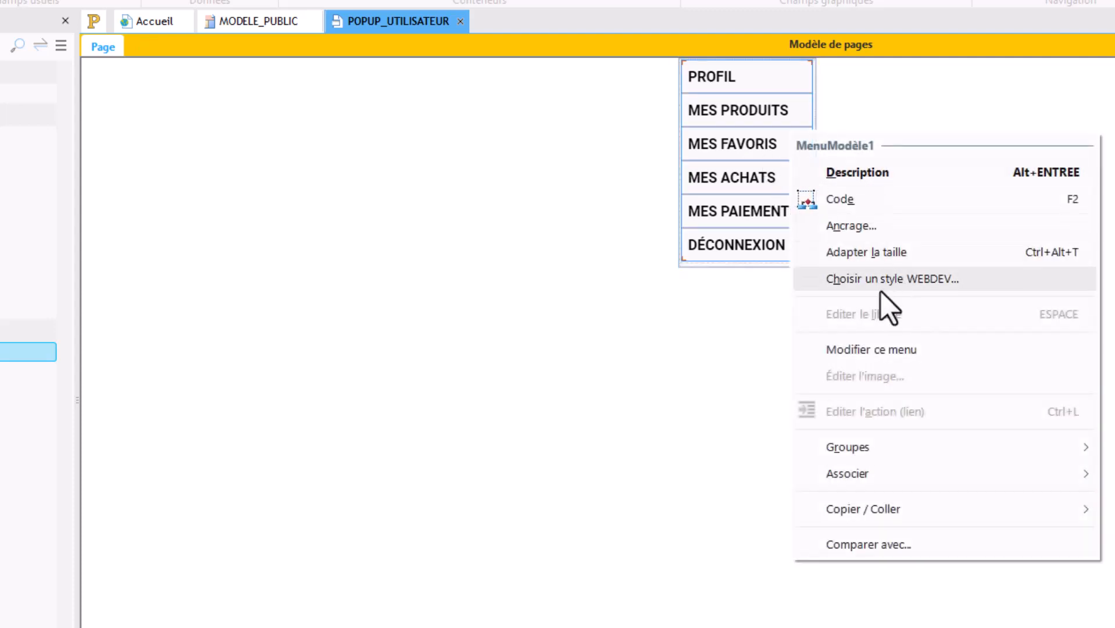
{"action": "key", "text": "Escape"}
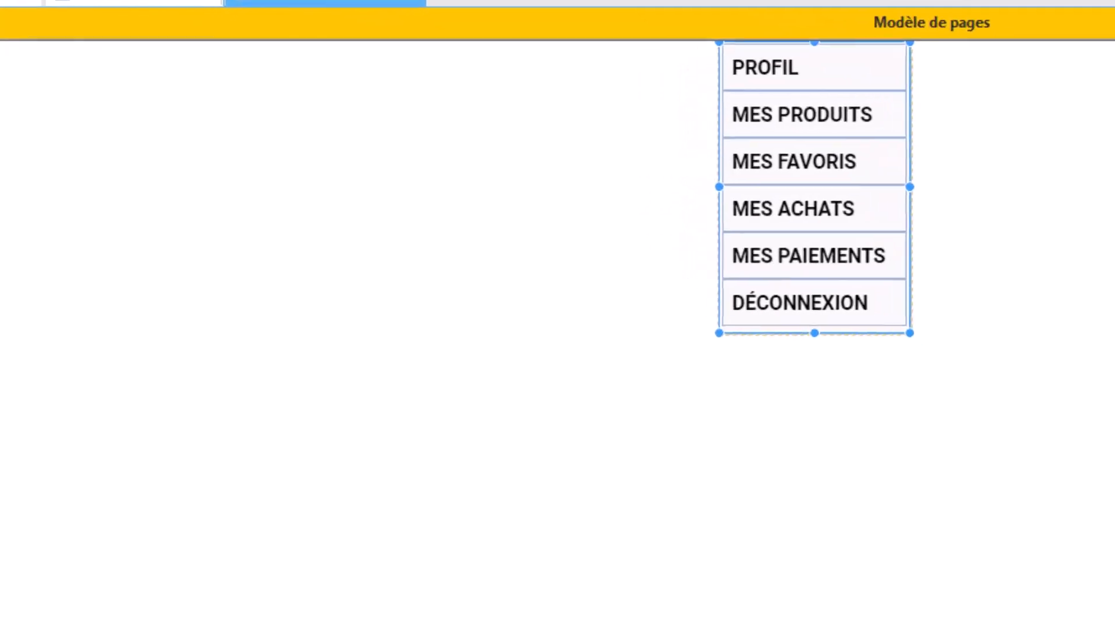
- Enable plane management (Activer la gestion des plans) for the POPUP_UTILISATEUR popup
{"action": "double_click", "coordinate": [498, 163]}
{"action": "left_click", "coordinate": [135, 222]}
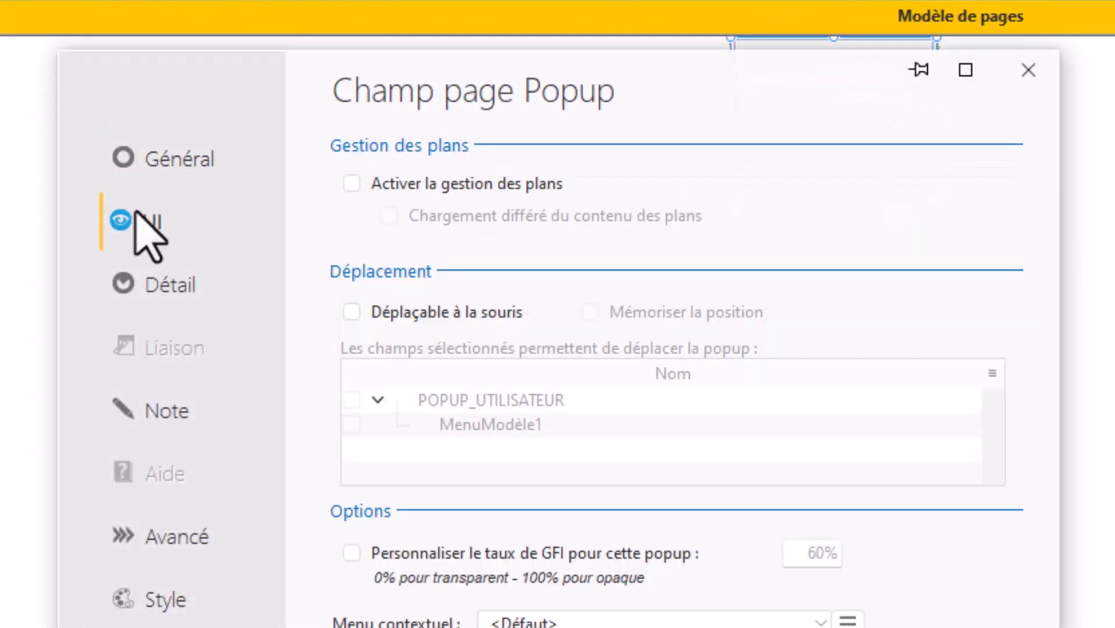
{"action": "left_click", "coordinate": [433, 195]}
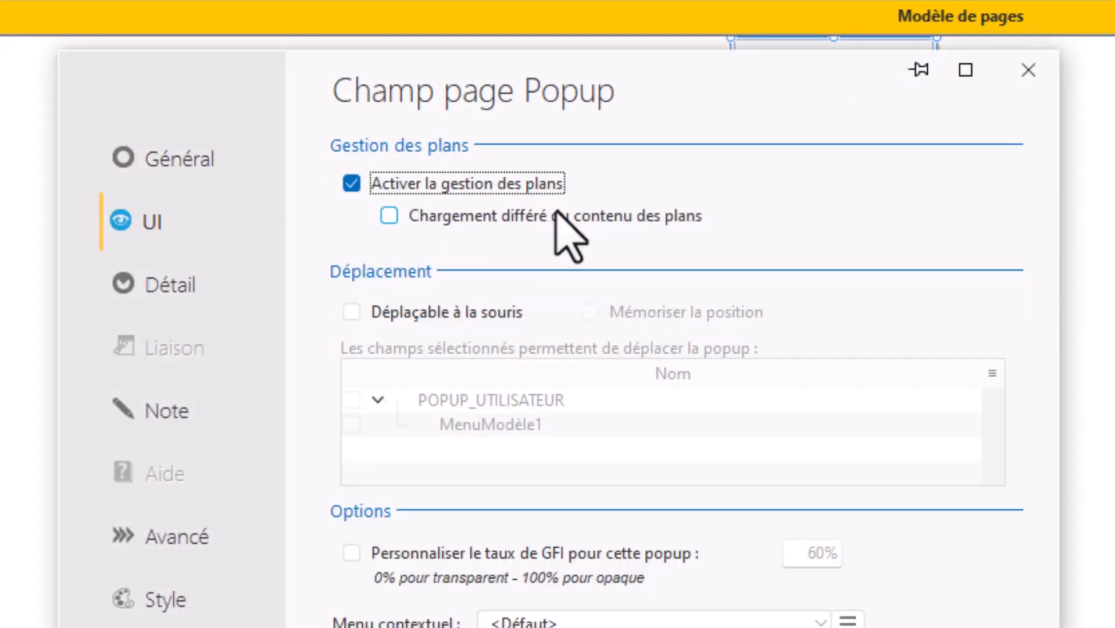
{"action": "key", "text": "Return"}
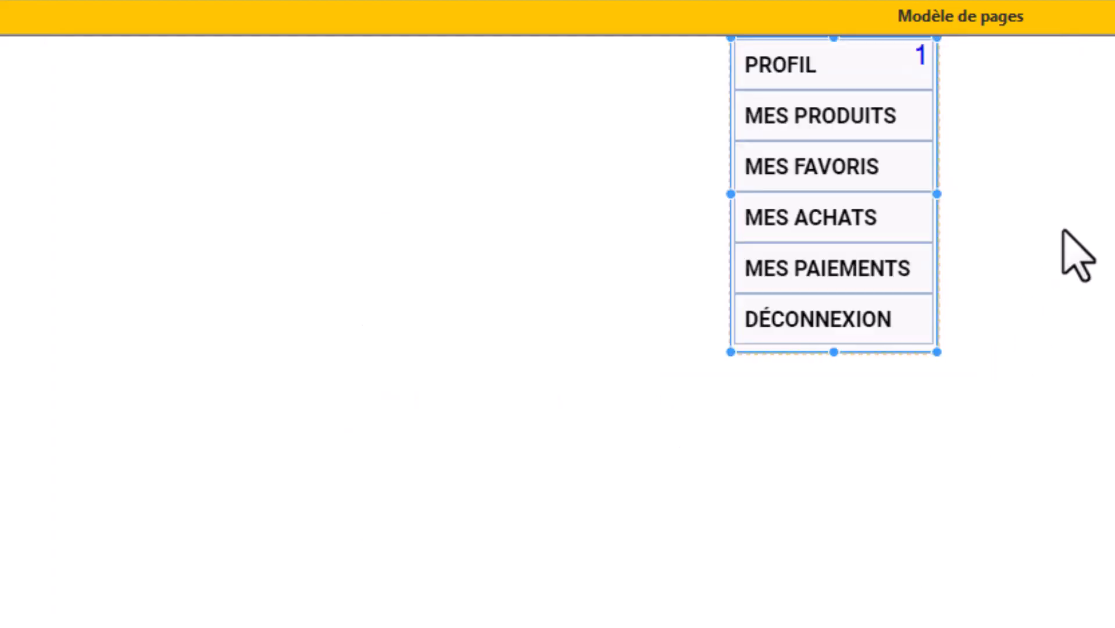
{"action": "right_click", "coordinate": [871, 212]}
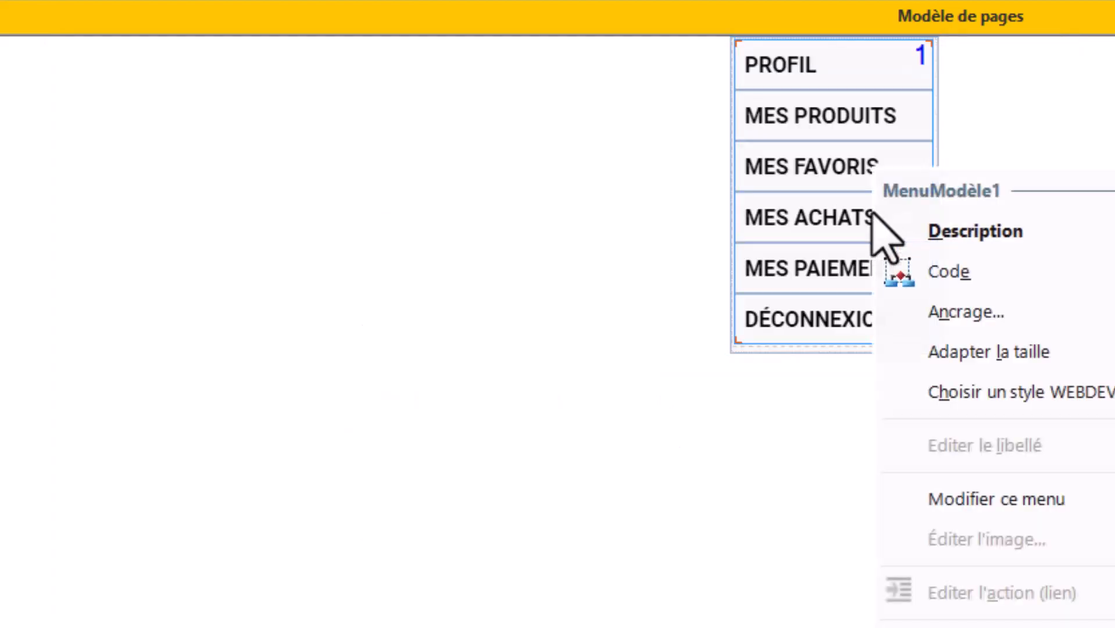
{"action": "left_click", "coordinate": [787, 206]}
{"action": "left_click", "coordinate": [787, 207]}
{"action": "key", "text": "Escape"}
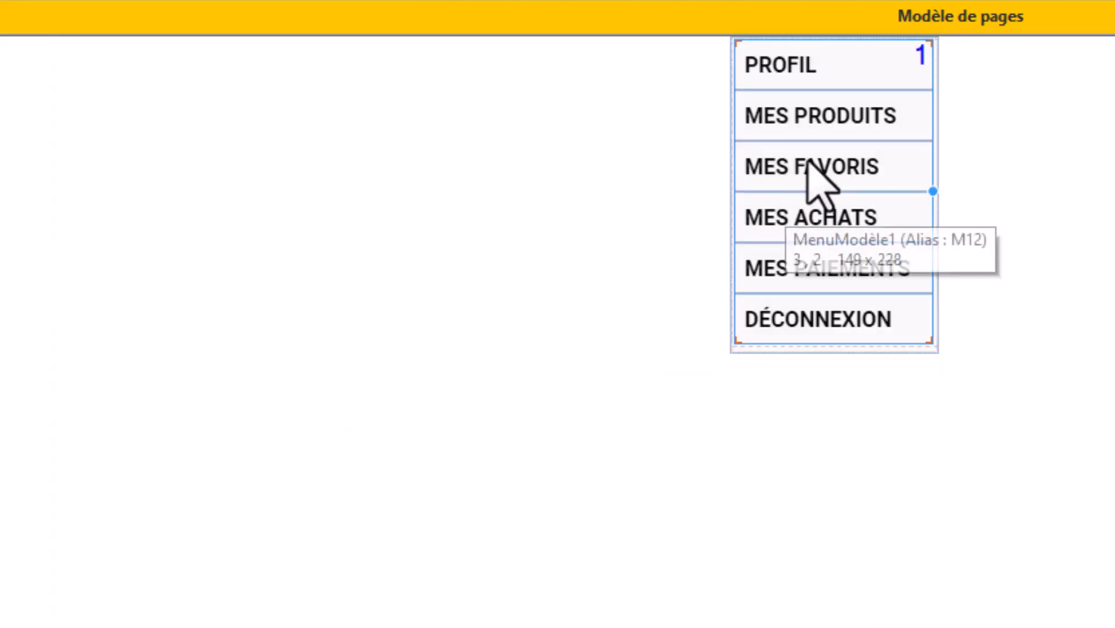
{"action": "right_click", "coordinate": [808, 163]}
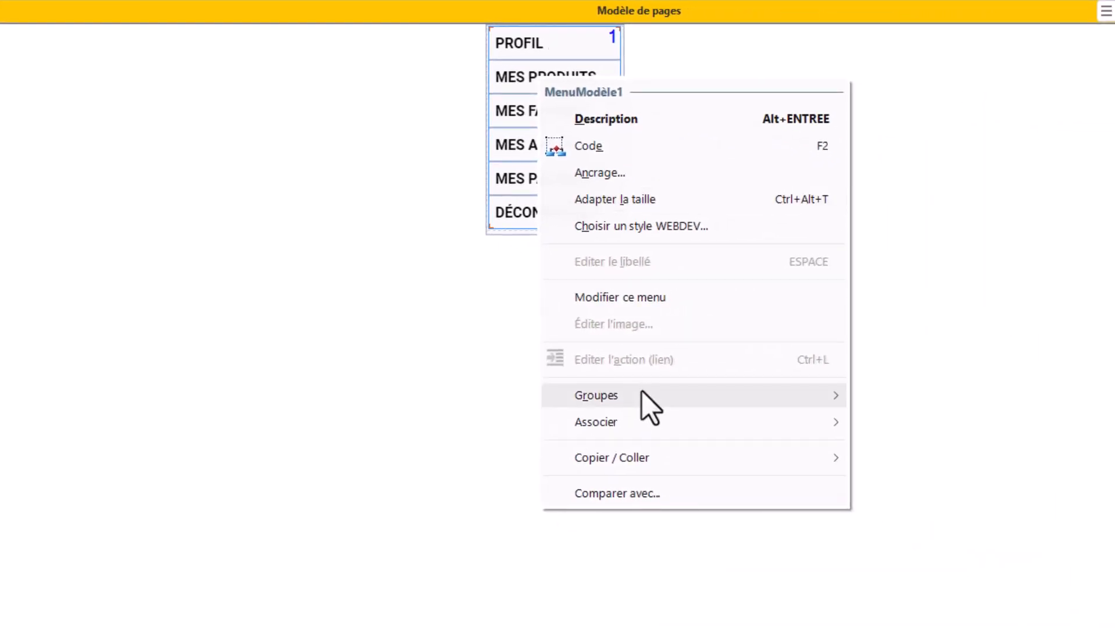
{"action": "mouse_move", "coordinate": [643, 394]}
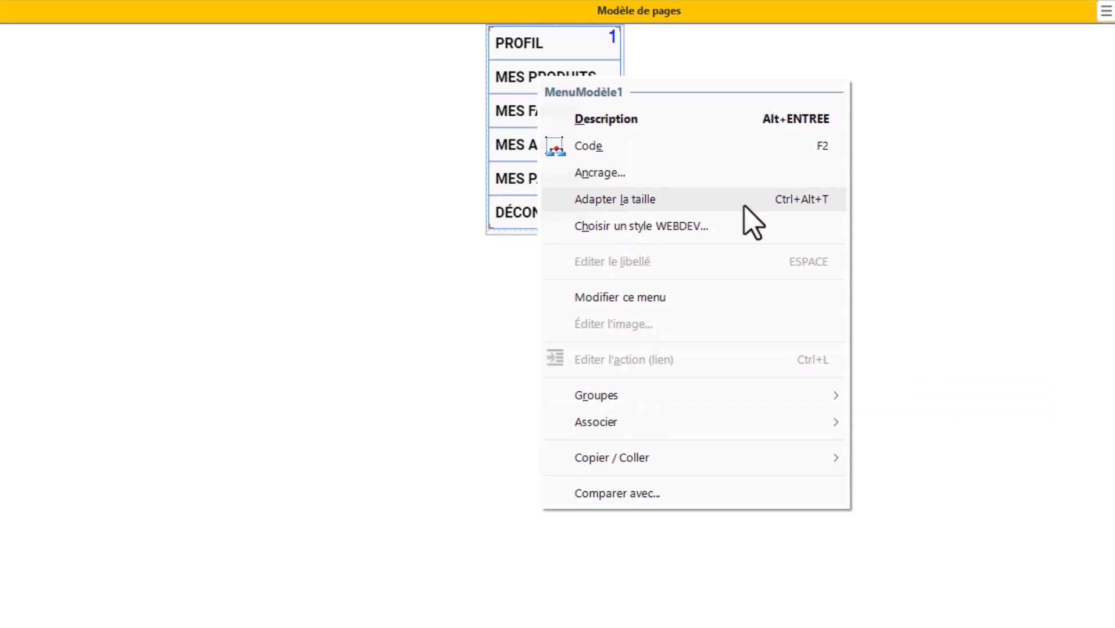
- Associate the popup's vertical user menu with plane 2
{"action": "left_click", "coordinate": [940, 186]}
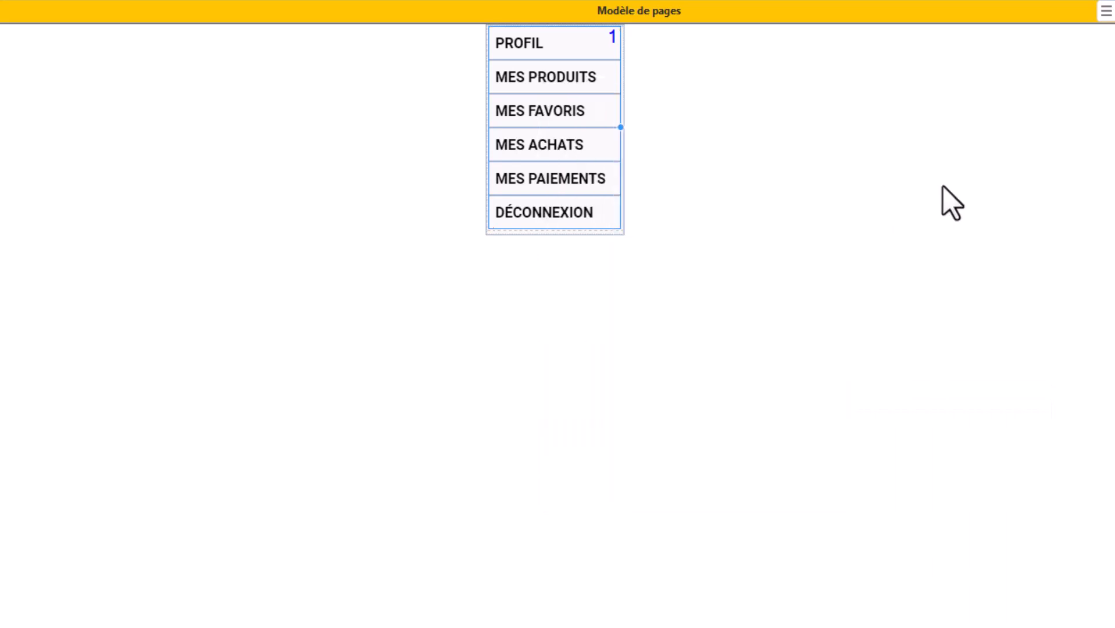
{"action": "left_click", "coordinate": [555, 99]}
{"action": "right_click", "coordinate": [550, 85]}
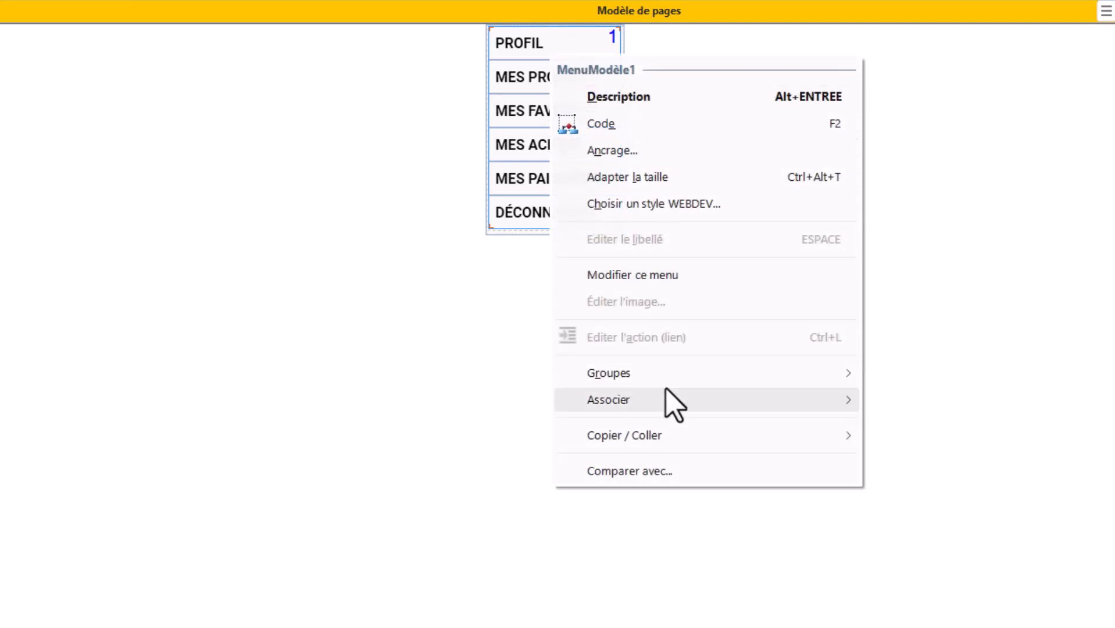
{"action": "mouse_move", "coordinate": [667, 398]}
{"action": "left_click", "coordinate": [913, 428]}
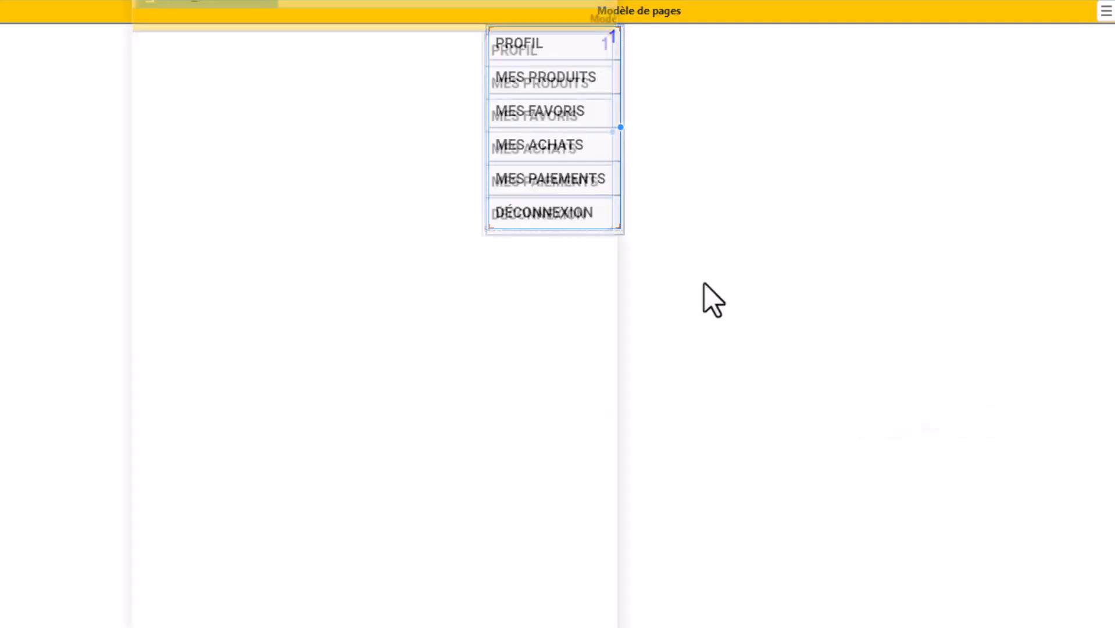
{"action": "left_click", "coordinate": [376, 127]}
{"action": "key", "text": "Return"}
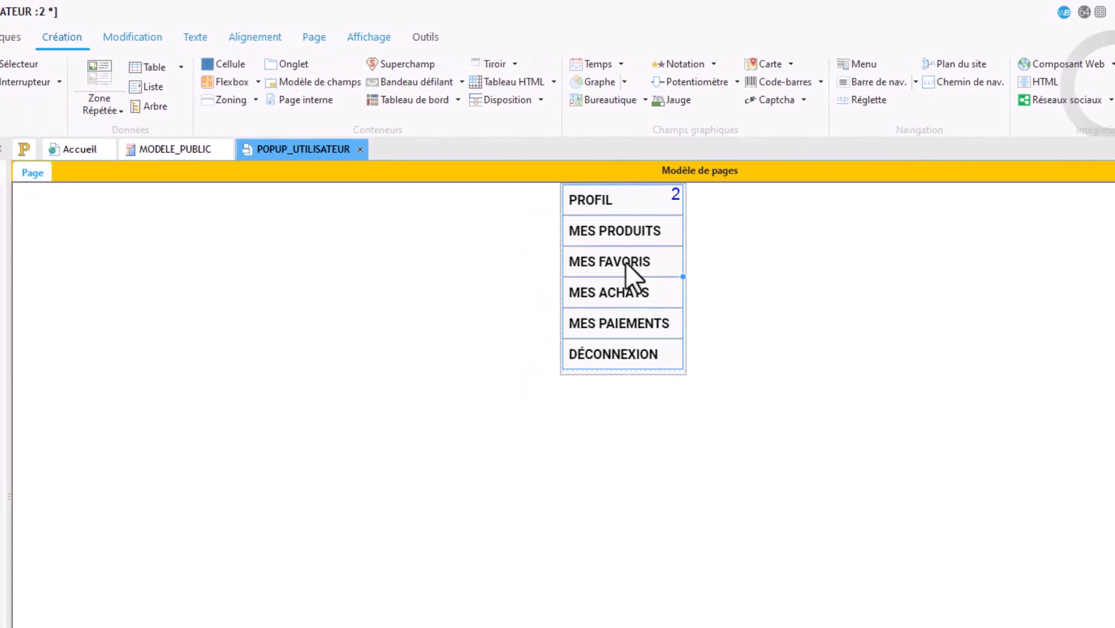
- Copy the user menu from plane 2 and paste the duplicate onto plane 1, near the popup's upper-left corner
{"action": "scroll", "coordinate": [32, 72], "scroll_direction": "up", "scroll_amount": 2}
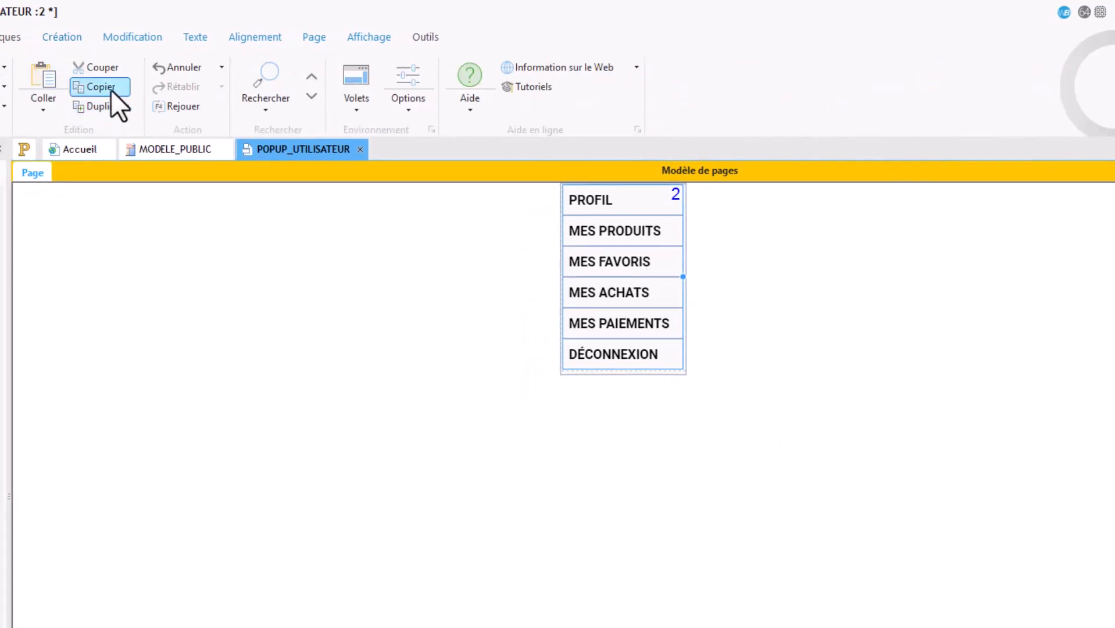
{"action": "key", "text": "Delete"}
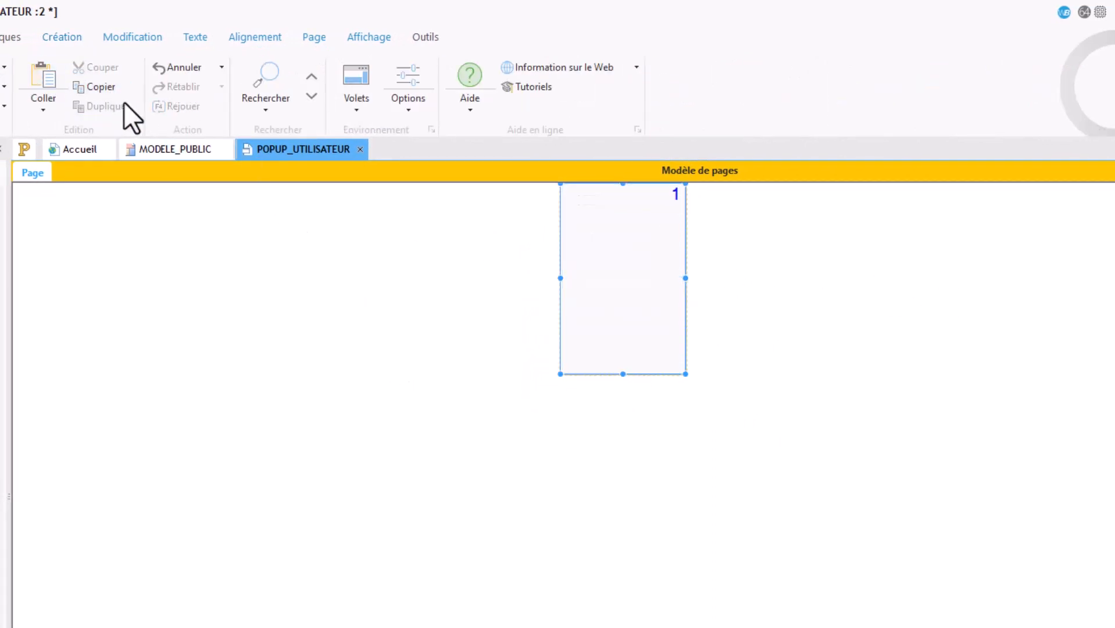
{"action": "left_click", "coordinate": [46, 81]}
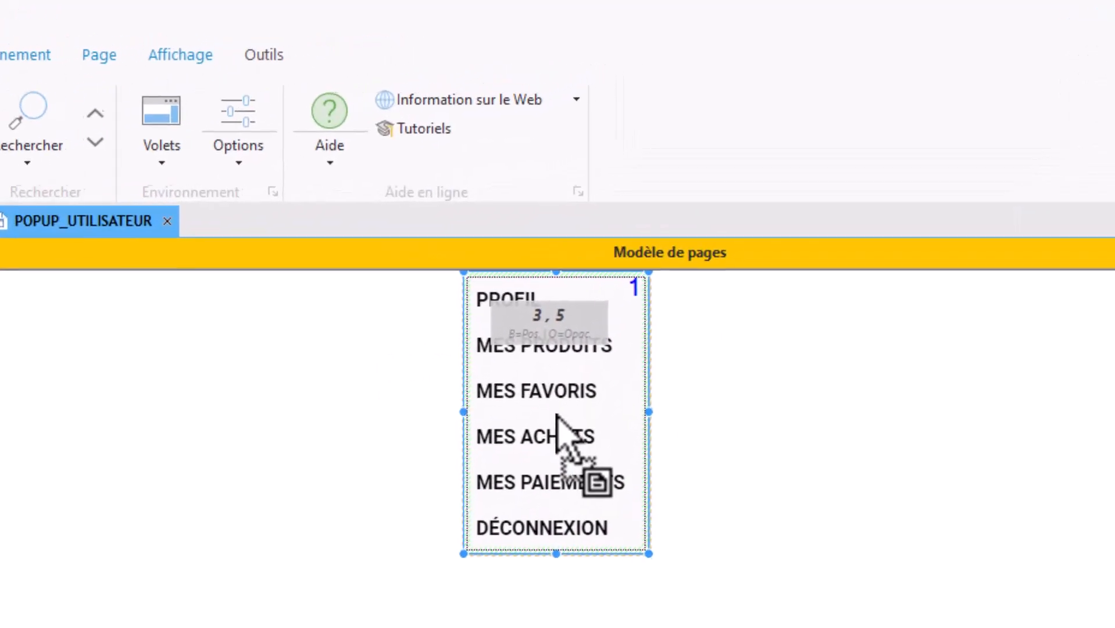
{"action": "left_click", "coordinate": [566, 430]}
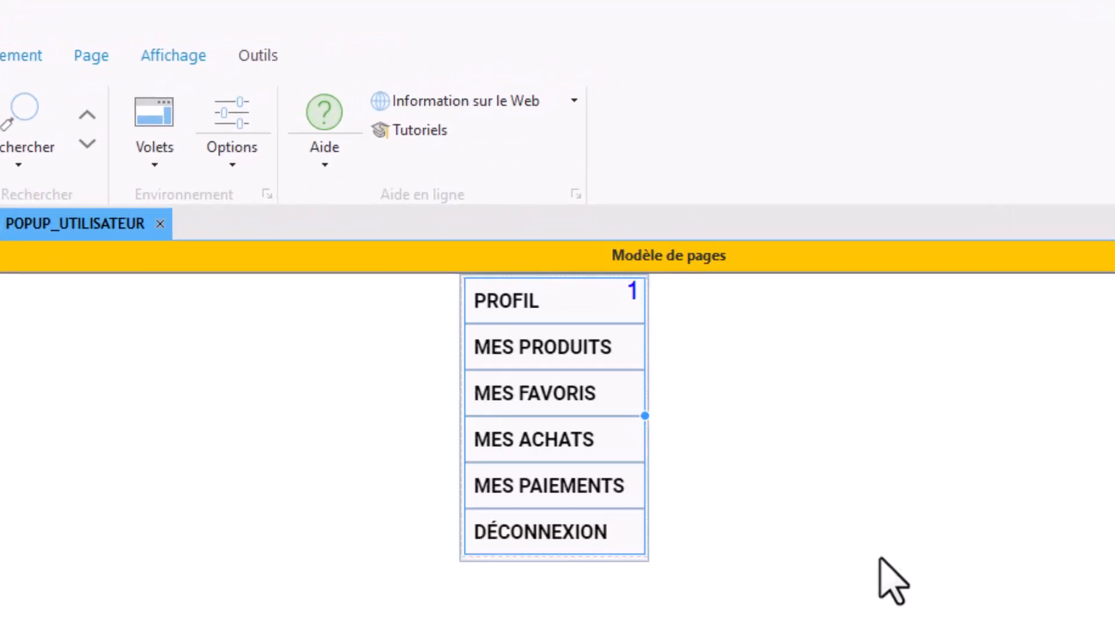
- Delete the DÉCONNEXION, MES PAIEMENTS and MES ACHATS options from the menu copy on plane 1
{"action": "left_click", "coordinate": [558, 407]}
{"action": "left_click", "coordinate": [536, 532]}
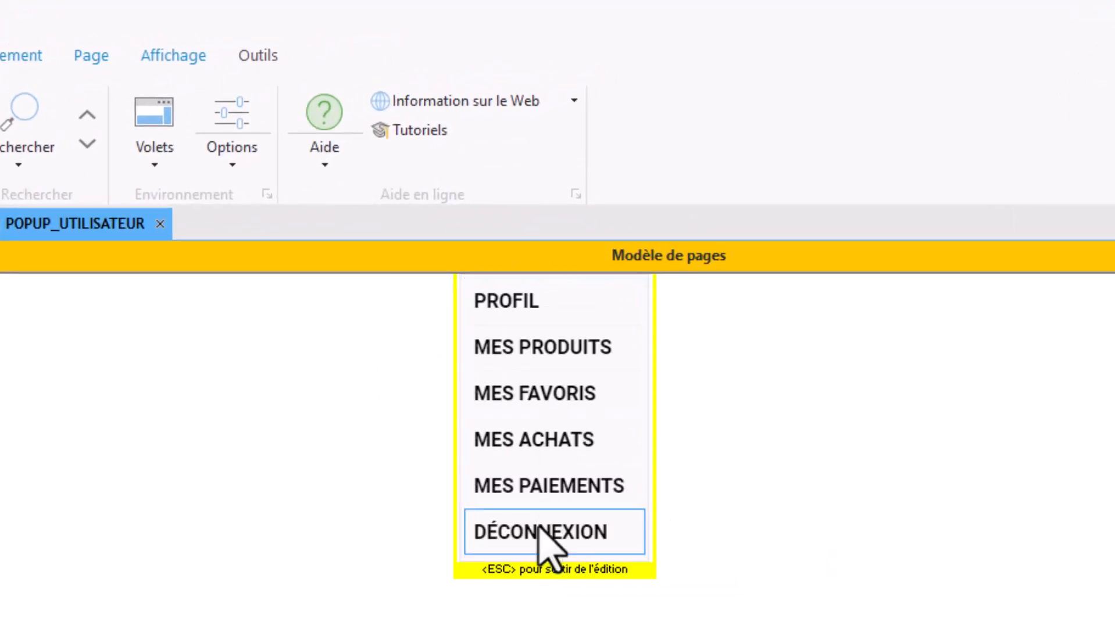
{"action": "key", "text": "Delete"}
{"action": "left_click", "coordinate": [537, 503]}
{"action": "key", "text": "Delete"}
{"action": "left_click", "coordinate": [531, 442]}
{"action": "key", "text": "Delete"}
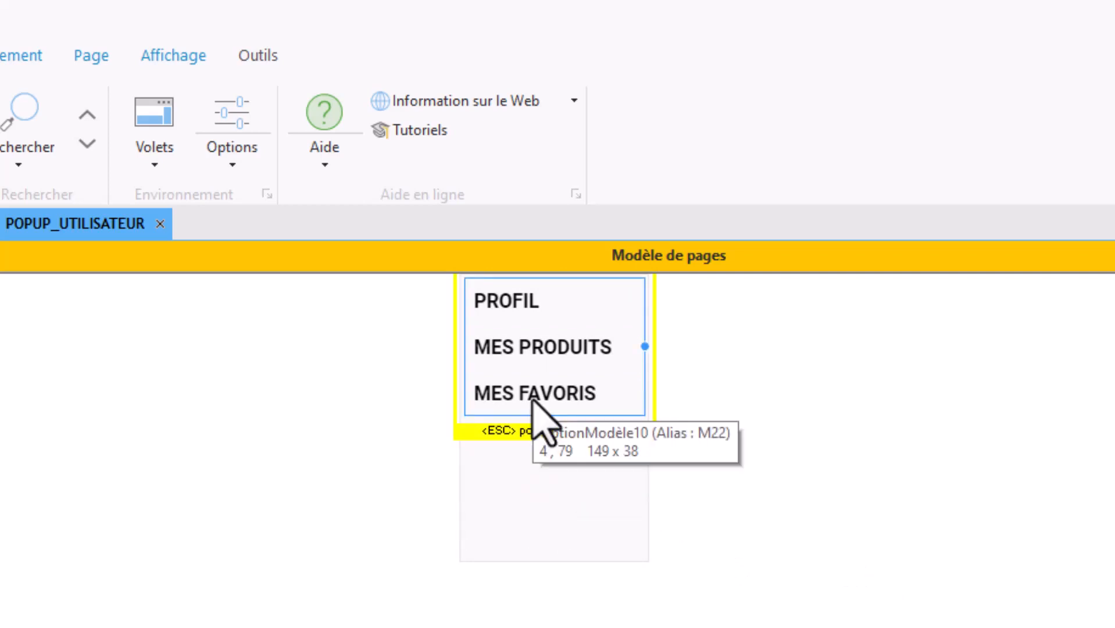
- Relabel the copied menu's PROFIL option as CONNEXION and its MES PRODUITS option as INSCRIPTION
{"action": "left_click", "coordinate": [521, 308]}
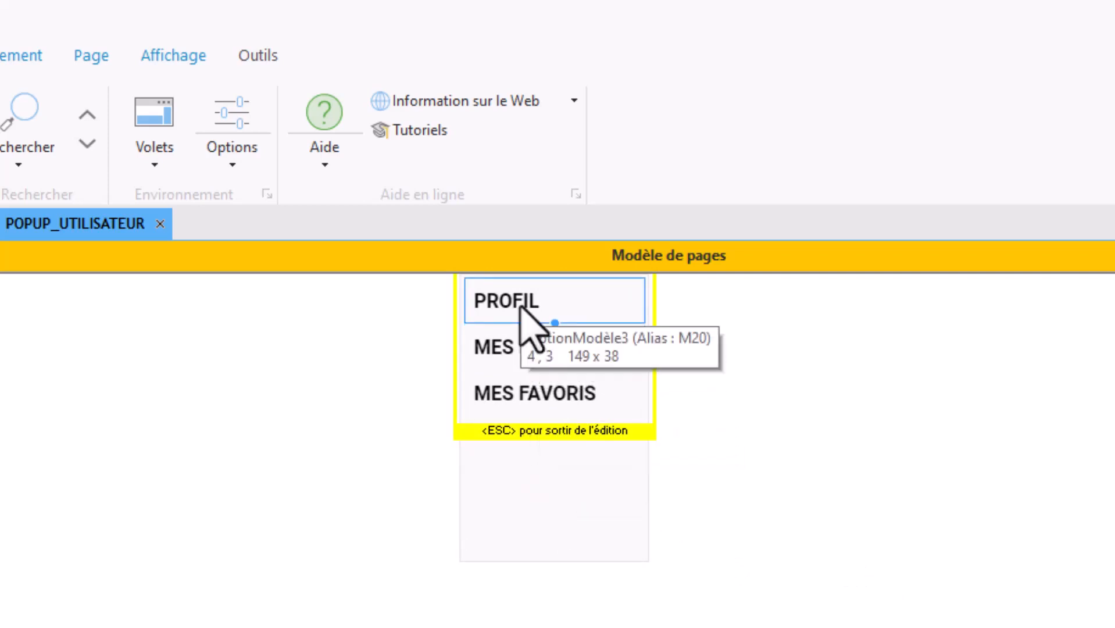
{"action": "left_click", "coordinate": [523, 308]}
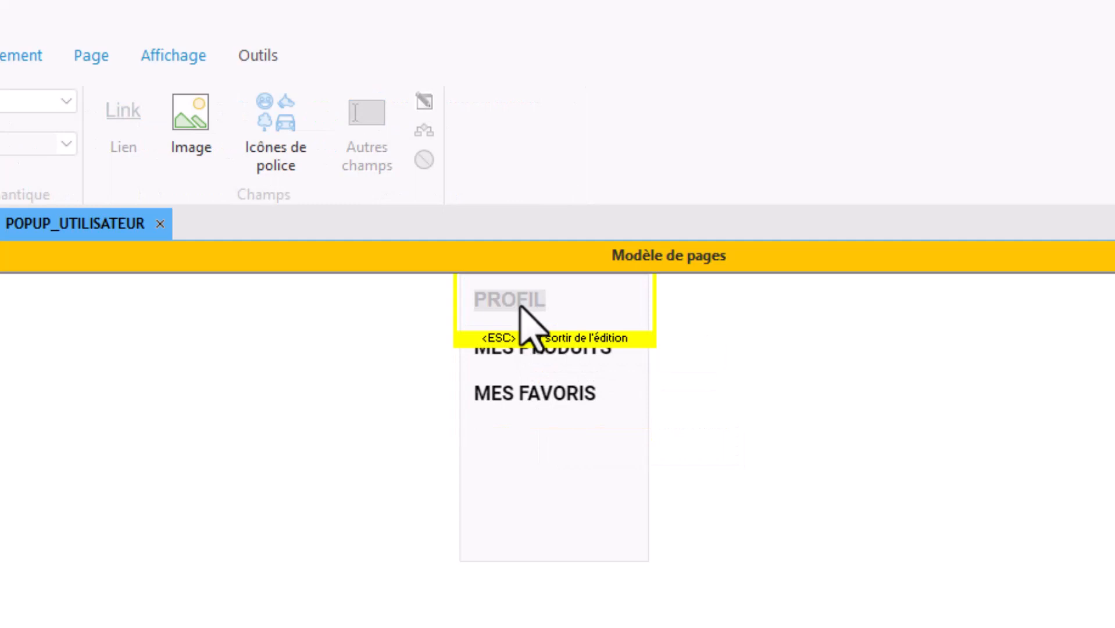
{"action": "type", "text": "CONNEXION"}
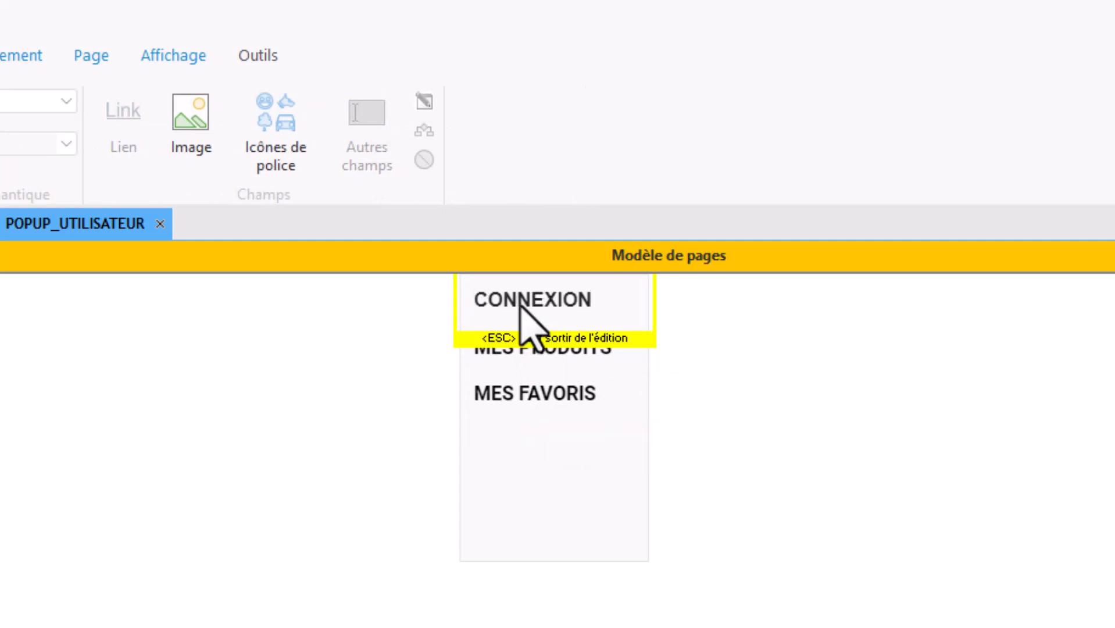
{"action": "left_click", "coordinate": [517, 410]}
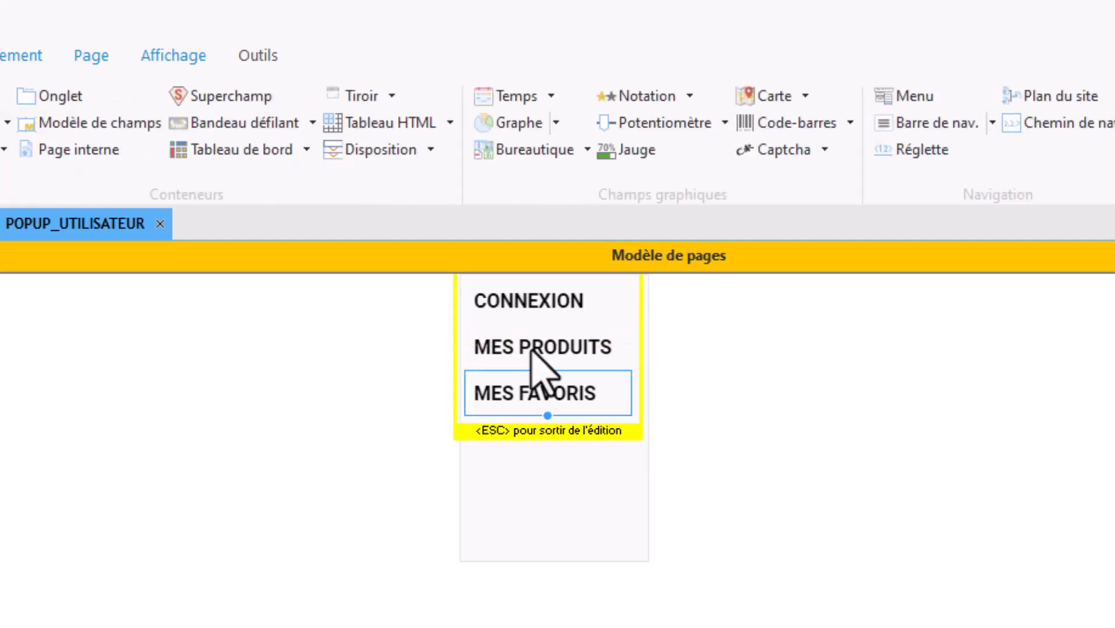
{"action": "left_click", "coordinate": [530, 349]}
{"action": "left_click", "coordinate": [531, 348]}
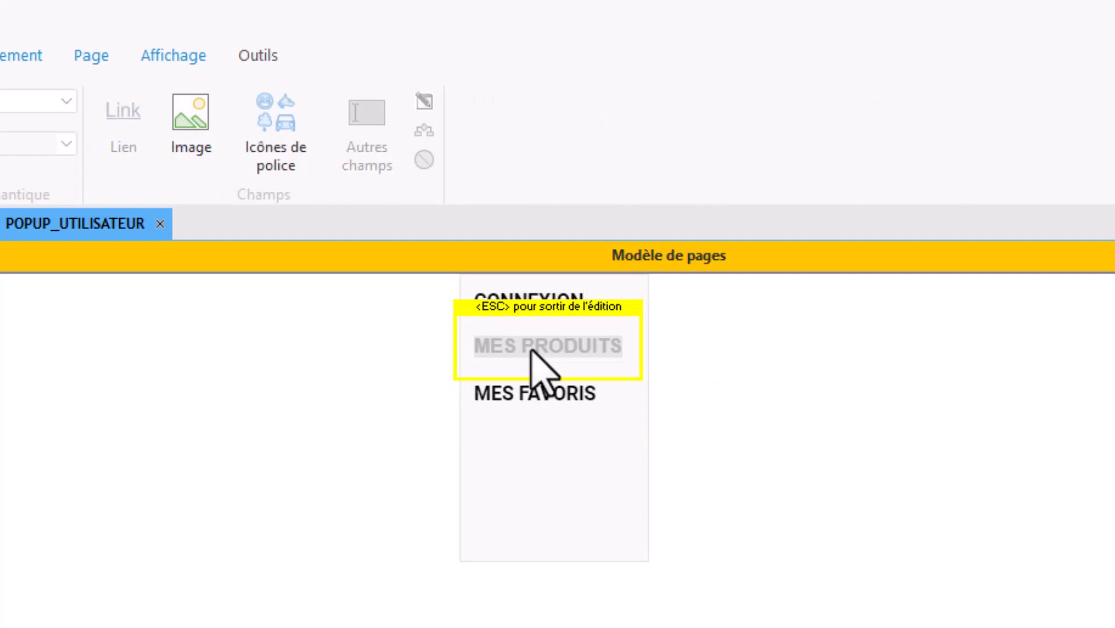
{"action": "type", "text": "INSCRIPTION"}
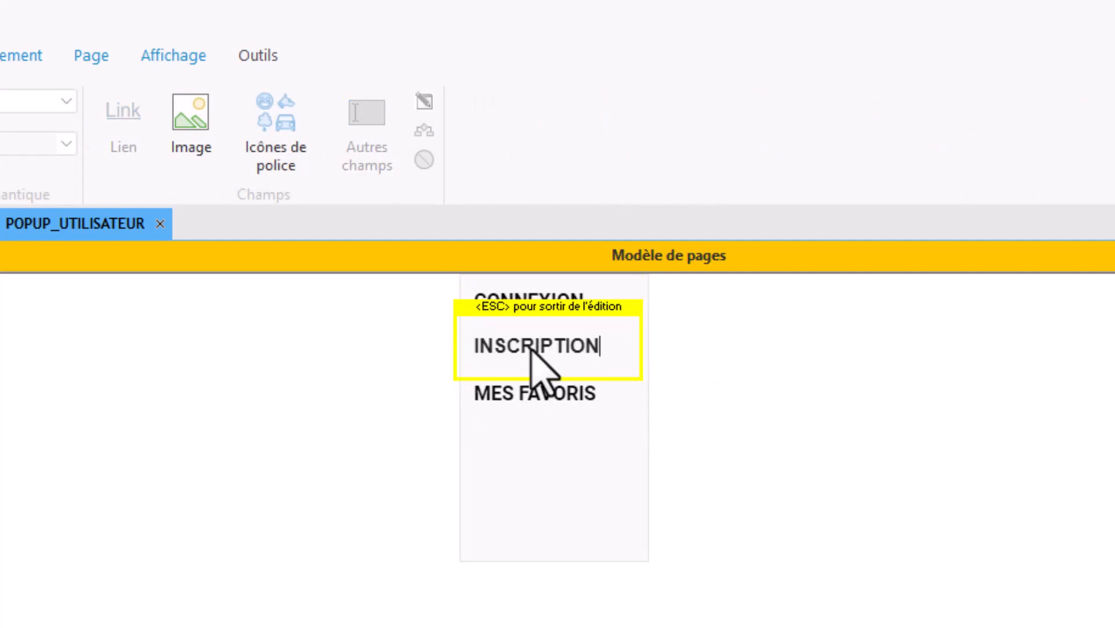
{"action": "key", "text": "Escape"}
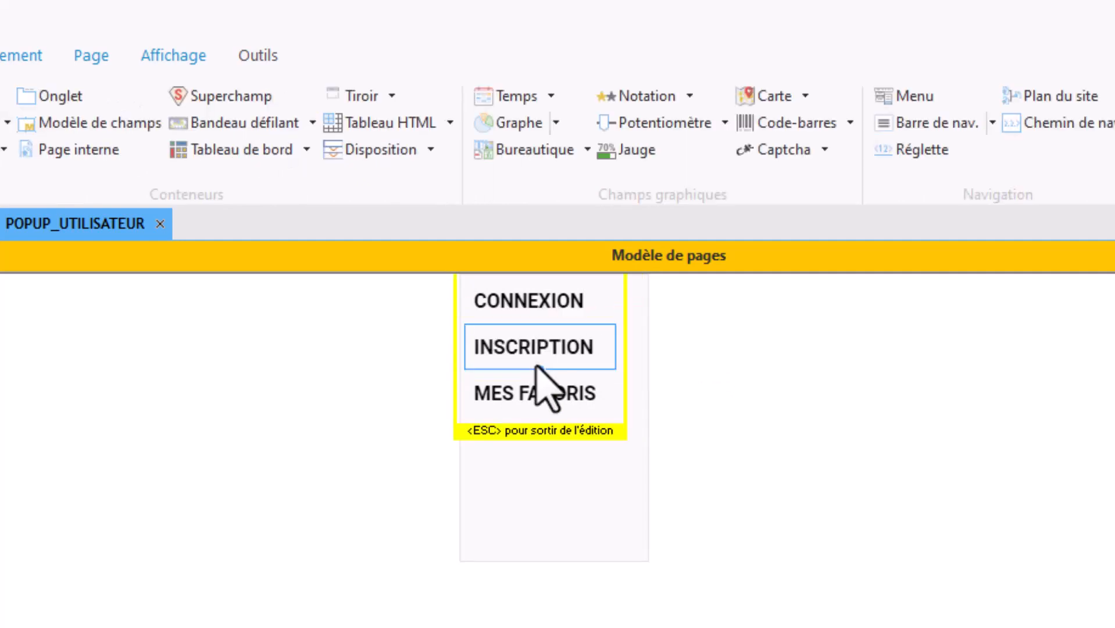
- Relabel the MES FAVORIS option as CONTACT and leave the menu's edit mode
{"action": "left_click", "coordinate": [538, 398]}
{"action": "left_click", "coordinate": [535, 395]}
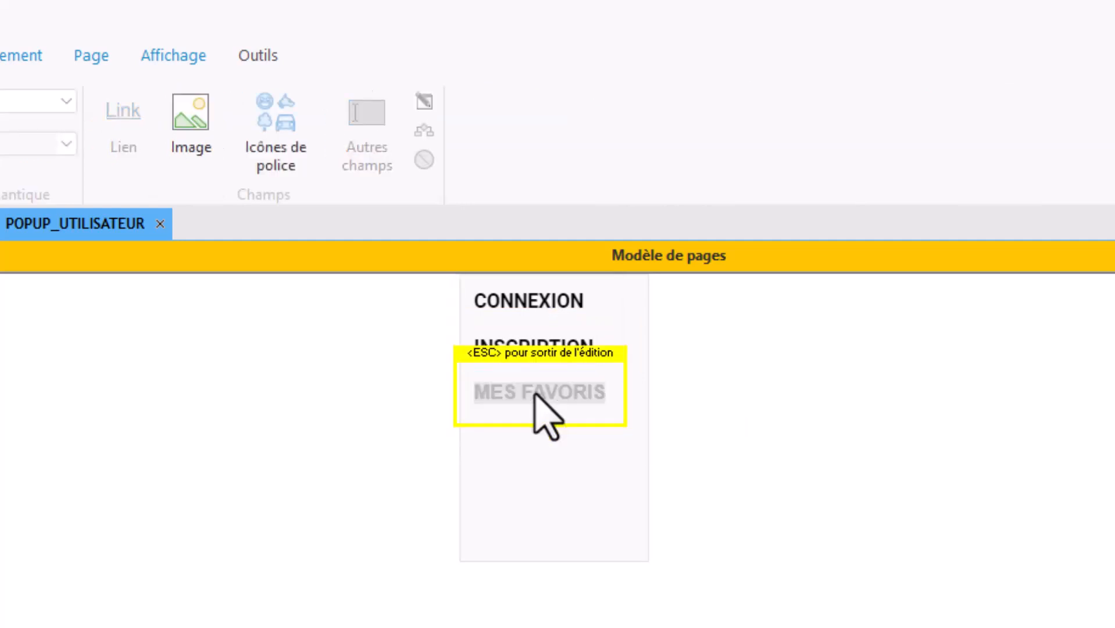
{"action": "type", "text": "CONTACT"}
{"action": "key", "text": "Escape"}
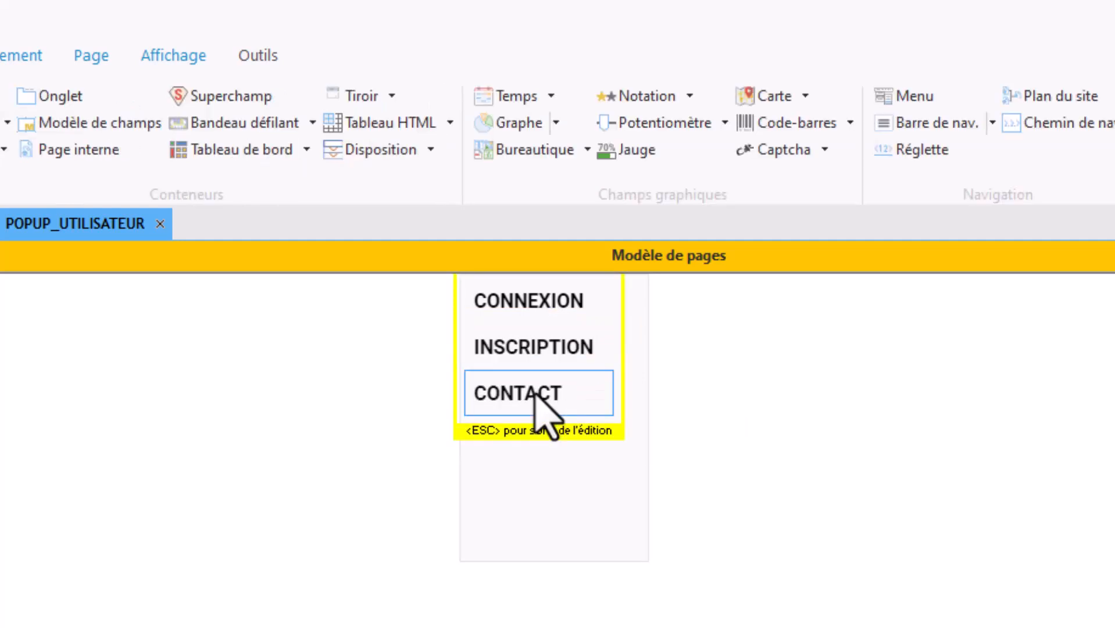
{"action": "left_click", "coordinate": [578, 366]}
{"action": "key", "text": "Escape"}
{"action": "key", "text": "Escape"}
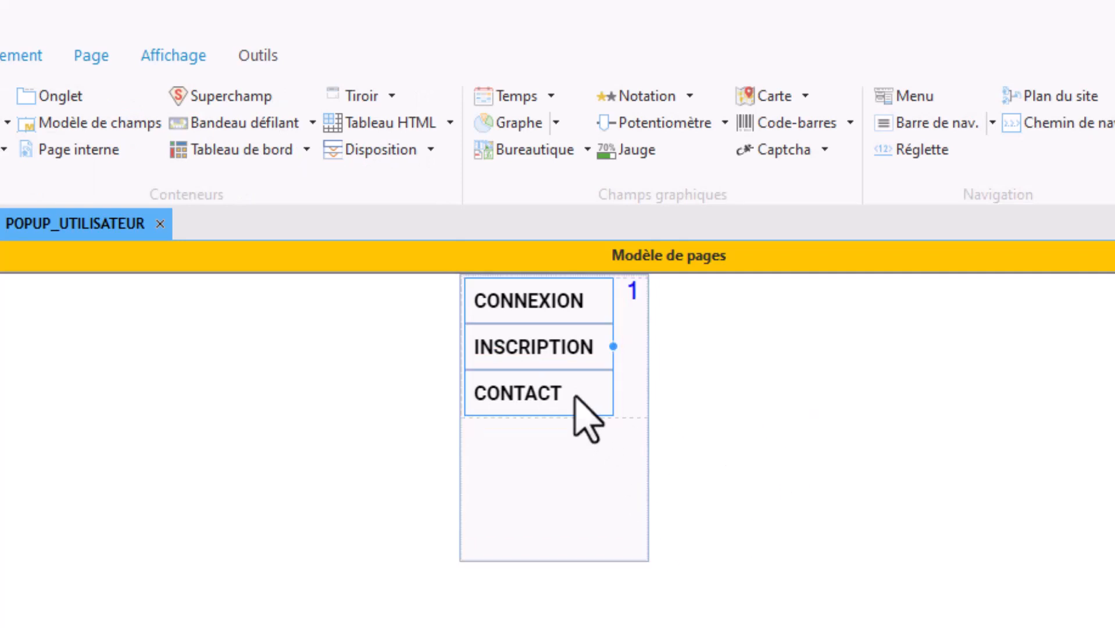
- Widen the three-option menu on plane 1 so it fills nearly the full width of the popup
{"action": "left_click", "coordinate": [572, 404]}
{"action": "key", "text": "Escape"}
{"action": "left_click", "coordinate": [752, 573]}
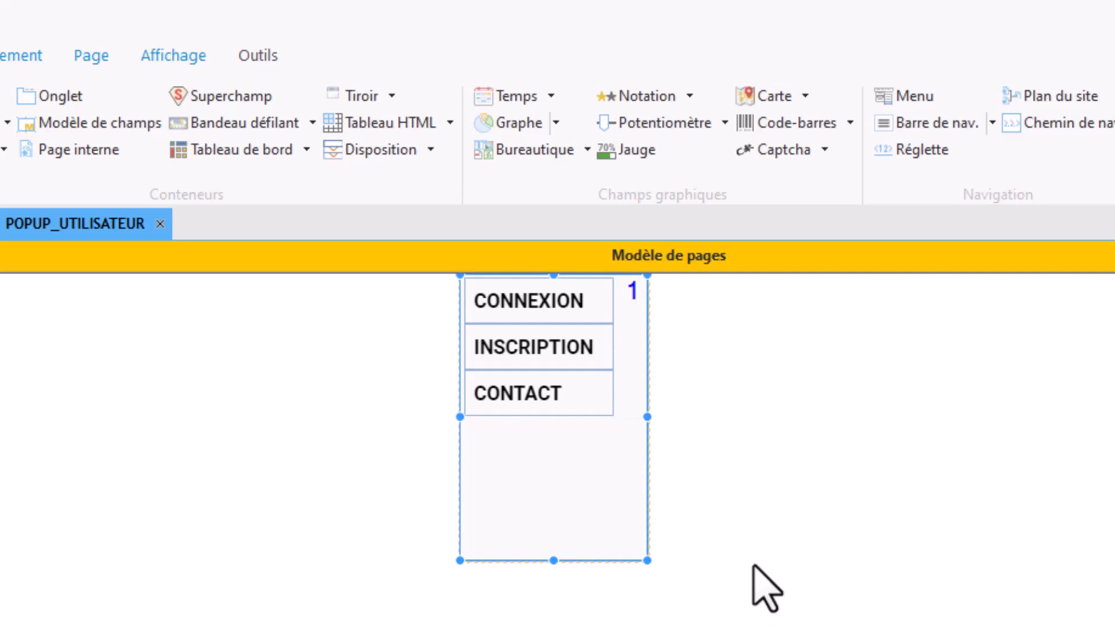
{"action": "left_click", "coordinate": [596, 342]}
{"action": "left_click_drag", "start_coordinate": [616, 347], "coordinate": [645, 347]}
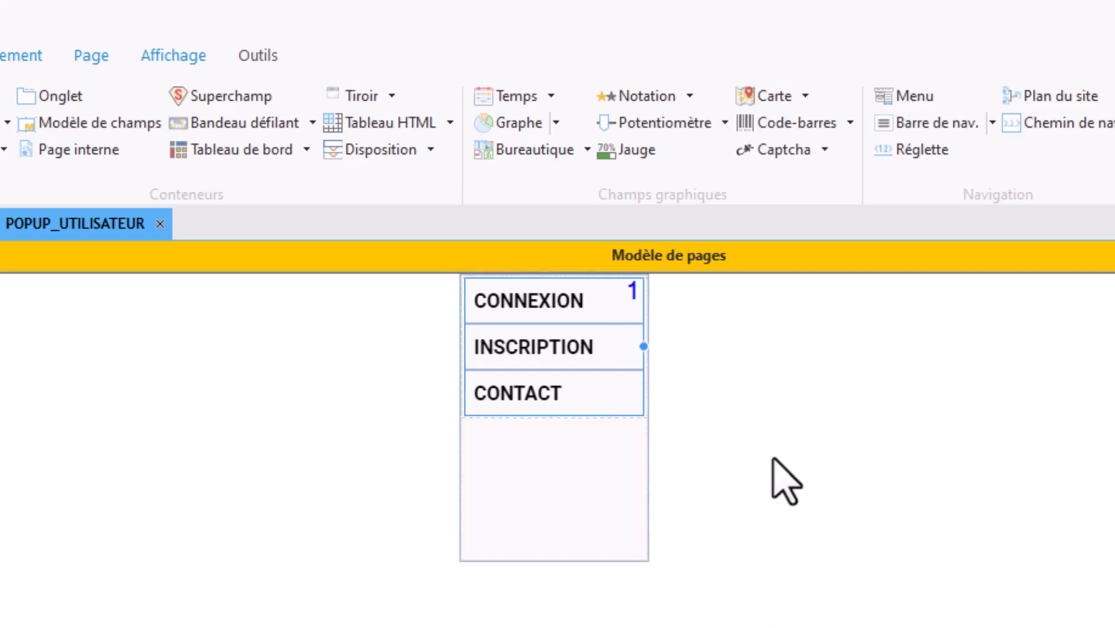
{"action": "left_click", "coordinate": [771, 458]}
- Check the menus on both planes and the popup's name in its general description
{"action": "key", "text": "Page_Down"}
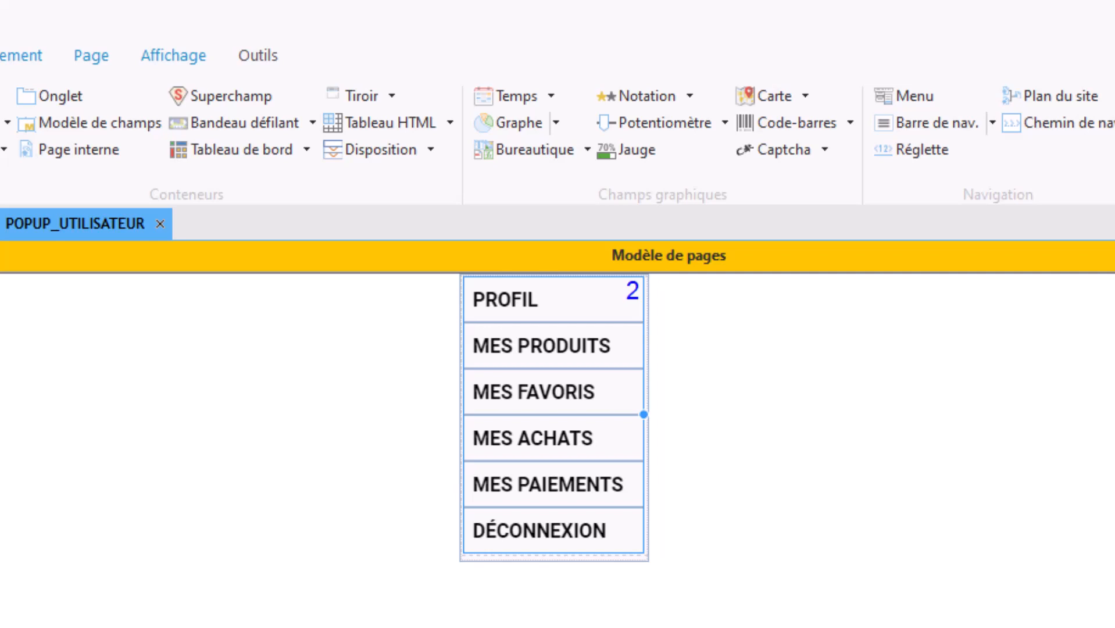
{"action": "key", "text": "Page_Up"}
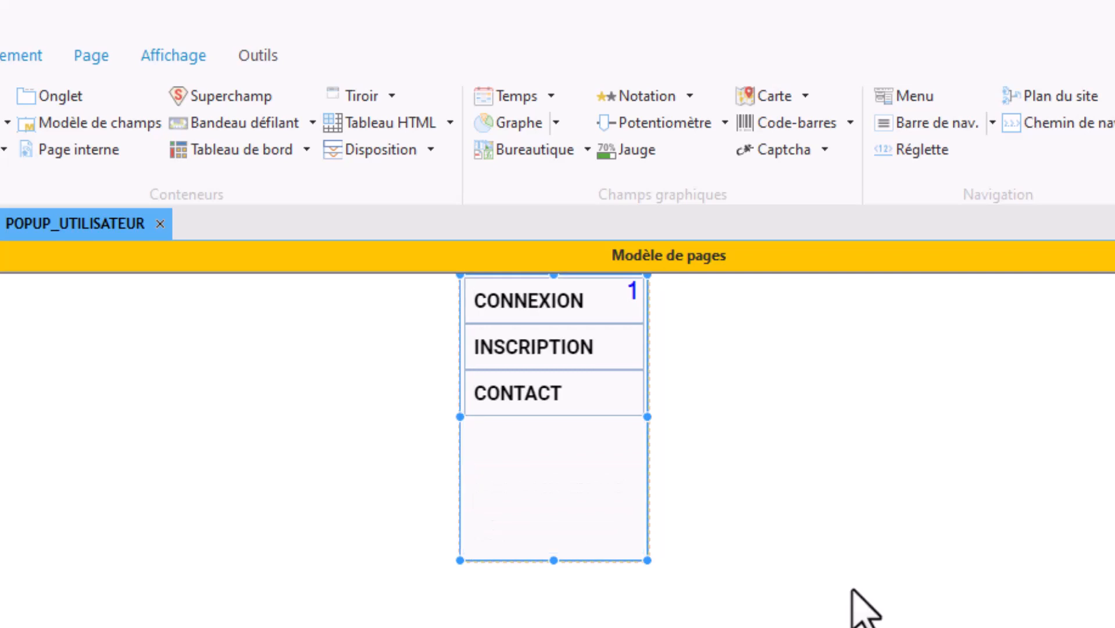
{"action": "key", "text": "alt+Return"}
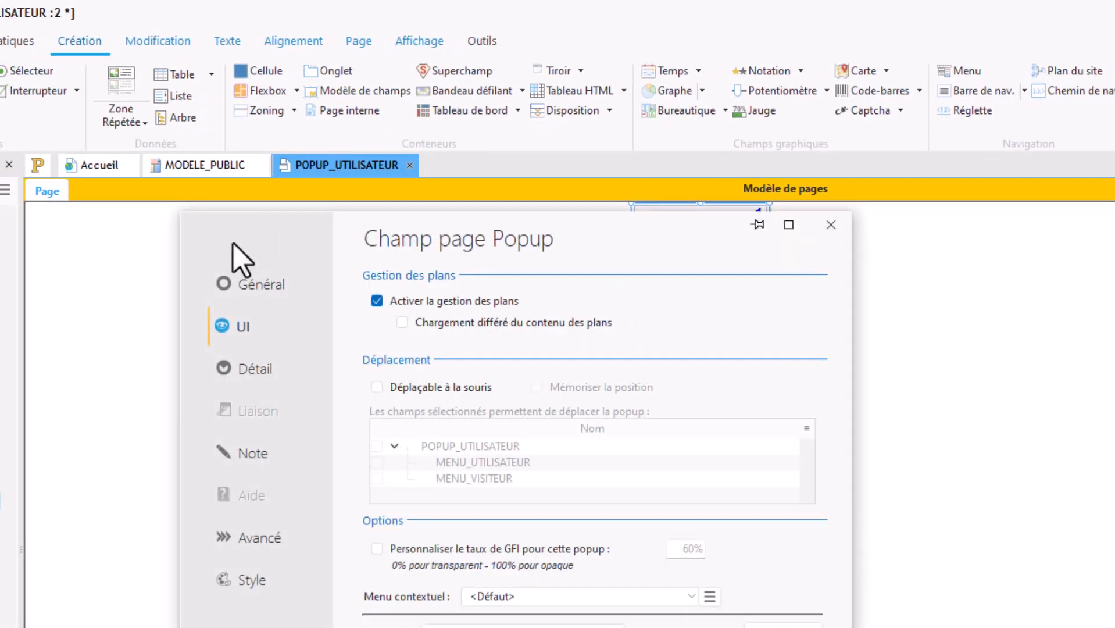
{"action": "left_click", "coordinate": [250, 285]}
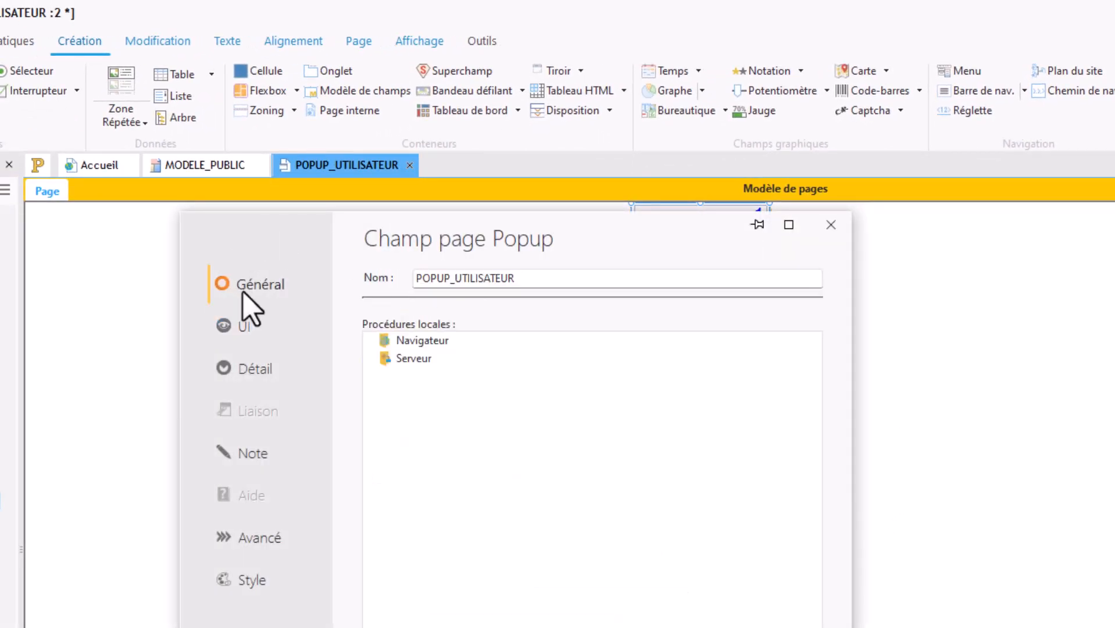
{"action": "double_click", "coordinate": [530, 277]}
{"action": "key", "text": "Escape"}
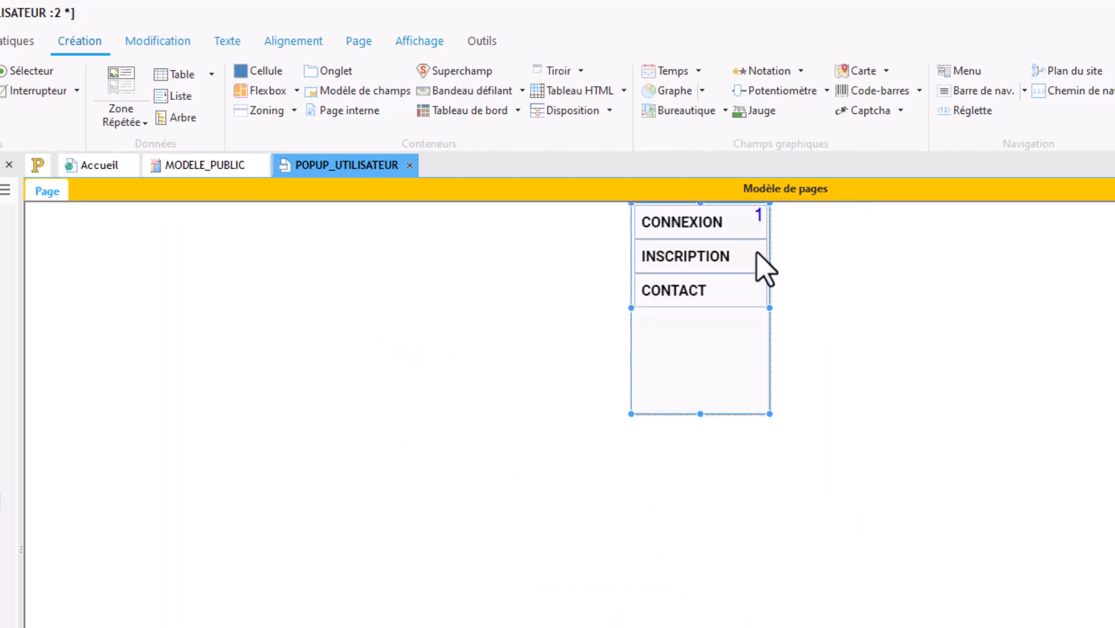
- Open the code of the MODELE_PUBLIC page template at its Fin d'initialisation (serveur) section
{"action": "left_click", "coordinate": [207, 166]}
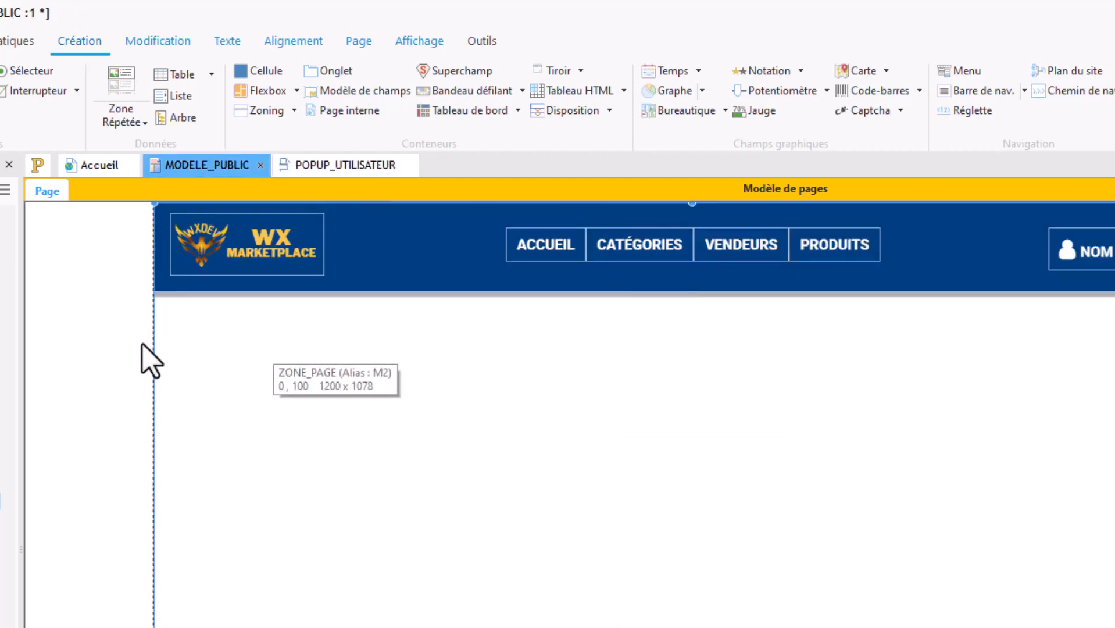
{"action": "right_click", "coordinate": [103, 377]}
{"action": "left_click", "coordinate": [123, 416]}
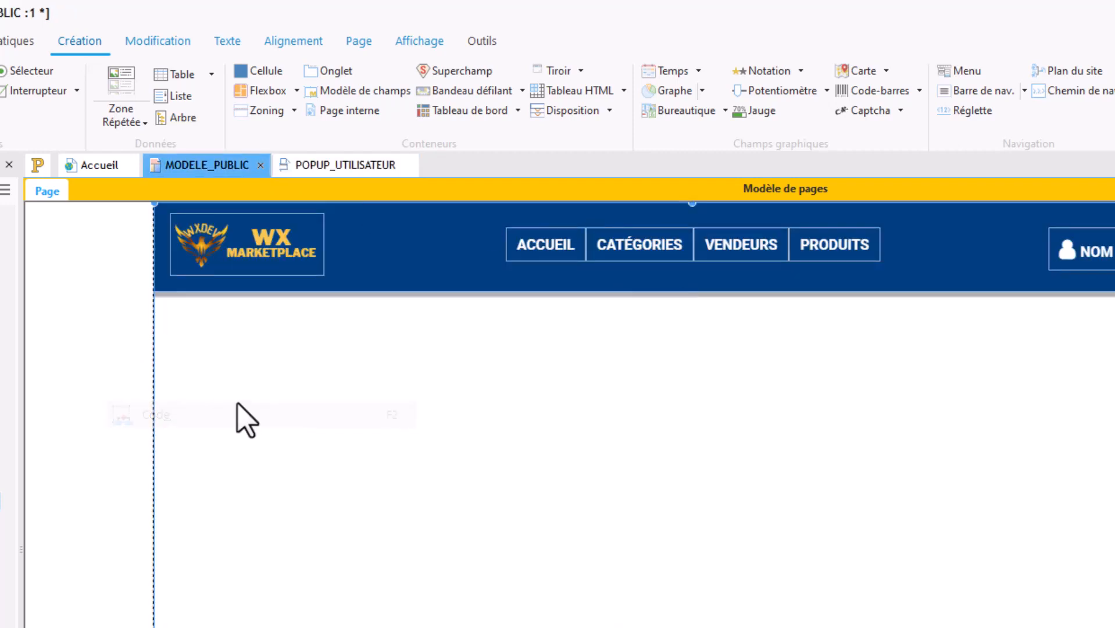
{"action": "left_click", "coordinate": [192, 290]}
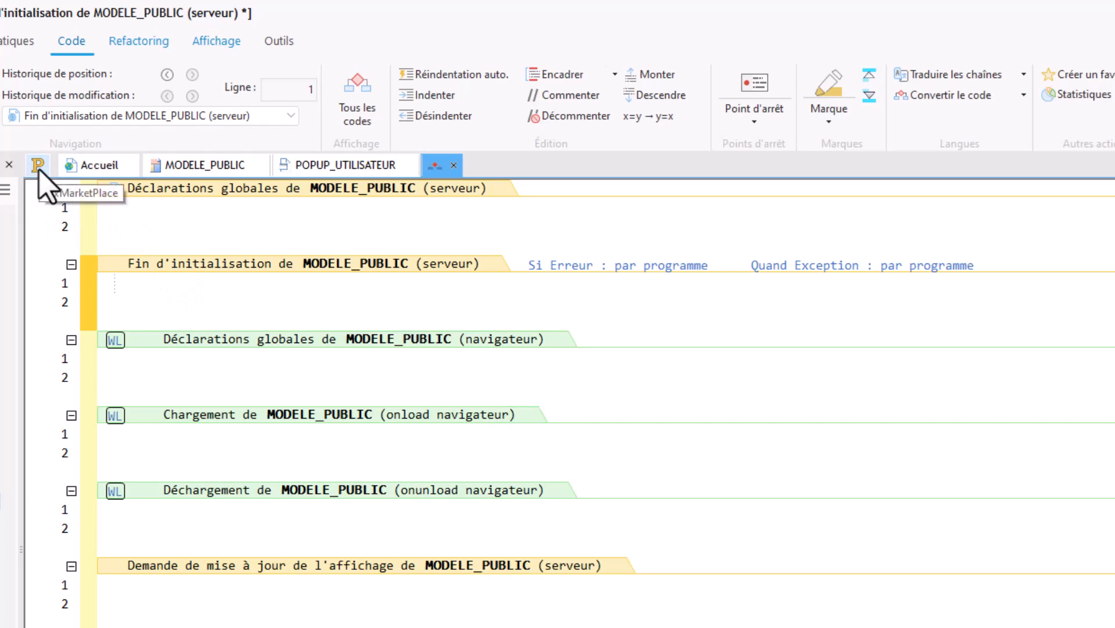
- Create a new server procedure collection named COL_UTILISATEURS in the project
{"action": "mouse_move", "coordinate": [38, 170]}
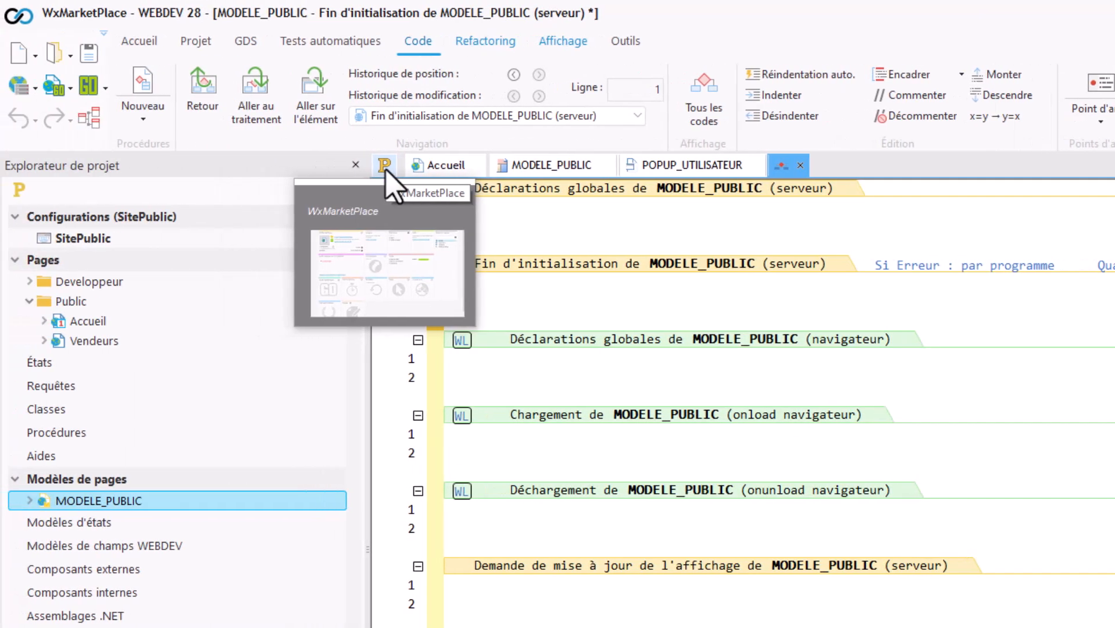
{"action": "right_click", "coordinate": [46, 433]}
{"action": "left_click", "coordinate": [110, 450]}
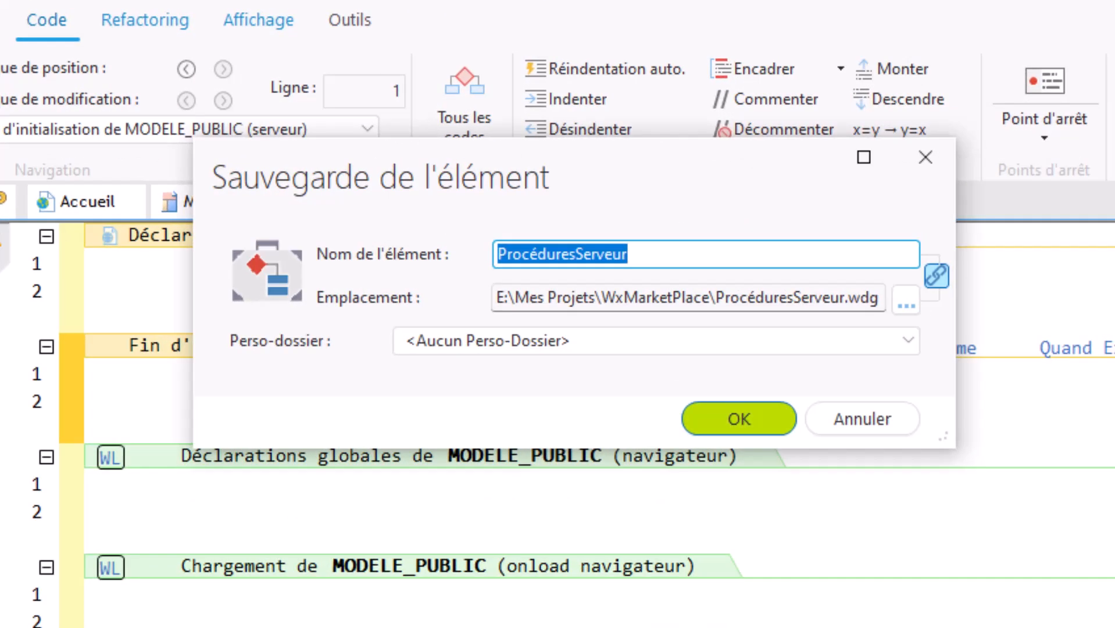
{"action": "type", "text": "col"}
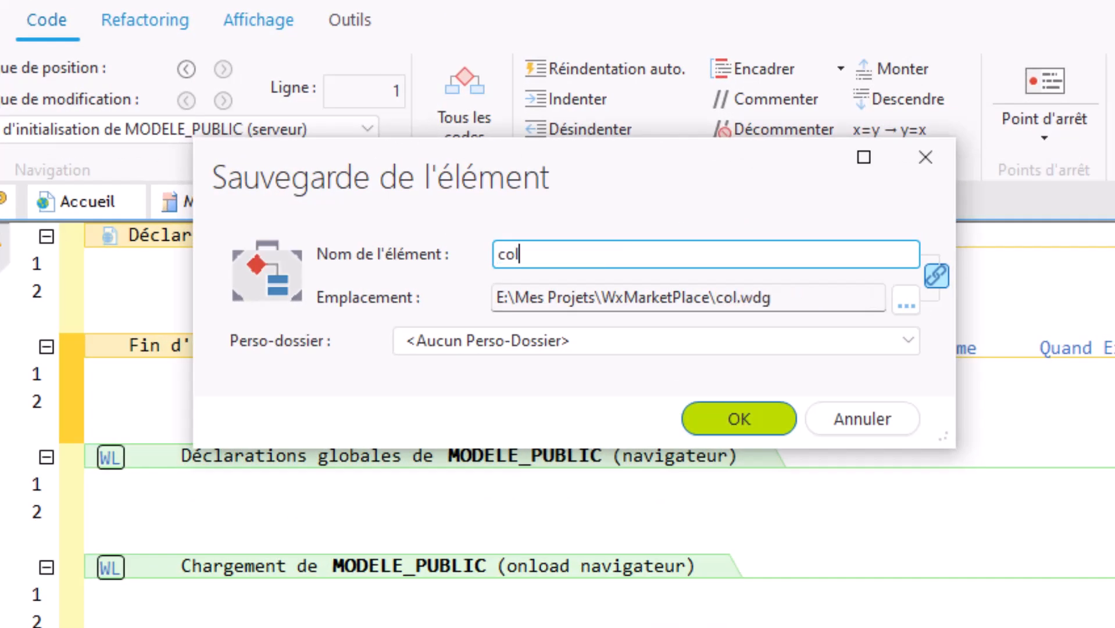
{"action": "key", "text": "BackSpace"}
{"action": "key", "text": "BackSpace"}
{"action": "key", "text": "BackSpace"}
{"action": "type", "text": "COL"}
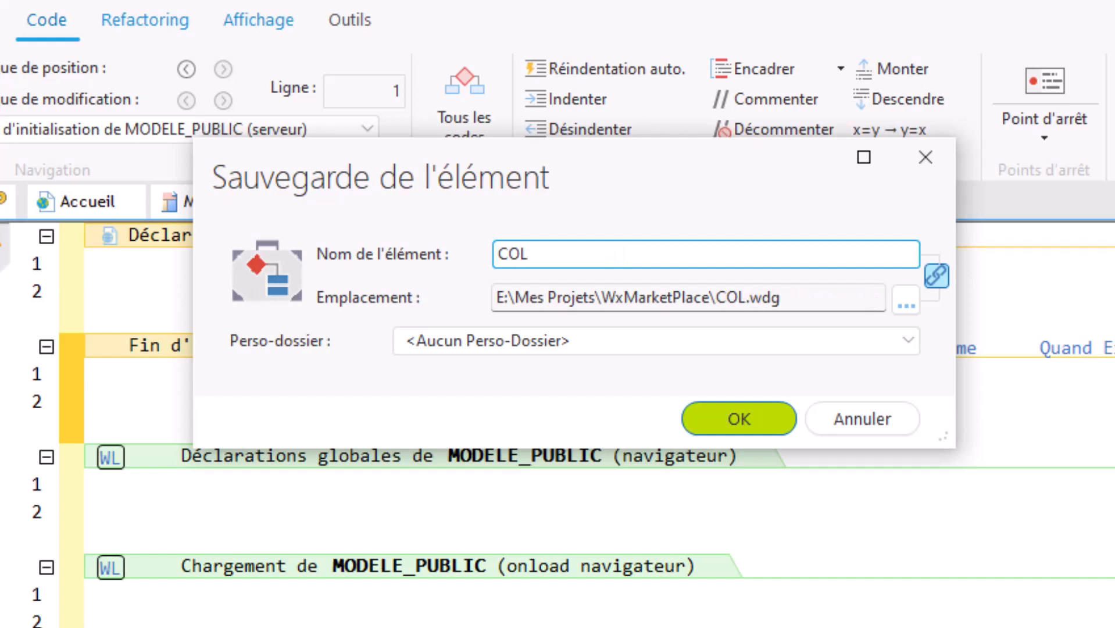
{"action": "type", "text": "_UTILISATEURS"}
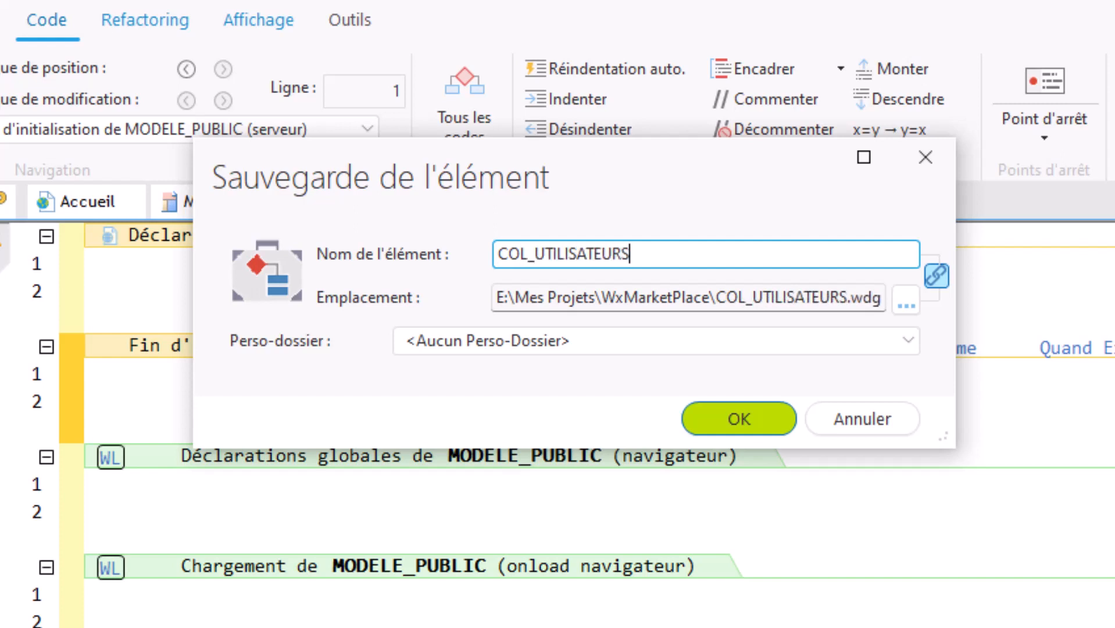
{"action": "key", "text": "Return"}
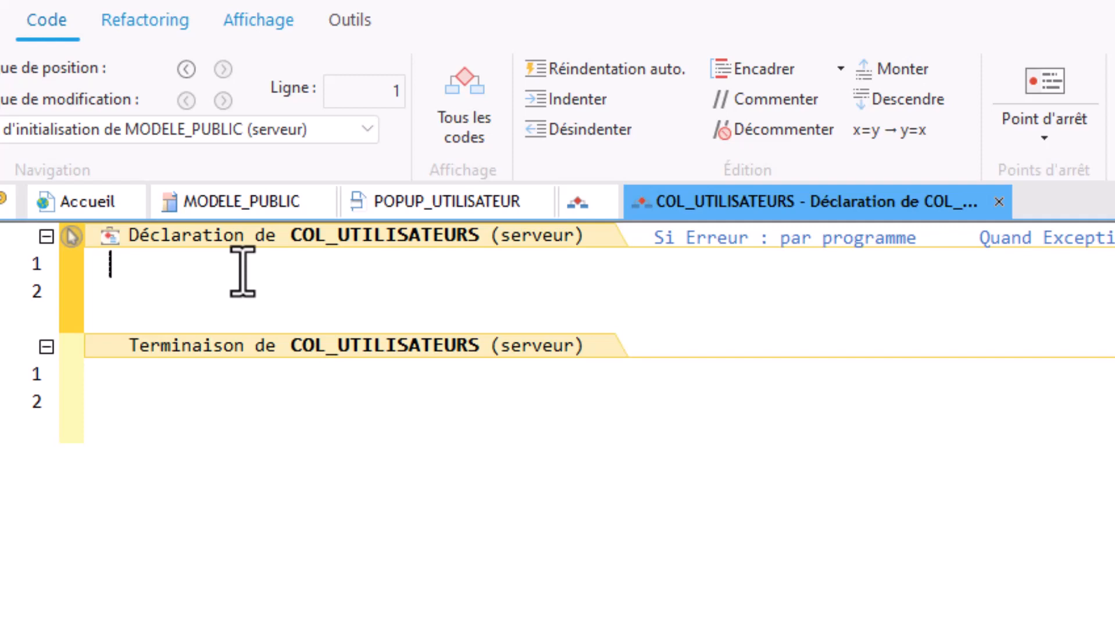
- Declare a stUtilisateur structure in COL_UTILISATEURS with an IdUtilisateur member typed as entier sur 8 octets
{"action": "type", "text": "stUtilis"}
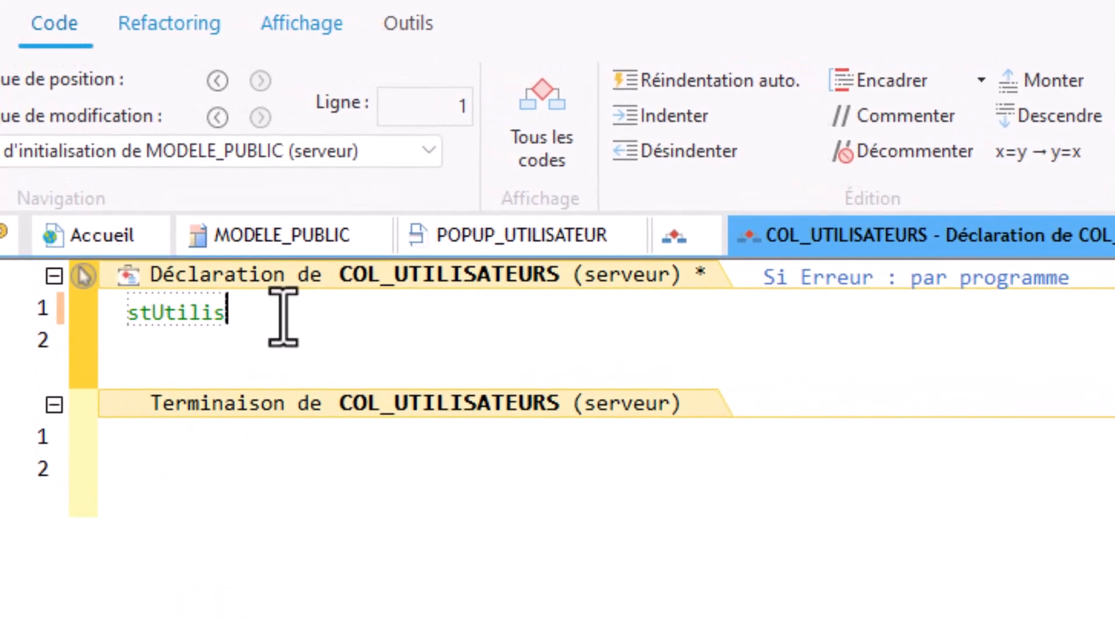
{"action": "type", "text": "ateur est u"}
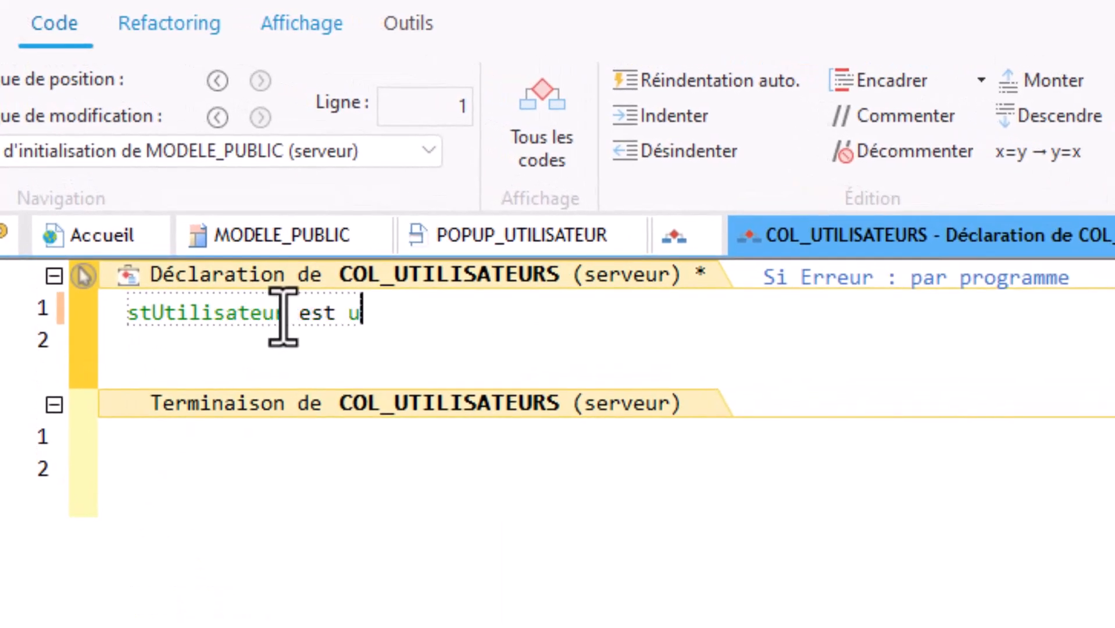
{"action": "type", "text": "ne structure"}
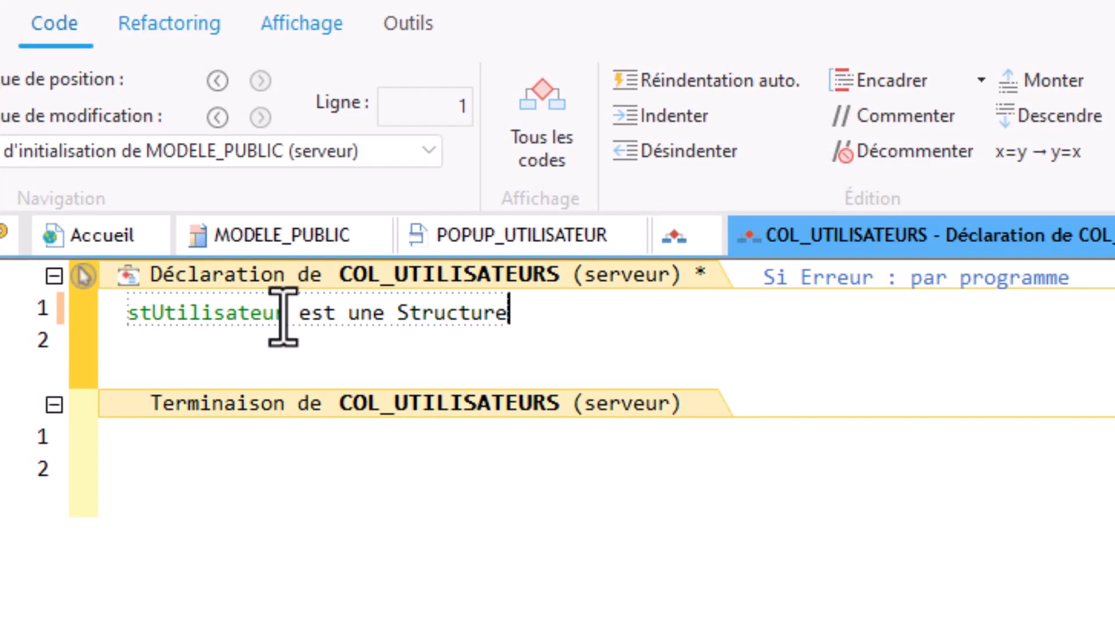
{"action": "key", "text": "Return"}
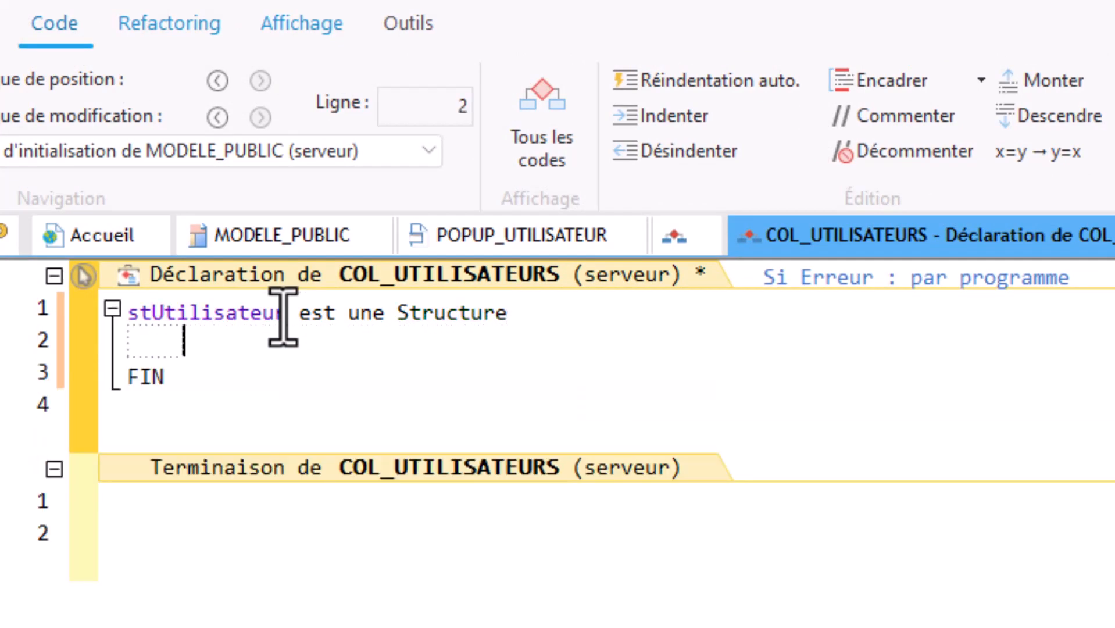
{"action": "type", "text": "IdUtilis"}
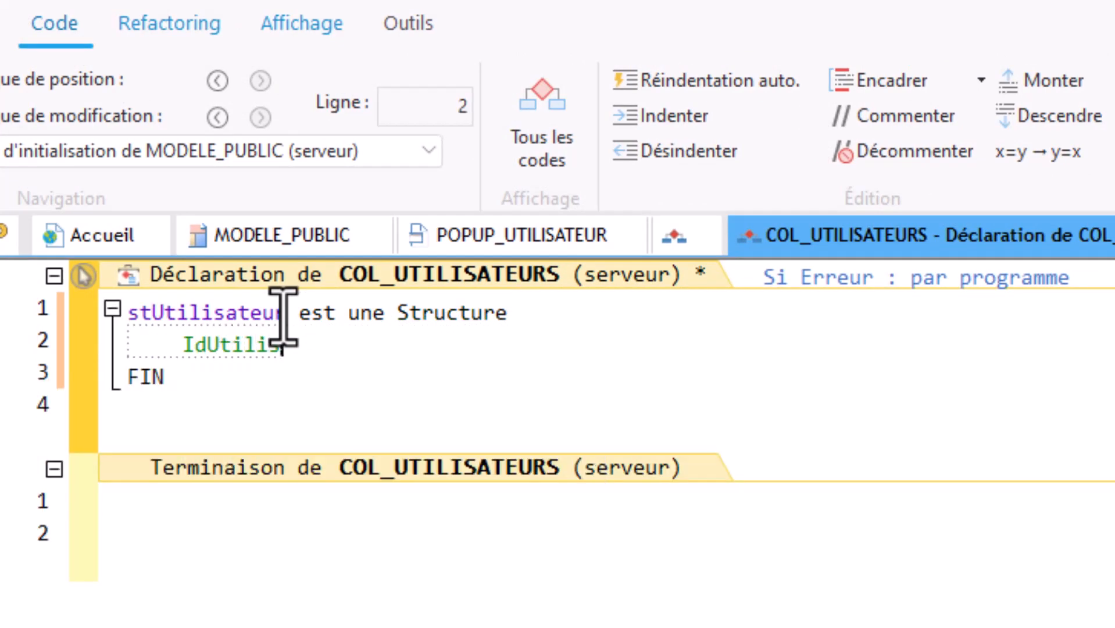
{"action": "type", "text": "ateur est un"}
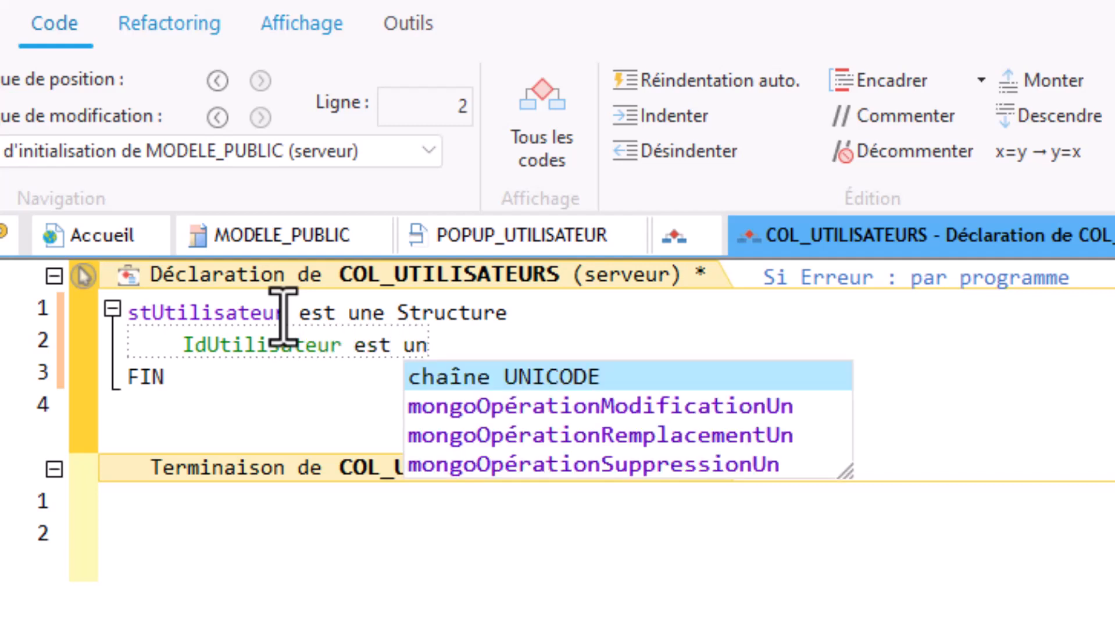
{"action": "type", "text": " entier sur"}
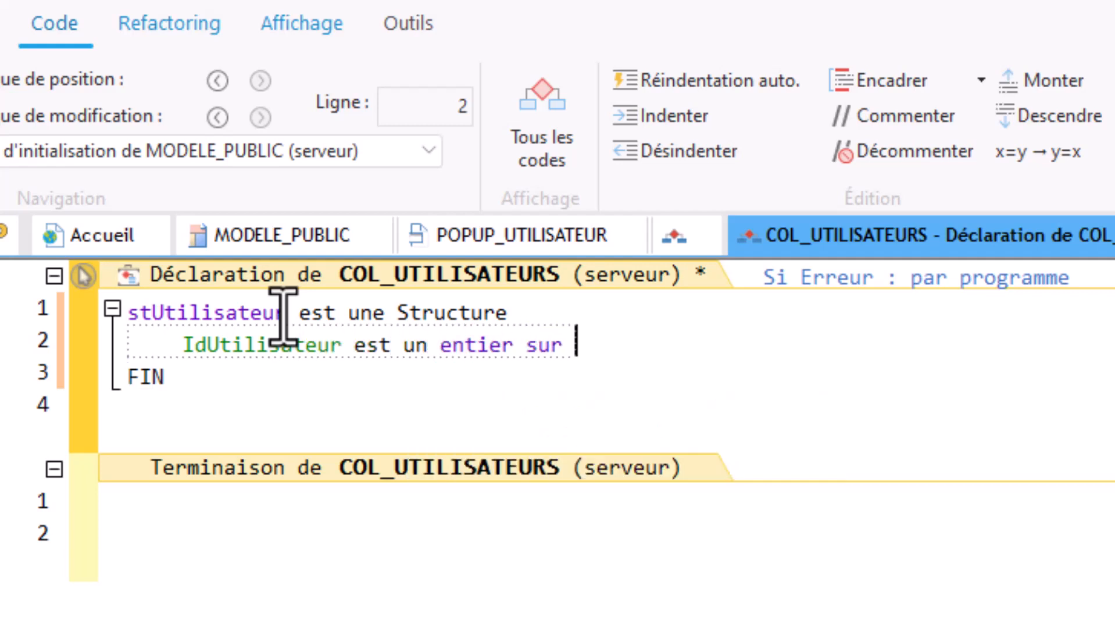
{"action": "key", "text": "Down"}
{"action": "key", "text": "Down"}
{"action": "key", "text": "Down"}
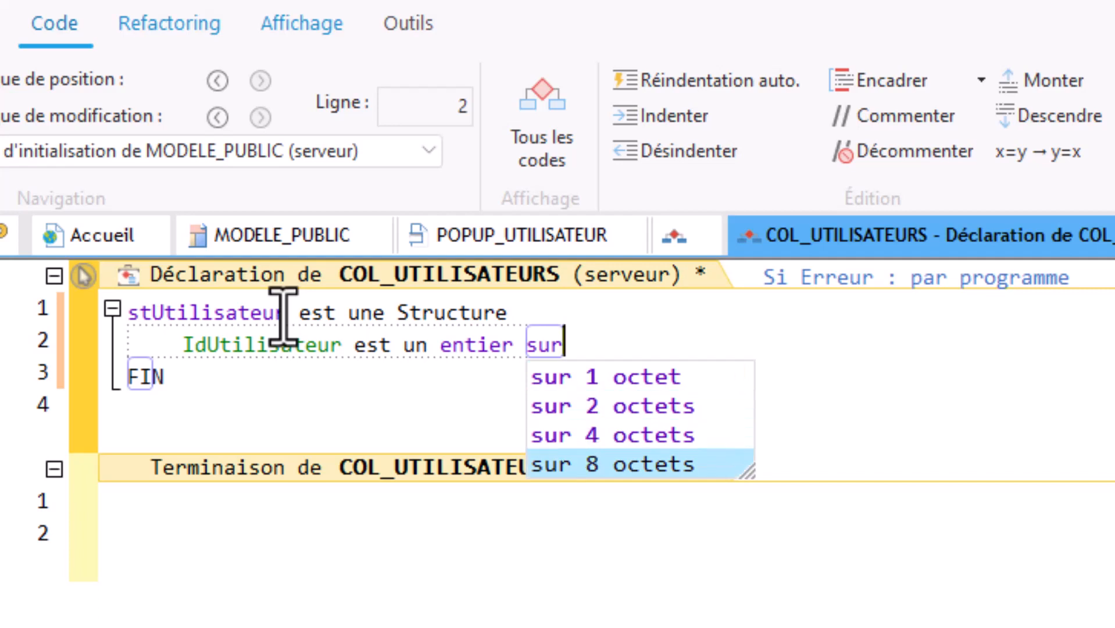
{"action": "key", "text": "Return"}
{"action": "key", "text": "Return"}
- Add the members Nom and Prenom to the stUtilisateur structure, both typed as chaîne
{"action": "type", "text": "No"}
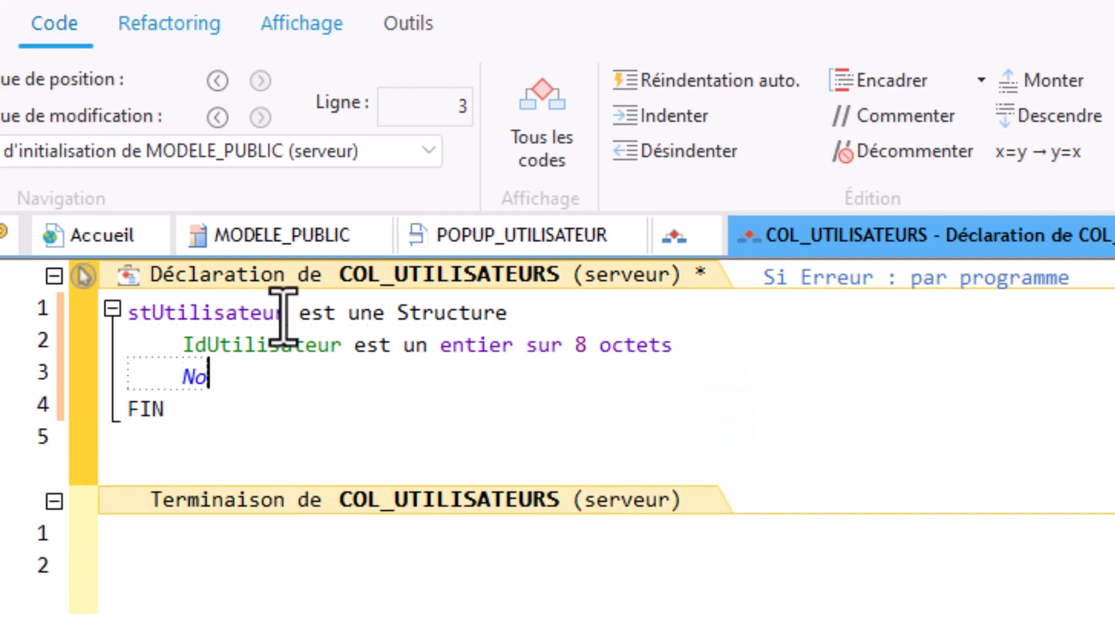
{"action": "type", "text": "m est une chao"}
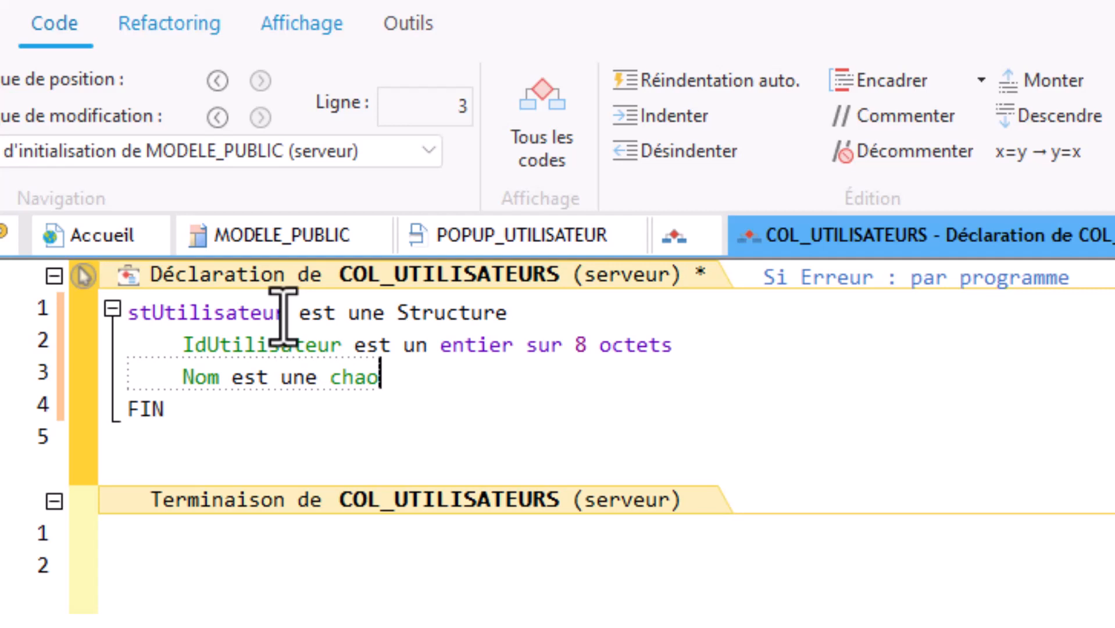
{"action": "key", "text": "BackSpace"}
{"action": "type", "text": "îne"}
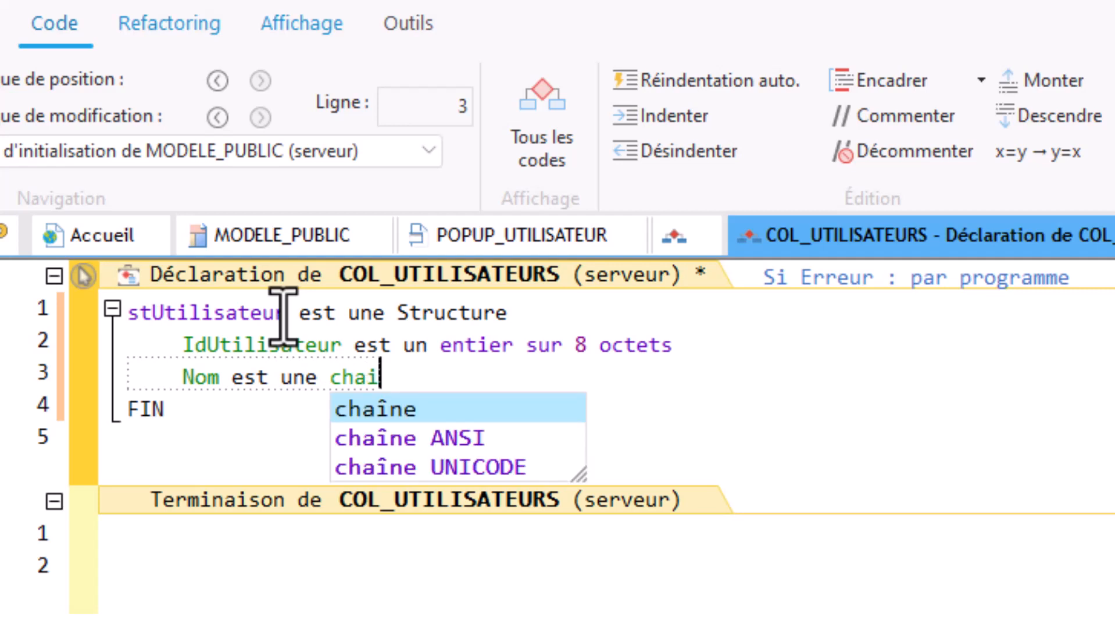
{"action": "key", "text": "Return"}
{"action": "type", "text": "Pre"}
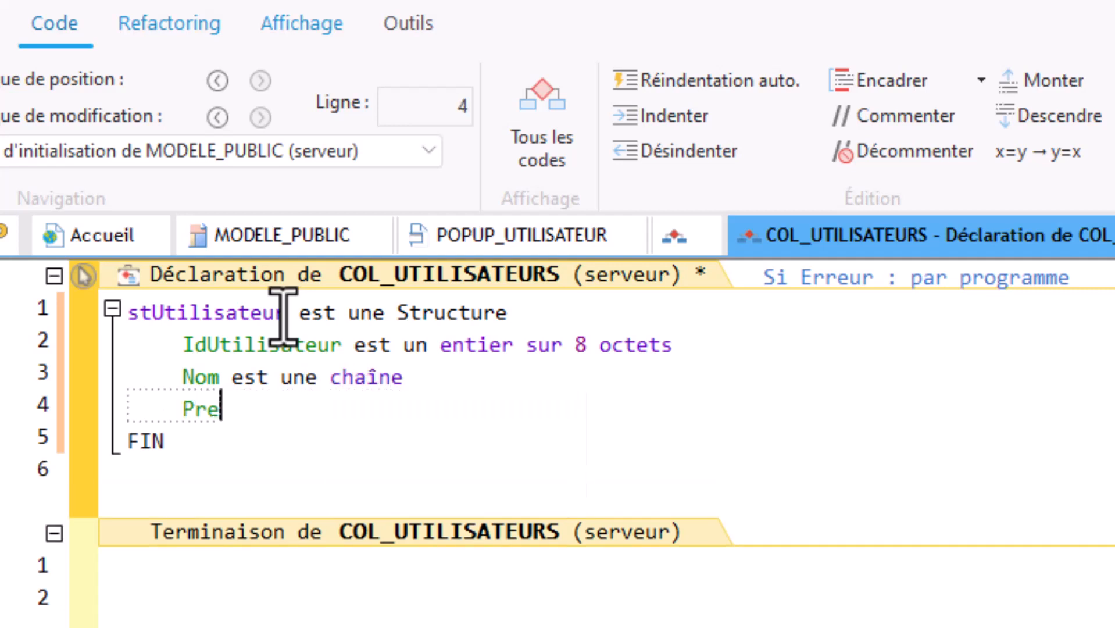
{"action": "type", "text": "nom est une chaîne"}
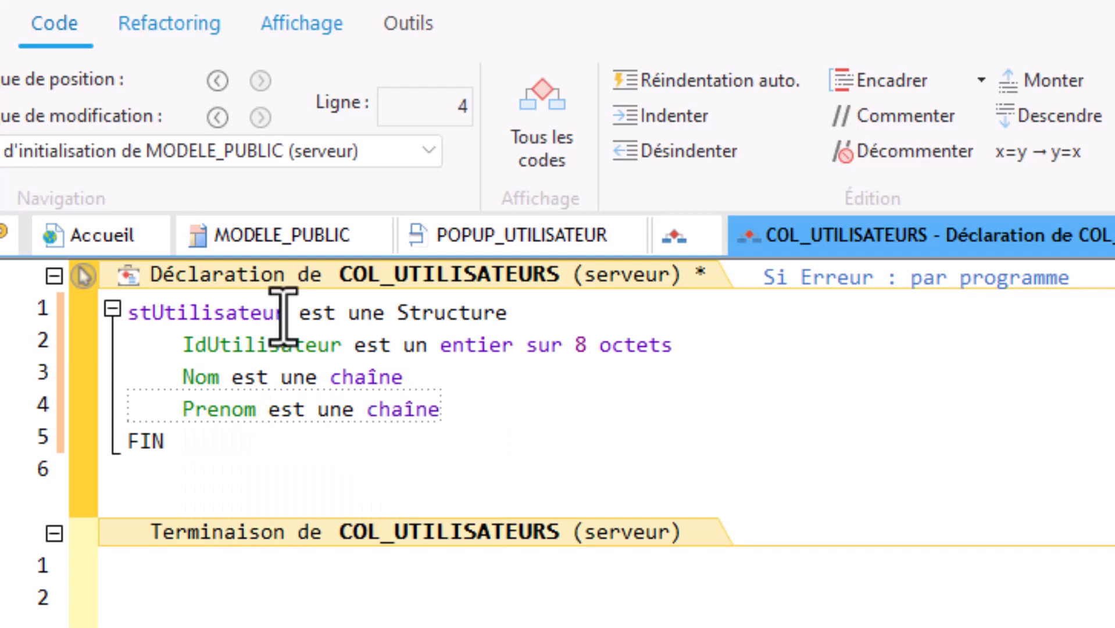
{"action": "key", "text": "Return"}
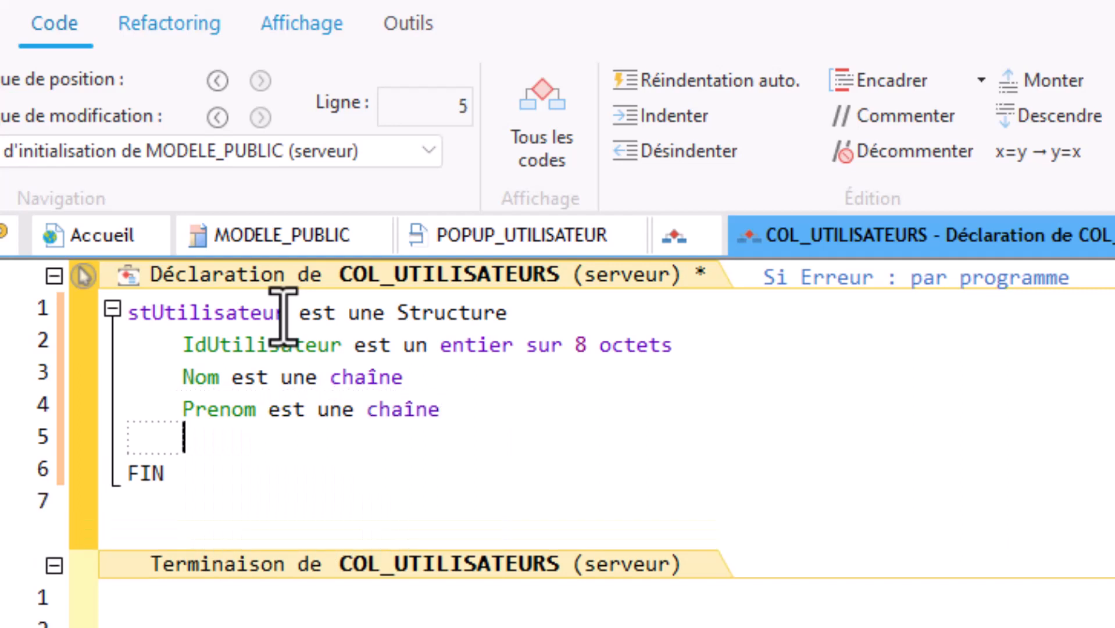
- Remove the empty line before FIN in the stUtilisateur structure and start a new line after it
{"action": "key", "text": "Home"}
{"action": "key", "text": "shift+End"}
{"action": "key", "text": "Up"}
{"action": "key", "text": "Down"}
{"action": "key", "text": "Delete"}
{"action": "key", "text": "End"}
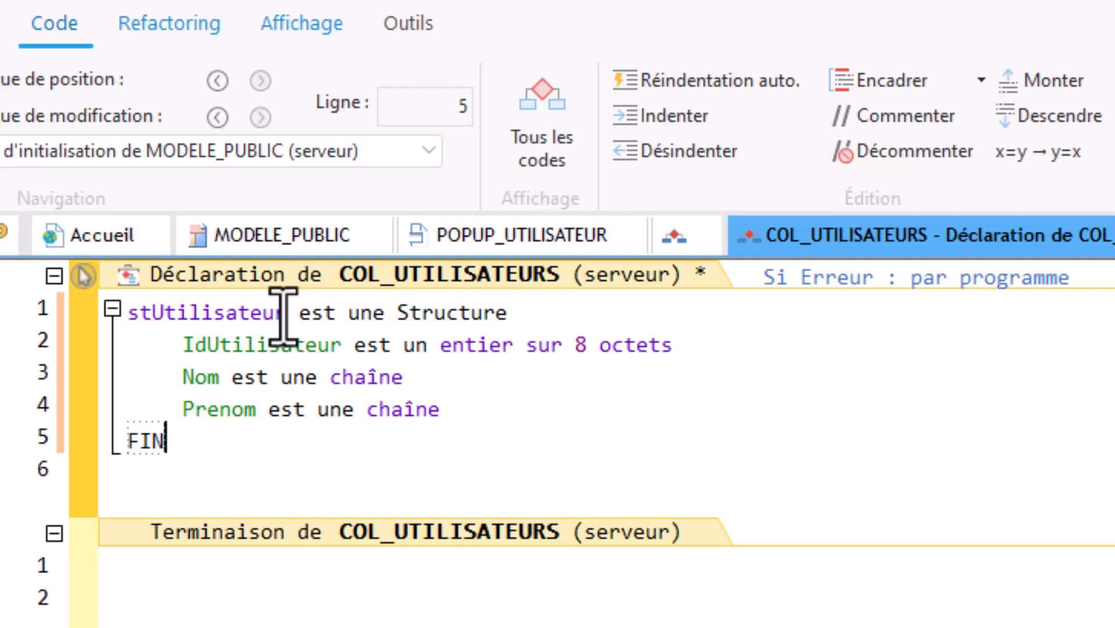
{"action": "key", "text": "Return"}
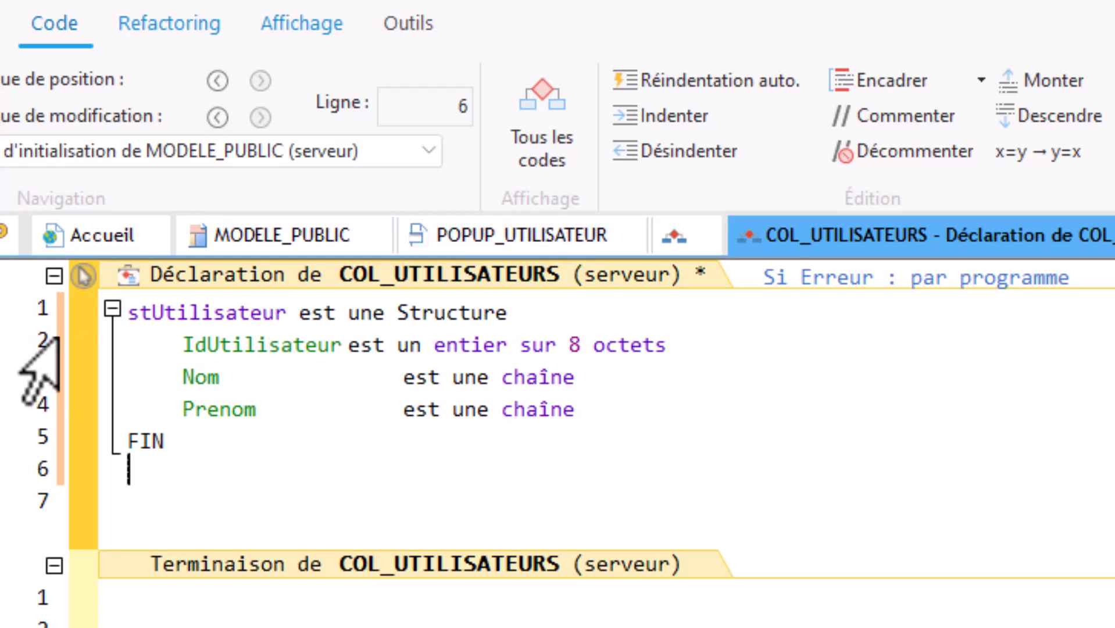
- Declare the global variable UtilisateurEnCours as a stUtilisateur in the WxMarketPlace project's initialisation code
{"action": "left_click", "coordinate": [152, 249]}
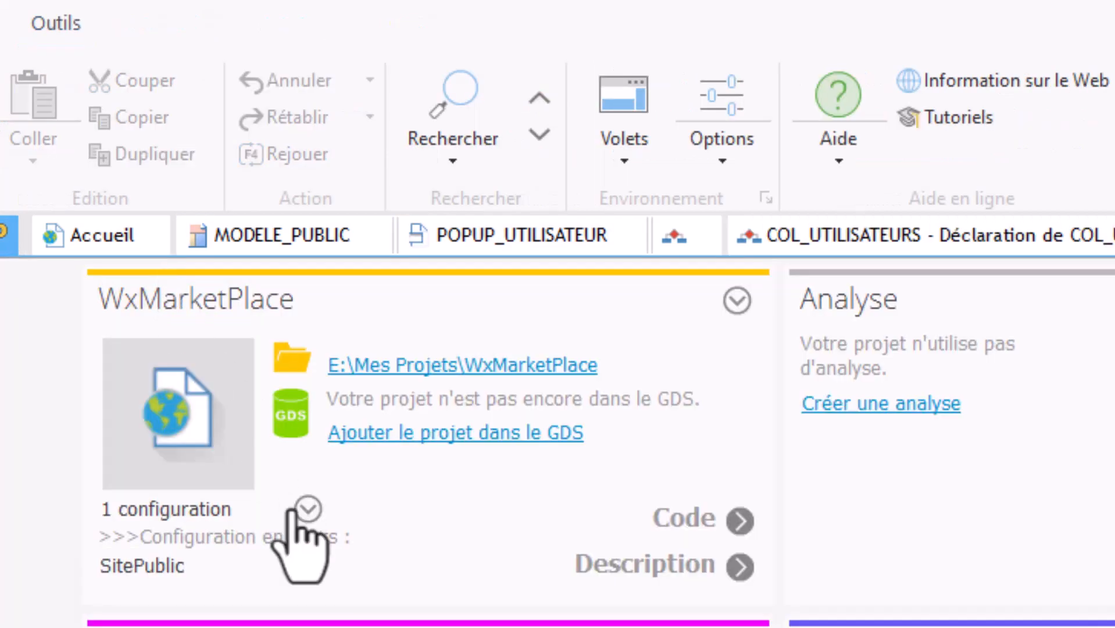
{"action": "left_click", "coordinate": [672, 529]}
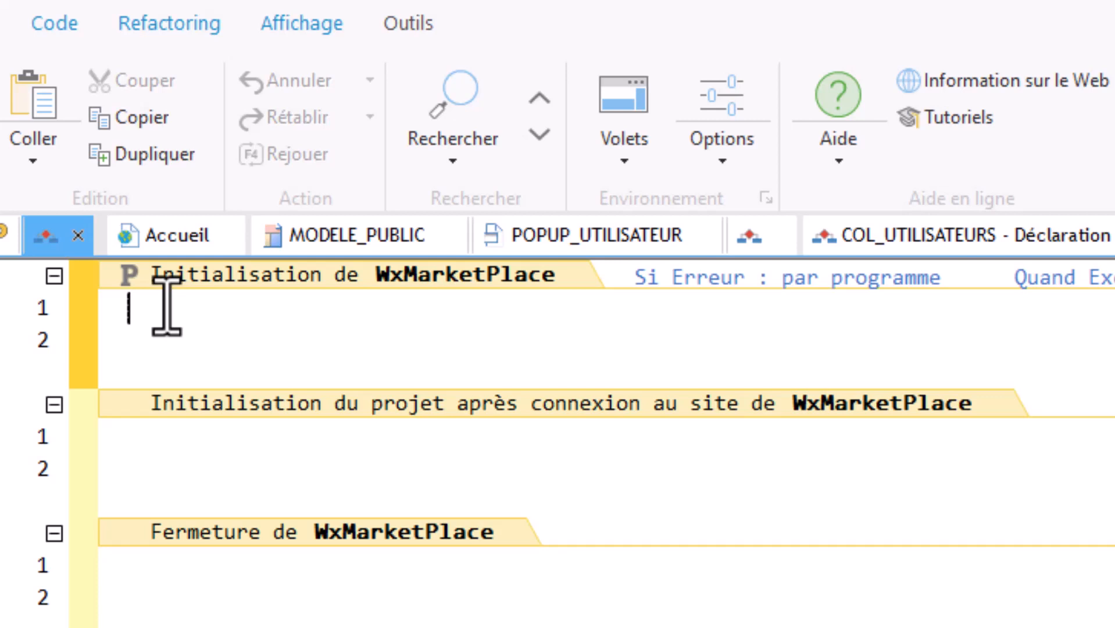
{"action": "type", "text": "Utilisateur"}
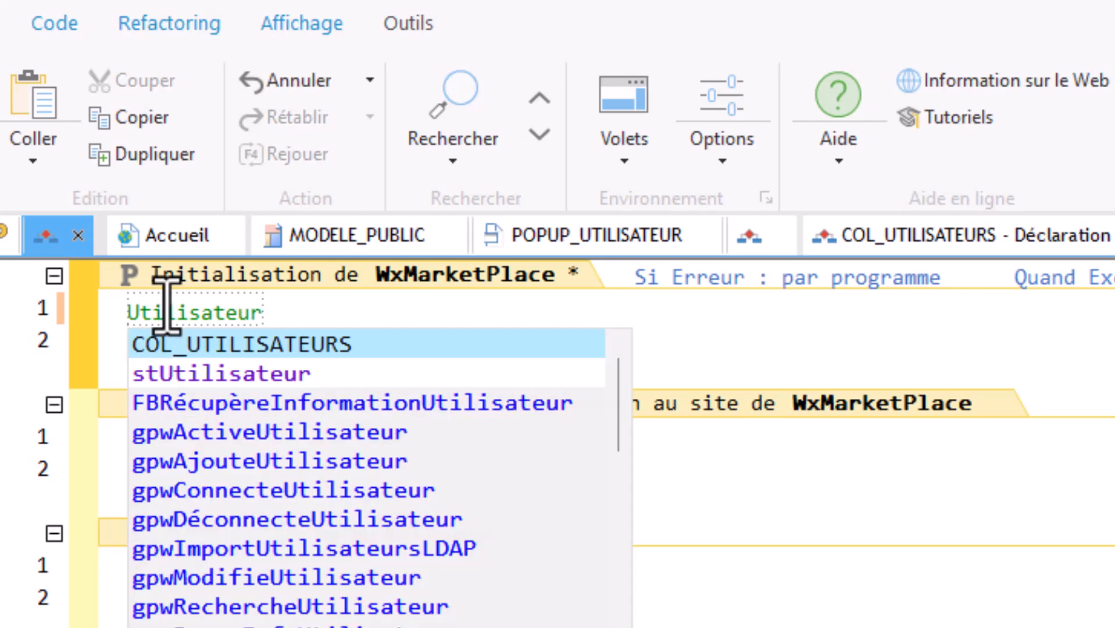
{"action": "type", "text": "EnCou"}
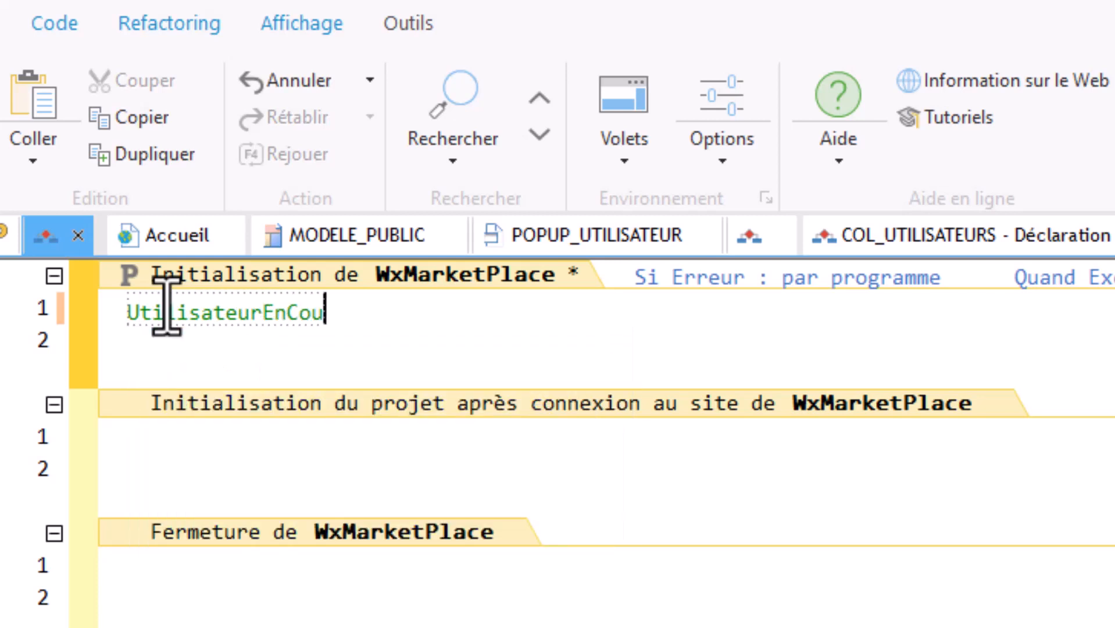
{"action": "type", "text": "rs est un stu"}
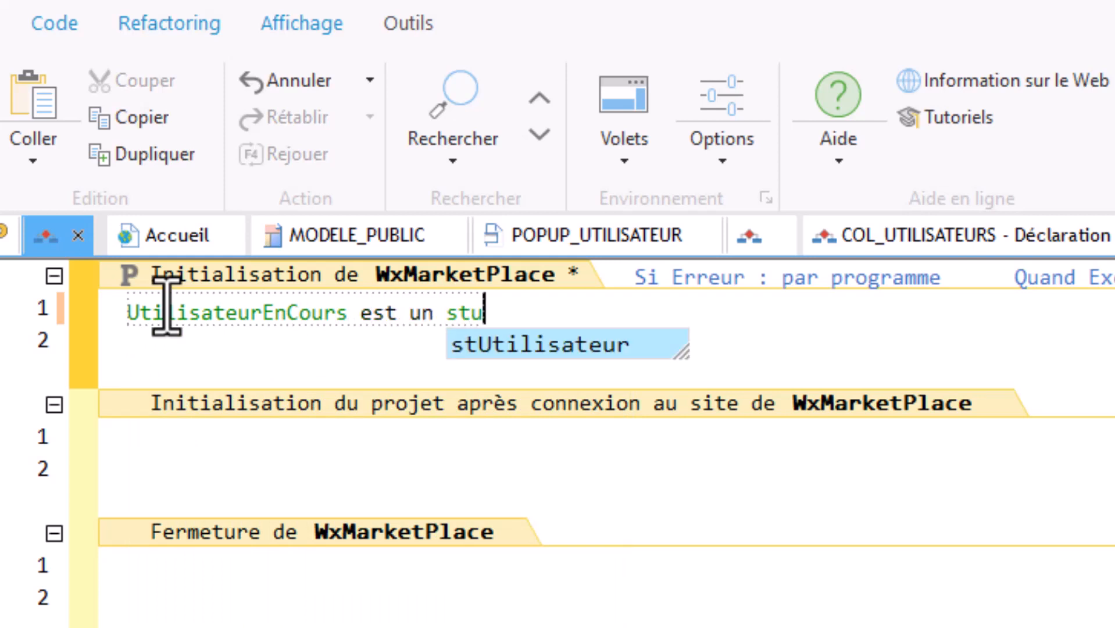
{"action": "key", "text": "Return"}
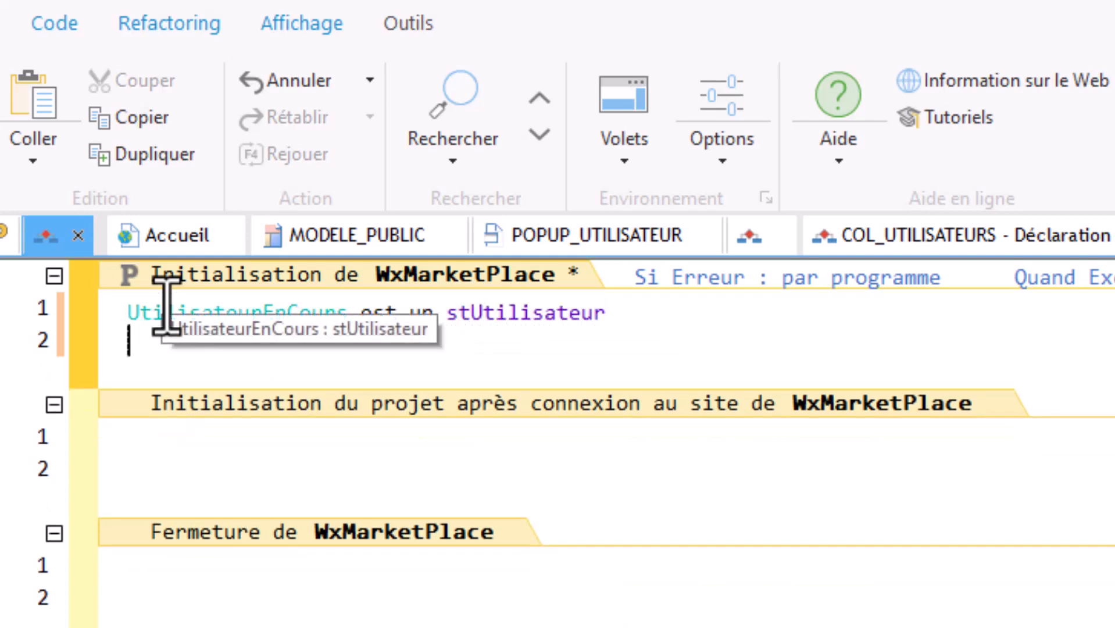
- Add the condition SI UtilisateurEnCours.IdUtilisateur=0 ALORS to the Fin d'initialisation (serveur) code of MODELE_PUBLIC
{"action": "left_click", "coordinate": [372, 239]}
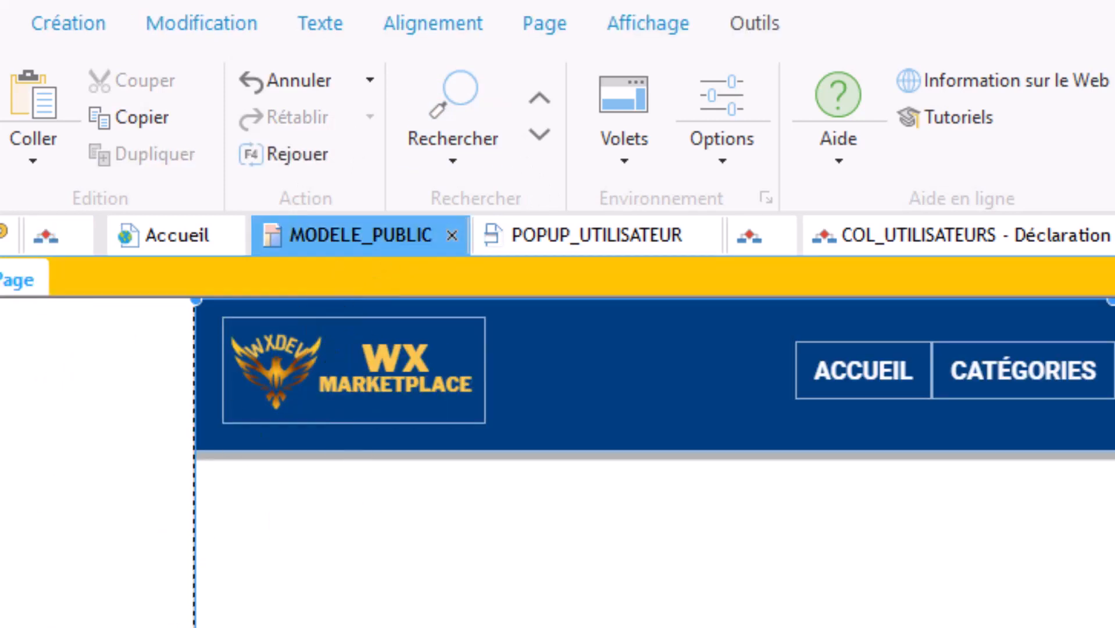
{"action": "key", "text": "F2"}
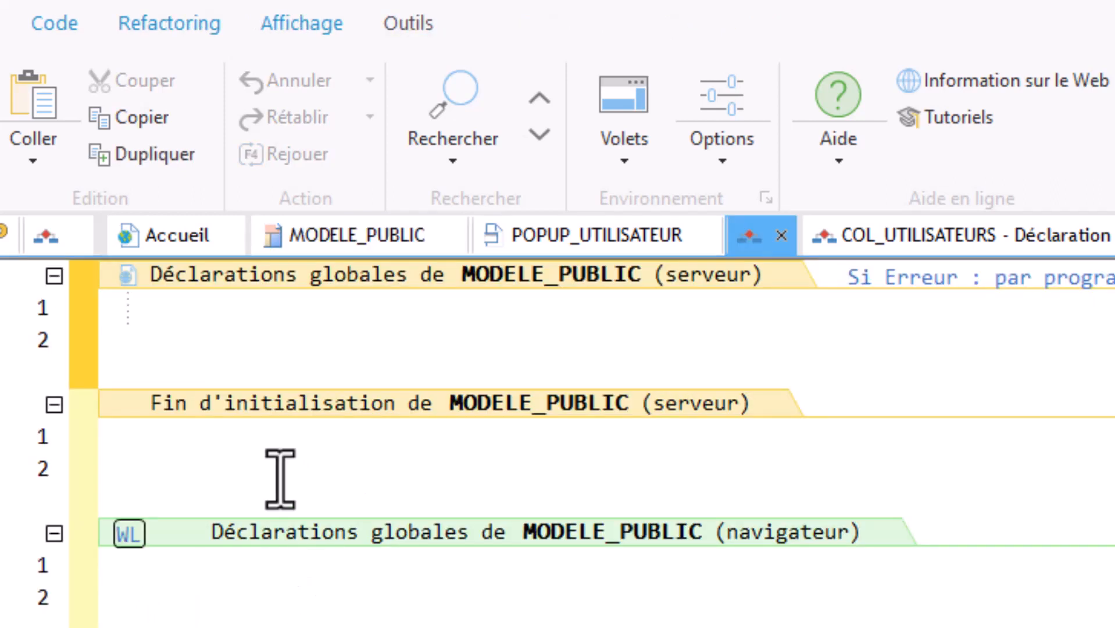
{"action": "left_click", "coordinate": [264, 436]}
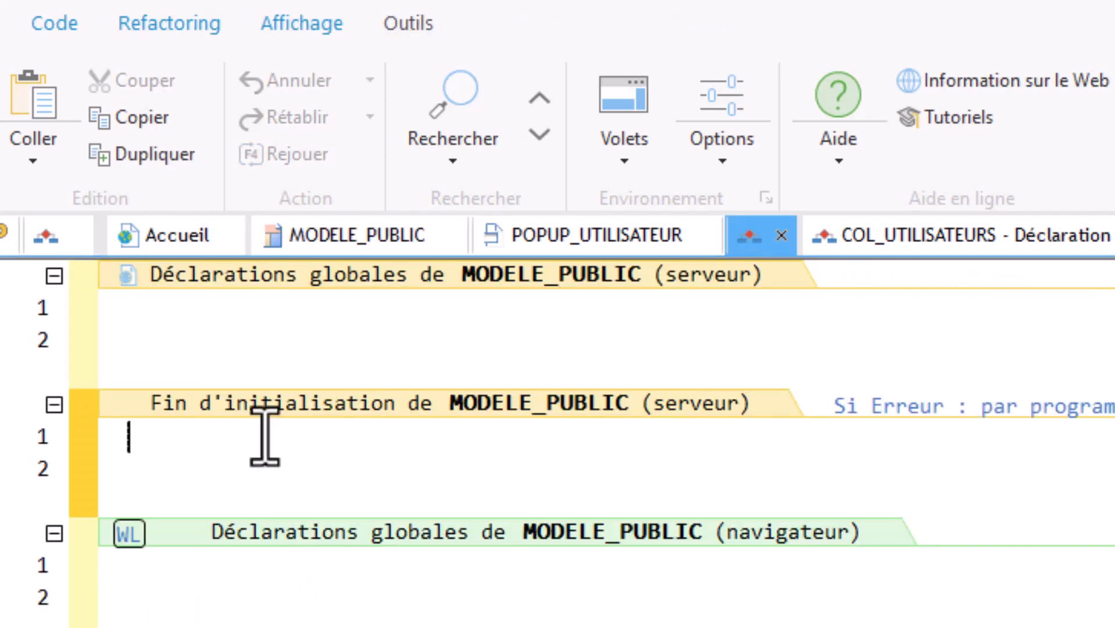
{"action": "type", "text": "SI "}
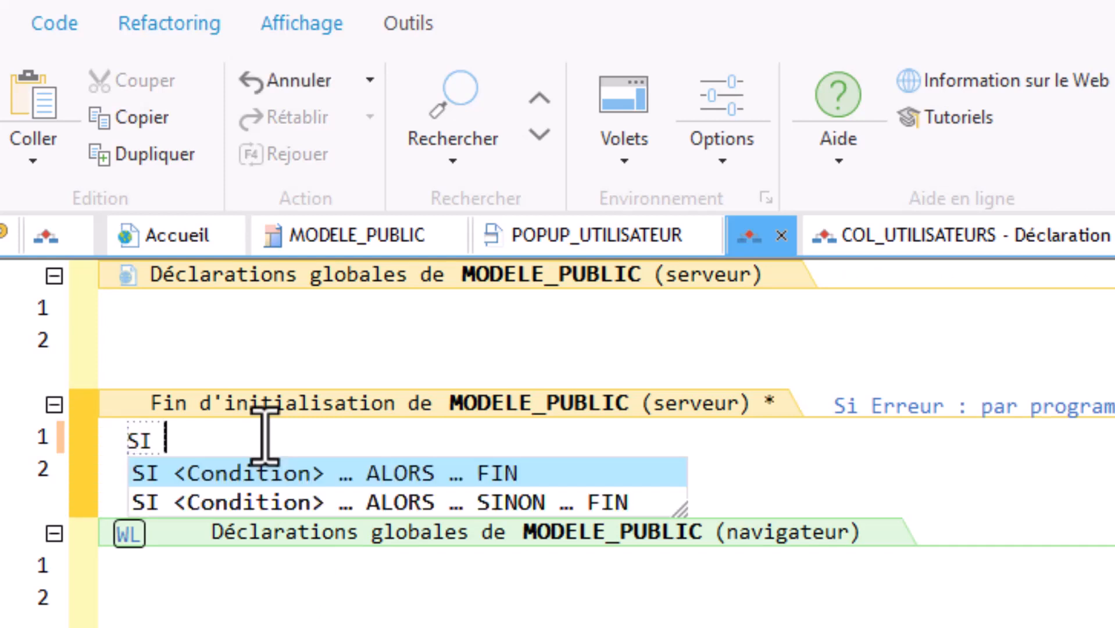
{"action": "type", "text": "ut"}
{"action": "key", "text": "Return"}
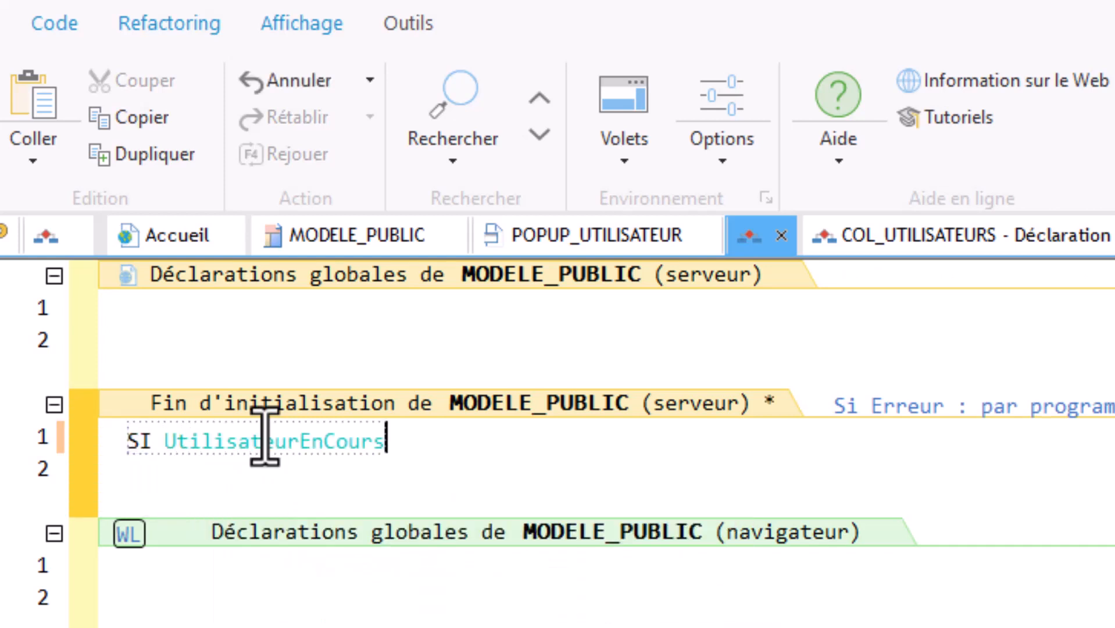
{"action": "type", "text": ".ID"}
{"action": "key", "text": "Return"}
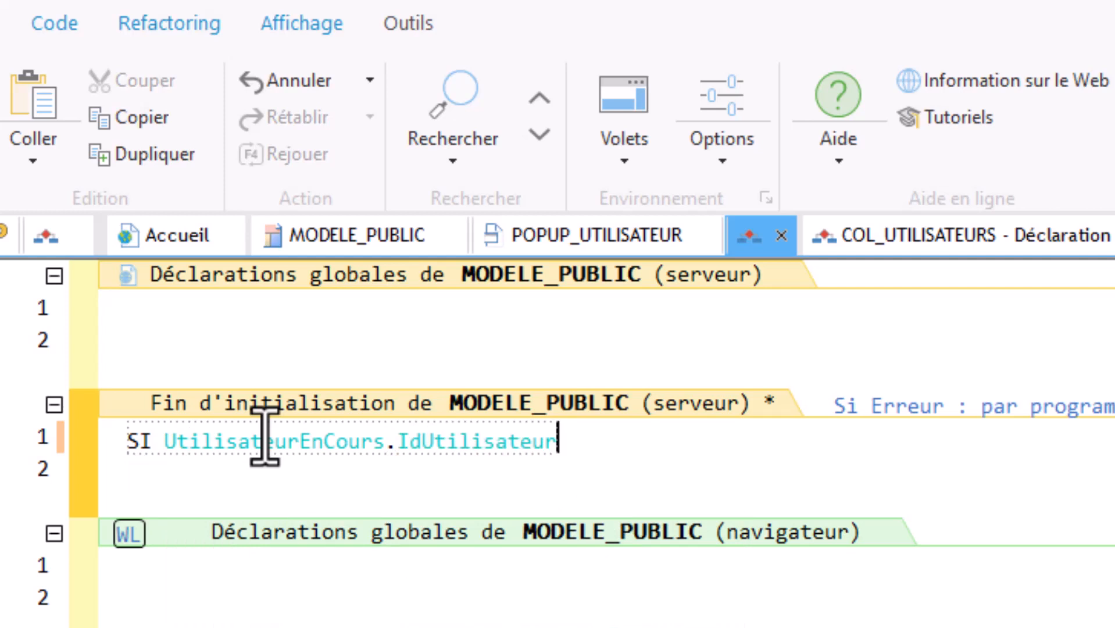
{"action": "type", "text": "=0"}
{"action": "key", "text": "Return"}
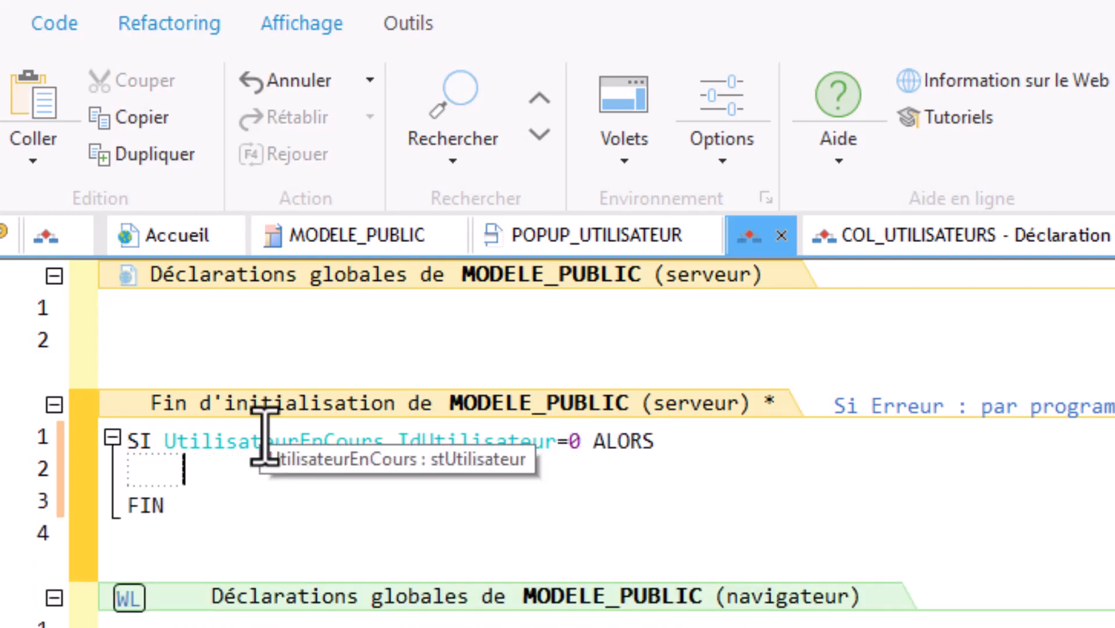
- Add the line POPUP_UTILISATEUR..Plan =1 inside the SI branch of the Fin d'initialisation (serveur) code
{"action": "type", "text": "Pop"}
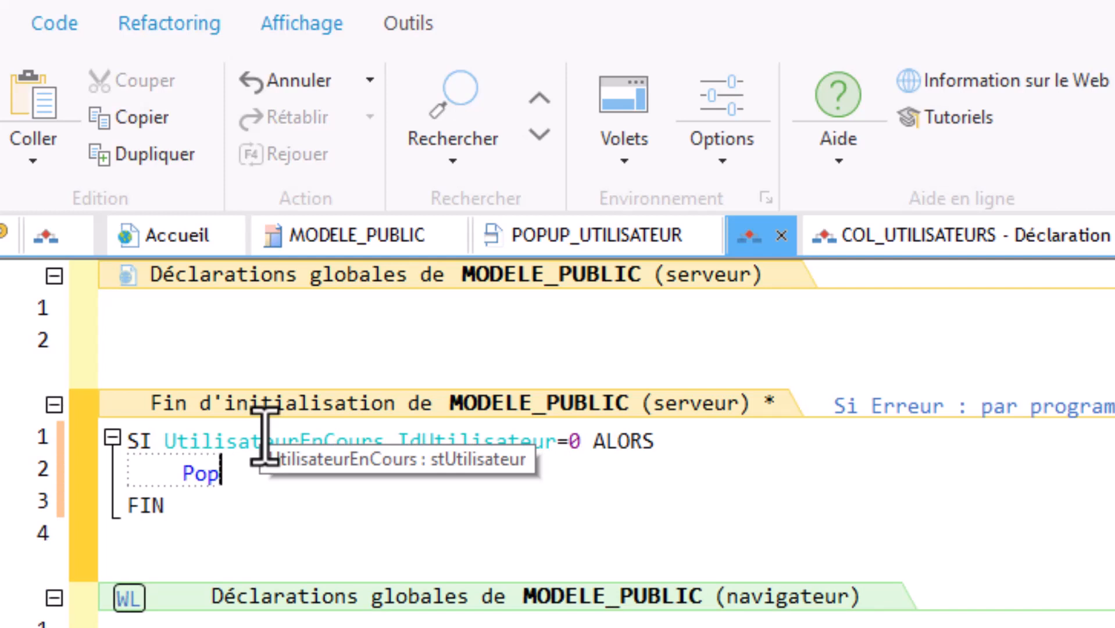
{"action": "key", "text": "Return"}
{"action": "type", "text": "..Plan"}
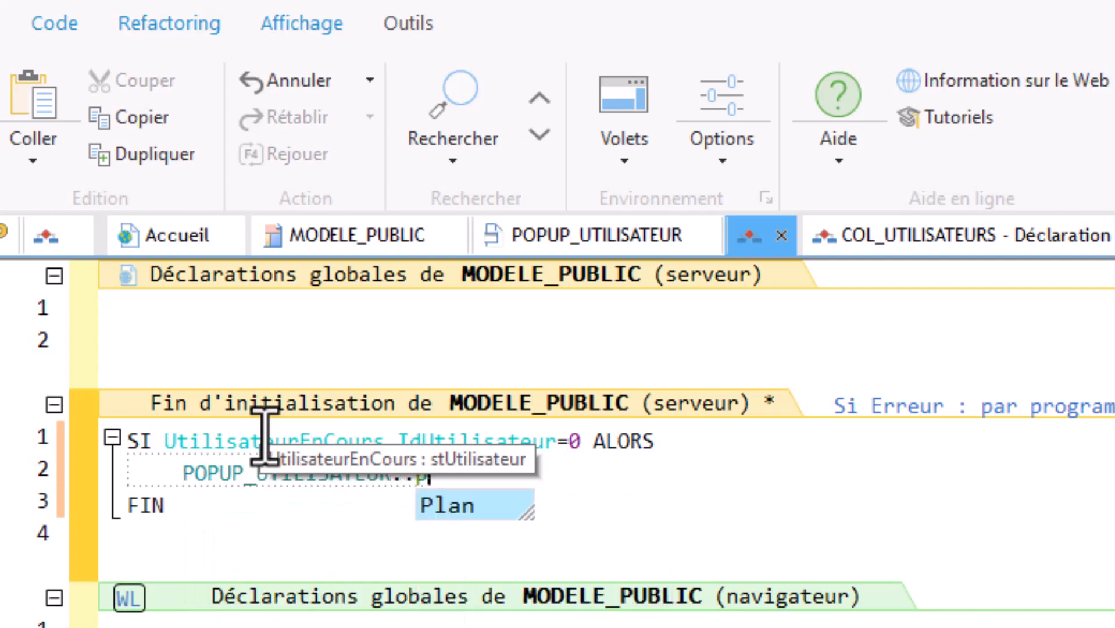
{"action": "type", "text": " =1"}
{"action": "key", "text": "Return"}
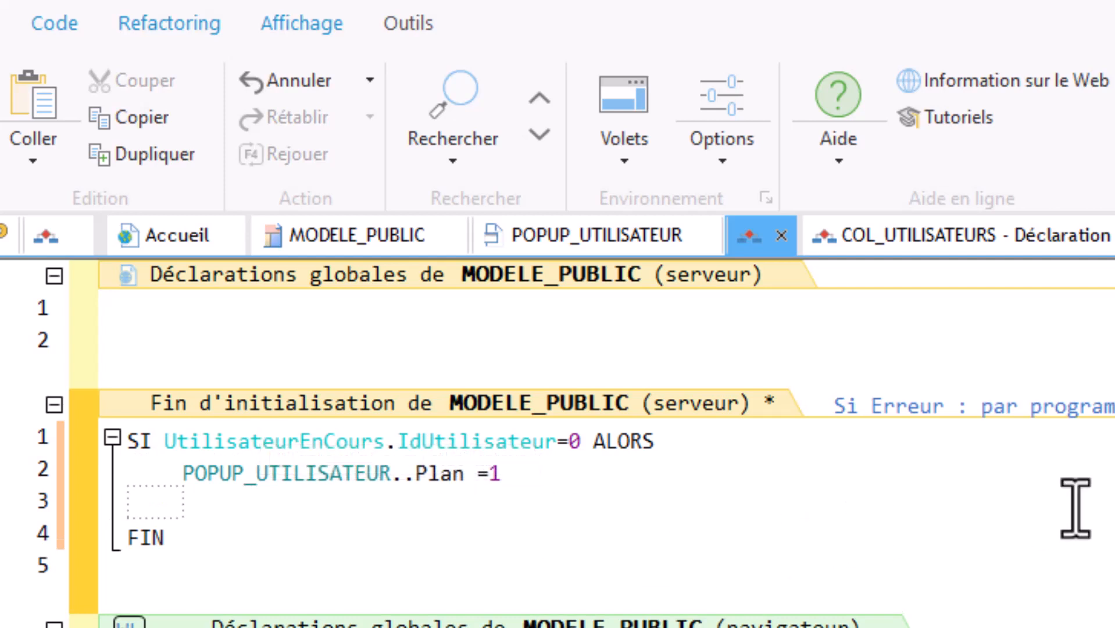
- Add a SINON branch containing POPUP_UTILISATEUR..Plan =2 to the condition
{"action": "type", "text": "sinon"}
{"action": "key", "text": "Return"}
{"action": "type", "text": "popup"}
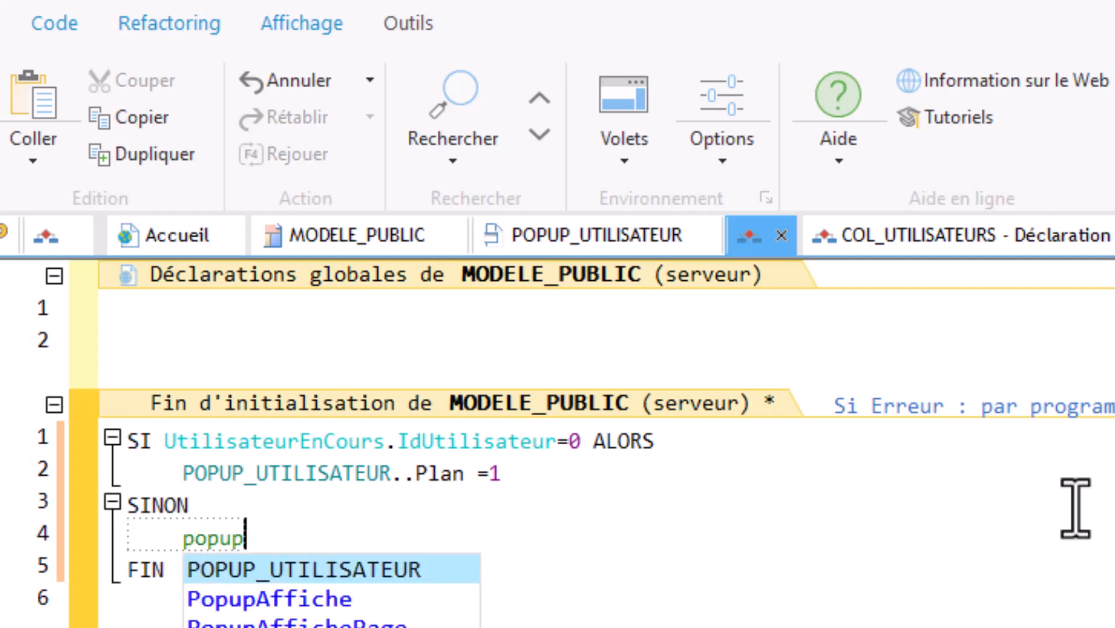
{"action": "key", "text": "Return"}
{"action": "type", "text": ".."}
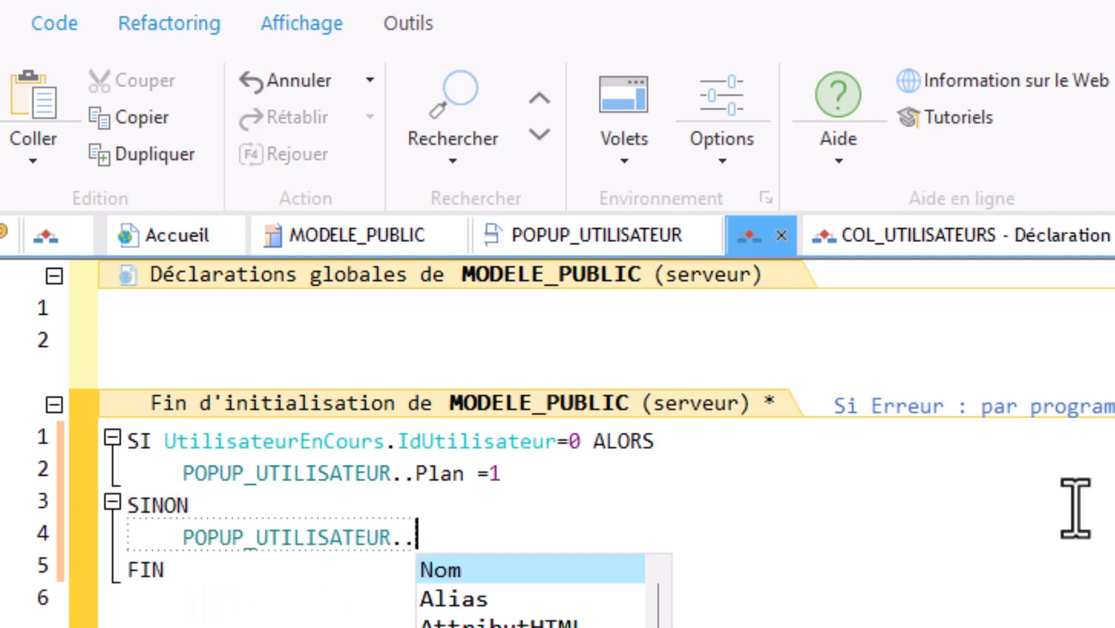
{"action": "type", "text": "Plan =2"}
{"action": "key", "text": "Down"}
{"action": "key", "text": "Down"}
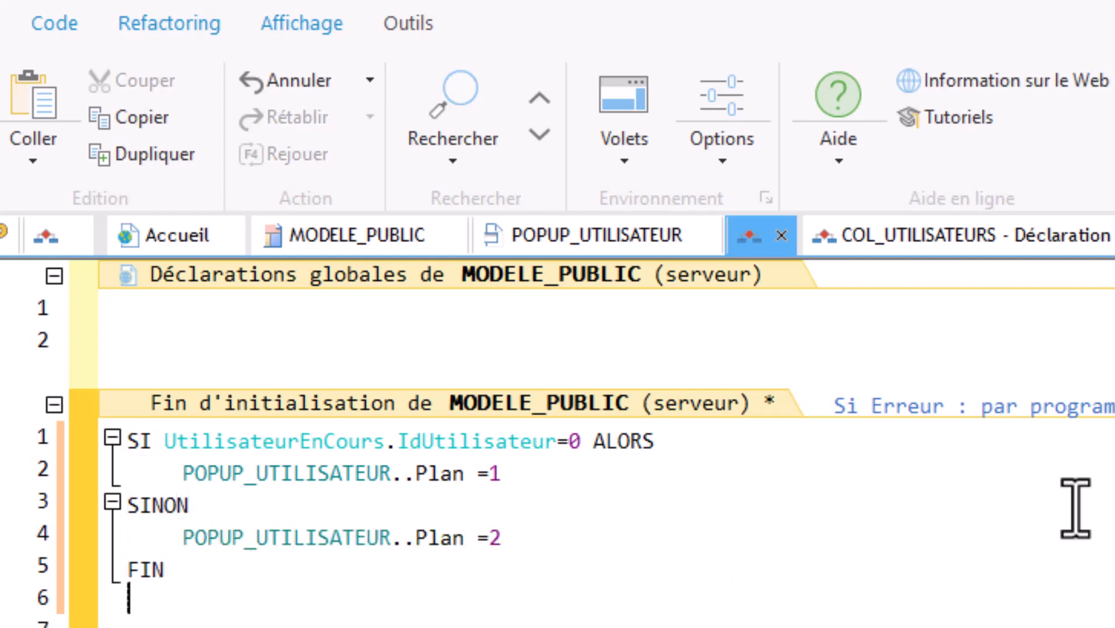
- Return to the MODELE_PUBLIC design and update the Accueil and Vendeurs pages based on it
{"action": "left_click", "coordinate": [378, 233]}
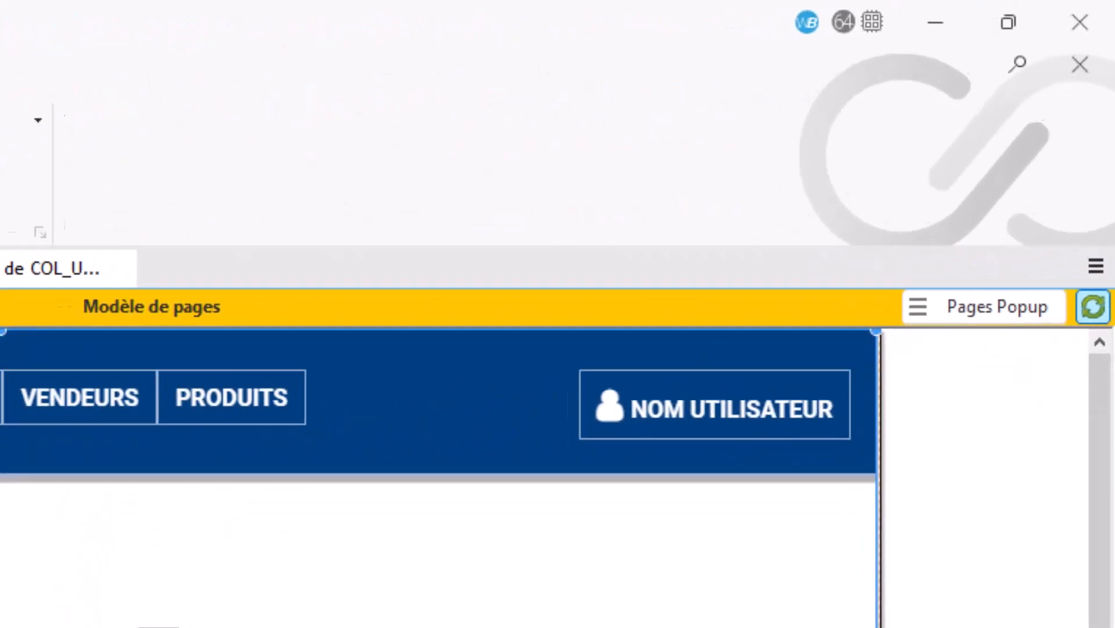
{"action": "left_click", "coordinate": [1093, 306]}
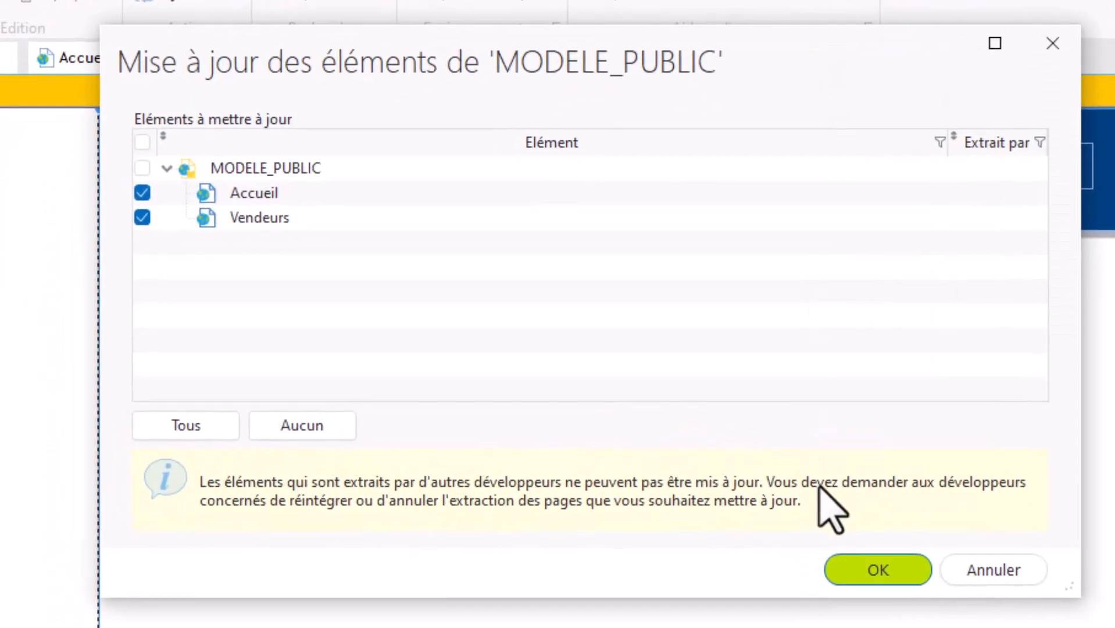
{"action": "left_click", "coordinate": [875, 573]}
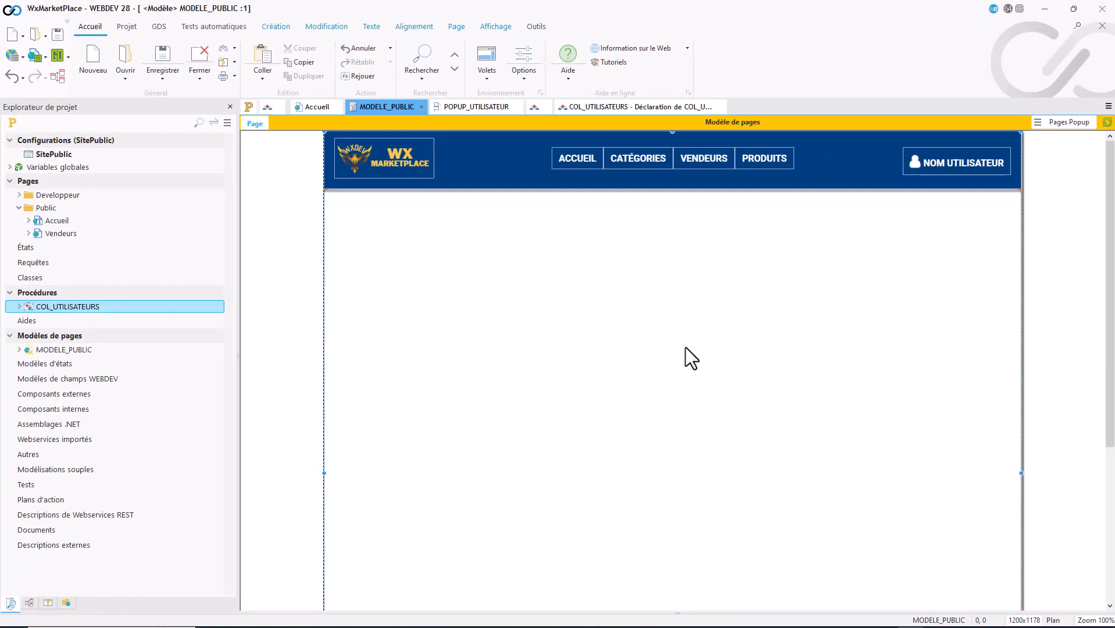
{"action": "left_click", "coordinate": [959, 173]}
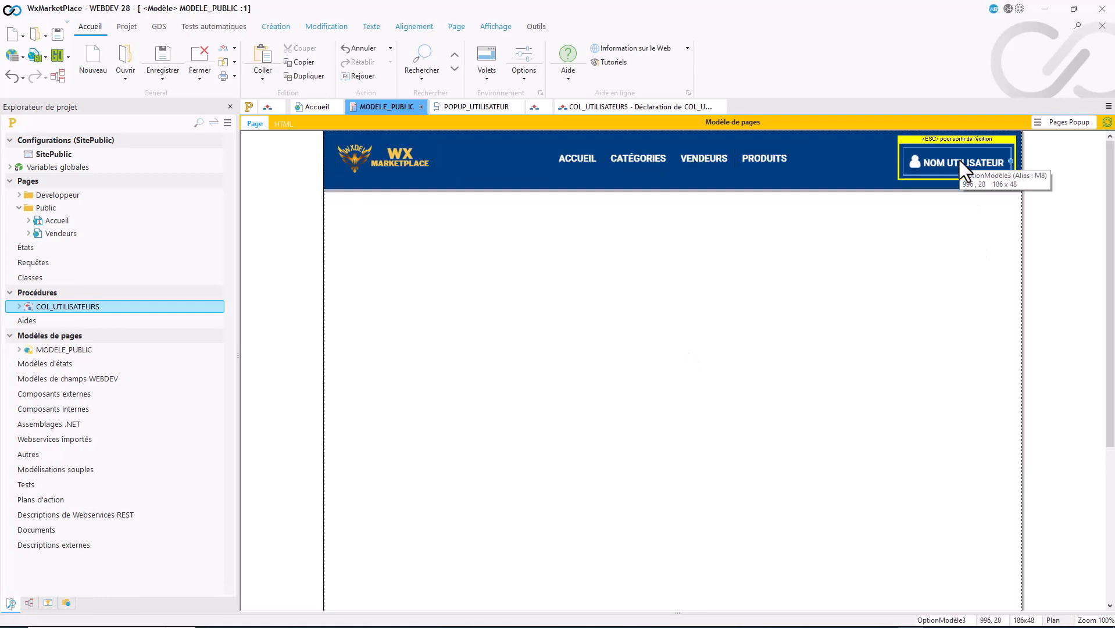
{"action": "double_click", "coordinate": [960, 163]}
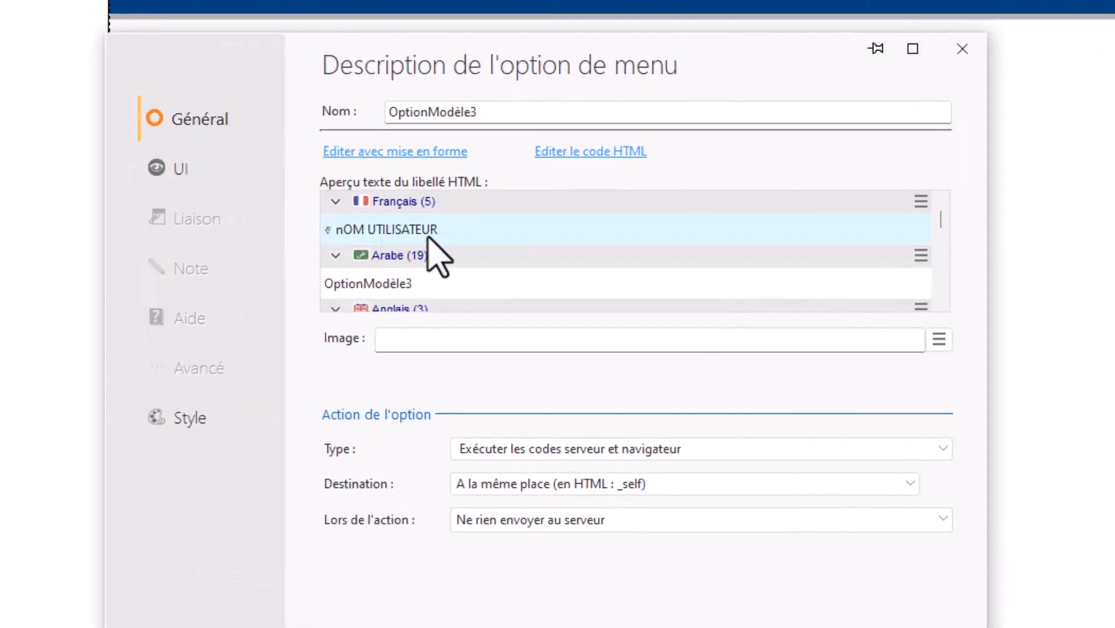
{"action": "left_click", "coordinate": [181, 174]}
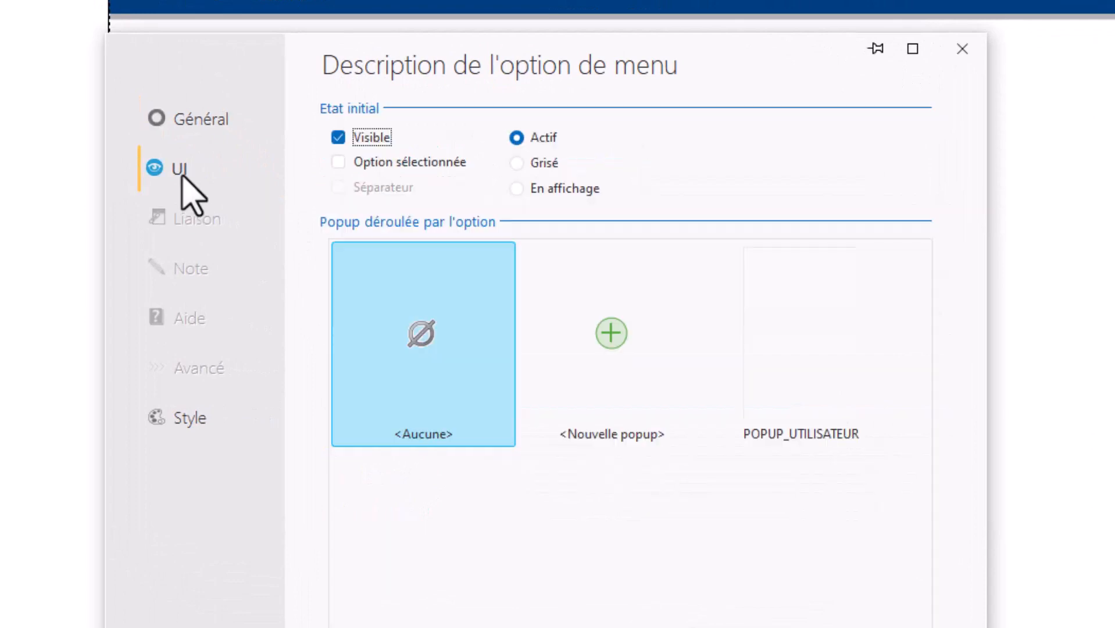
{"action": "left_click", "coordinate": [757, 381]}
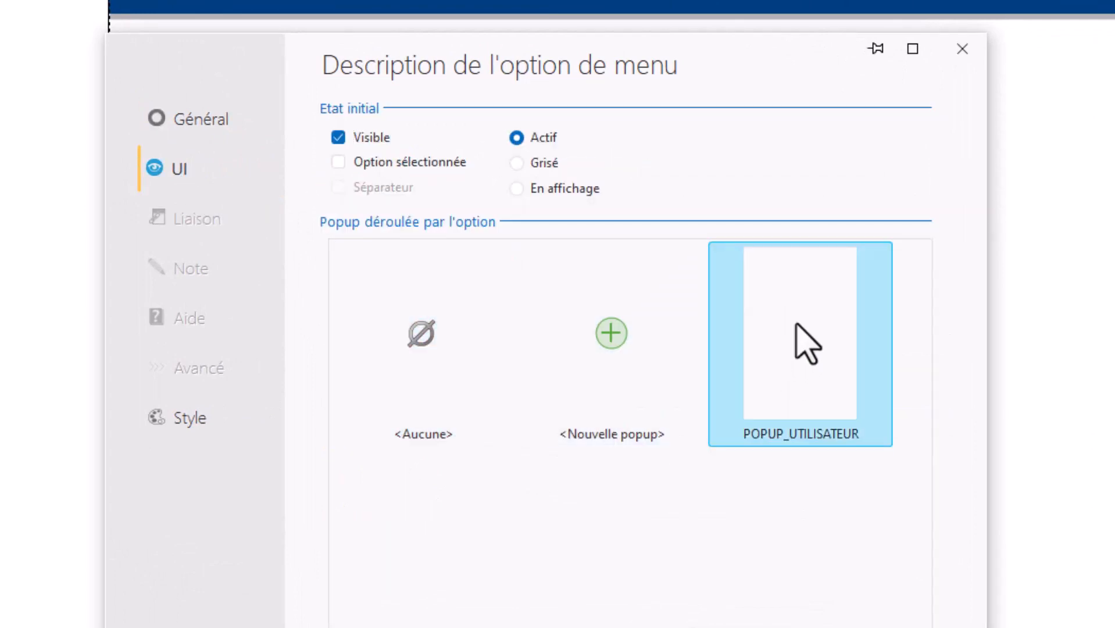
{"action": "left_click_drag", "start_coordinate": [758, 87], "coordinate": [758, 4]}
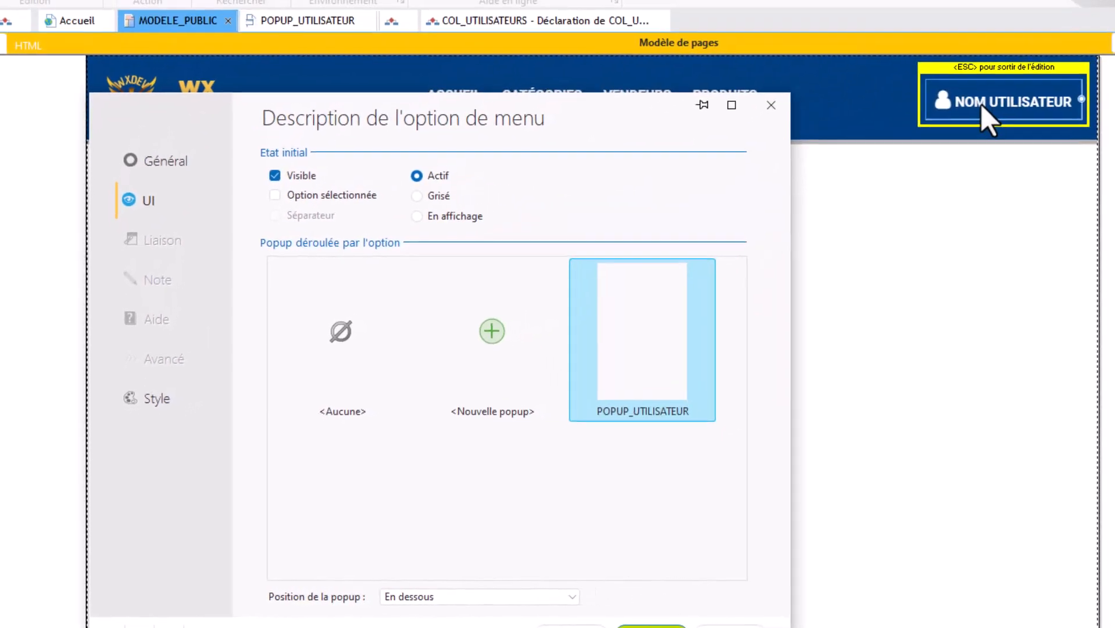
{"action": "left_click", "coordinate": [770, 106]}
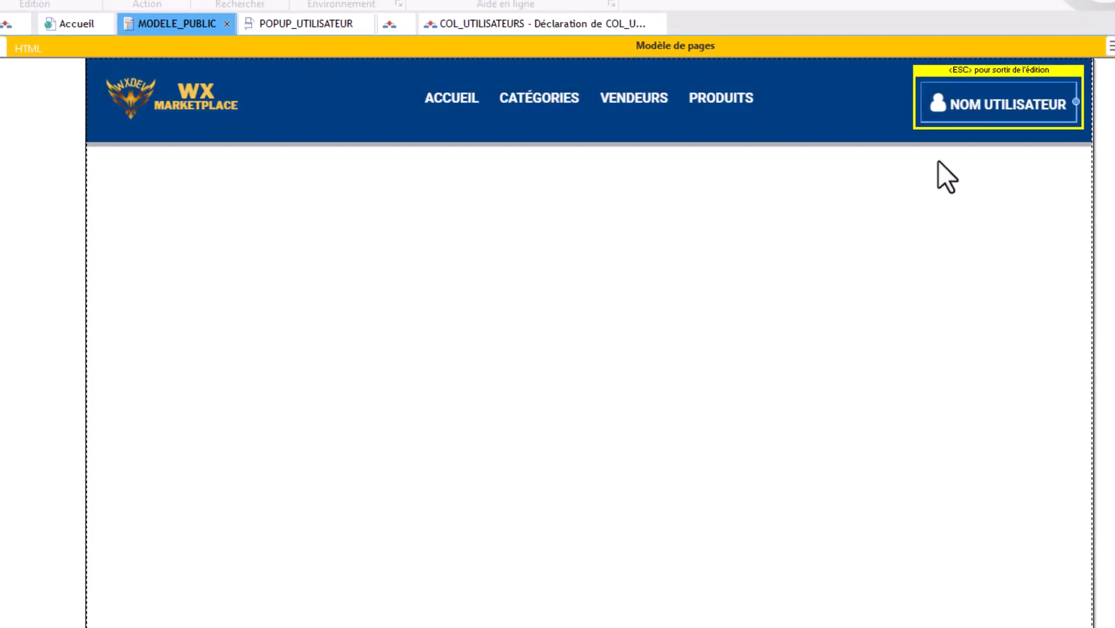
{"action": "key", "text": "Escape"}
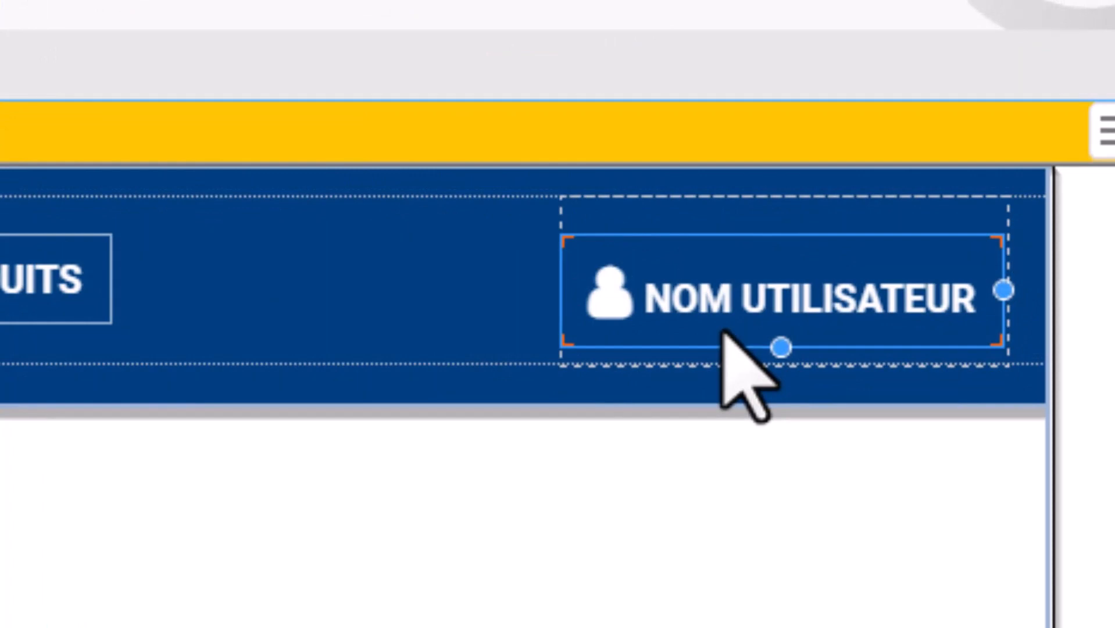
- Make the NOM UTILISATEUR menu option unroll POPUP_UTILISATEUR, positioned En dessous, vers la gauche, and validate its description
{"action": "double_click", "coordinate": [723, 336]}
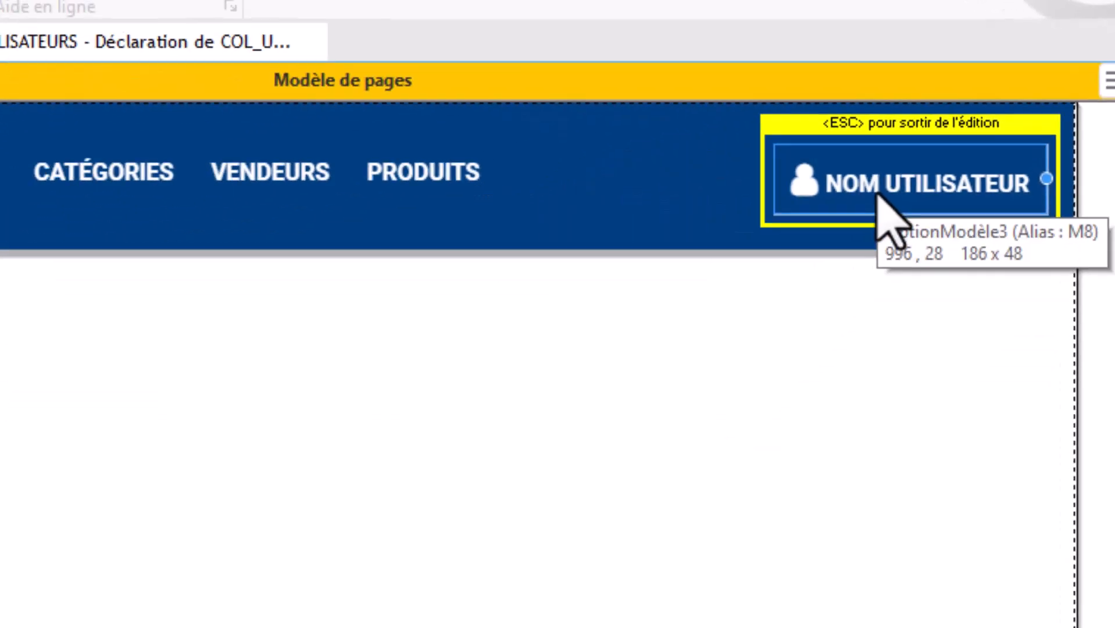
{"action": "double_click", "coordinate": [727, 317]}
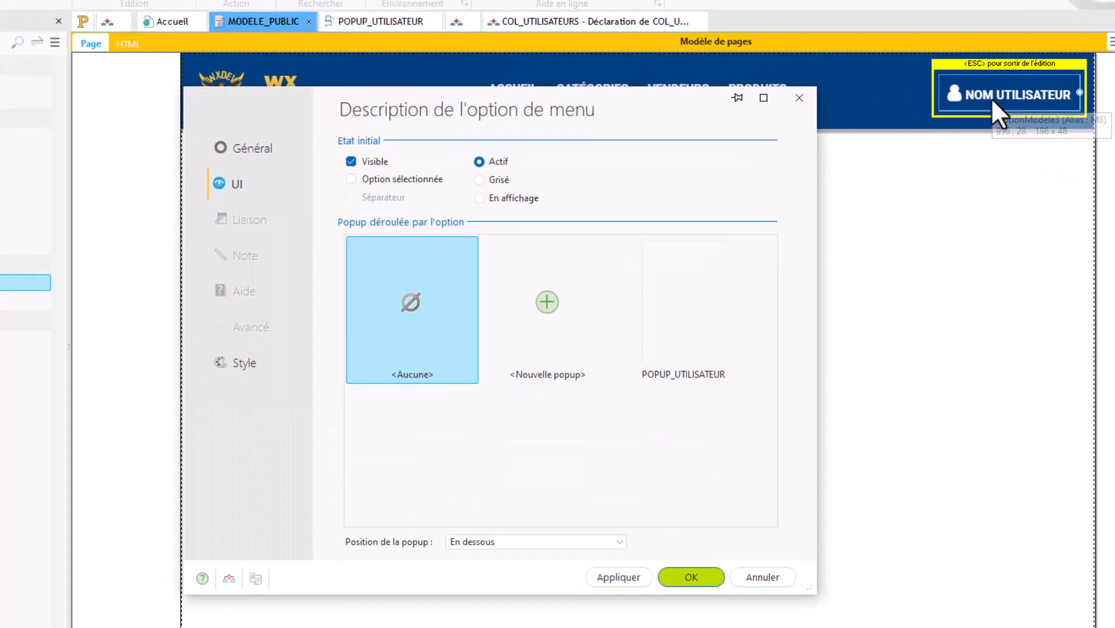
{"action": "left_click", "coordinate": [673, 323]}
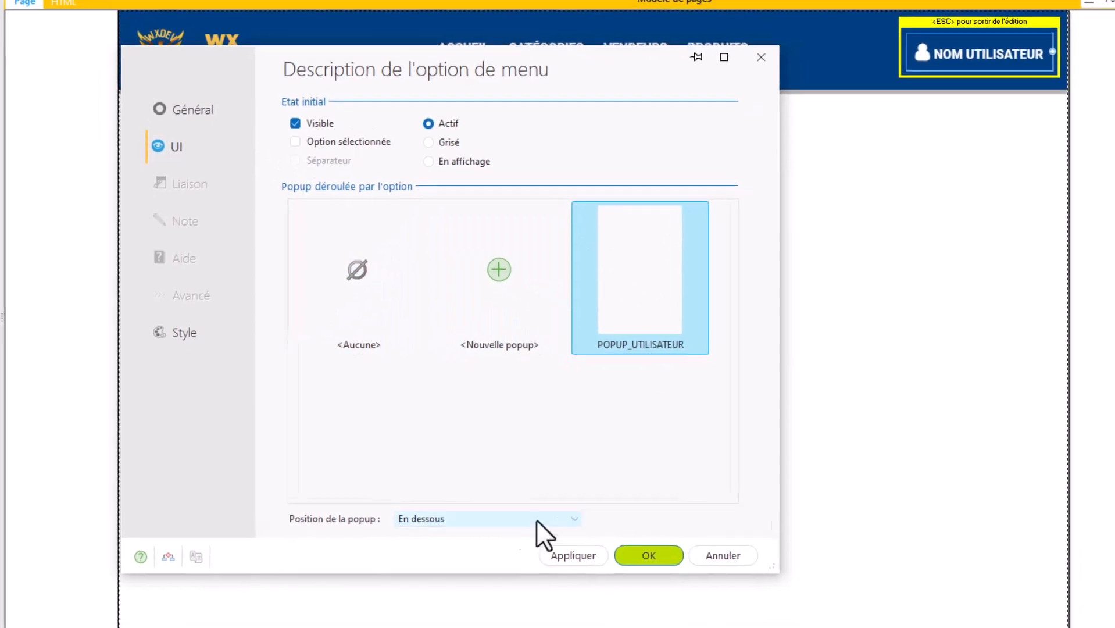
{"action": "left_click", "coordinate": [587, 542]}
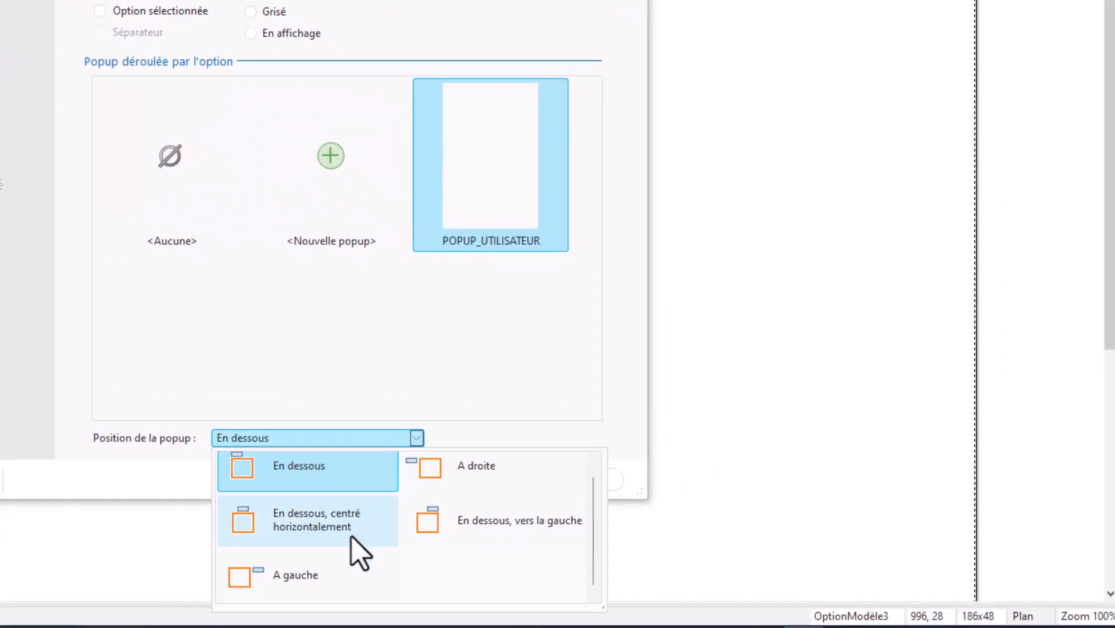
{"action": "scroll", "coordinate": [385, 547], "scroll_direction": "down", "scroll_amount": 1}
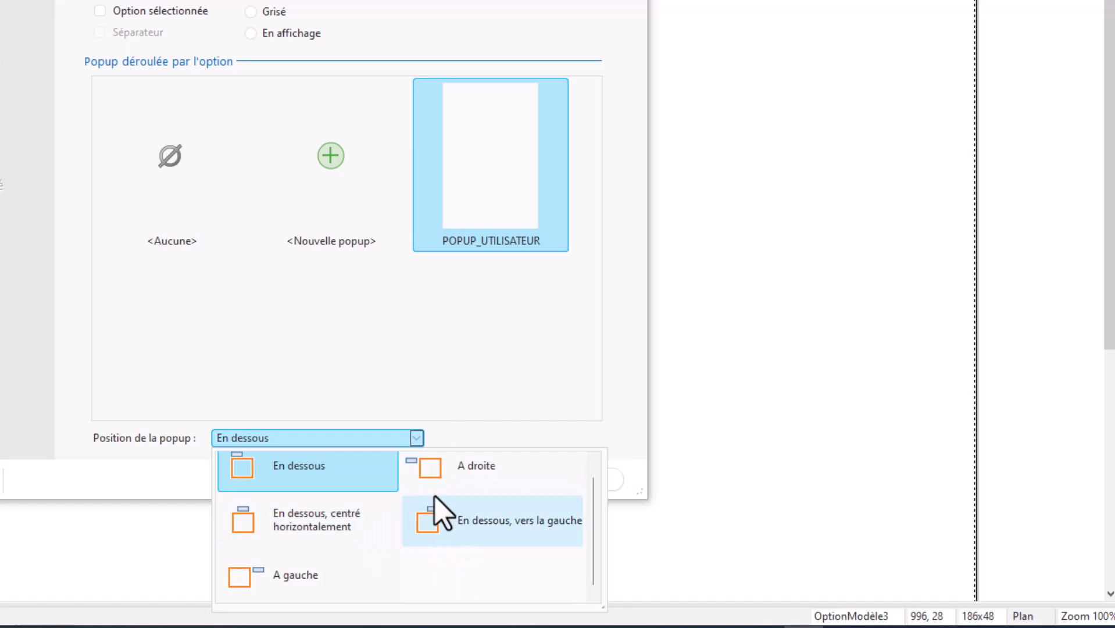
{"action": "left_click", "coordinate": [456, 520]}
{"action": "left_click", "coordinate": [494, 481]}
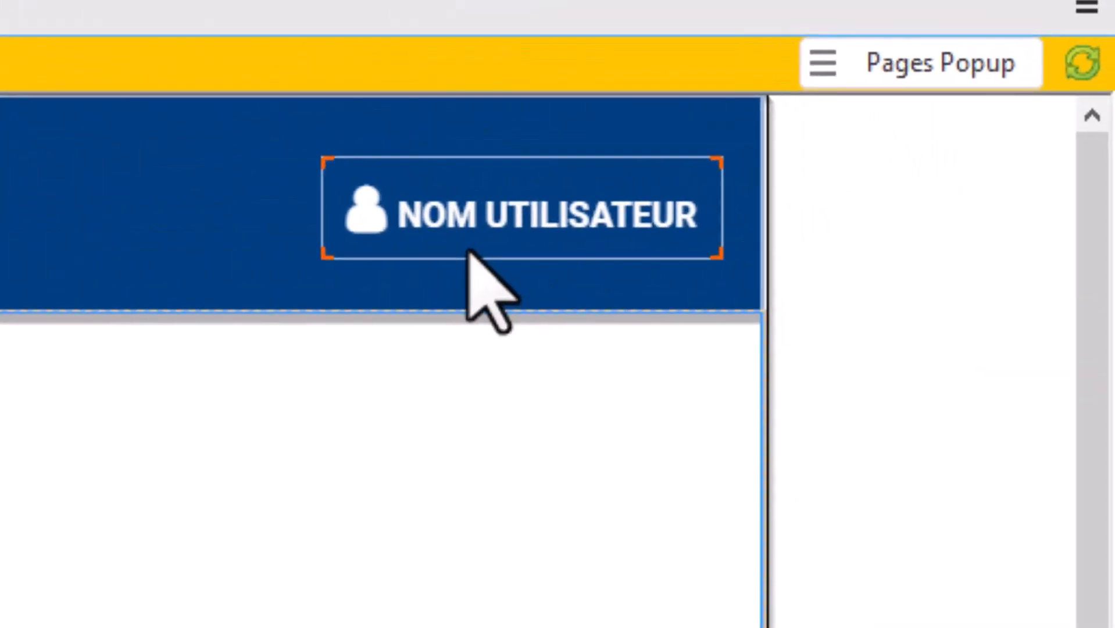
- Update the Accueil and Vendeurs pages from MODELE_PUBLIC and launch the site test
{"action": "left_click", "coordinate": [1082, 62]}
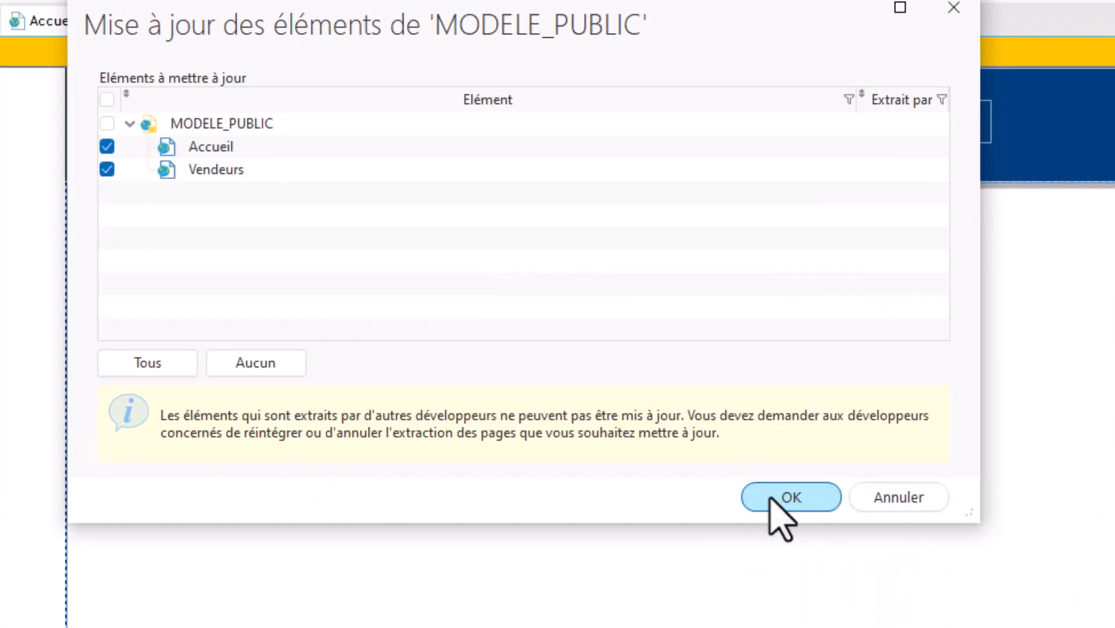
{"action": "left_click", "coordinate": [770, 498]}
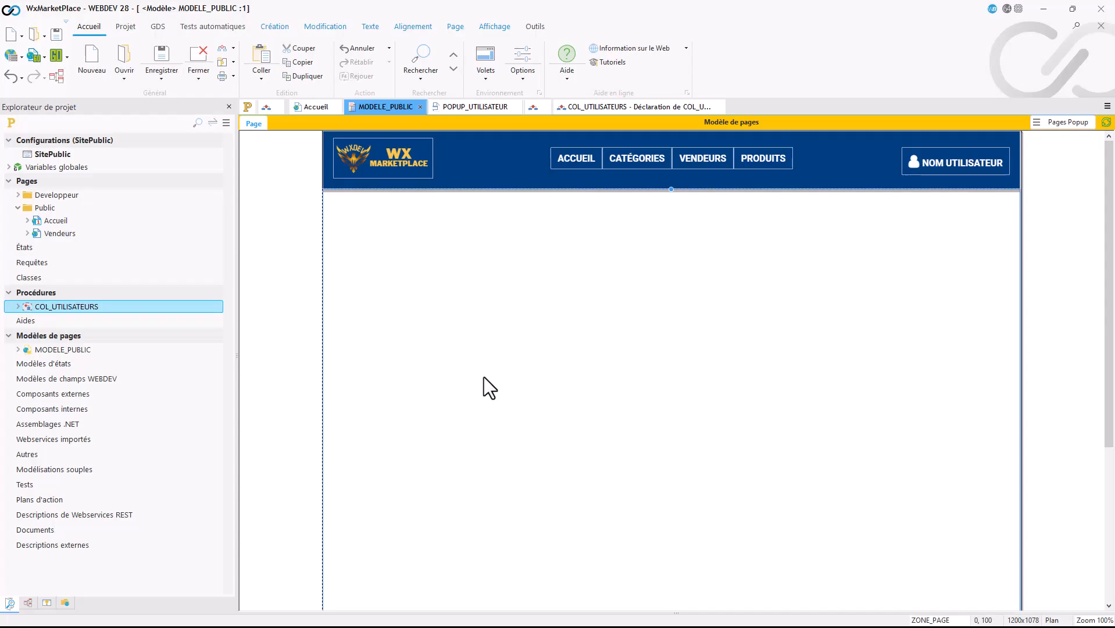
{"action": "key", "text": "ctrl+F9"}
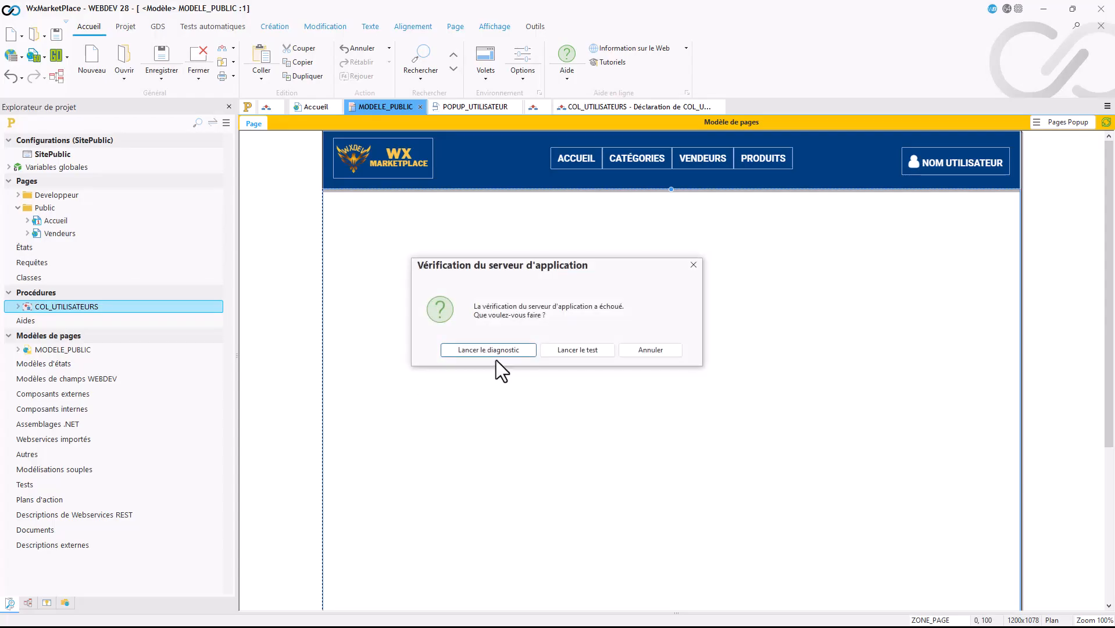
- Run the application server diagnostic, correct the virtual directory configuration and check the verification report
{"action": "left_click", "coordinate": [499, 350]}
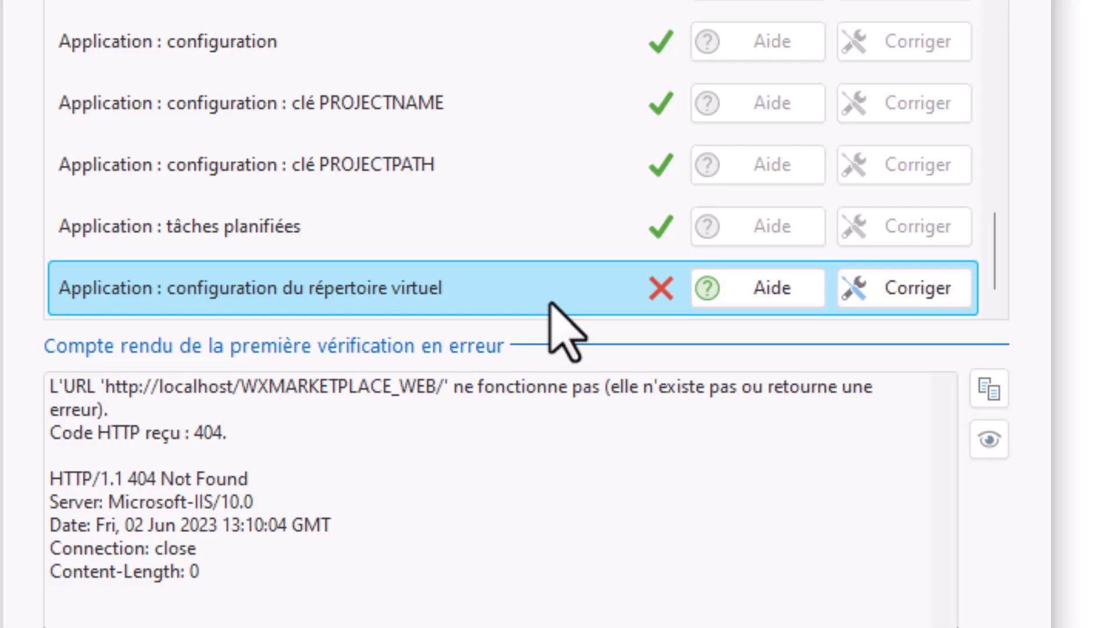
{"action": "left_click", "coordinate": [911, 289]}
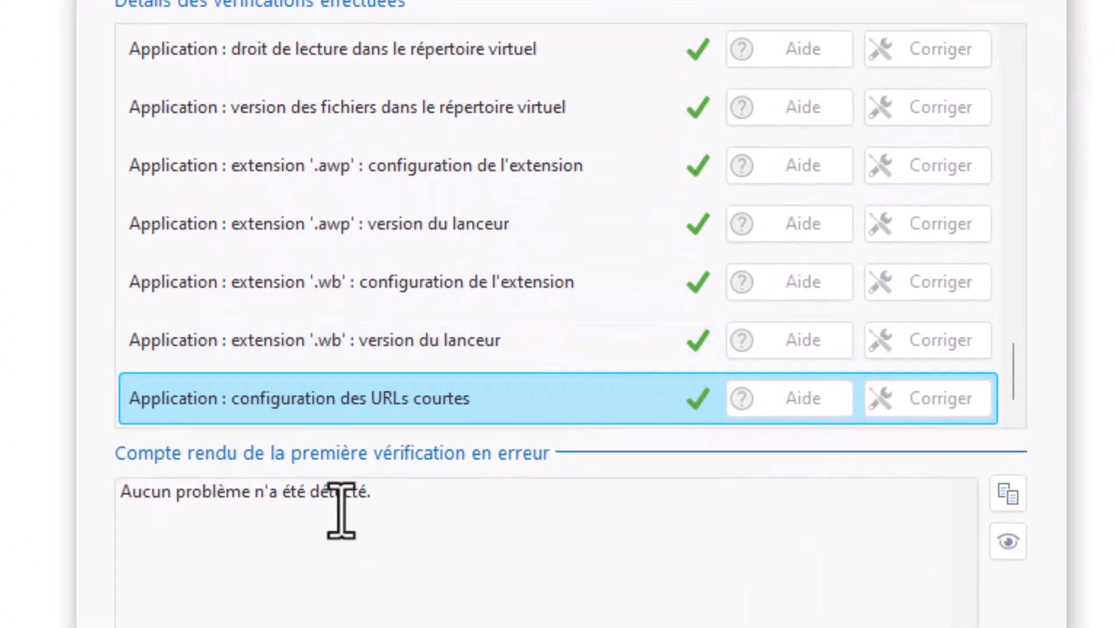
{"action": "left_click_drag", "start_coordinate": [379, 493], "coordinate": [105, 488]}
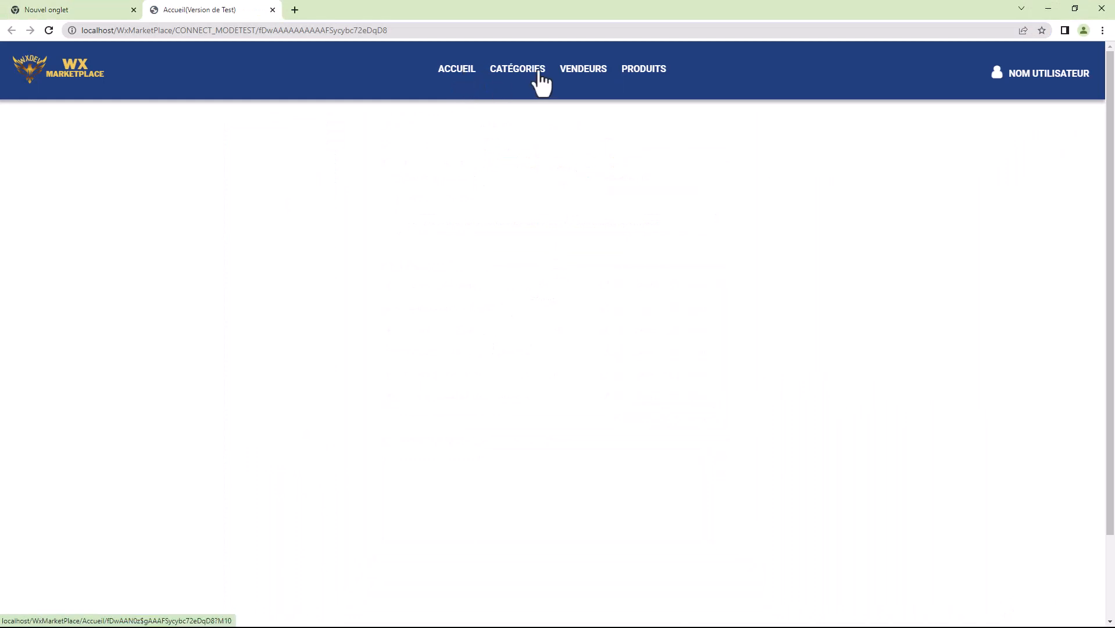
- Check the popup menu under NOM UTILISATEUR in the browser test, and close the test page
{"action": "mouse_move", "coordinate": [1001, 76]}
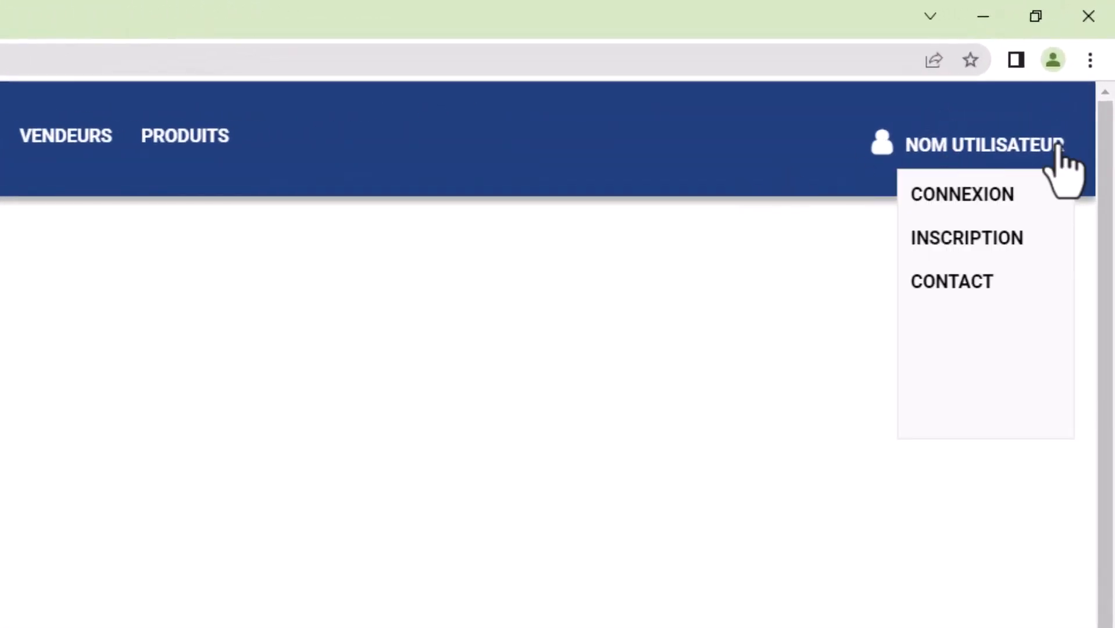
{"action": "mouse_move", "coordinate": [816, 177]}
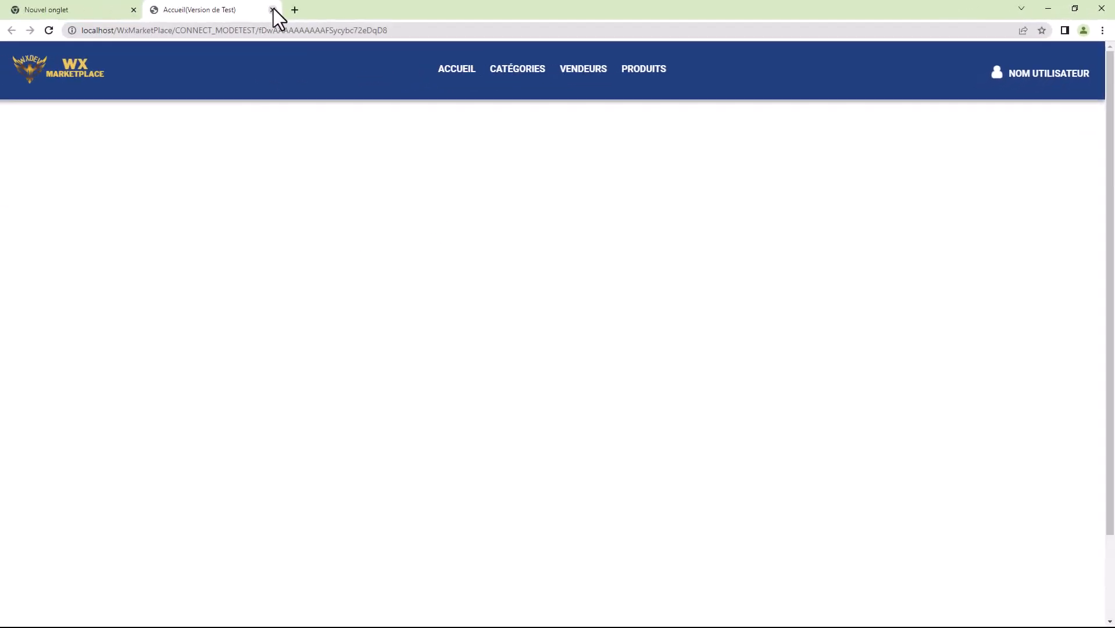
{"action": "left_click", "coordinate": [272, 10]}
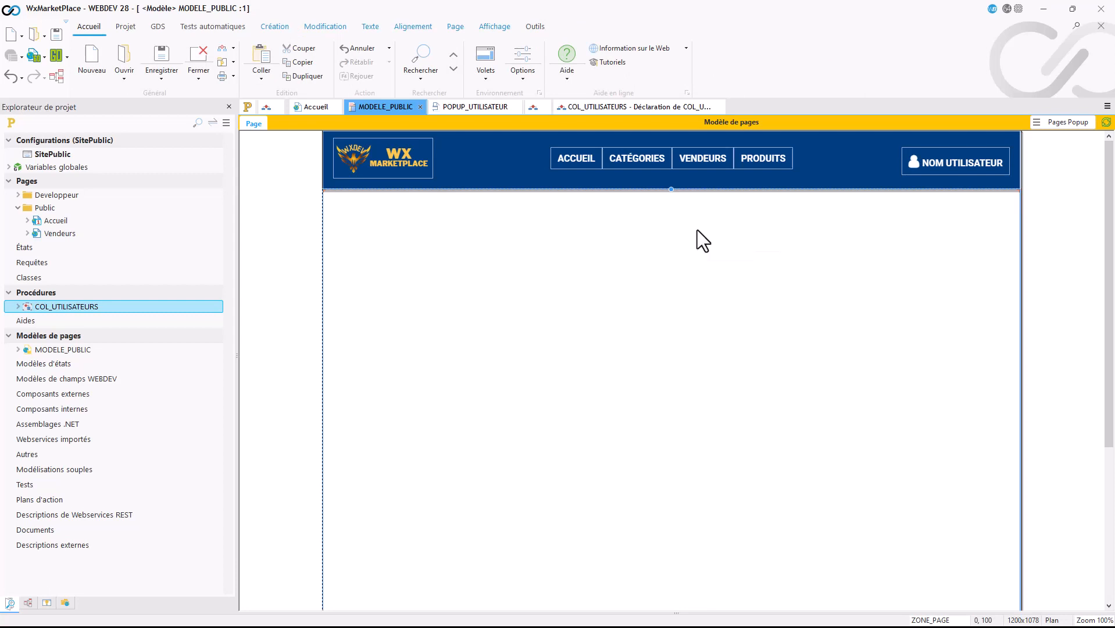
- Insert a Bandeau défilant avec carte on the Accueil page, directly below the header at its left edge
{"action": "left_click", "coordinate": [306, 110]}
{"action": "left_click", "coordinate": [595, 327]}
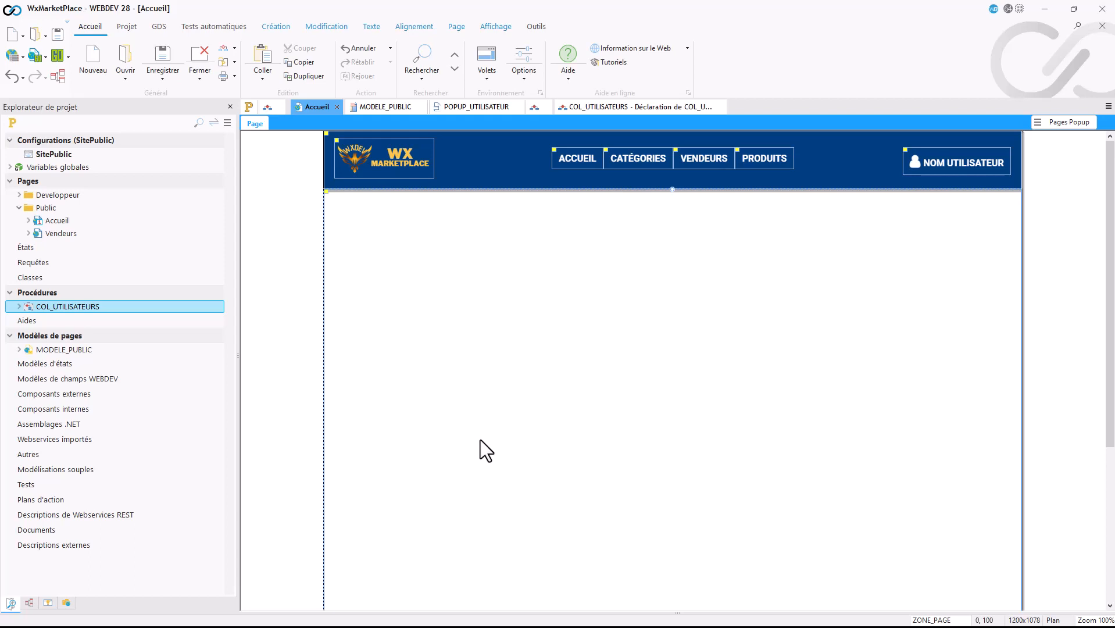
{"action": "scroll", "coordinate": [480, 439], "scroll_direction": "down", "scroll_amount": 3}
{"action": "scroll", "coordinate": [480, 440], "scroll_direction": "up", "scroll_amount": 3}
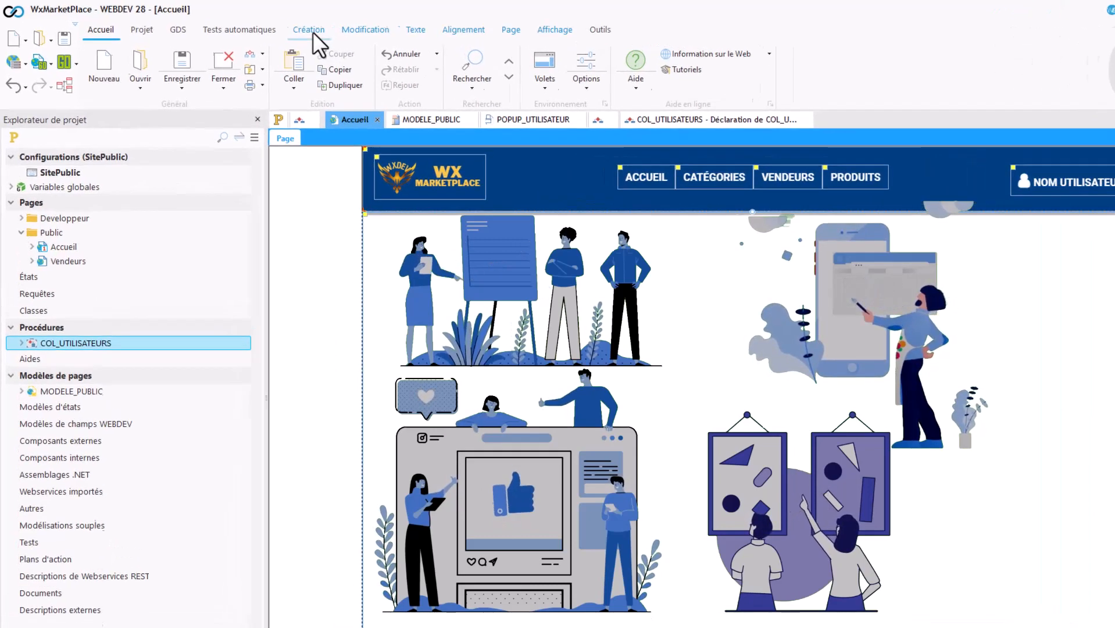
{"action": "left_click", "coordinate": [312, 32]}
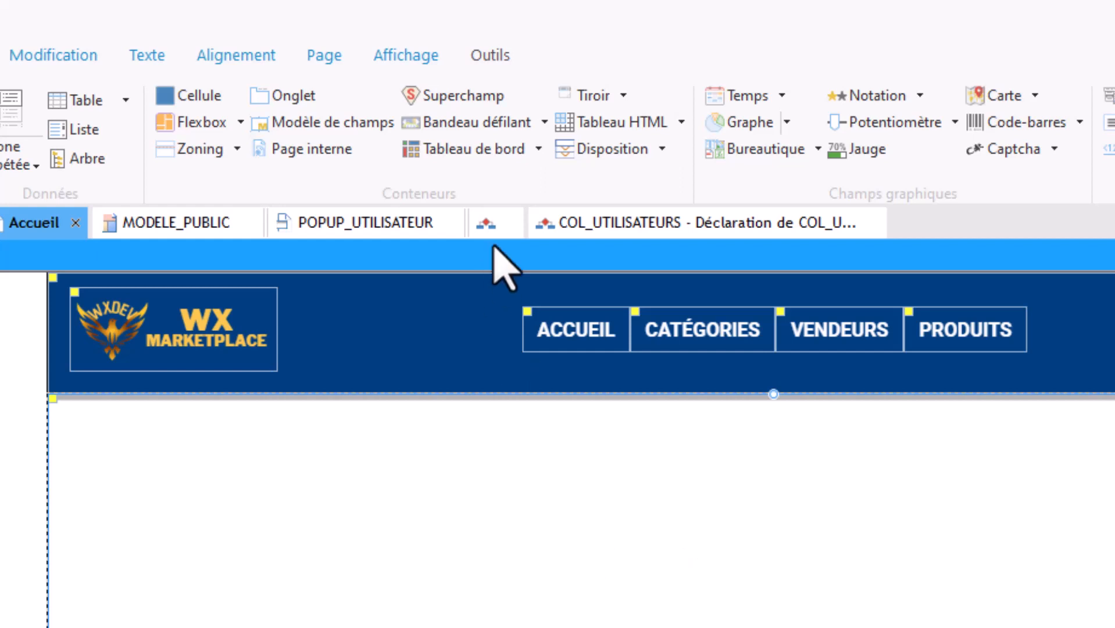
{"action": "left_click", "coordinate": [543, 122]}
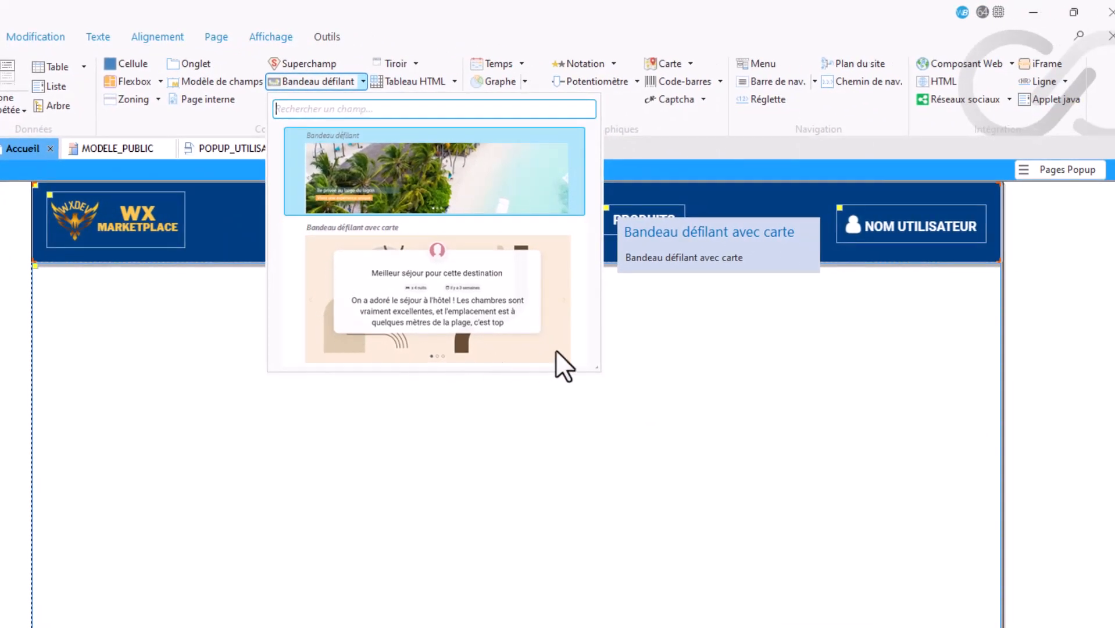
{"action": "left_click", "coordinate": [550, 286]}
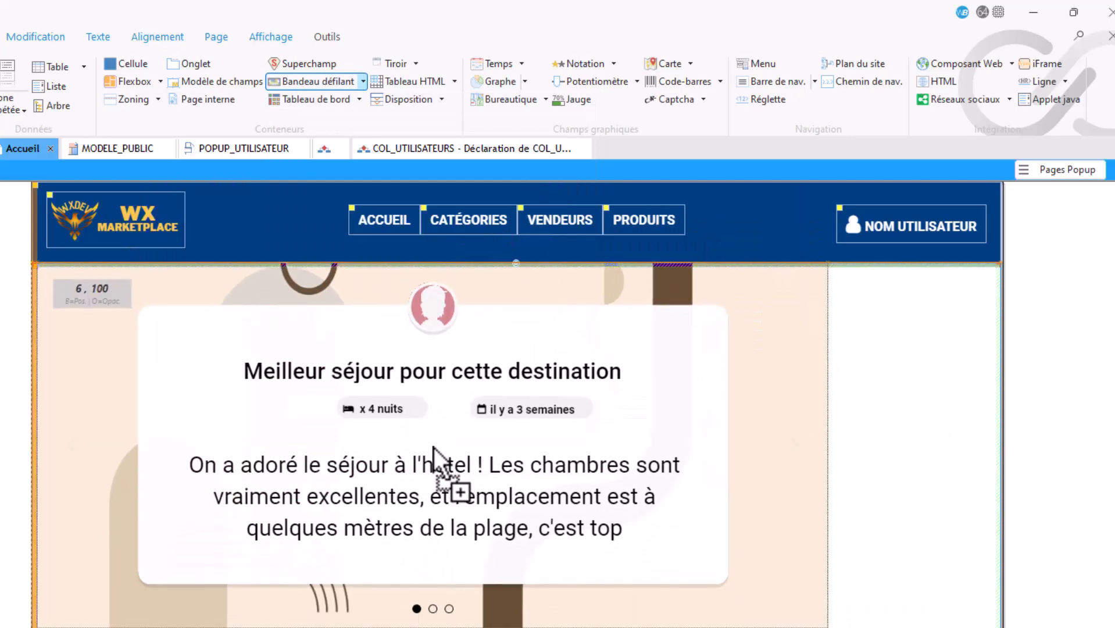
{"action": "left_click", "coordinate": [433, 446]}
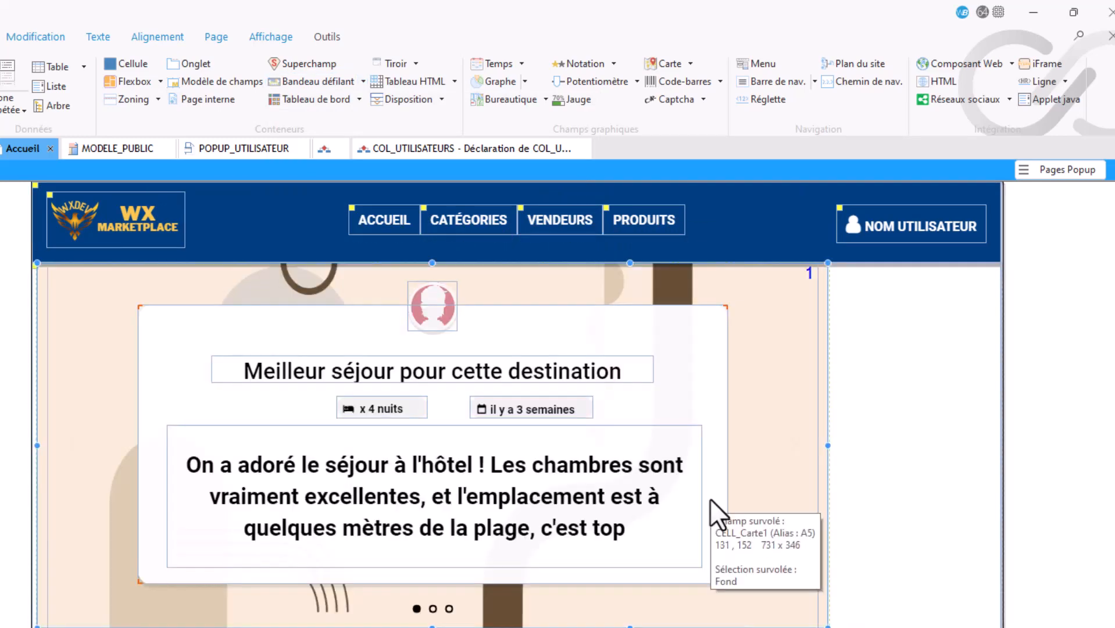
- Widen the banner's Fond background to about 1194 px so it reaches the page's right edge
{"action": "left_click_drag", "start_coordinate": [830, 451], "coordinate": [1000, 457]}
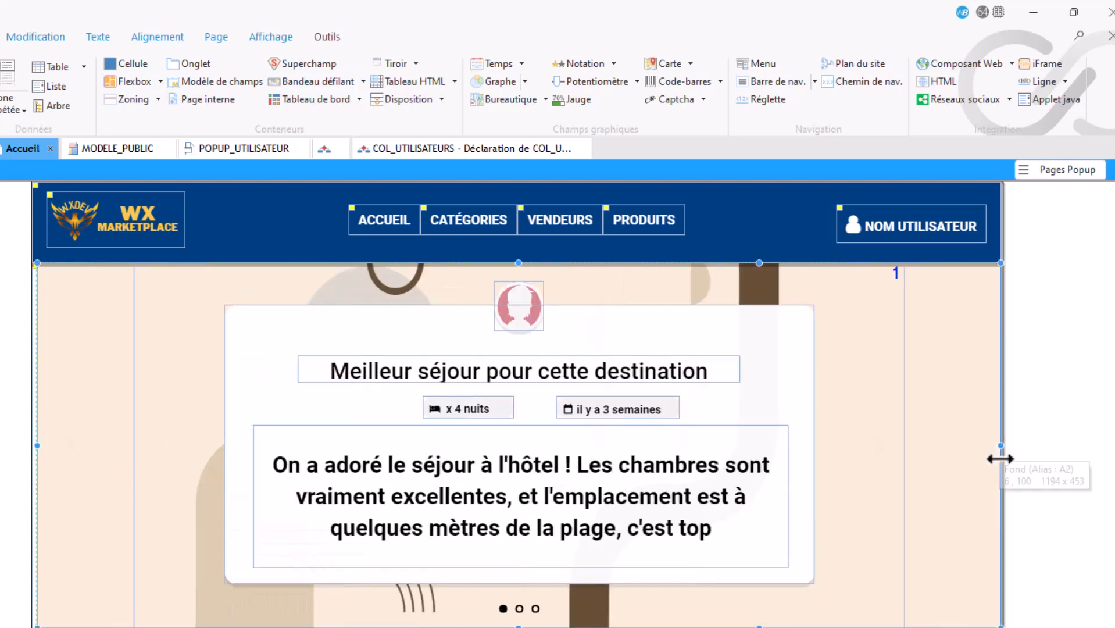
{"action": "left_click", "coordinate": [342, 393]}
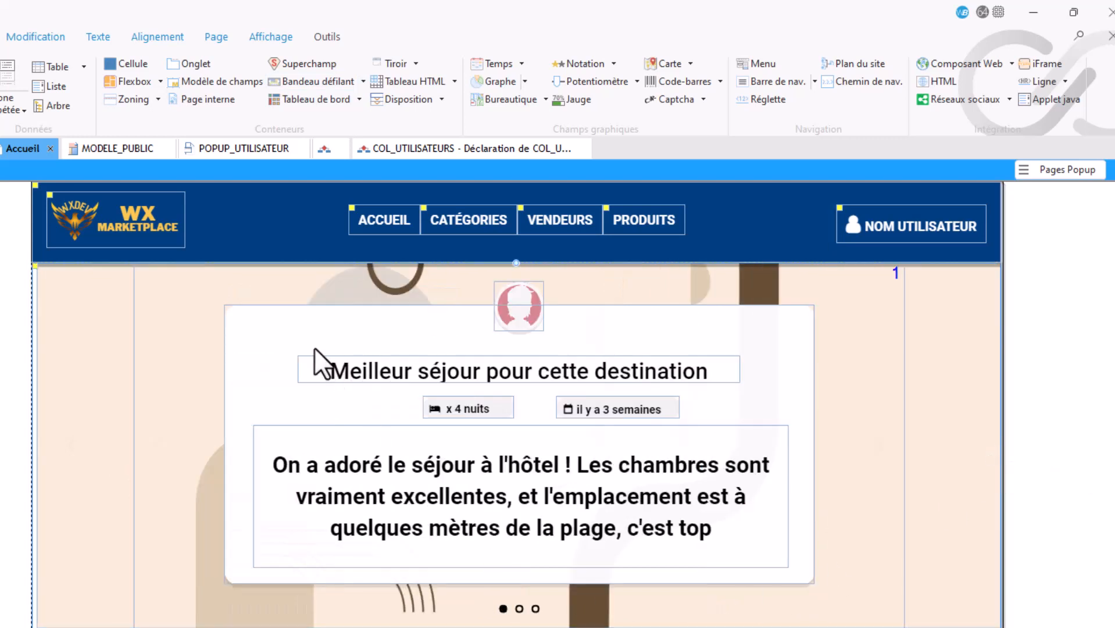
{"action": "left_click", "coordinate": [521, 298]}
{"action": "left_click", "coordinate": [931, 325]}
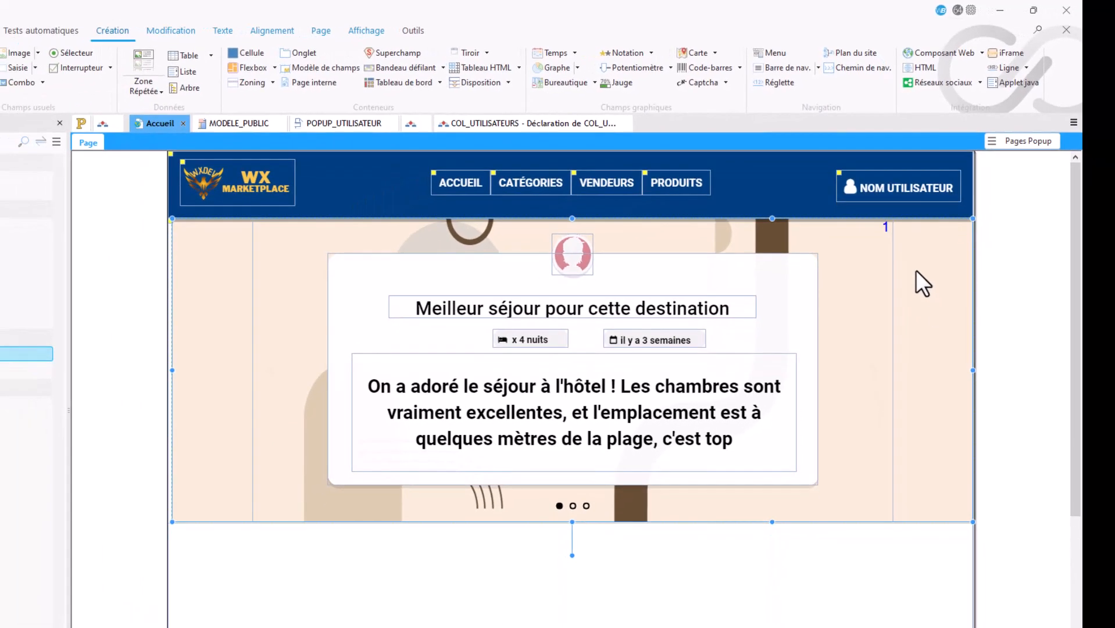
- Extend the right edge of BAN_CartesDéfilantes towards the page's edge, making the banner about 1062 px wide
{"action": "left_click", "coordinate": [770, 326]}
{"action": "left_click", "coordinate": [869, 335]}
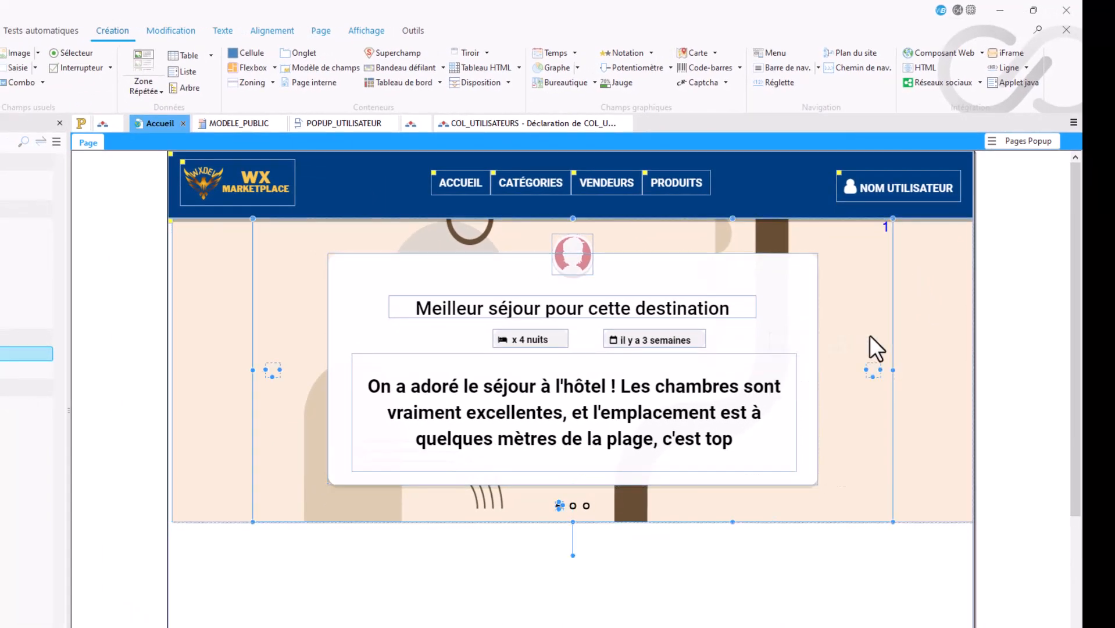
{"action": "left_click_drag", "start_coordinate": [893, 370], "coordinate": [961, 370]}
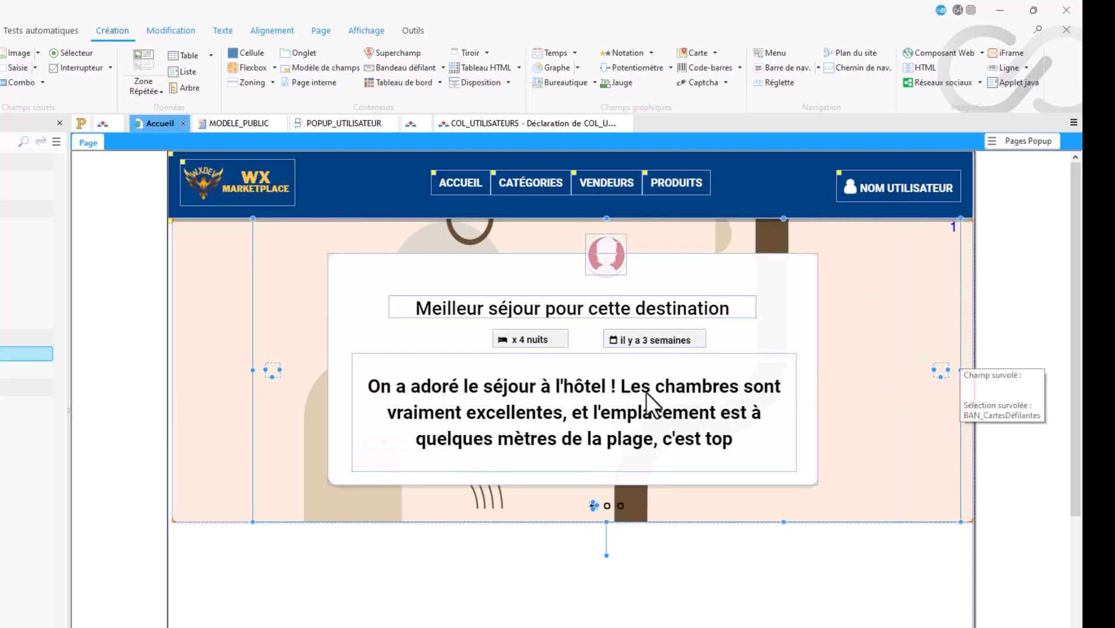
{"action": "left_click_drag", "start_coordinate": [253, 370], "coordinate": [175, 370]}
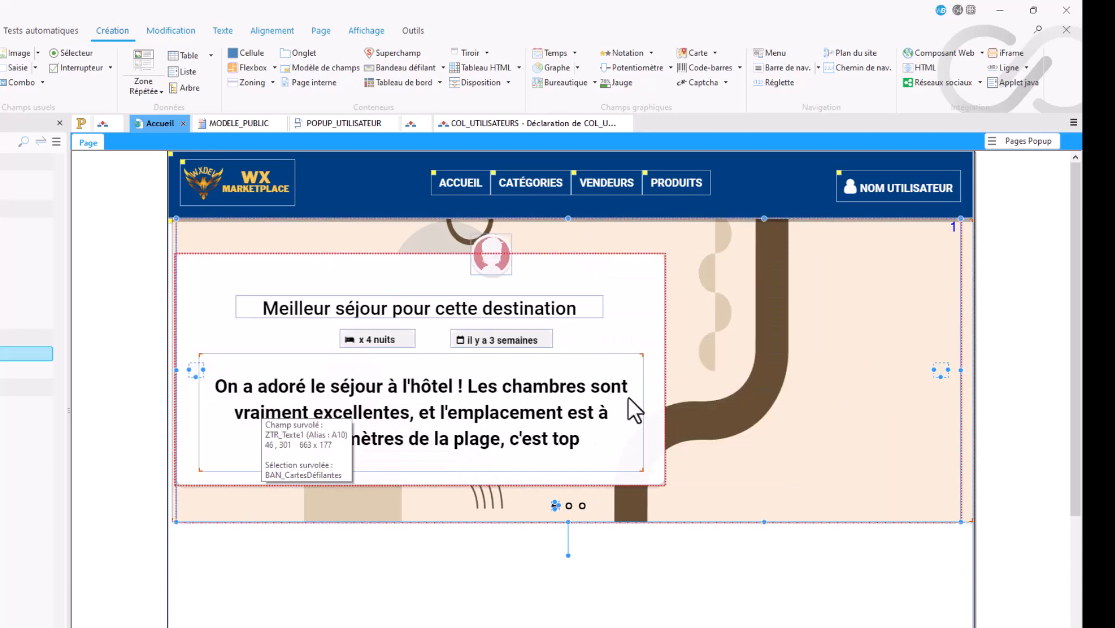
{"action": "key", "text": "ctrl+z"}
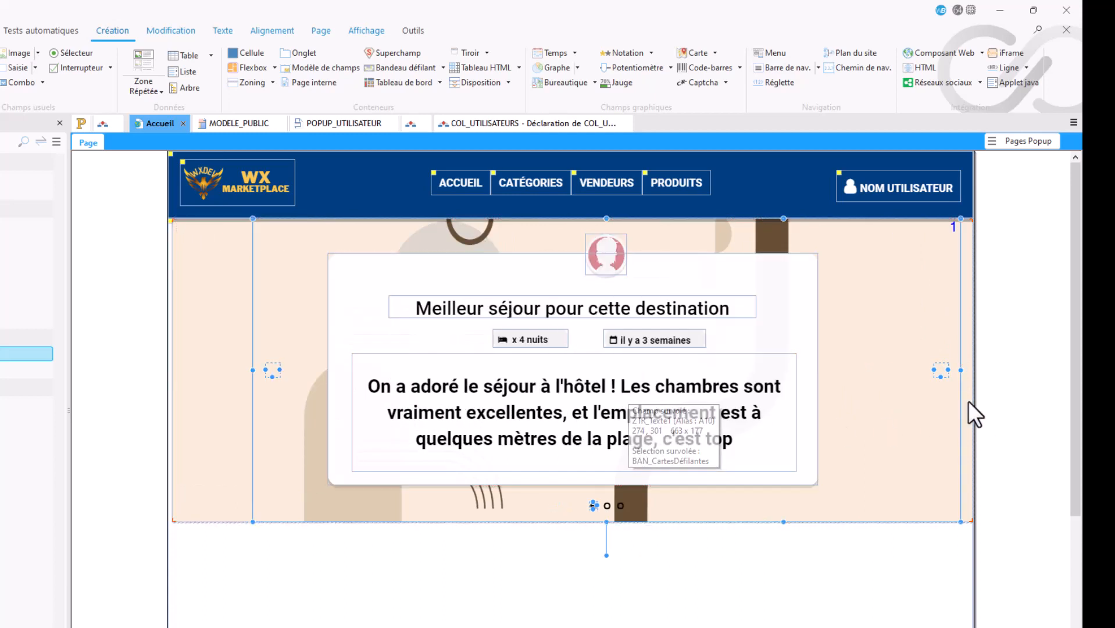
{"action": "left_click", "coordinate": [918, 403]}
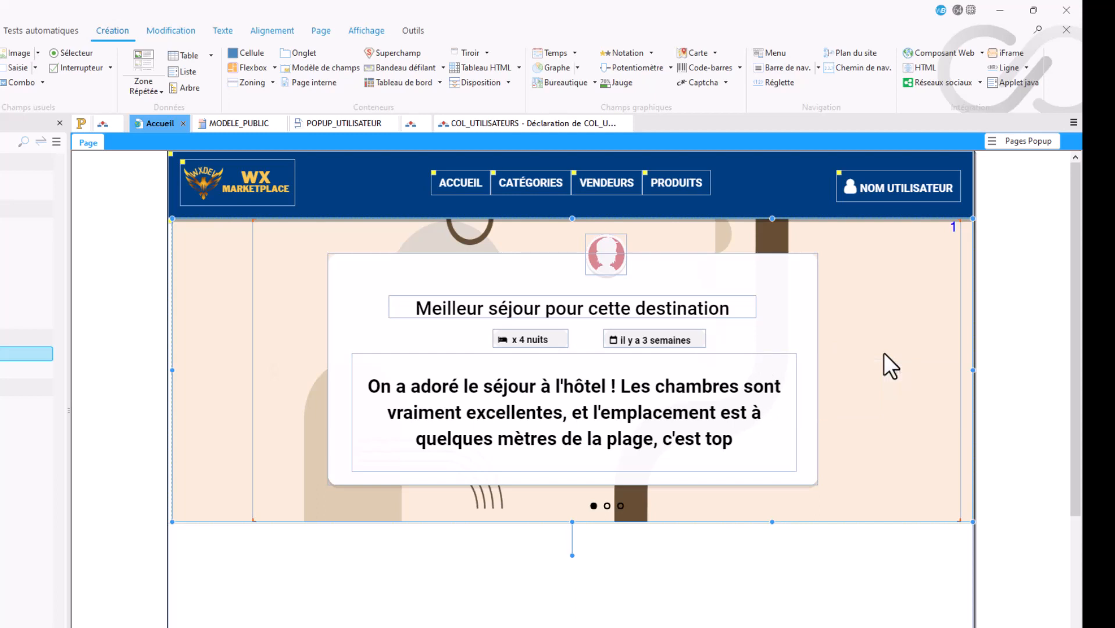
- Shift the white card slightly down inside the scrolling banner
{"action": "left_click", "coordinate": [809, 300]}
{"action": "mouse_move", "coordinate": [801, 290]}
{"action": "left_mouse_down"}
{"action": "mouse_move", "coordinate": [814, 292]}
{"action": "mouse_move", "coordinate": [799, 295]}
{"action": "left_mouse_up"}
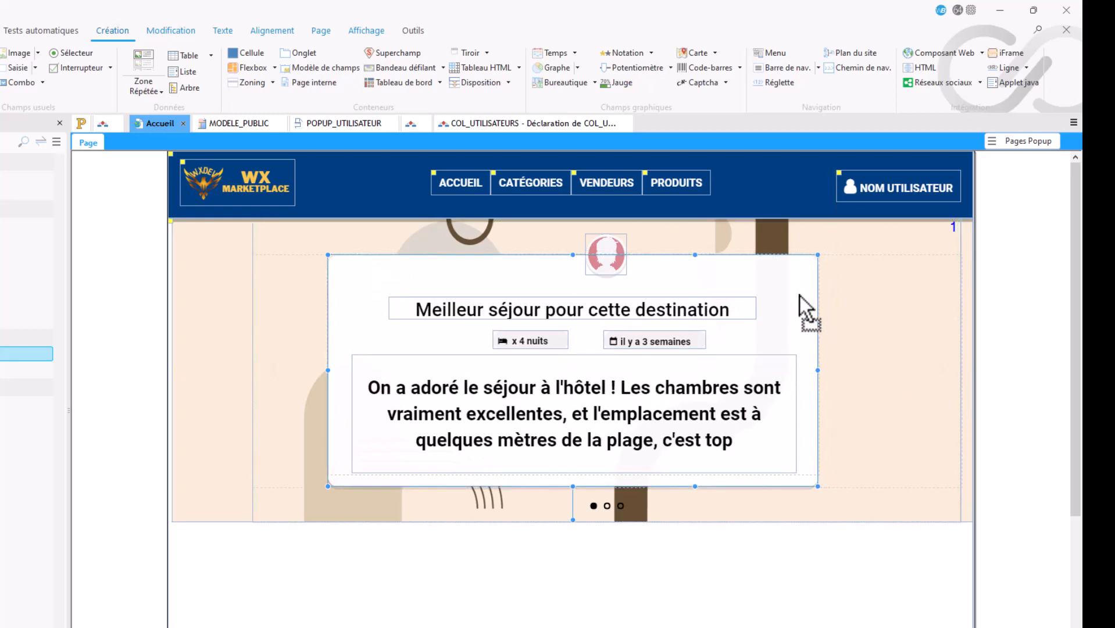
{"action": "left_click", "coordinate": [596, 250]}
- Set the width anchoring of BAN_CartesDéfilantes to Agrandir ou réduire comme le navigateur (ou son conteneur)
{"action": "left_click", "coordinate": [842, 322]}
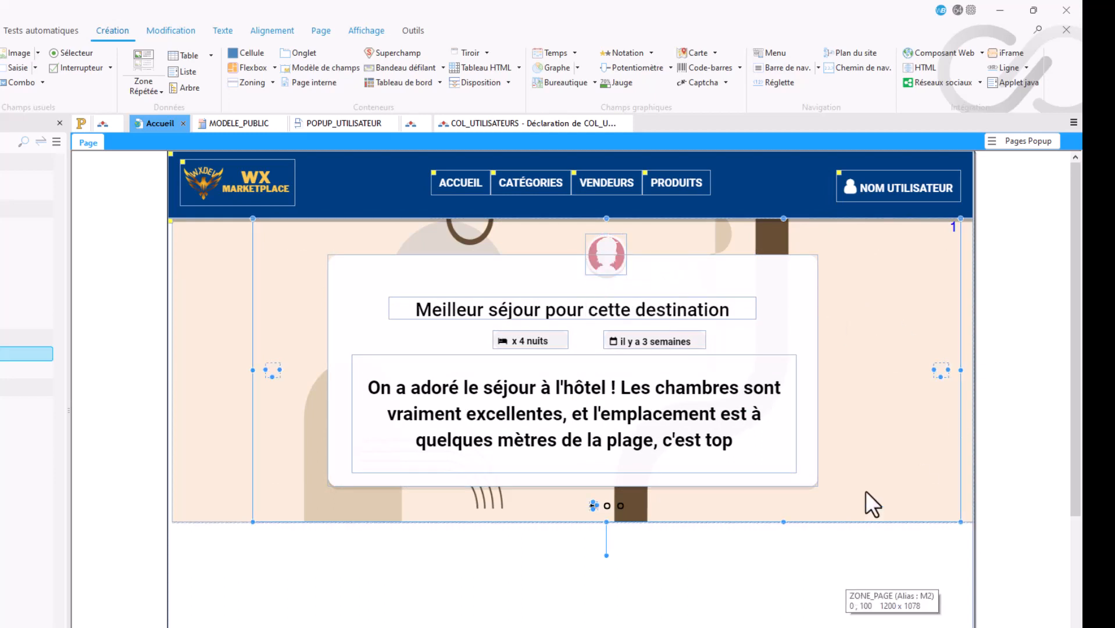
{"action": "right_click", "coordinate": [875, 357]}
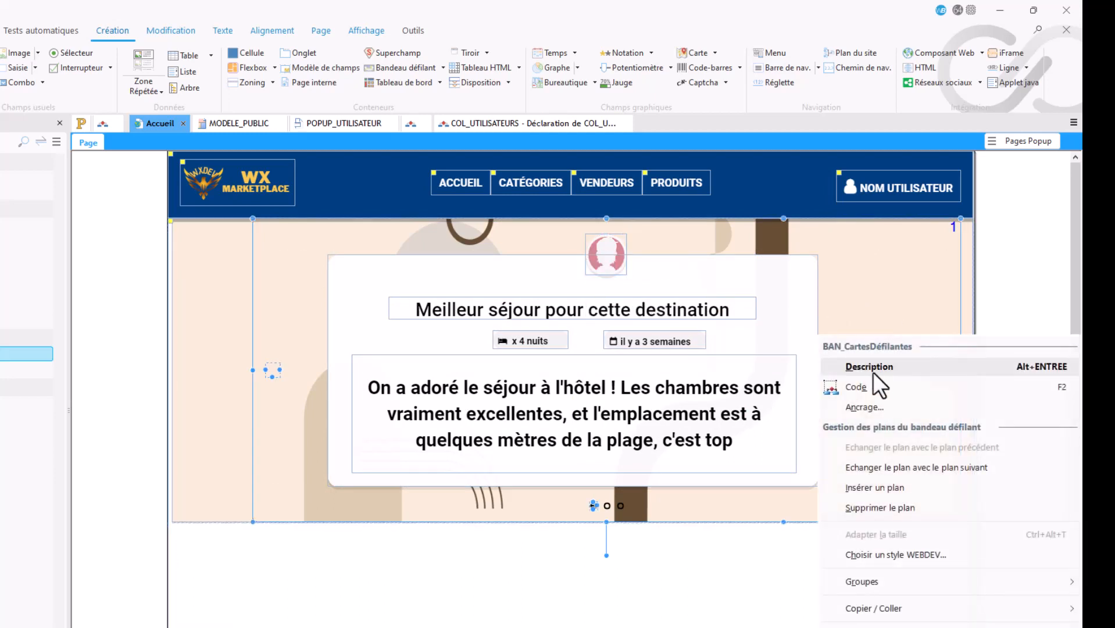
{"action": "left_click", "coordinate": [875, 403]}
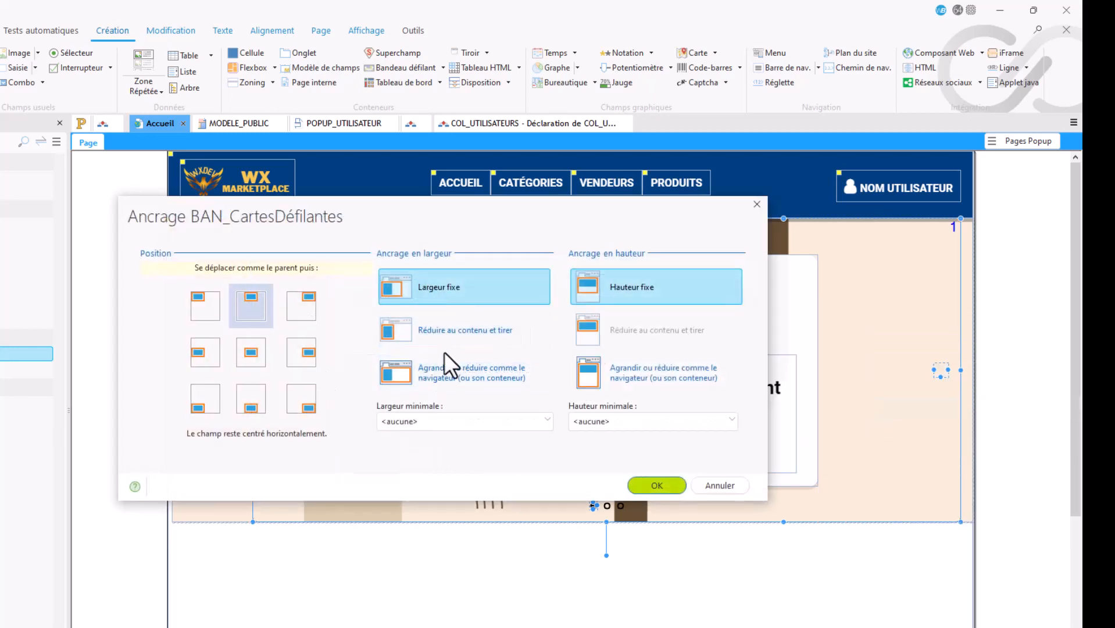
{"action": "left_click", "coordinate": [434, 372]}
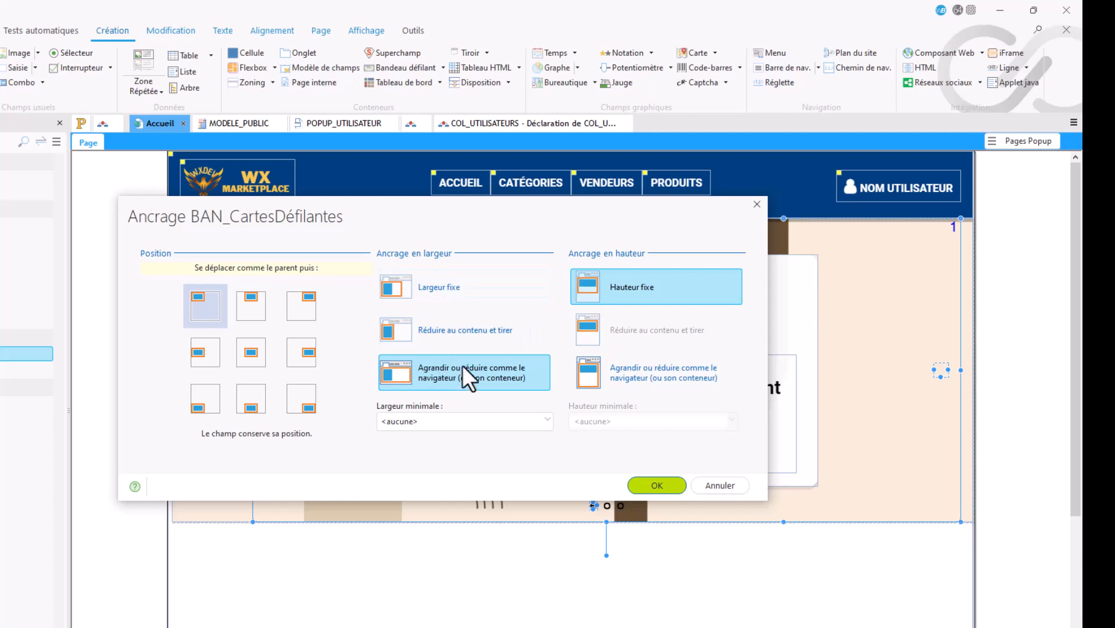
{"action": "left_click", "coordinate": [663, 484]}
- Extend the banner's Fond background to the left until it meets the page's edge
{"action": "left_click", "coordinate": [187, 347]}
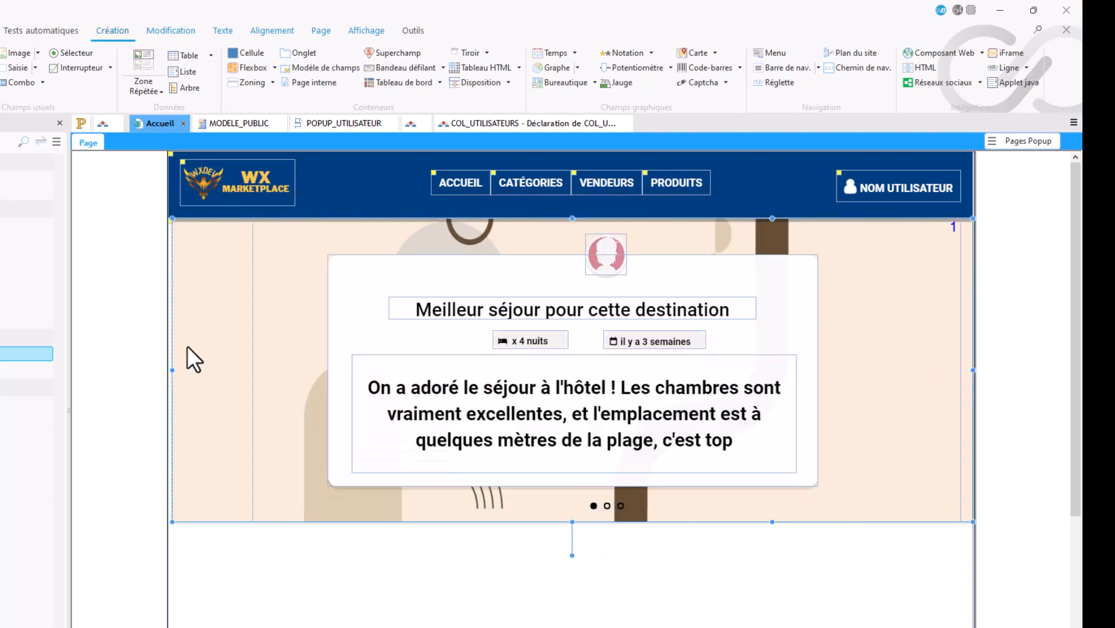
{"action": "left_click_drag", "start_coordinate": [174, 369], "coordinate": [168, 369]}
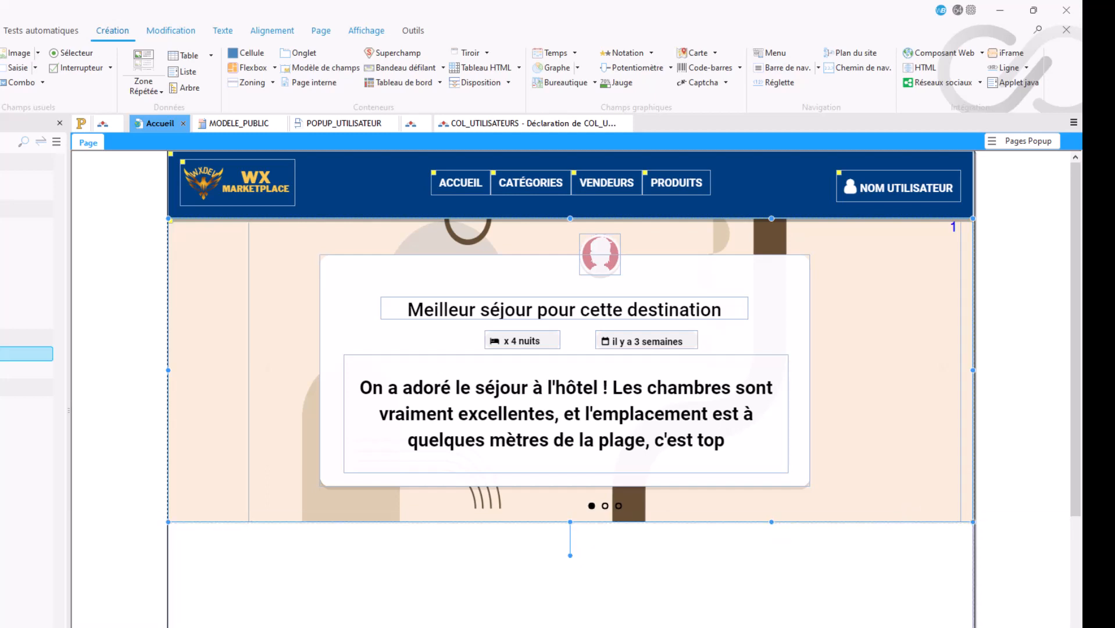
{"action": "left_click", "coordinate": [872, 371]}
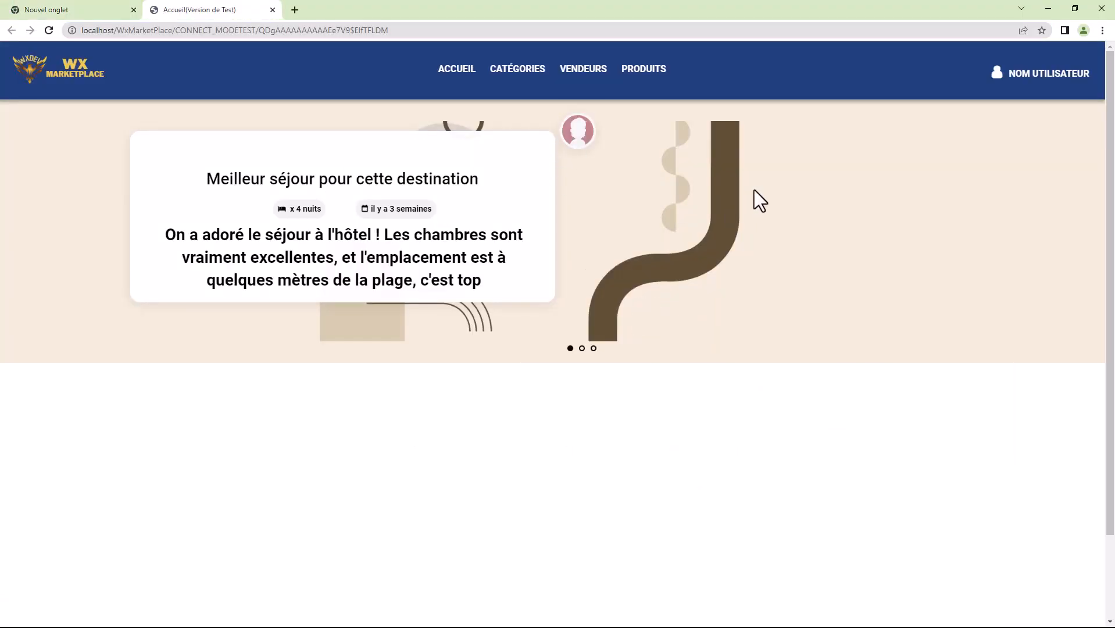
- Check how the banner, card and avatar adapt in the browser test at different window widths, and return to the page editor
{"action": "scroll", "coordinate": [877, 278], "scroll_direction": "down", "scroll_amount": 2}
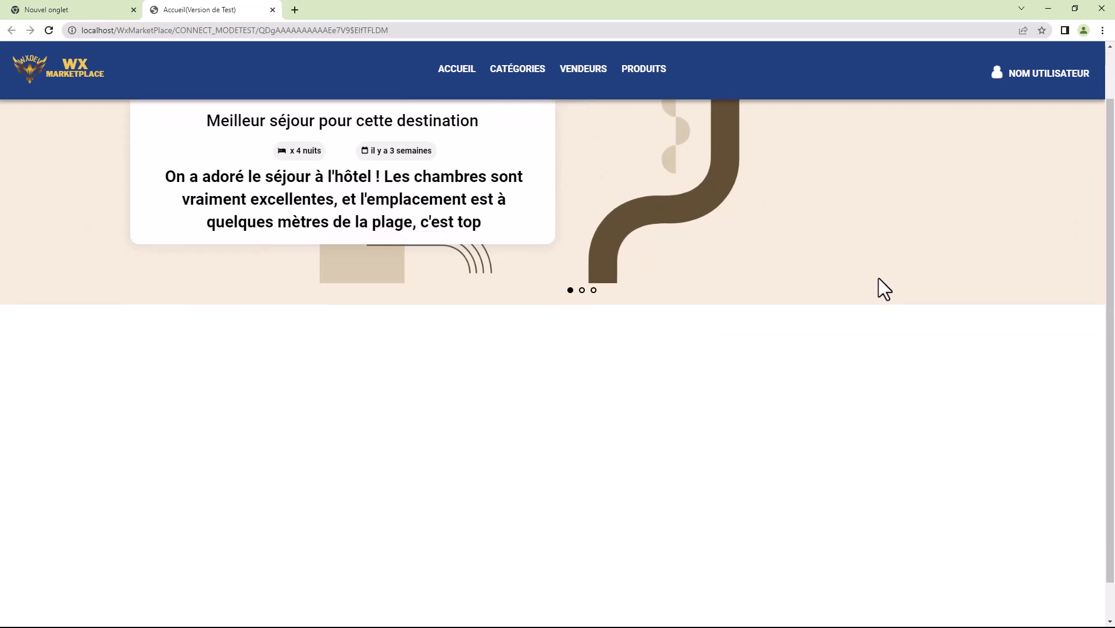
{"action": "scroll", "coordinate": [879, 275], "scroll_direction": "up", "scroll_amount": 2}
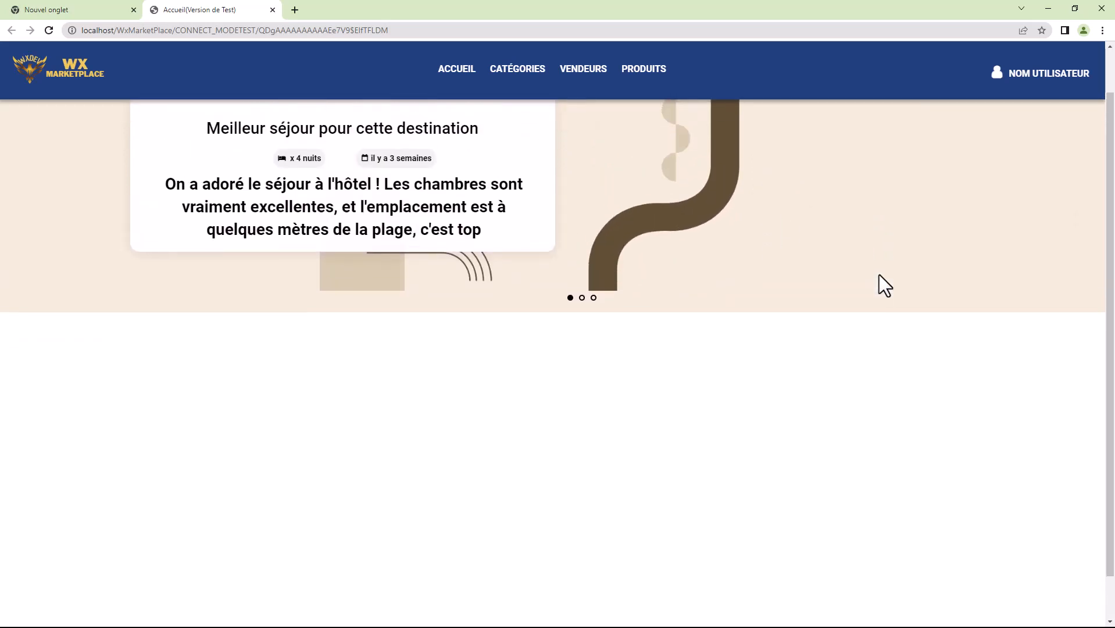
{"action": "left_click", "coordinate": [1074, 8]}
{"action": "left_click_drag", "start_coordinate": [568, 249], "coordinate": [480, 39]}
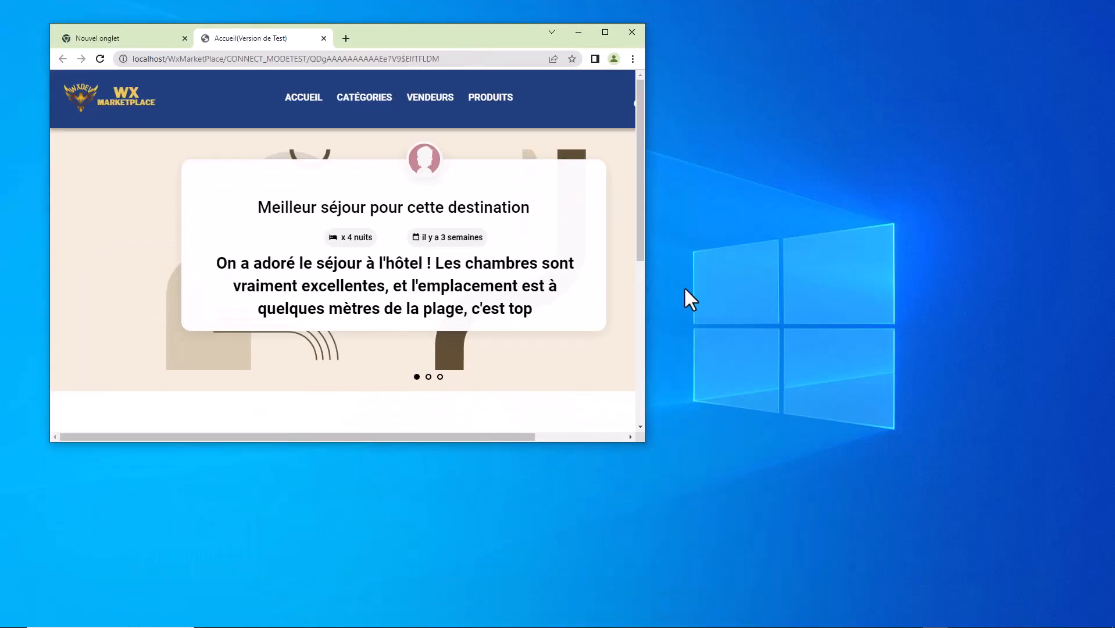
{"action": "left_click_drag", "start_coordinate": [642, 319], "coordinate": [847, 330]}
{"action": "left_click_drag", "start_coordinate": [917, 332], "coordinate": [825, 296]}
{"action": "left_click", "coordinate": [808, 33]}
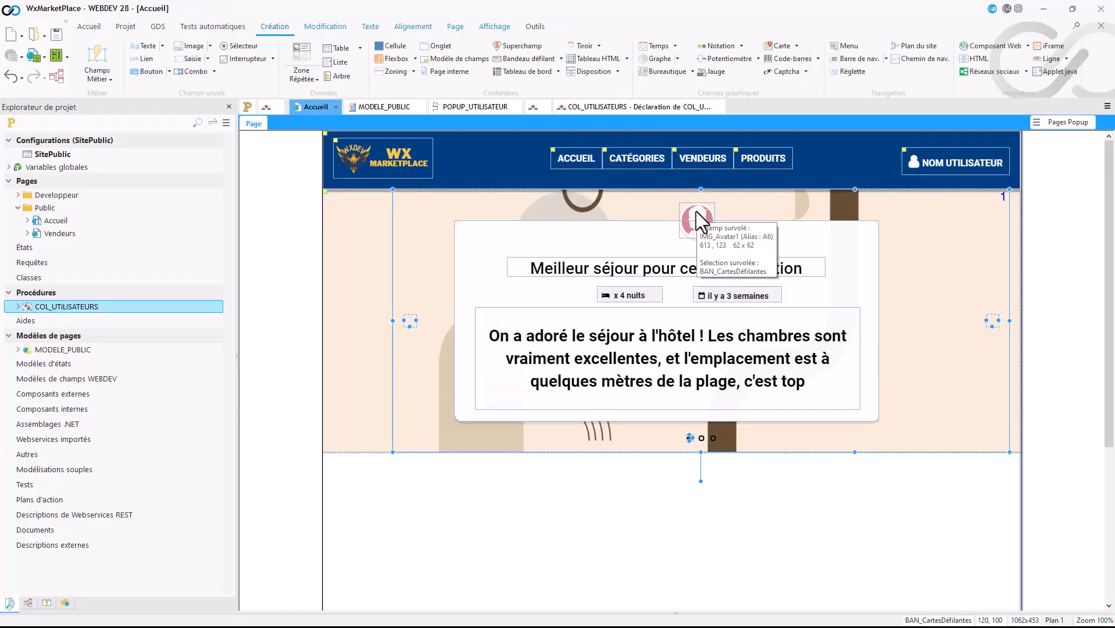
- Check the anchoring settings of the avatar image IMG_Avatar1 above the card
{"action": "right_click", "coordinate": [695, 211]}
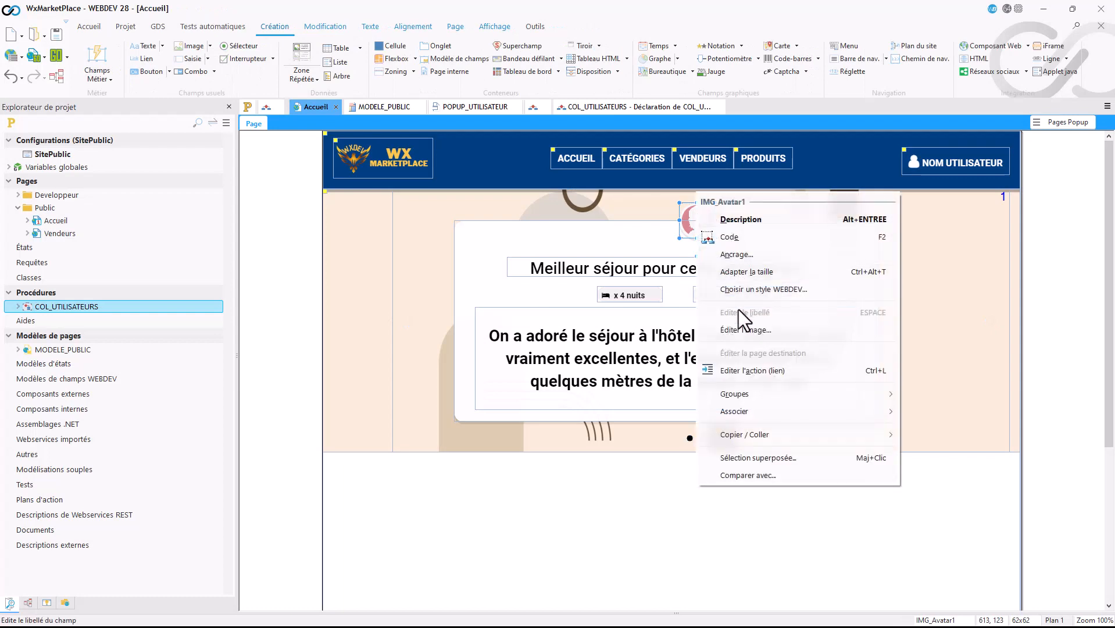
{"action": "left_click", "coordinate": [740, 255]}
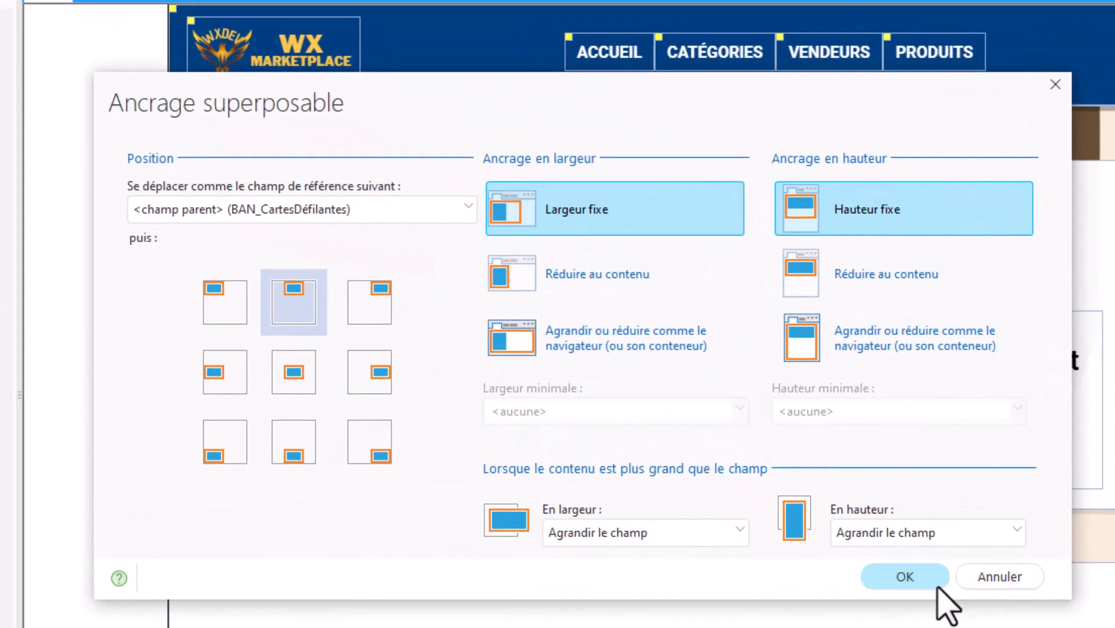
{"action": "left_click", "coordinate": [746, 460]}
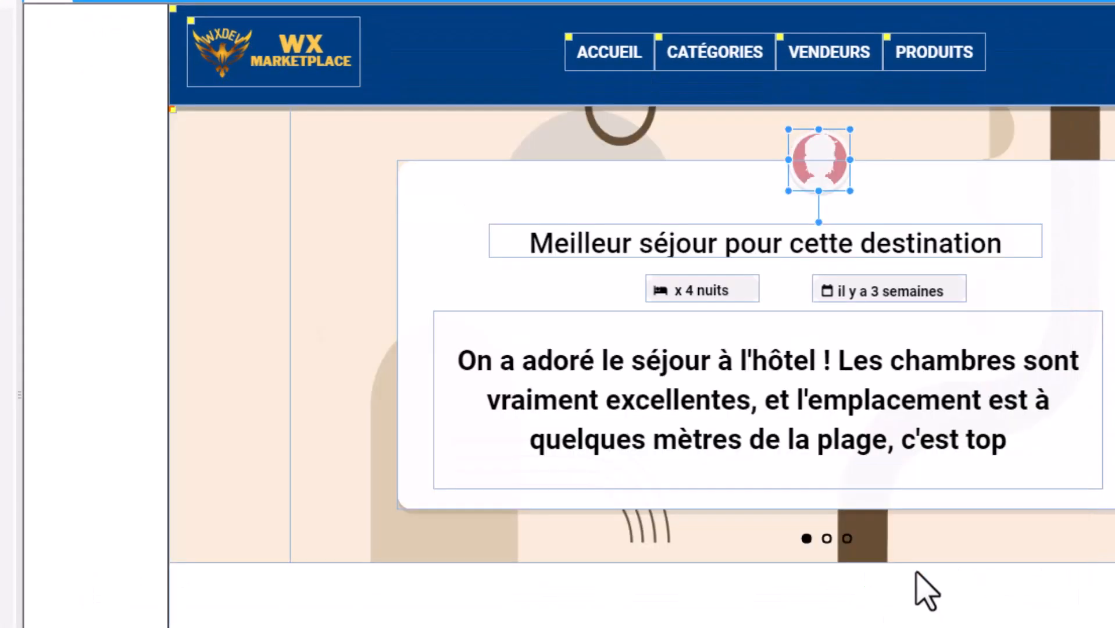
- Anchor CELL_Carte1 so that it stays horizontally centred at the top of its parent
{"action": "left_click", "coordinate": [674, 185]}
{"action": "right_click", "coordinate": [674, 185]}
{"action": "left_click", "coordinate": [755, 254]}
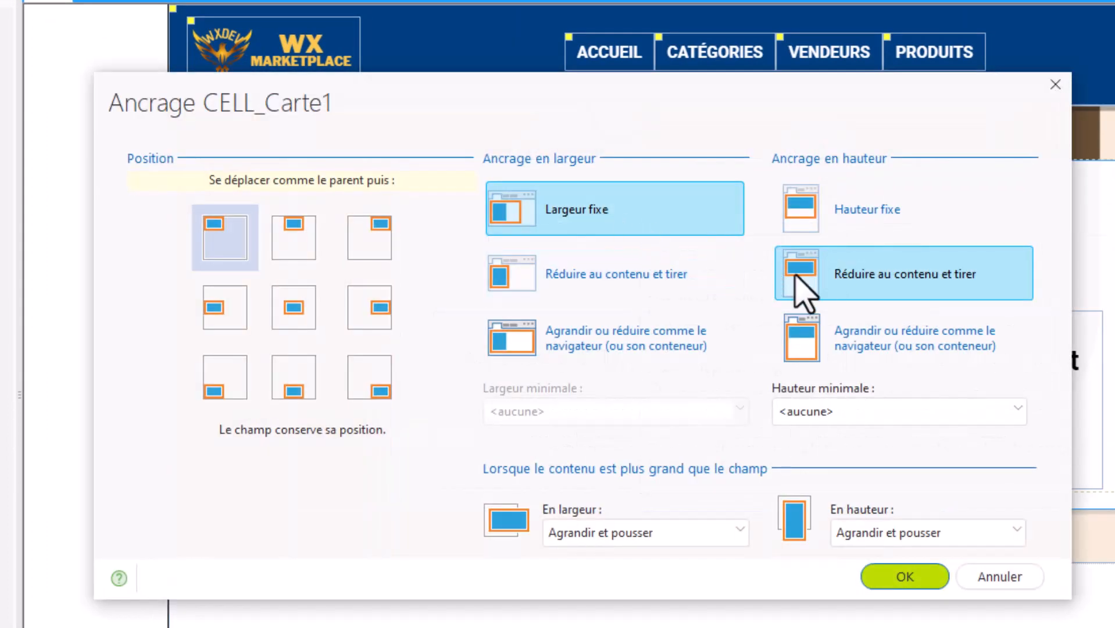
{"action": "left_click", "coordinate": [292, 239]}
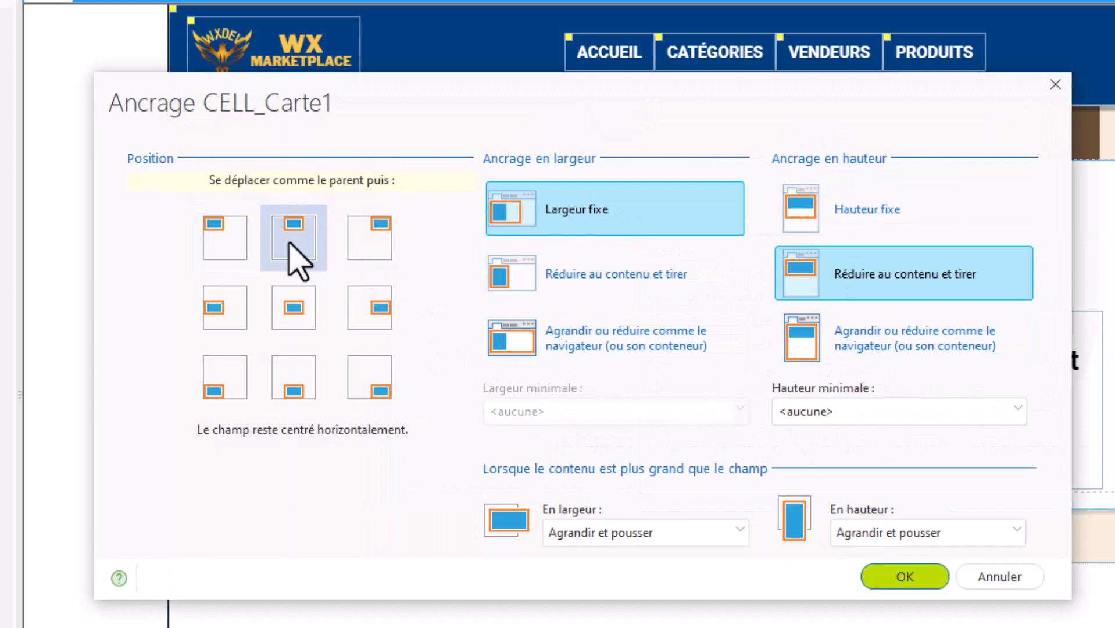
{"action": "left_click", "coordinate": [910, 581]}
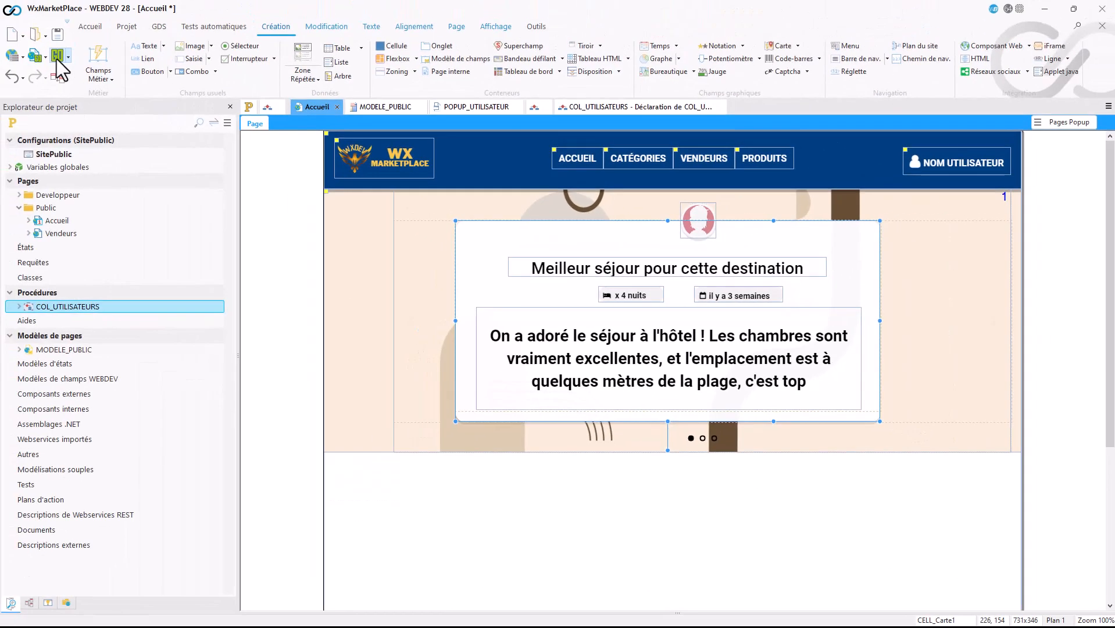
- Test the site, check the card's centring with the browser window resized, and close the test page
{"action": "left_click", "coordinate": [56, 56]}
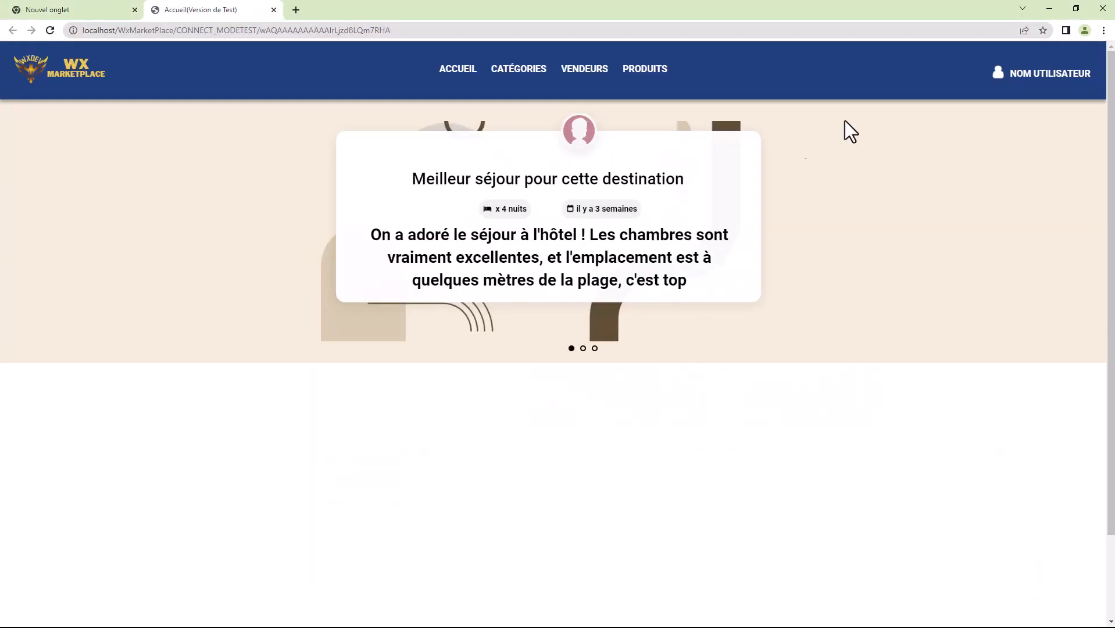
{"action": "left_click", "coordinate": [1076, 8]}
{"action": "left_click_drag", "start_coordinate": [820, 314], "coordinate": [853, 393]}
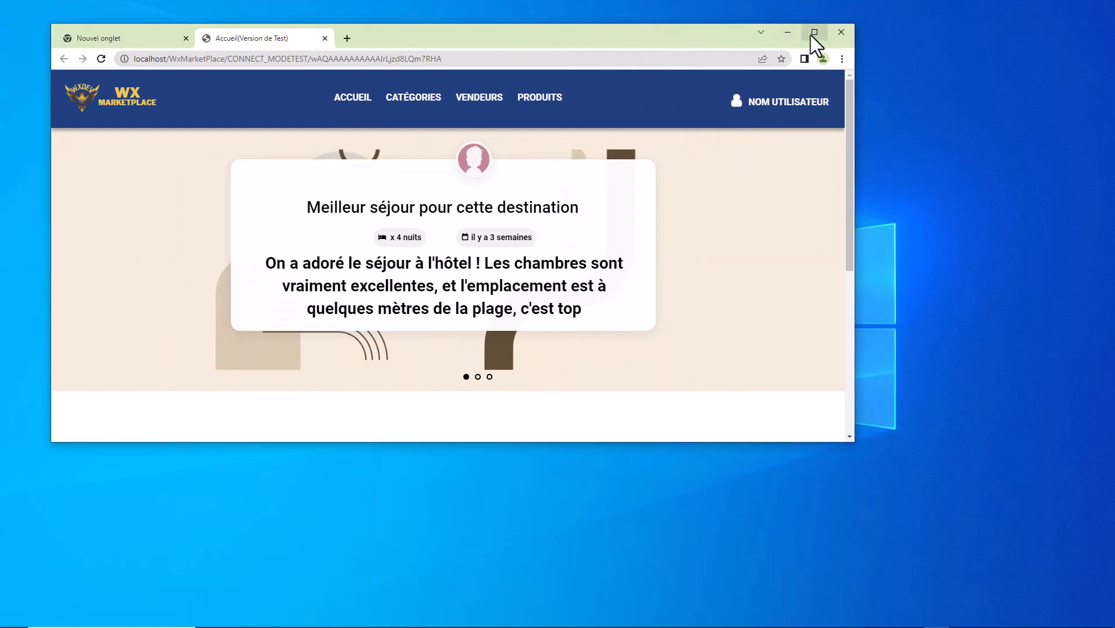
{"action": "left_click", "coordinate": [324, 38]}
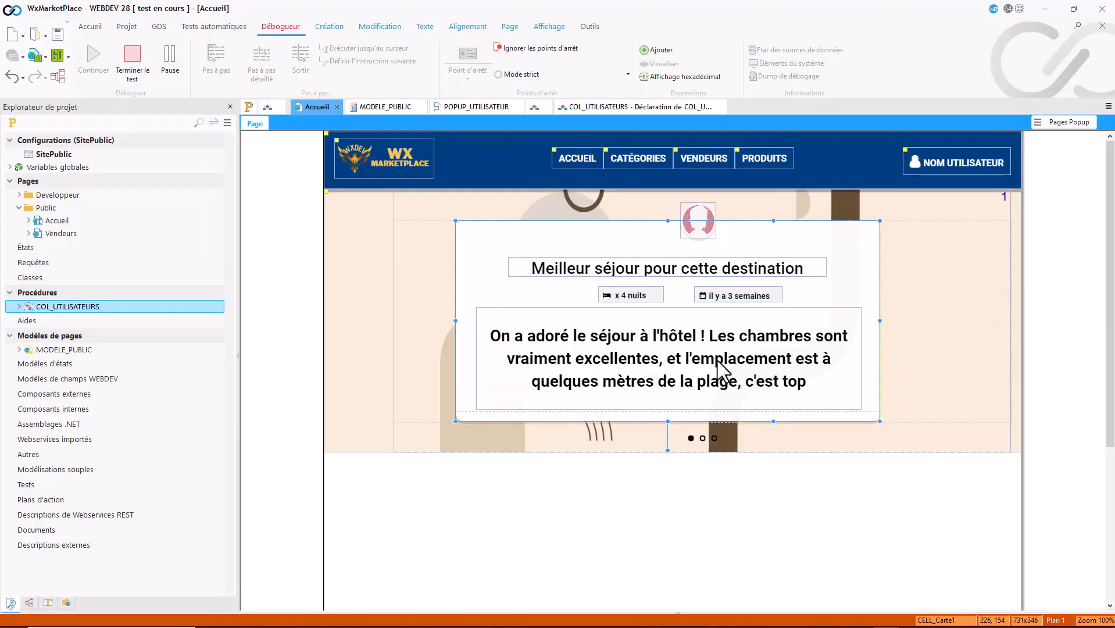
- Examine the elements of the banner's first plan: title, two info chips, review text and the CELL_Carte1 card
{"action": "left_click", "coordinate": [935, 292]}
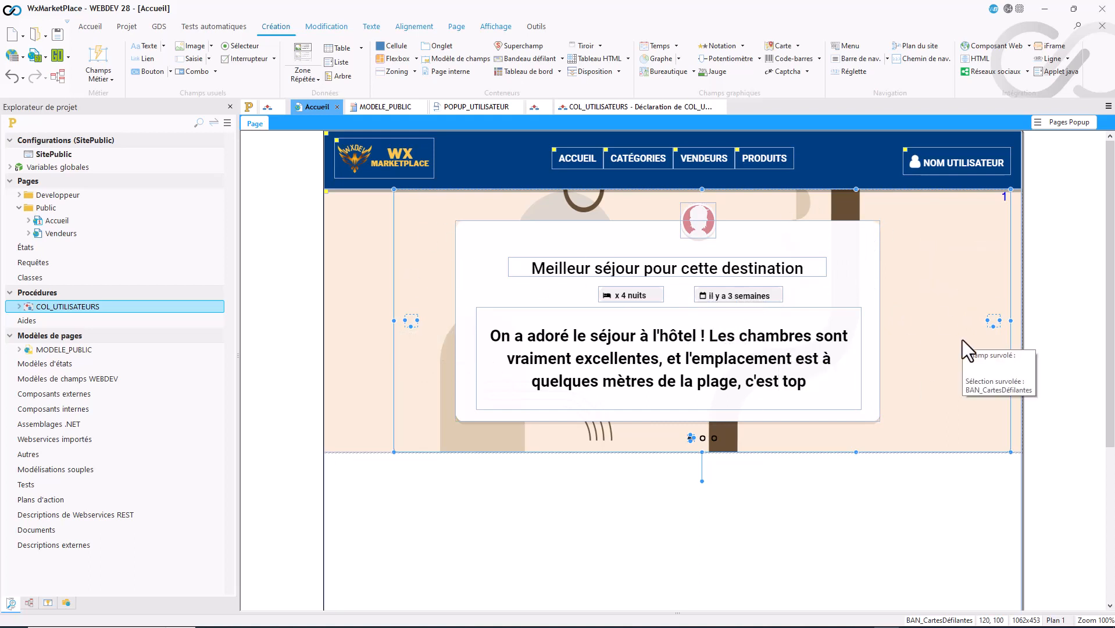
{"action": "left_click", "coordinate": [579, 272]}
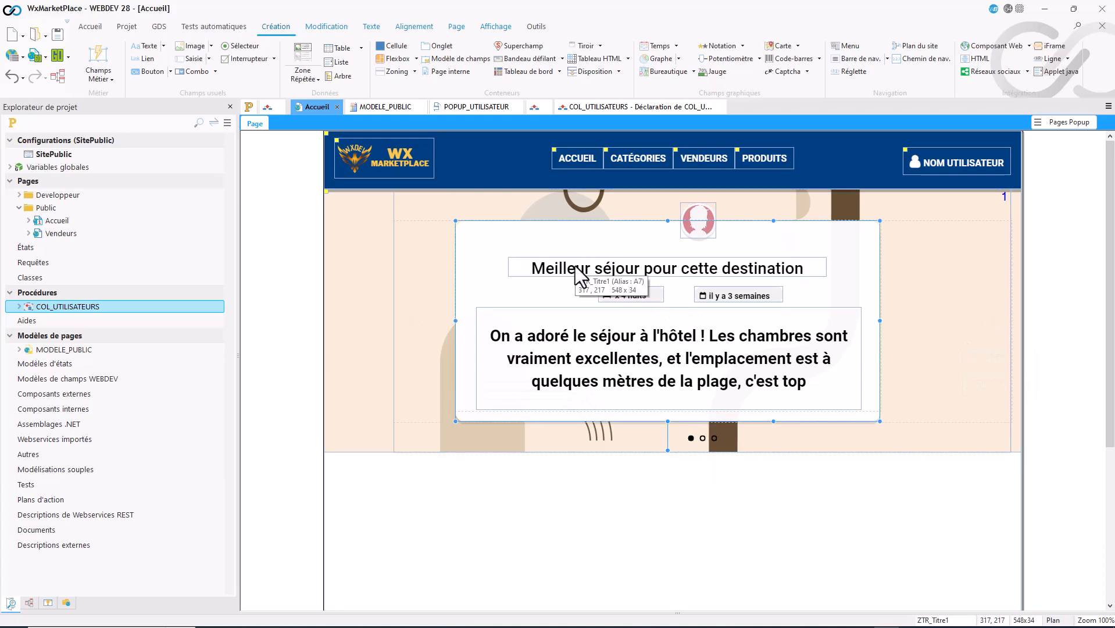
{"action": "left_click", "coordinate": [624, 291]}
{"action": "left_click", "coordinate": [742, 290]}
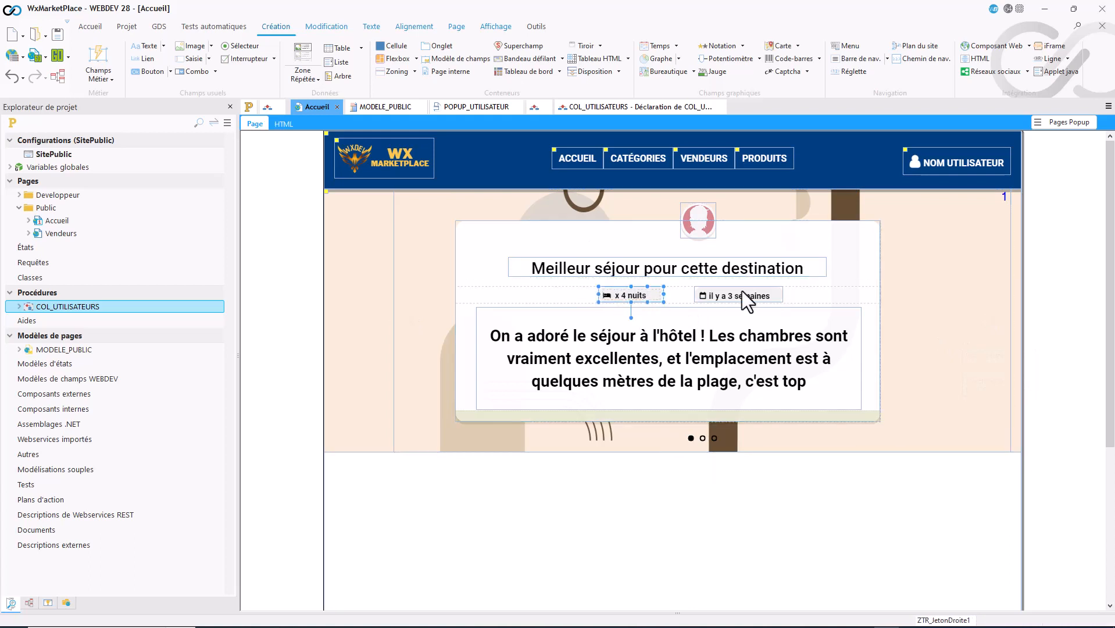
{"action": "left_click", "coordinate": [687, 340]}
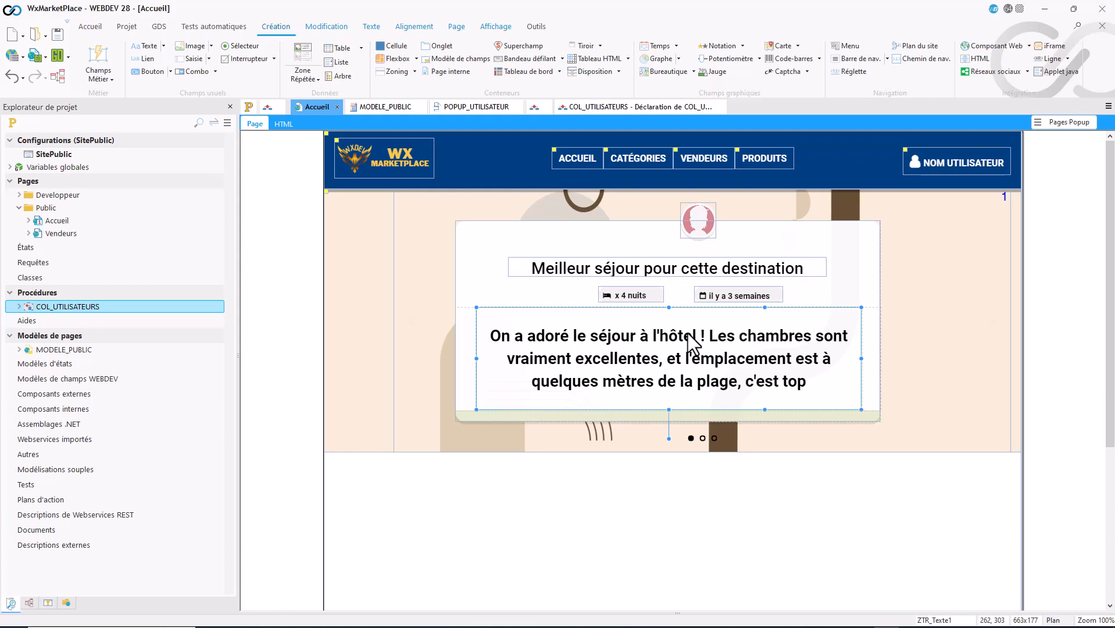
{"action": "left_click", "coordinate": [876, 271]}
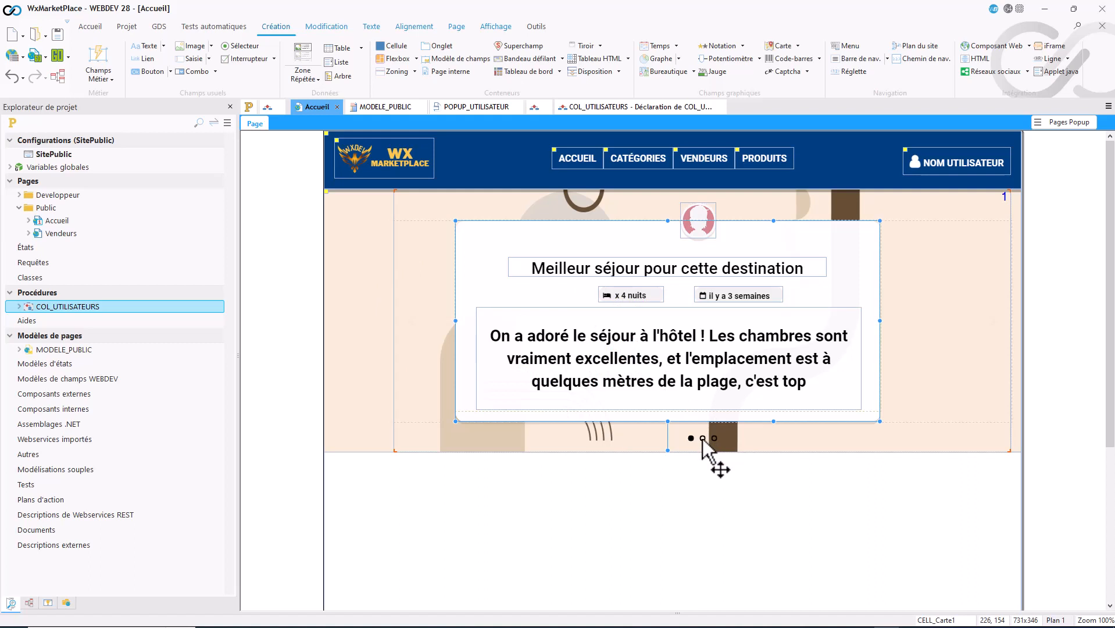
- Browse back and forth through the banner's three plans in the page editor to compare their card contents
{"action": "left_click", "coordinate": [702, 439]}
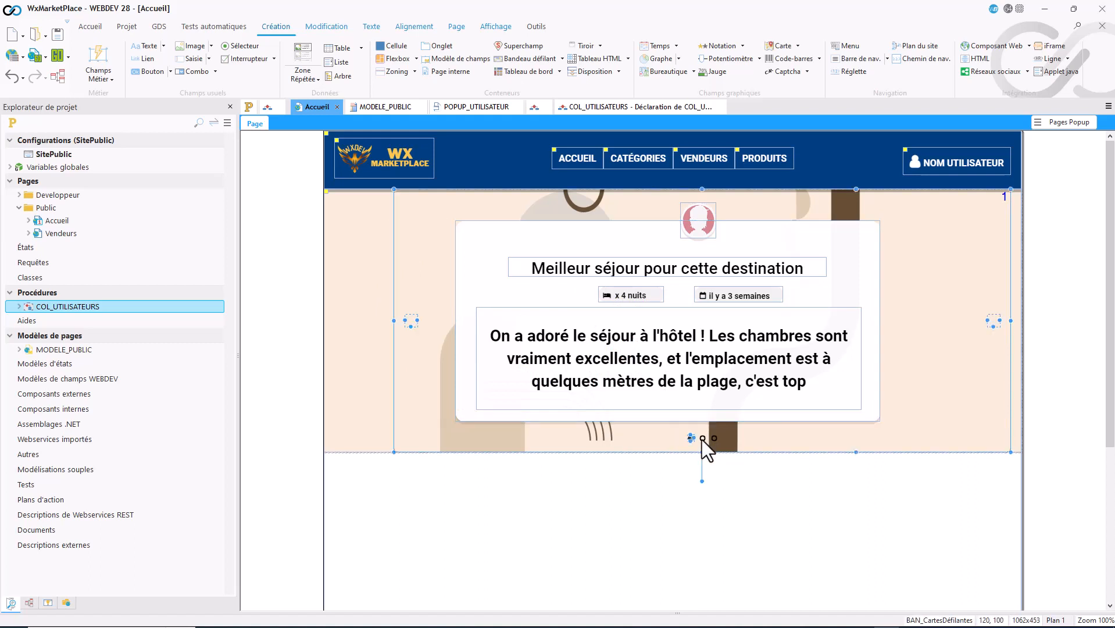
{"action": "left_click", "coordinate": [704, 440]}
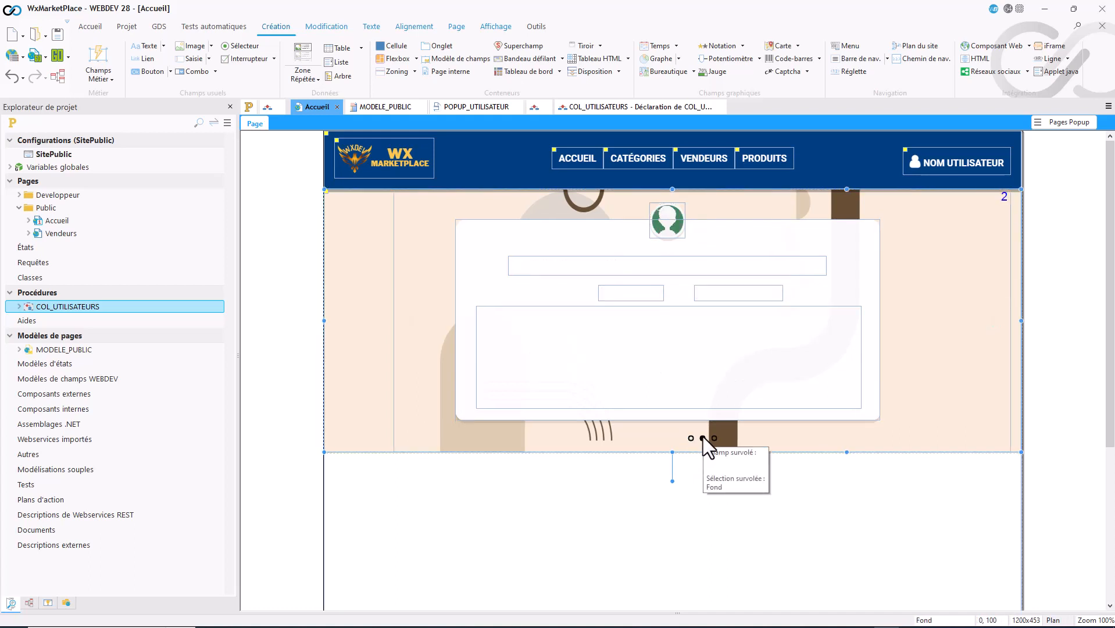
{"action": "left_click", "coordinate": [714, 438]}
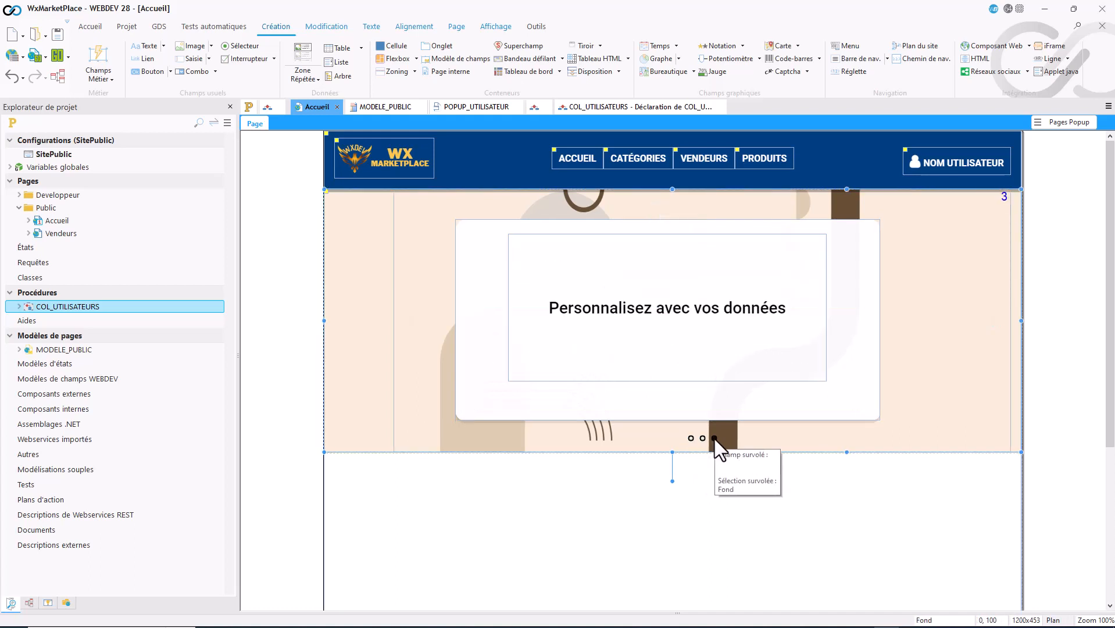
{"action": "left_click", "coordinate": [703, 438]}
{"action": "left_click", "coordinate": [694, 439]}
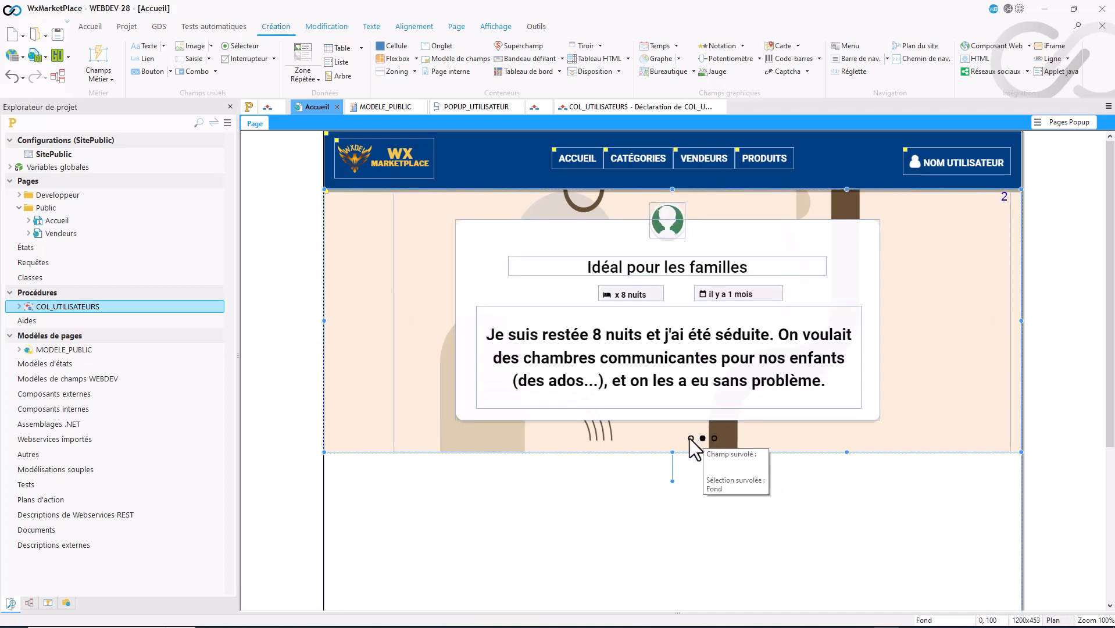
{"action": "left_click", "coordinate": [702, 439]}
{"action": "left_click", "coordinate": [714, 439]}
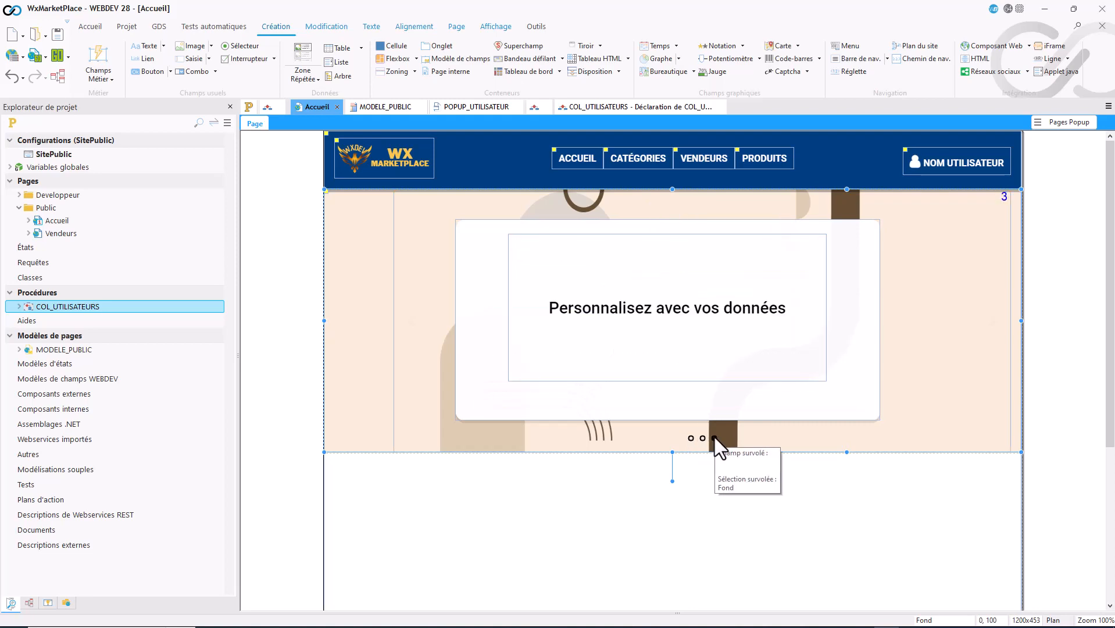
{"action": "left_click", "coordinate": [703, 438]}
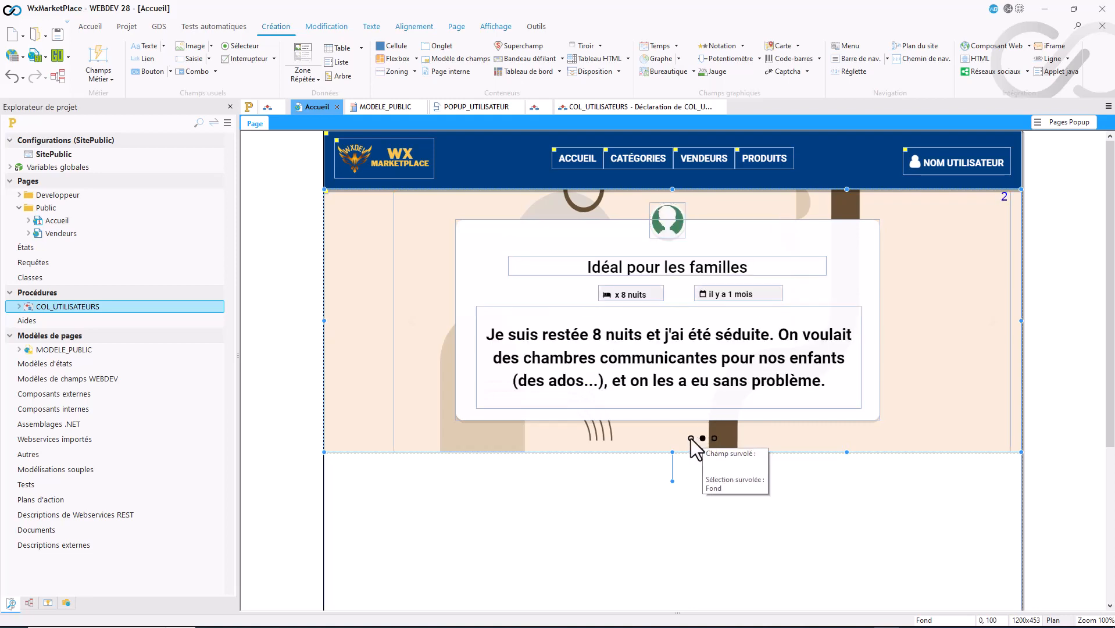
{"action": "left_click", "coordinate": [692, 438]}
{"action": "left_click", "coordinate": [702, 438]}
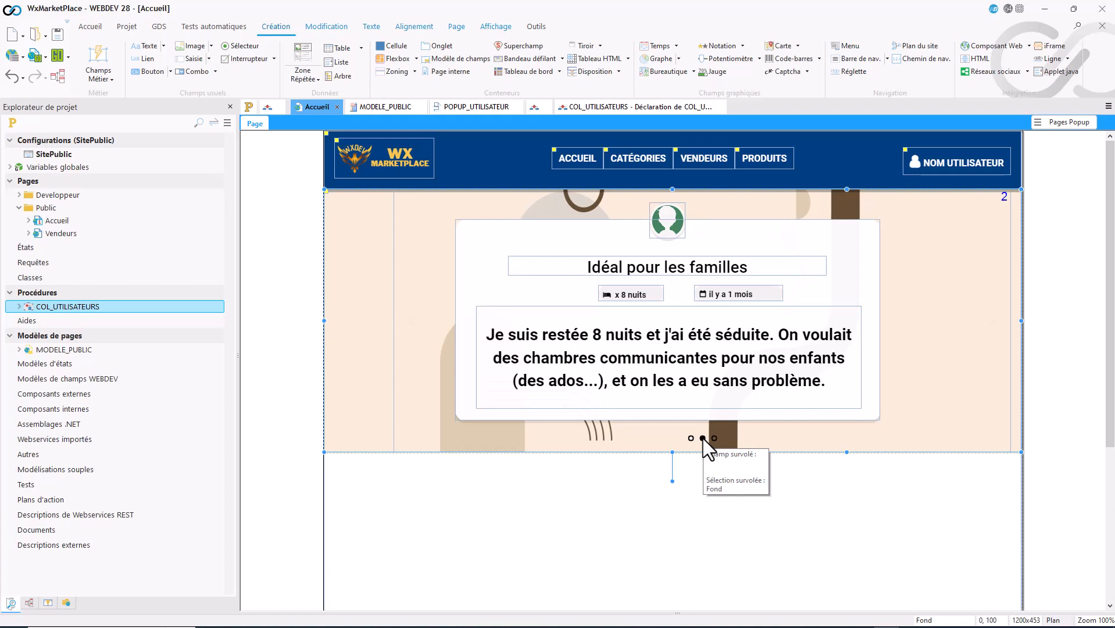
{"action": "left_click", "coordinate": [715, 439]}
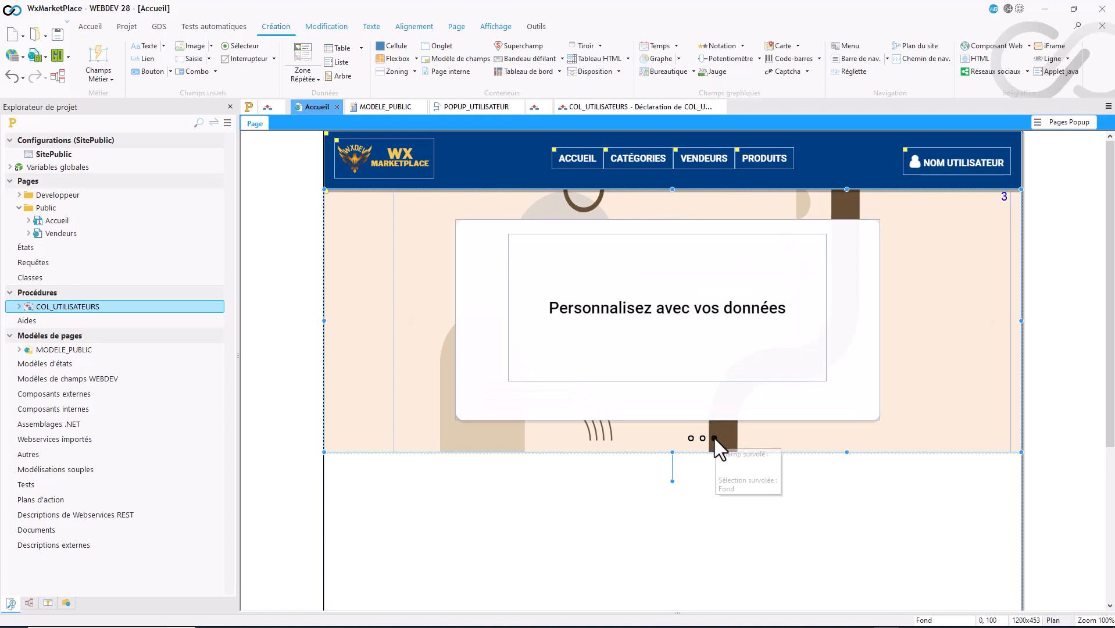
{"action": "left_click", "coordinate": [703, 439]}
{"action": "left_click", "coordinate": [691, 439]}
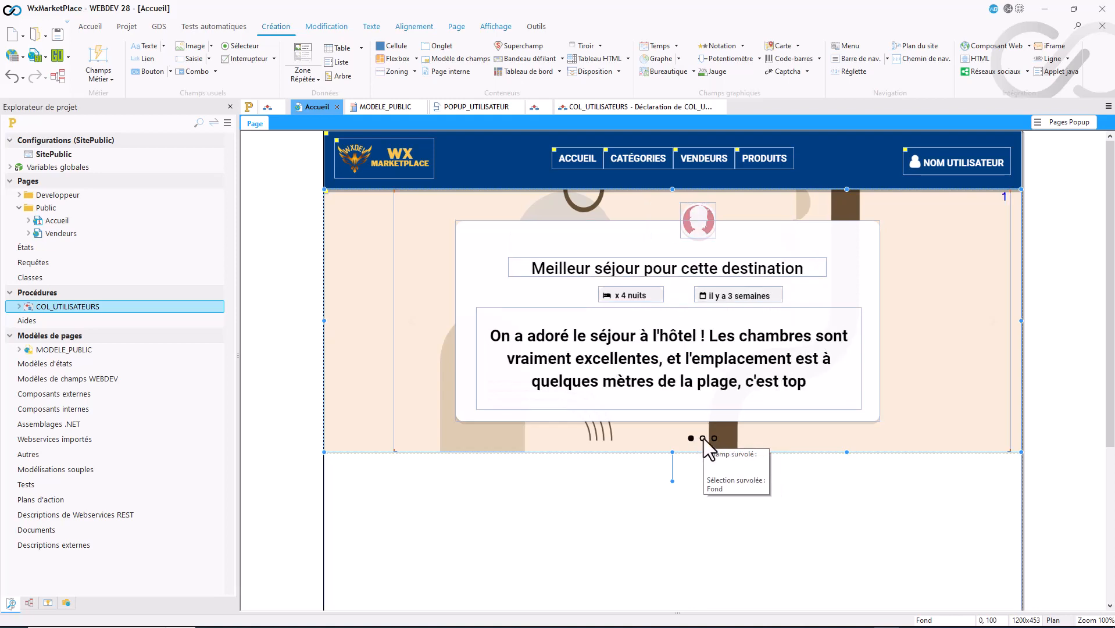
{"action": "left_click", "coordinate": [703, 438]}
{"action": "left_click", "coordinate": [714, 438]}
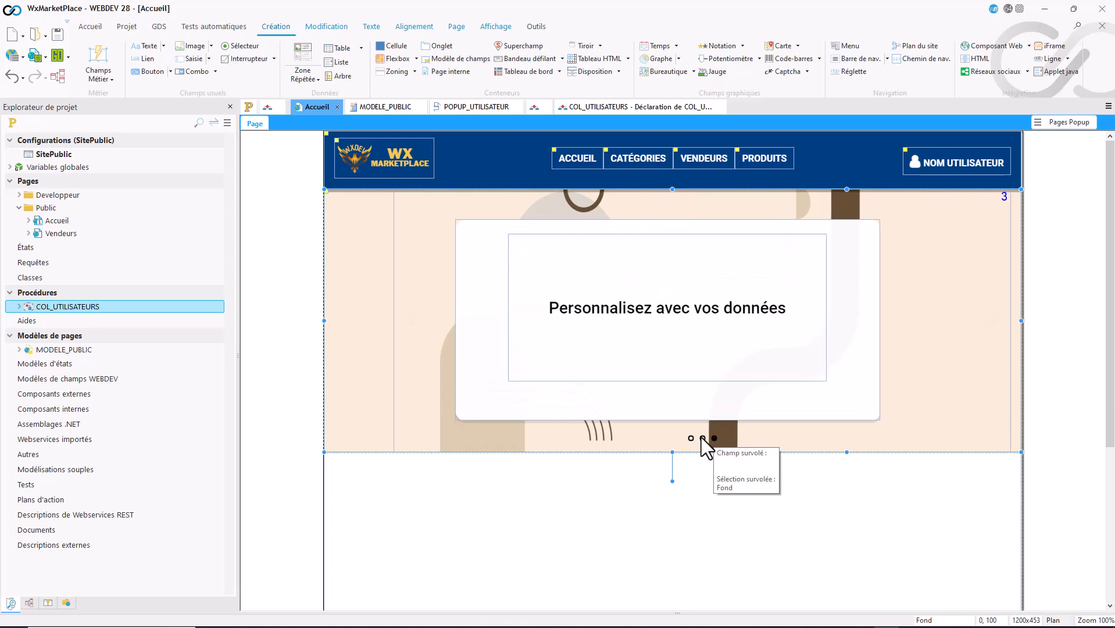
{"action": "left_click", "coordinate": [703, 439]}
{"action": "left_click", "coordinate": [691, 438]}
{"action": "left_click", "coordinate": [702, 438]}
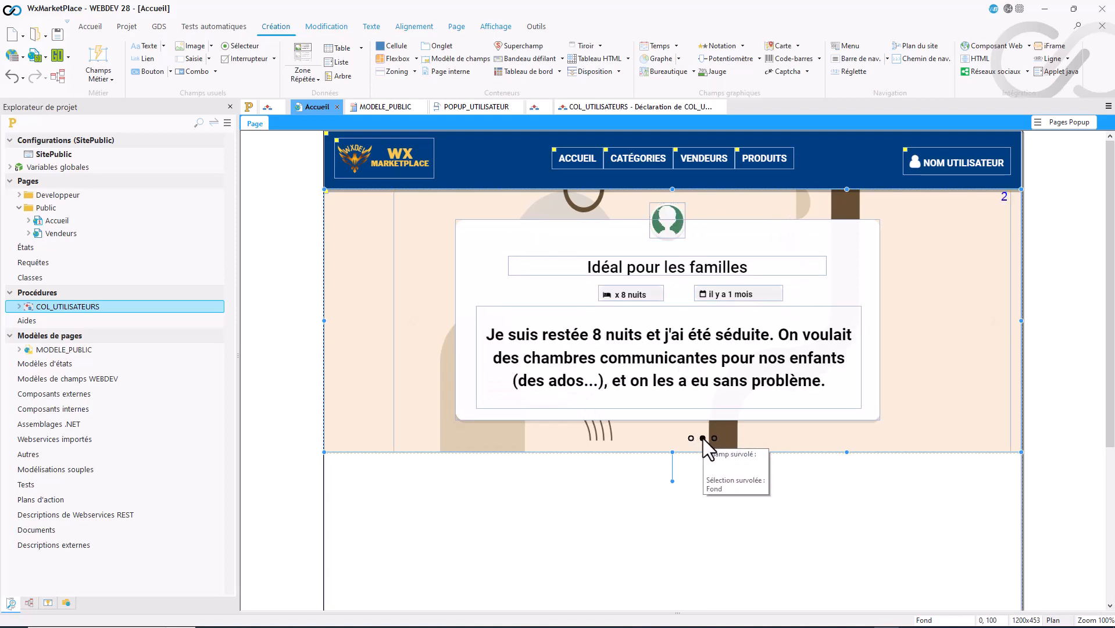
{"action": "left_click", "coordinate": [714, 438]}
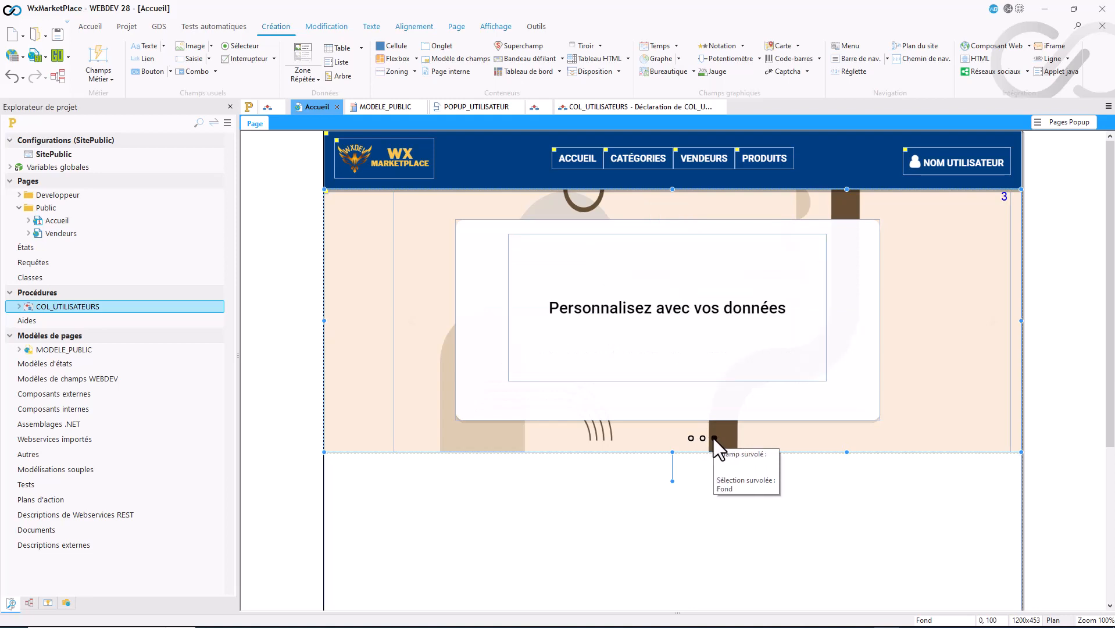
- Review the existing plans in the description of BAN_CartesDéfilantes, add a fourth plan and validate
{"action": "left_click", "coordinate": [947, 297]}
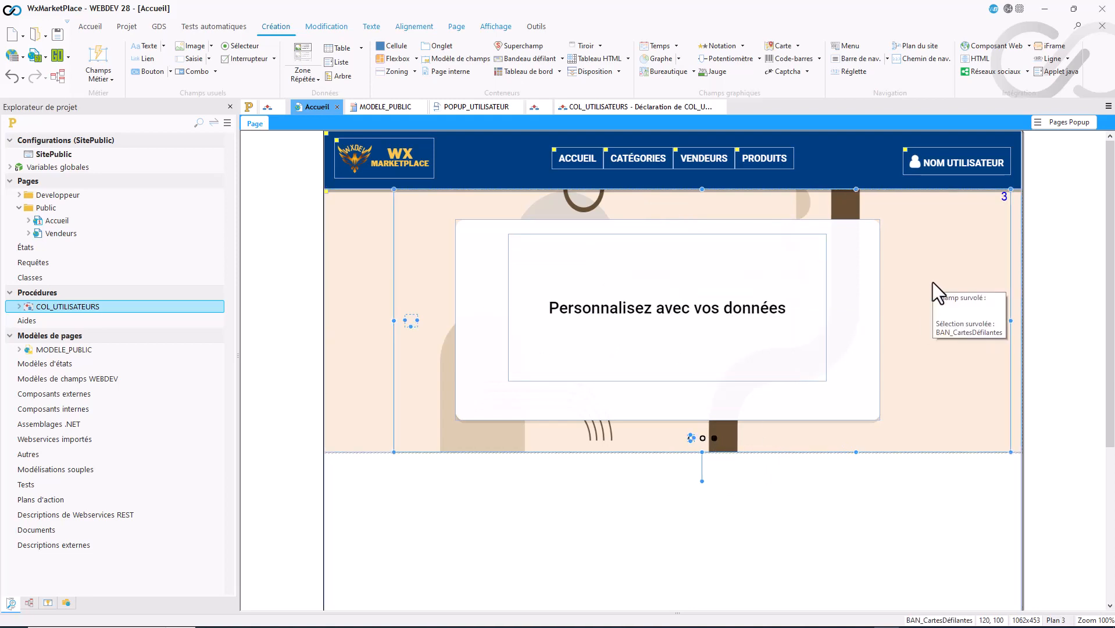
{"action": "double_click", "coordinate": [932, 281]}
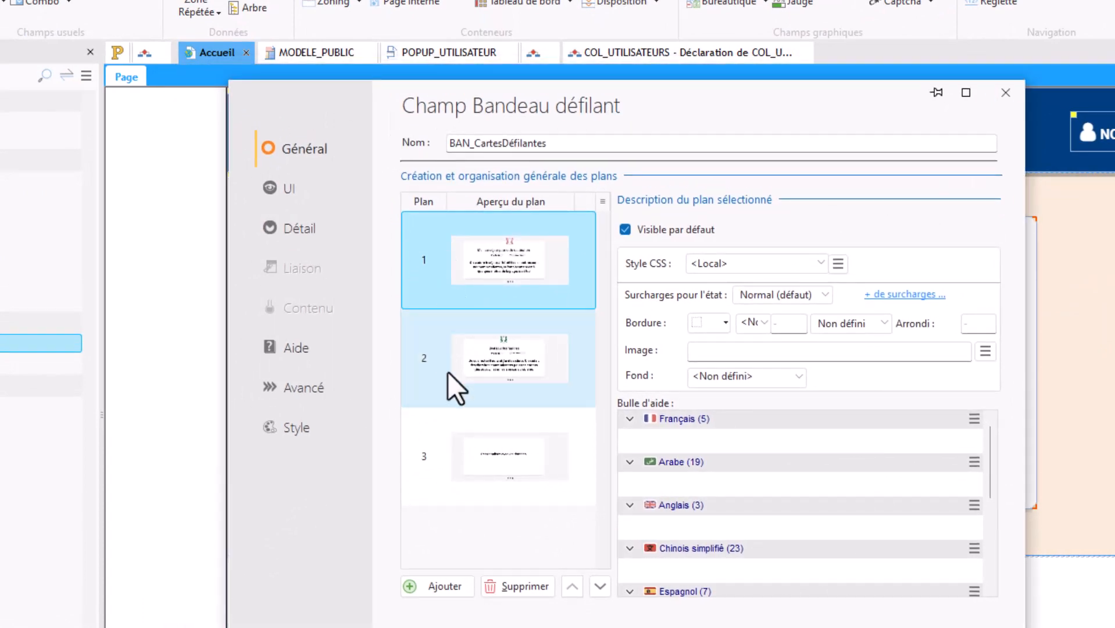
{"action": "left_click", "coordinate": [529, 345]}
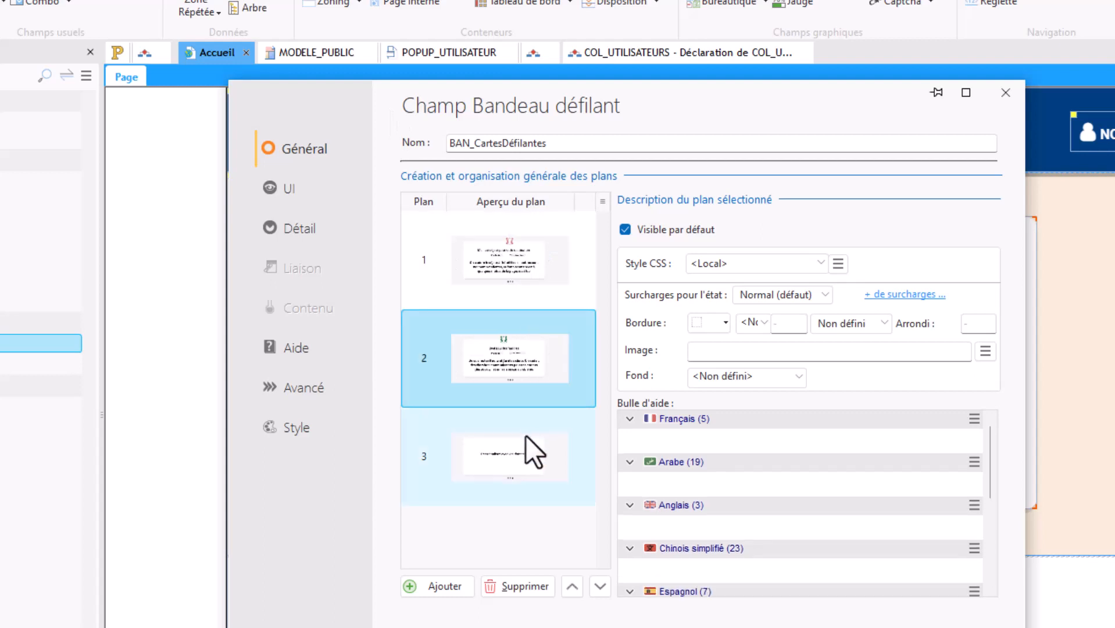
{"action": "left_click", "coordinate": [520, 269]}
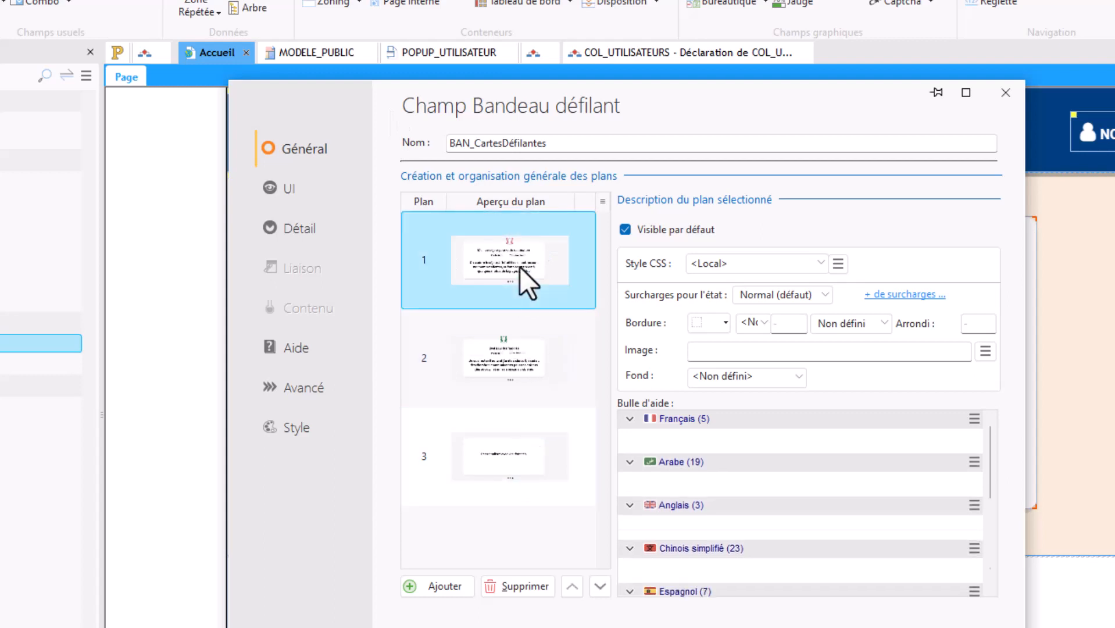
{"action": "left_click", "coordinate": [520, 339]}
{"action": "left_click", "coordinate": [502, 449]}
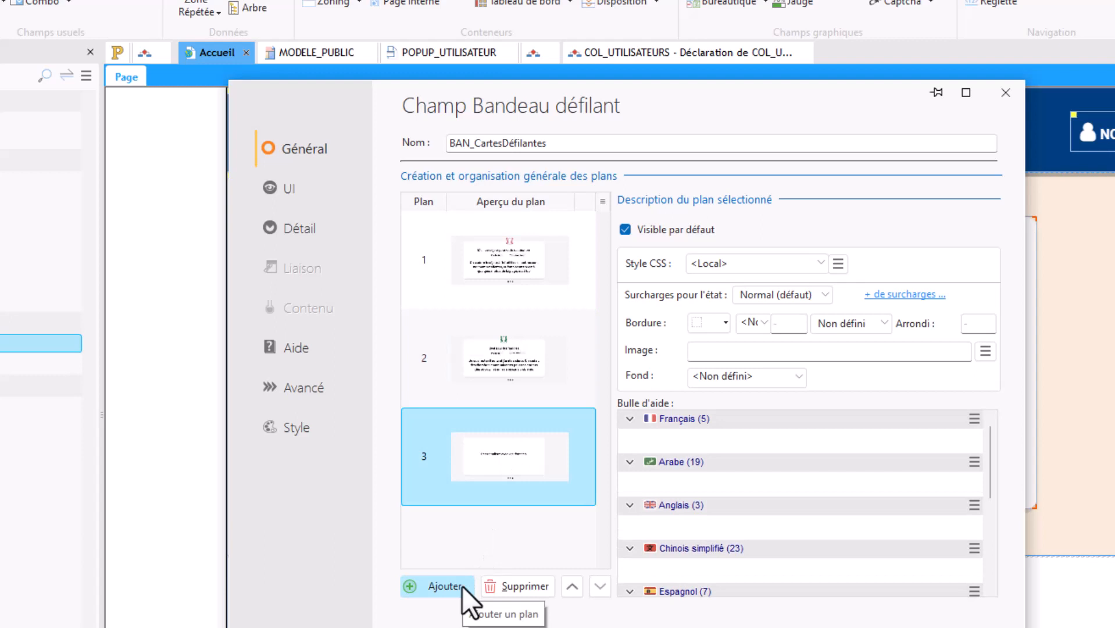
{"action": "left_click", "coordinate": [517, 261]}
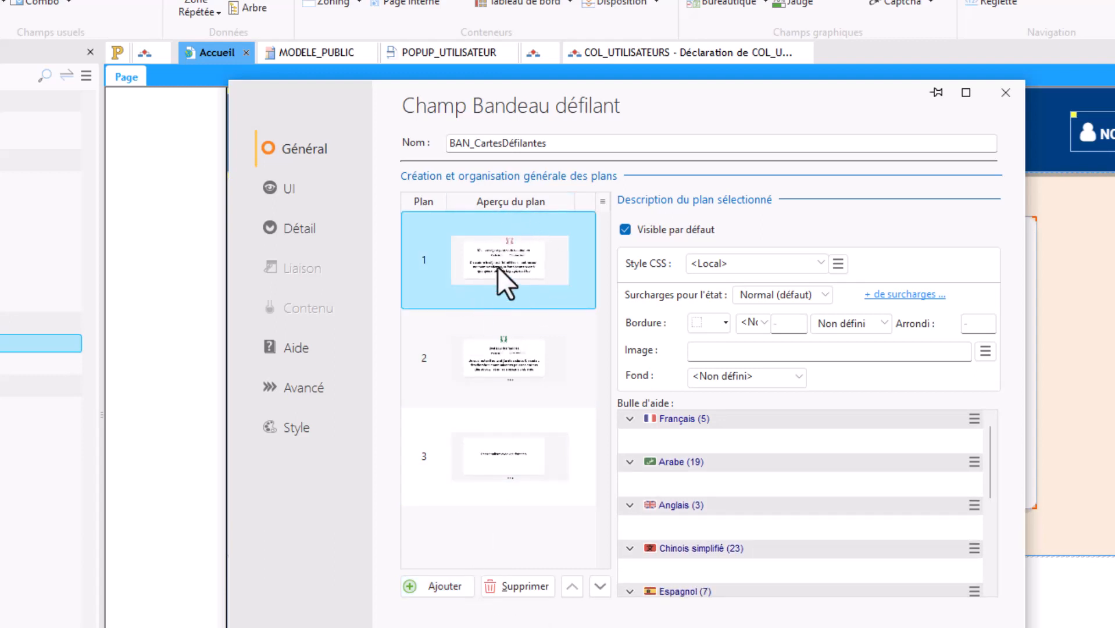
{"action": "left_click", "coordinate": [430, 588]}
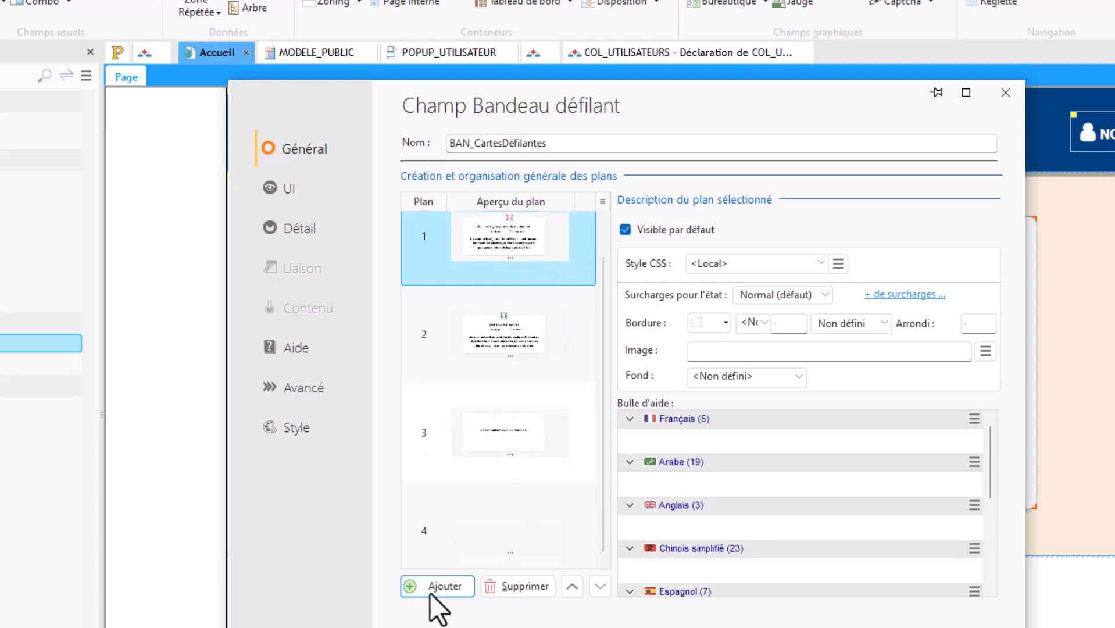
{"action": "key", "text": "Return"}
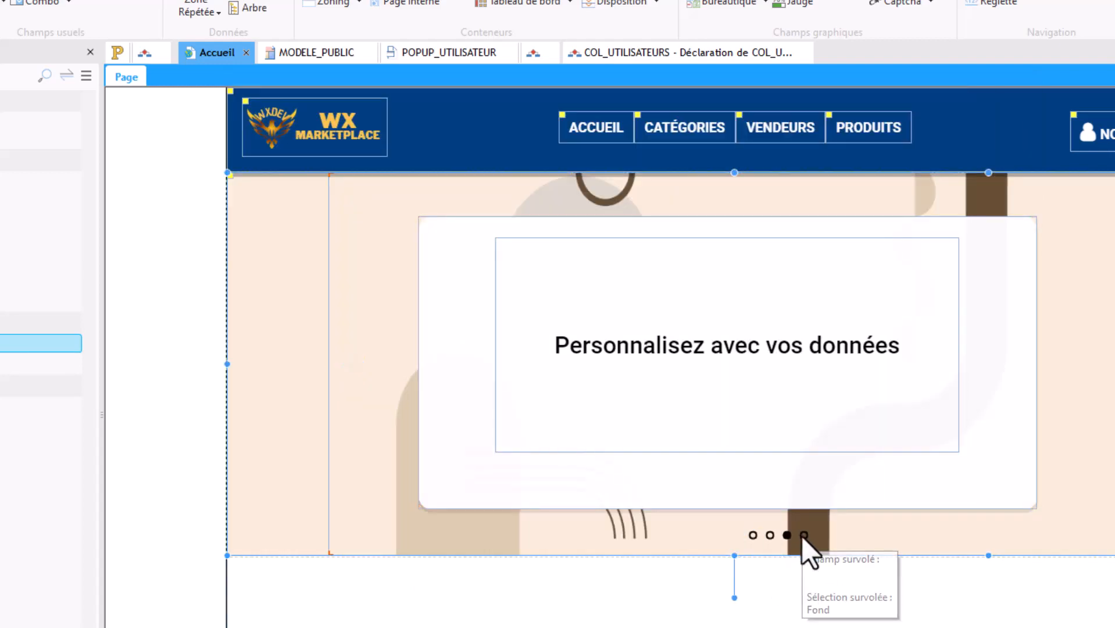
- Display the banner's fourth plan and place a check box (Interrupteur) with a radio selector (Sélecteur) below it
{"action": "left_click", "coordinate": [802, 534]}
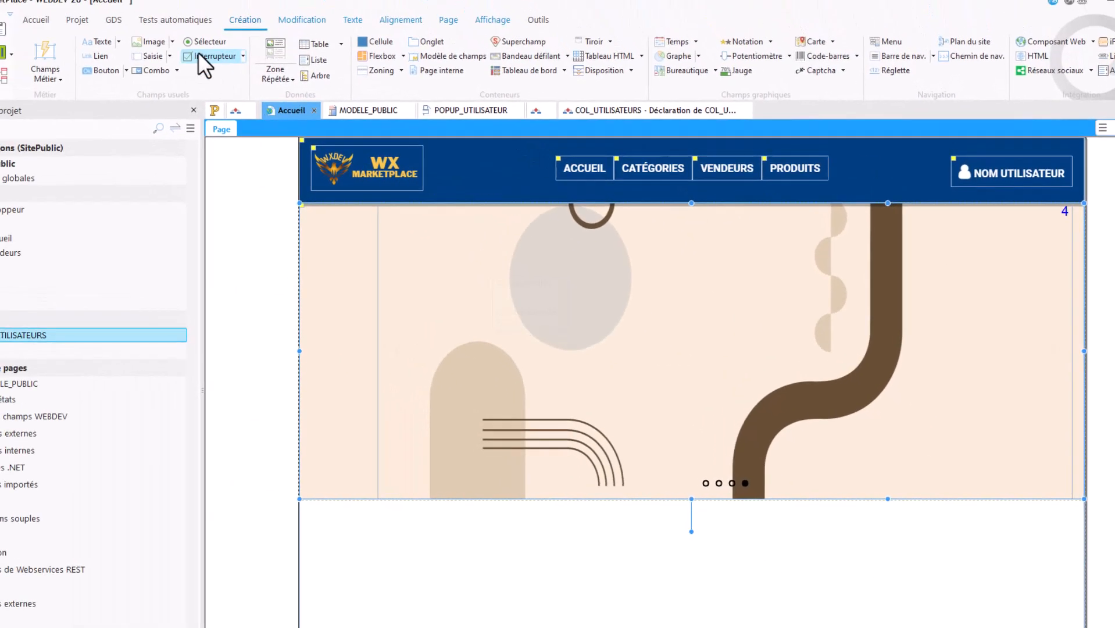
{"action": "left_click", "coordinate": [199, 56]}
{"action": "left_click", "coordinate": [466, 258]}
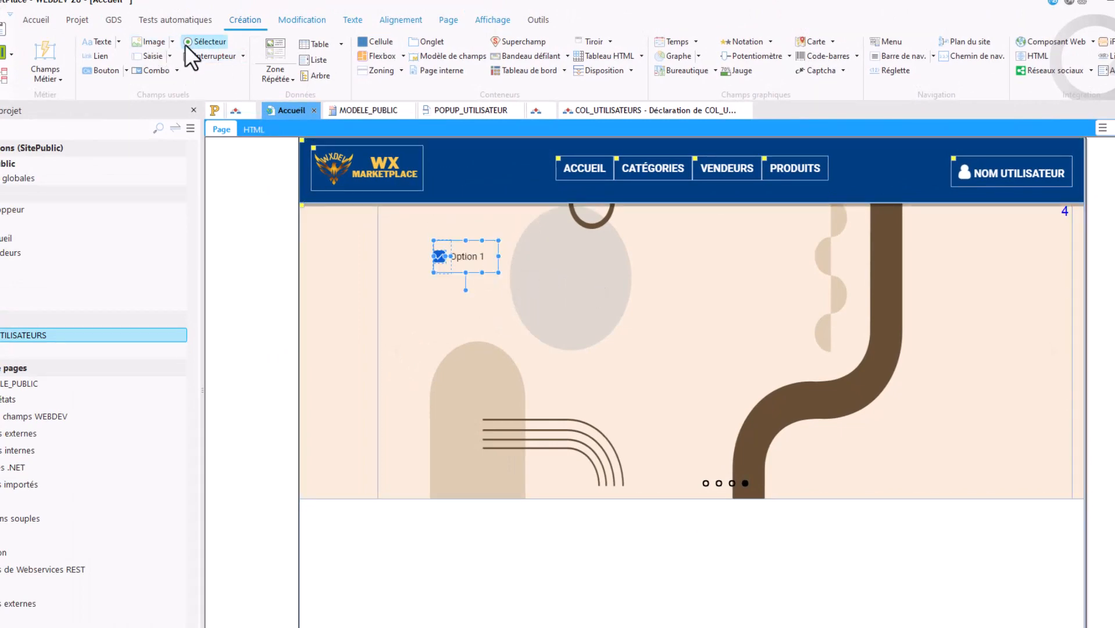
{"action": "left_click", "coordinate": [198, 55]}
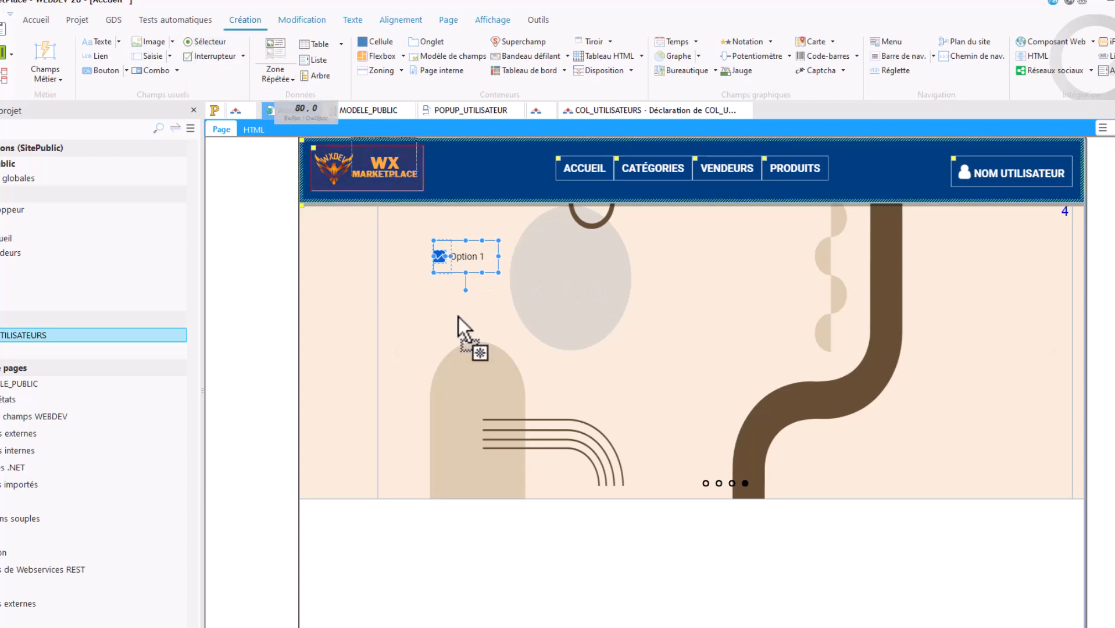
{"action": "left_click", "coordinate": [467, 297]}
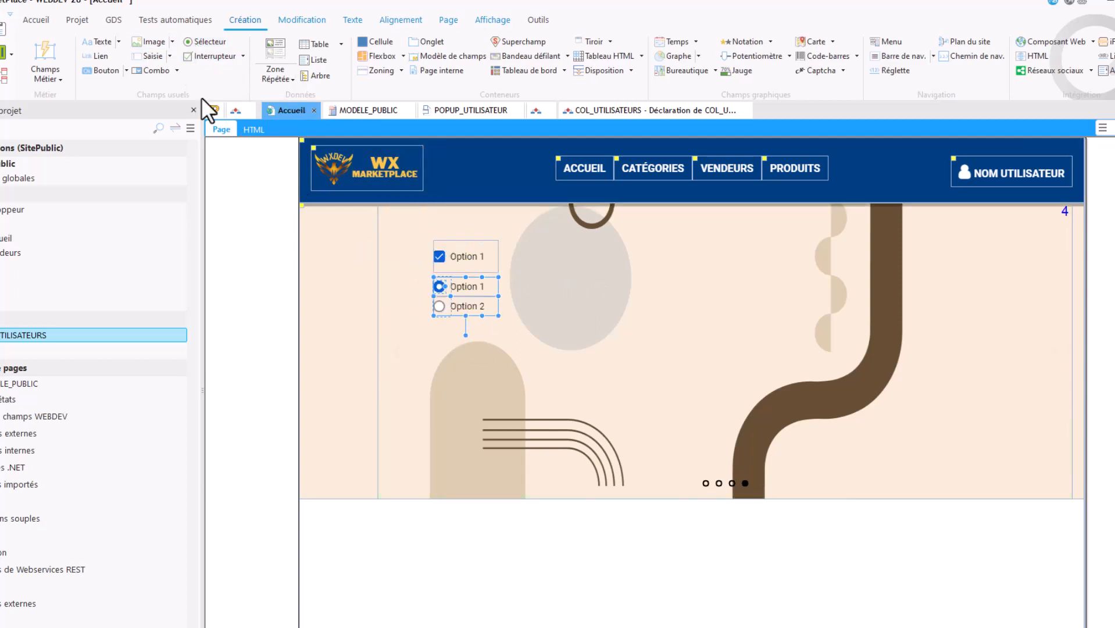
- Place a Combo field beside the check box on plan 4, filled by programming or a direct value list, keeping the wizard's defaults
{"action": "left_click", "coordinate": [135, 71]}
{"action": "left_click", "coordinate": [592, 259]}
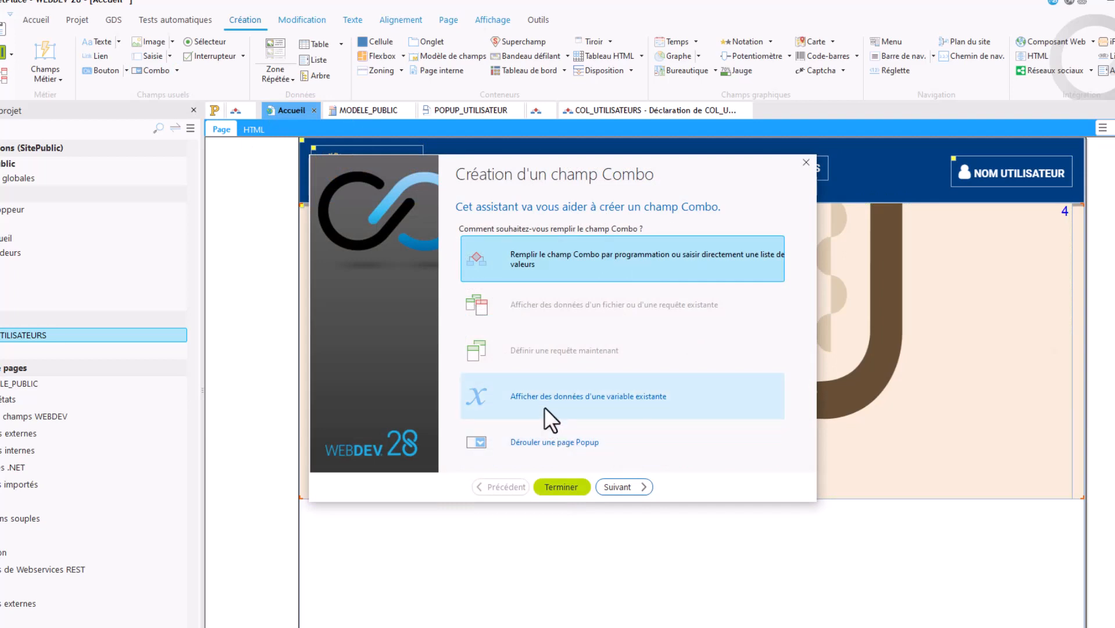
{"action": "left_click", "coordinate": [622, 485]}
{"action": "left_click", "coordinate": [622, 485]}
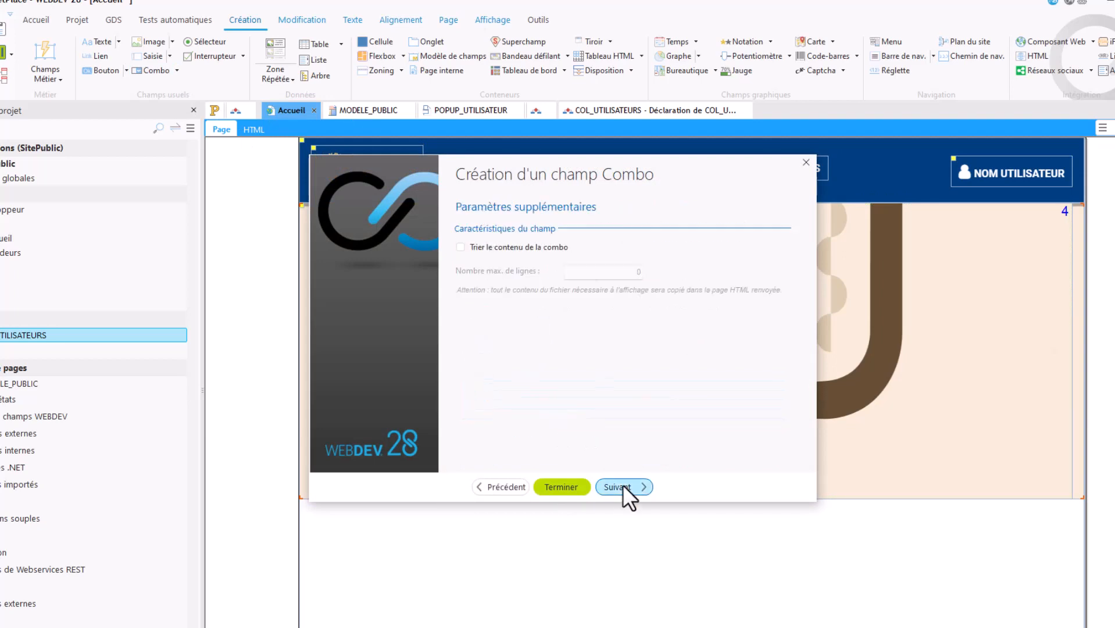
{"action": "left_click", "coordinate": [623, 484]}
{"action": "left_click", "coordinate": [623, 484]}
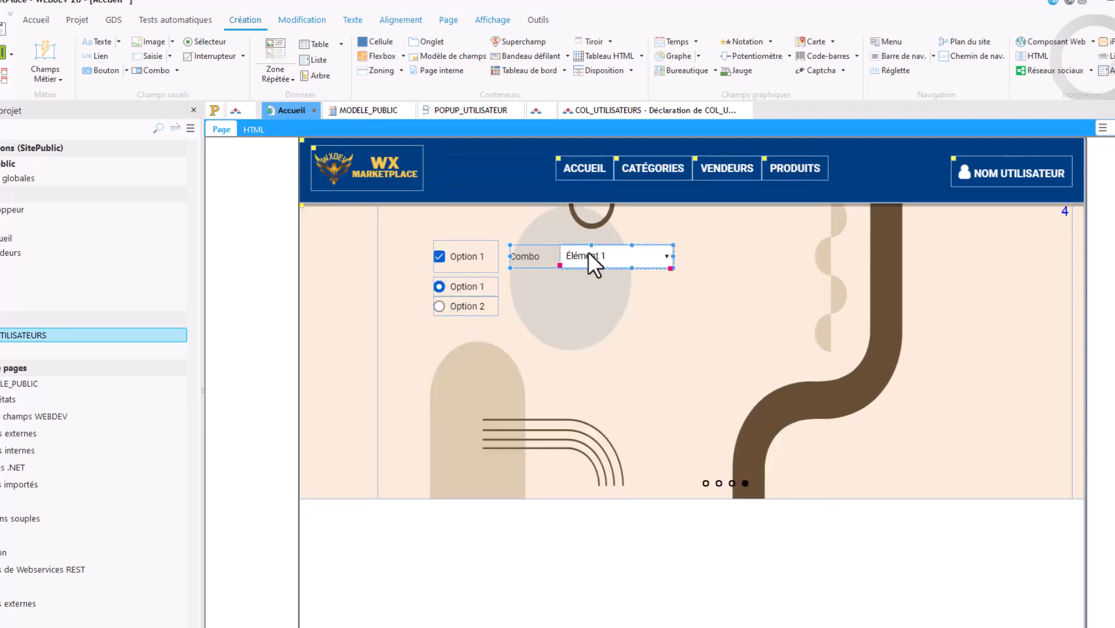
- Place a button below the Combo field on plan 4 and launch the test in the browser
{"action": "left_click", "coordinate": [105, 70]}
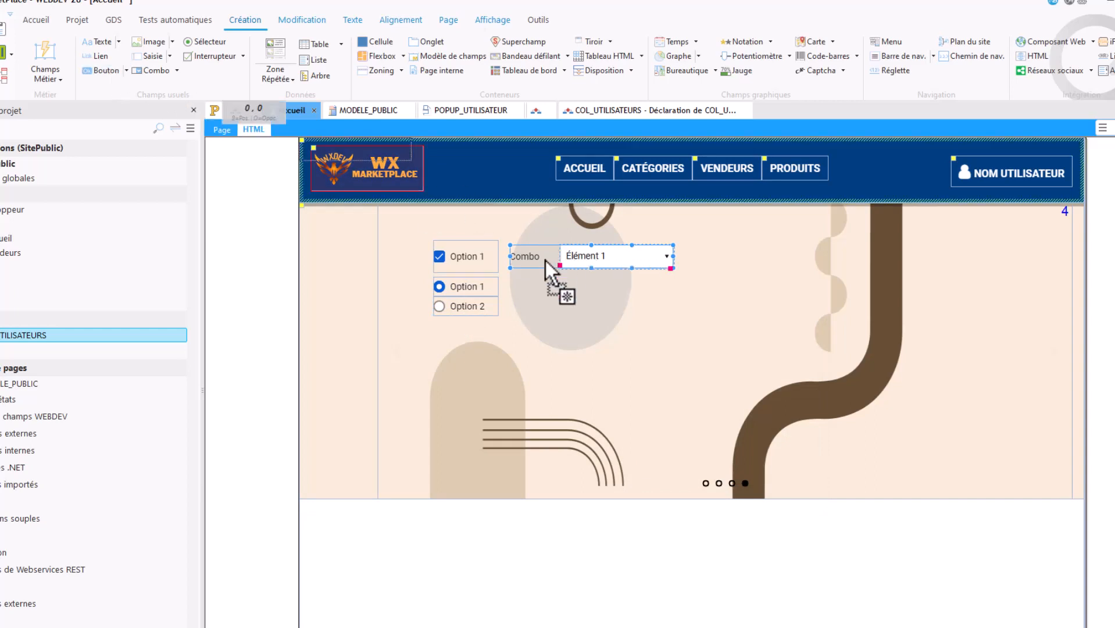
{"action": "left_click", "coordinate": [581, 292]}
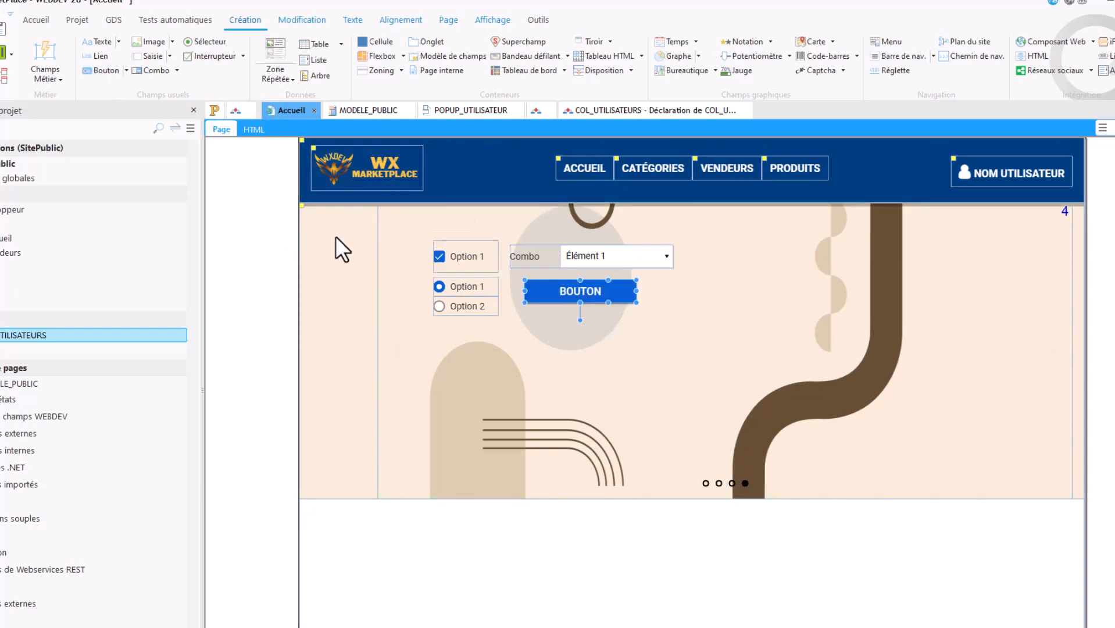
{"action": "left_click", "coordinate": [2, 53]}
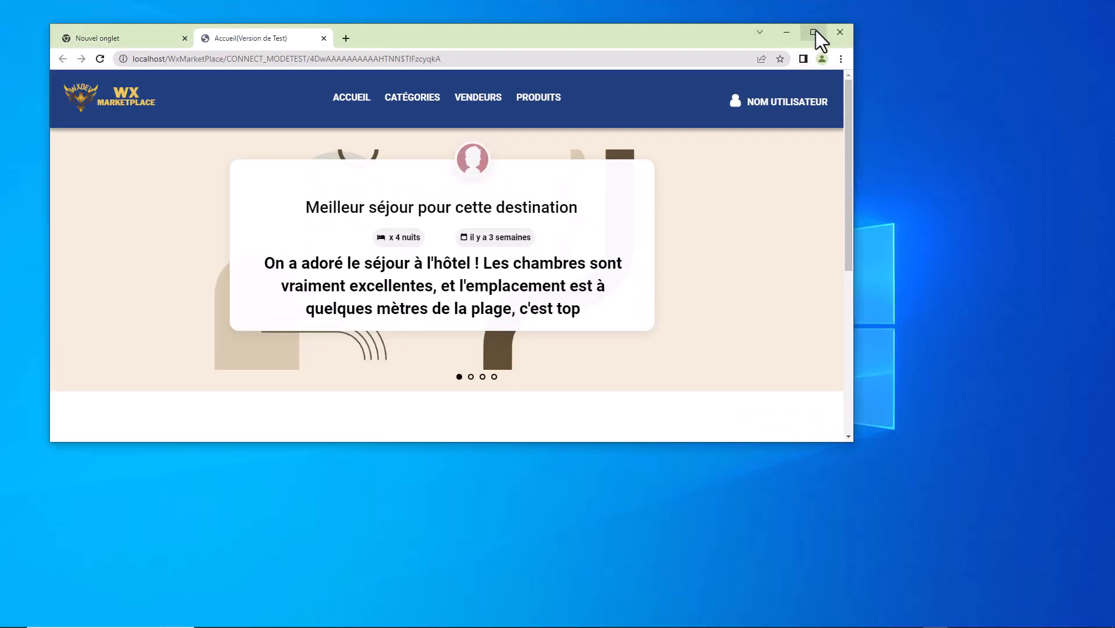
- Enlarge the browser window, cycle through the banner's four plans in the test page and close the test
{"action": "left_click", "coordinate": [813, 32]}
{"action": "left_click", "coordinate": [598, 348]}
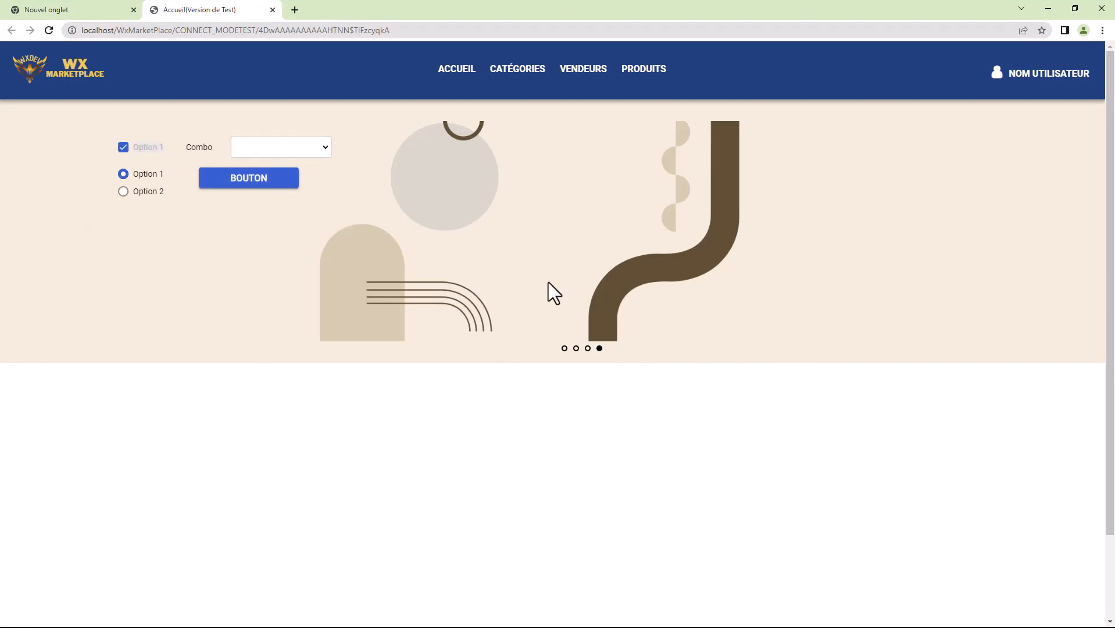
{"action": "left_click", "coordinate": [587, 347]}
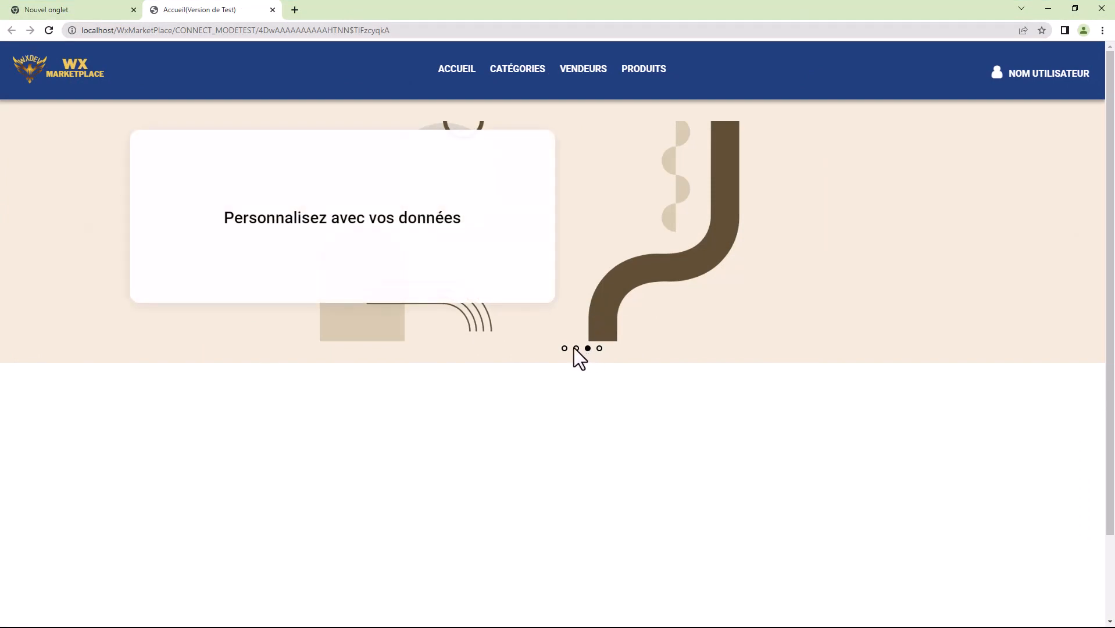
{"action": "left_click", "coordinate": [576, 348]}
{"action": "left_click", "coordinate": [567, 349]}
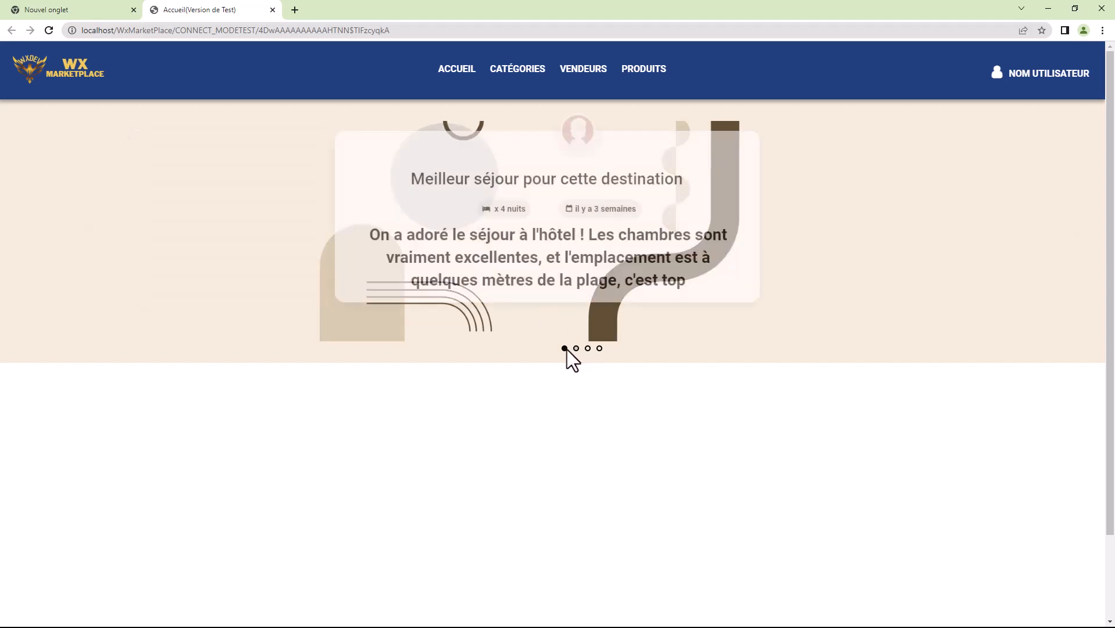
{"action": "left_click", "coordinate": [576, 348]}
{"action": "left_click", "coordinate": [587, 348]}
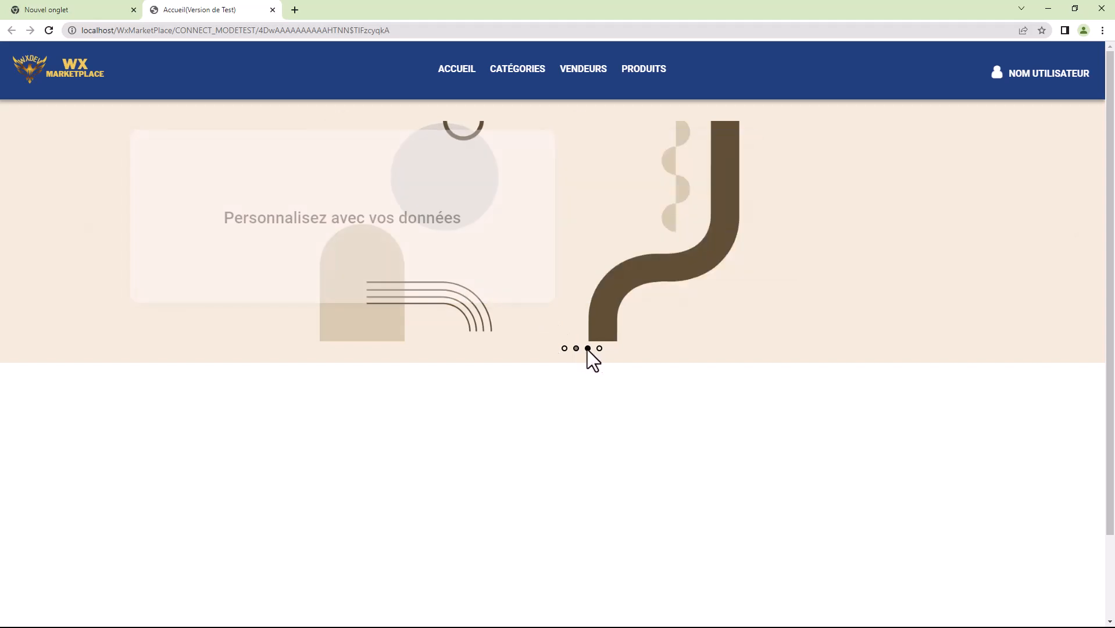
{"action": "left_click", "coordinate": [598, 348]}
{"action": "left_click", "coordinate": [588, 348]}
{"action": "left_click", "coordinate": [575, 348]}
{"action": "left_click", "coordinate": [564, 349]}
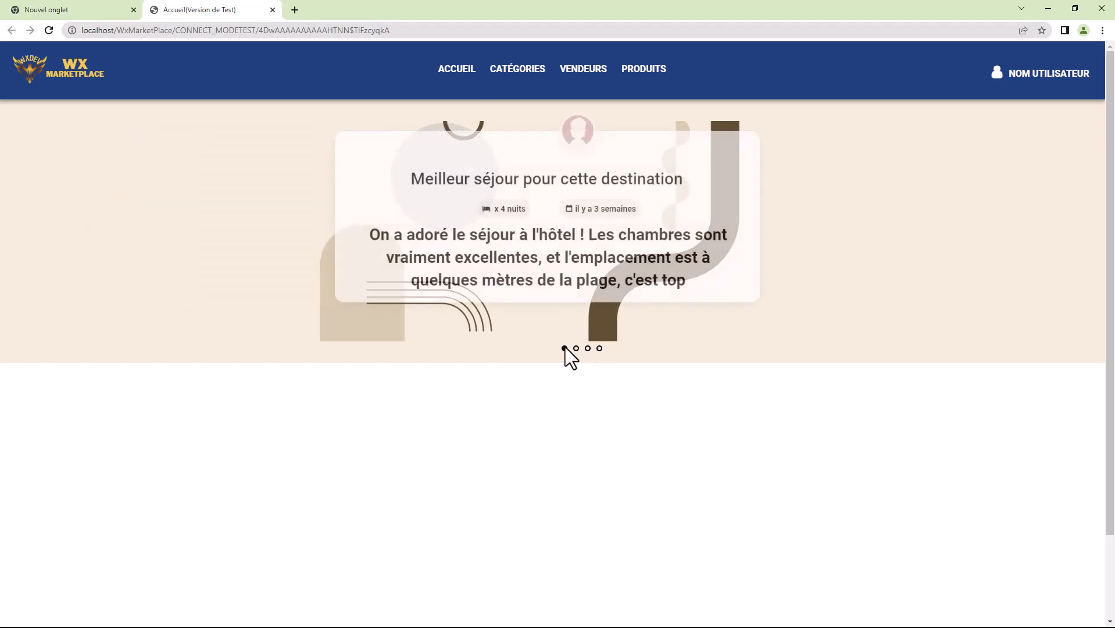
{"action": "left_click", "coordinate": [272, 10]}
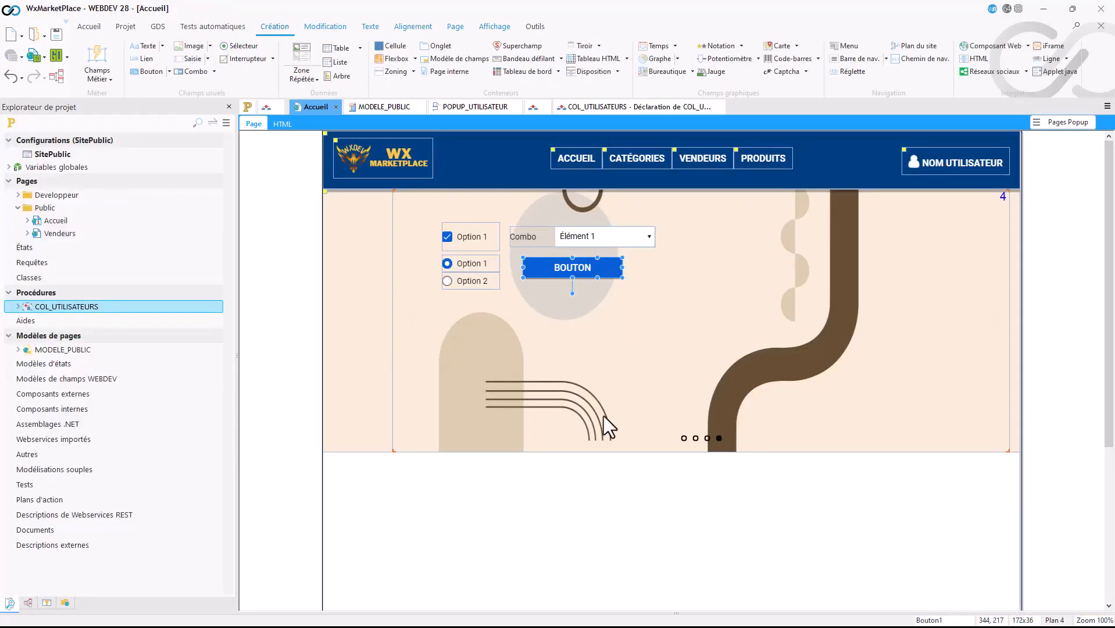
- Look through the banner's plans in the page editor and return to plan 1
{"action": "left_click", "coordinate": [683, 438]}
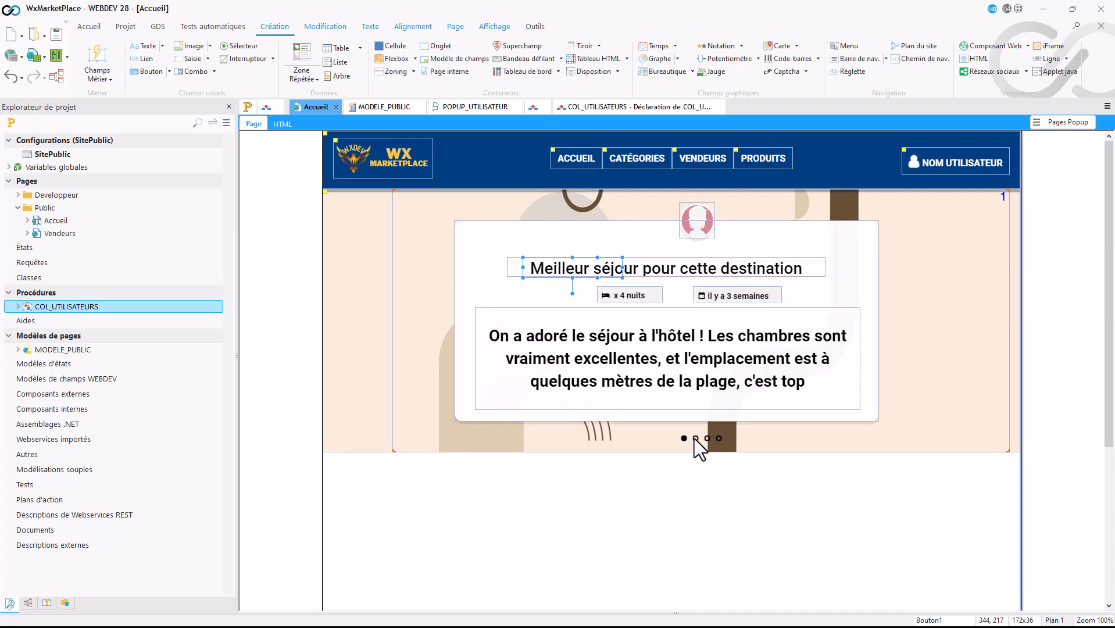
{"action": "left_click", "coordinate": [695, 439]}
{"action": "left_click", "coordinate": [706, 438]}
{"action": "left_click", "coordinate": [698, 440]}
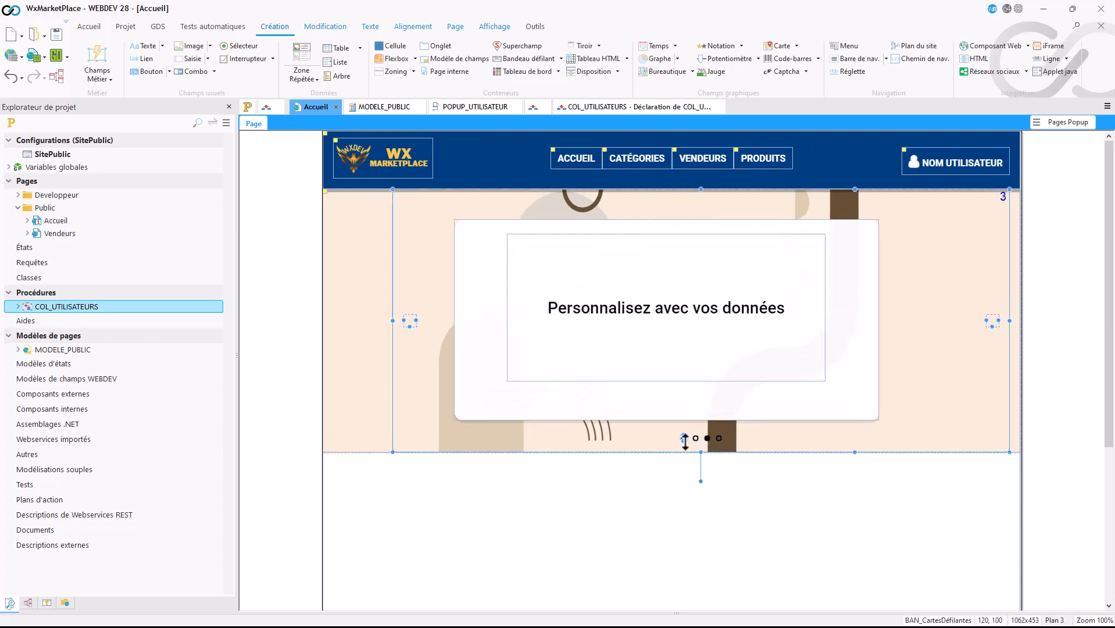
{"action": "left_click", "coordinate": [681, 441]}
{"action": "left_click", "coordinate": [683, 438]}
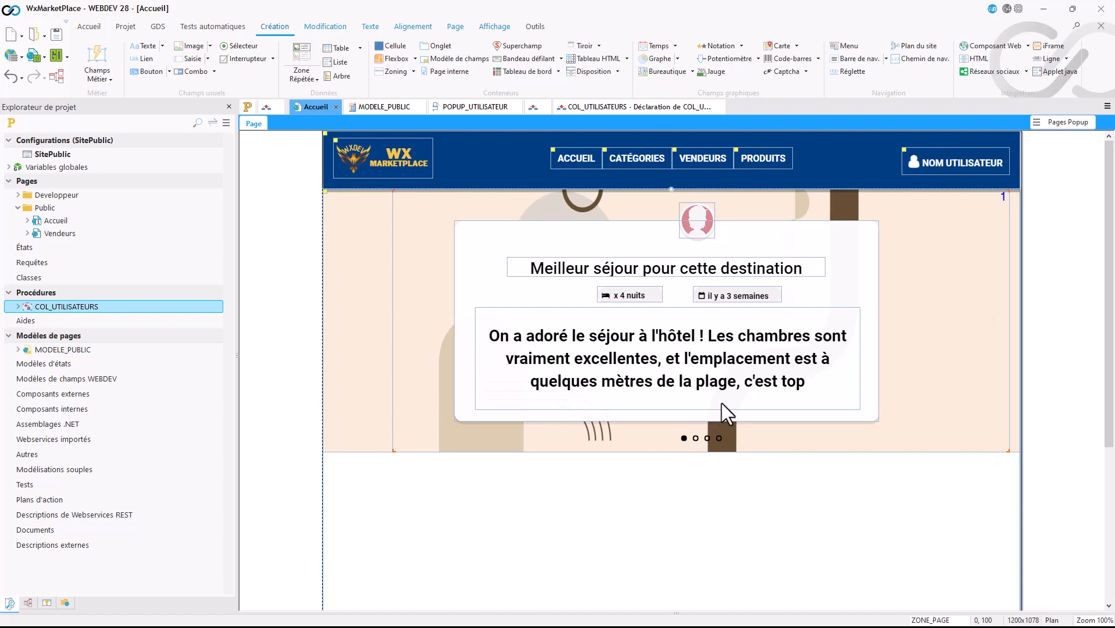
- Narrow the review text on plan 1 to about 351 px wide, place a large button beside it and check it in the browser
{"action": "left_click", "coordinate": [727, 336]}
{"action": "left_click", "coordinate": [560, 268]}
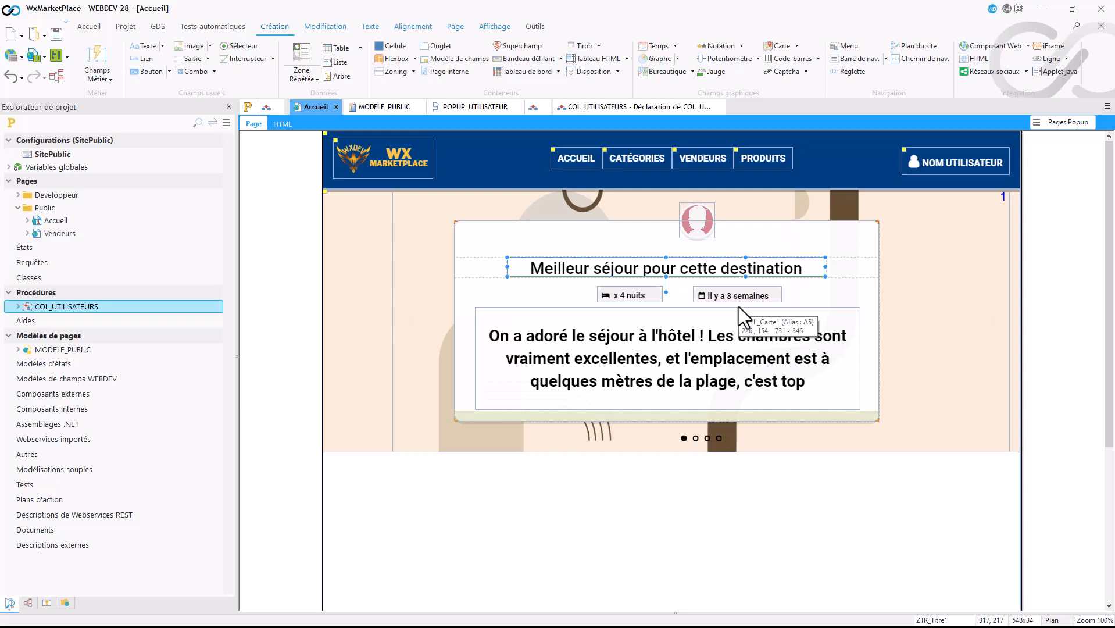
{"action": "left_click", "coordinate": [620, 346]}
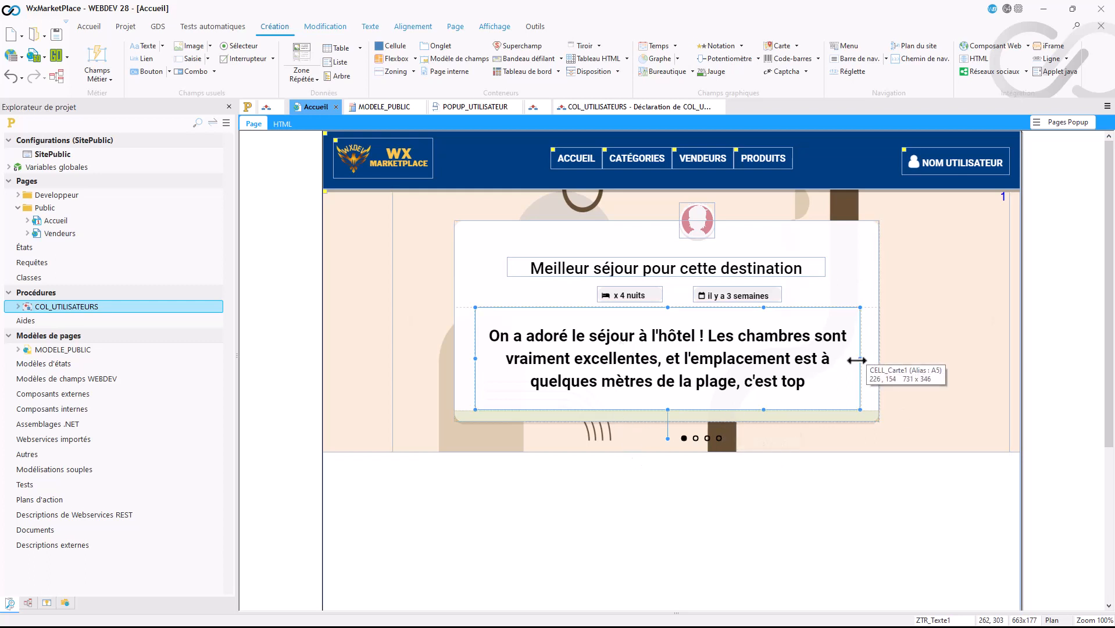
{"action": "left_click_drag", "start_coordinate": [860, 358], "coordinate": [679, 351]}
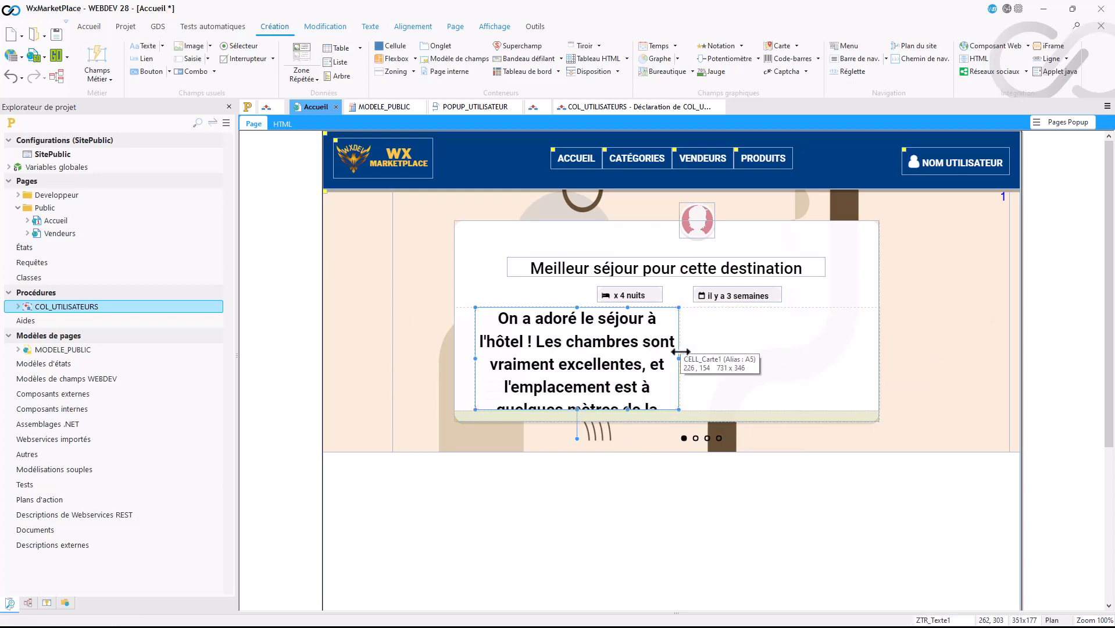
{"action": "left_click_drag", "start_coordinate": [543, 242], "coordinate": [836, 388]}
{"action": "left_click", "coordinate": [892, 364]}
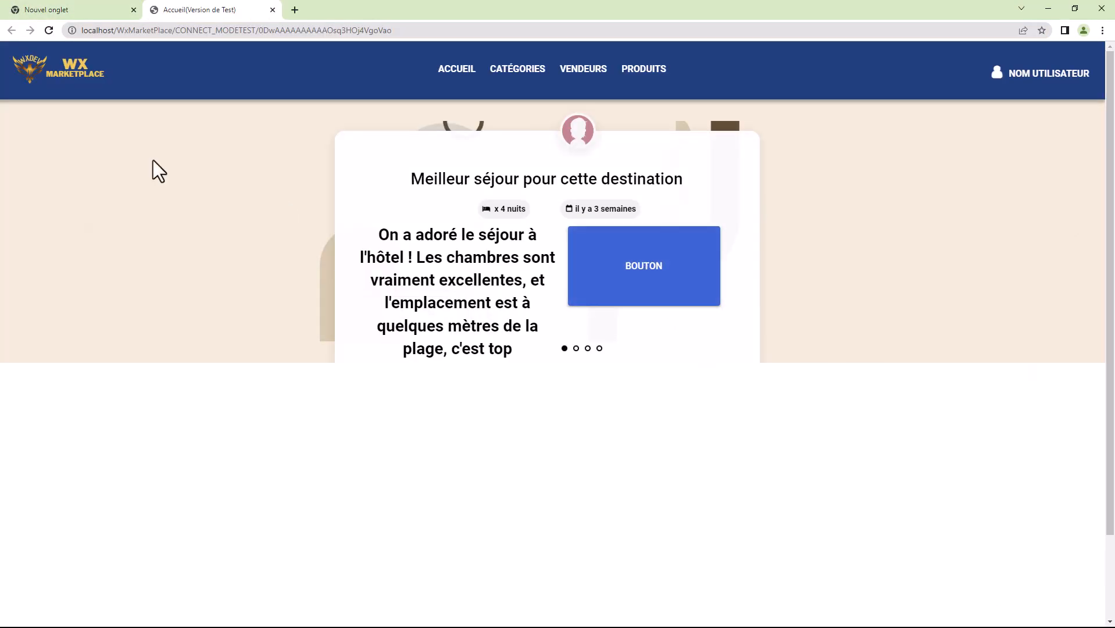
{"action": "left_click", "coordinate": [271, 10]}
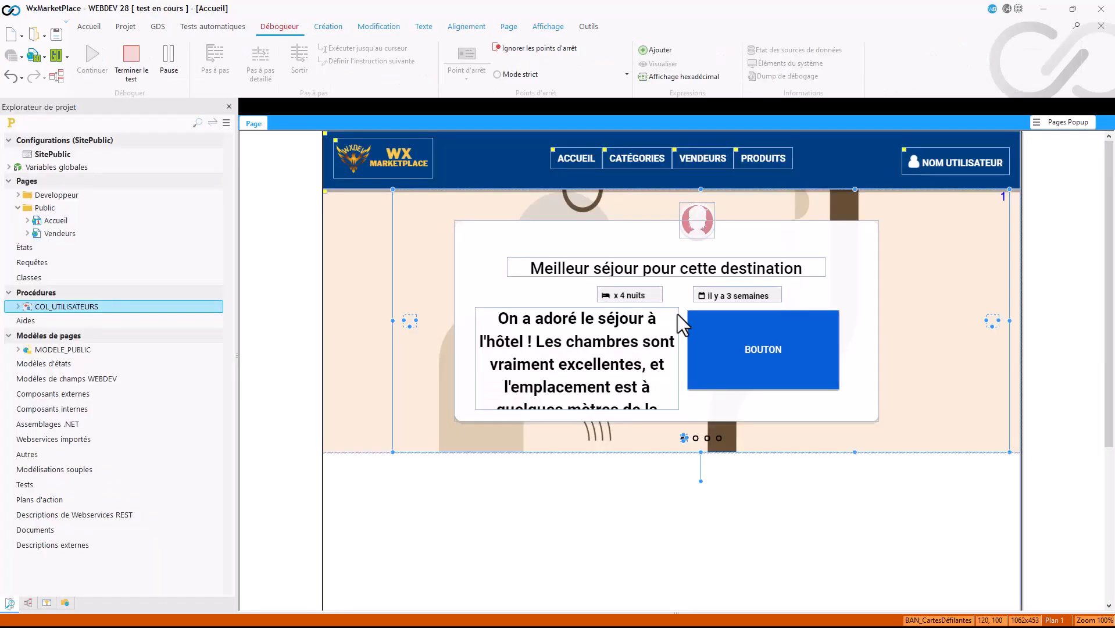
- Examine the elements making up plan 1's card: background, cell, avatar, title, review text, button and the two tokens
{"action": "left_click", "coordinate": [922, 318]}
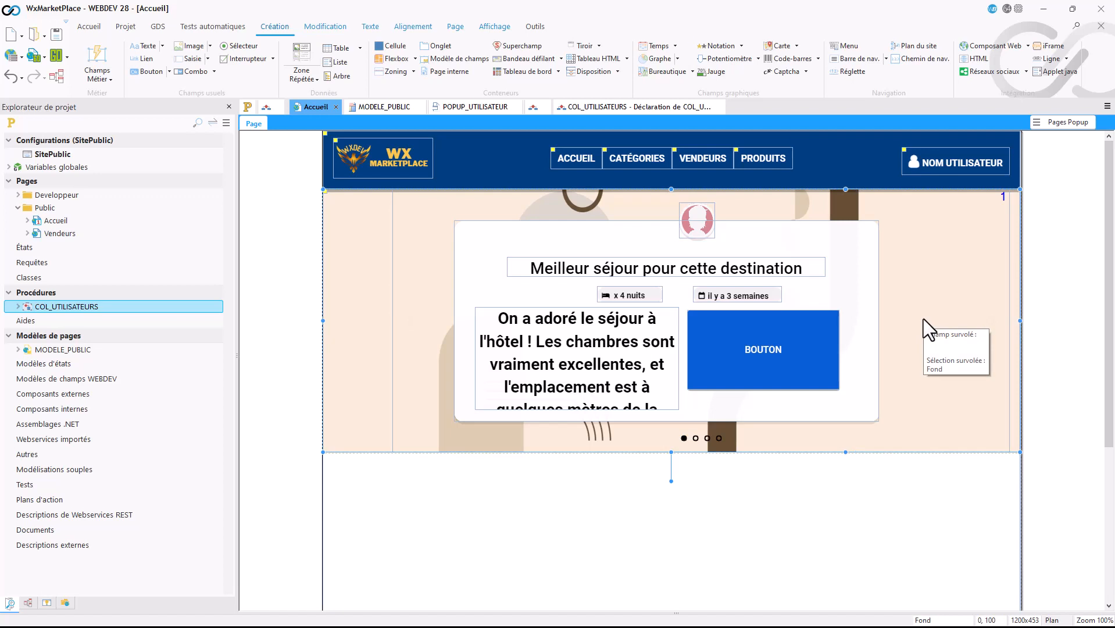
{"action": "left_click", "coordinate": [907, 274]}
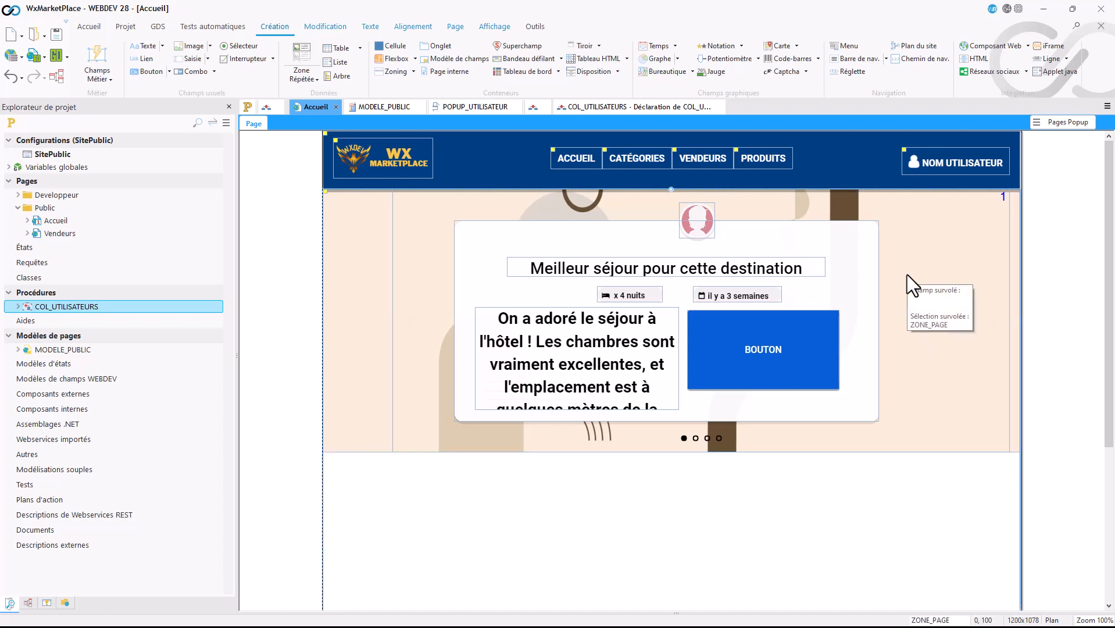
{"action": "left_click", "coordinate": [858, 342]}
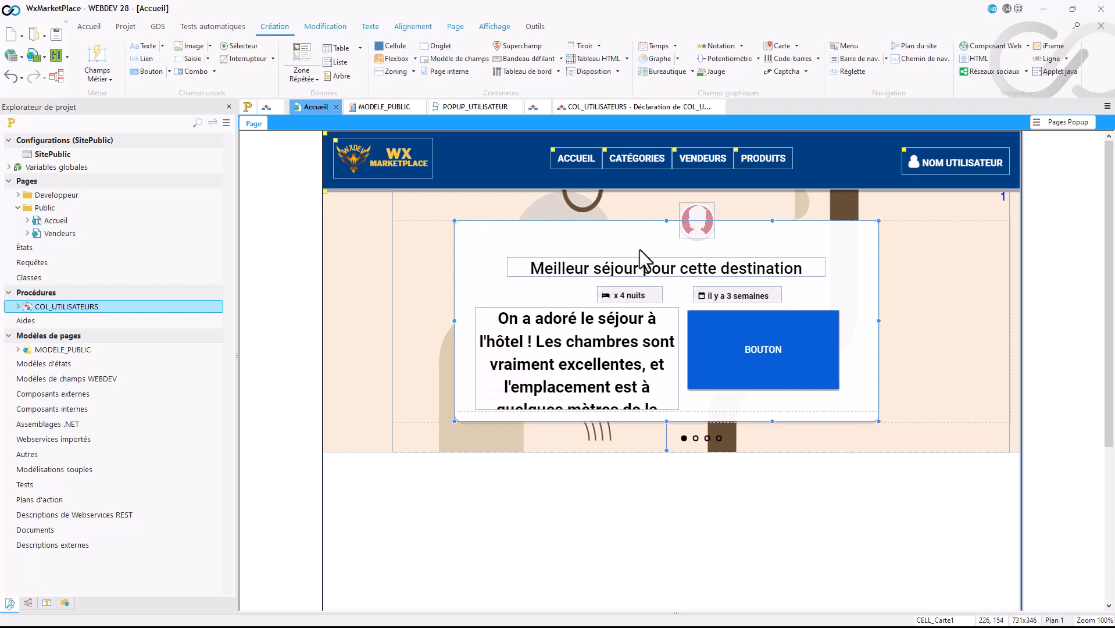
{"action": "left_click", "coordinate": [589, 328]}
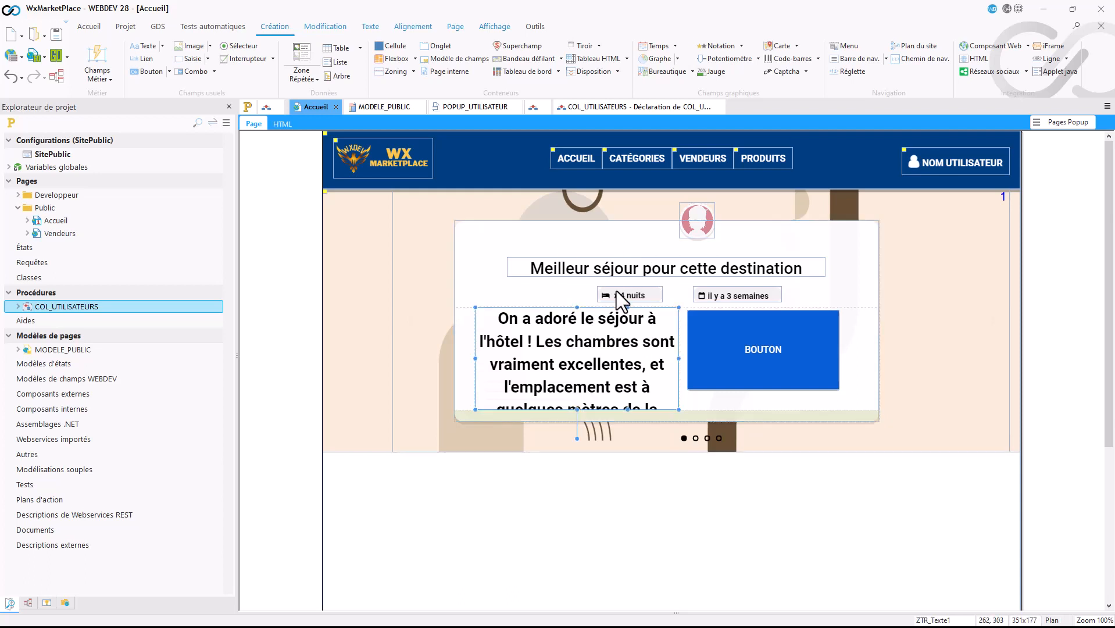
{"action": "left_click", "coordinate": [710, 270]}
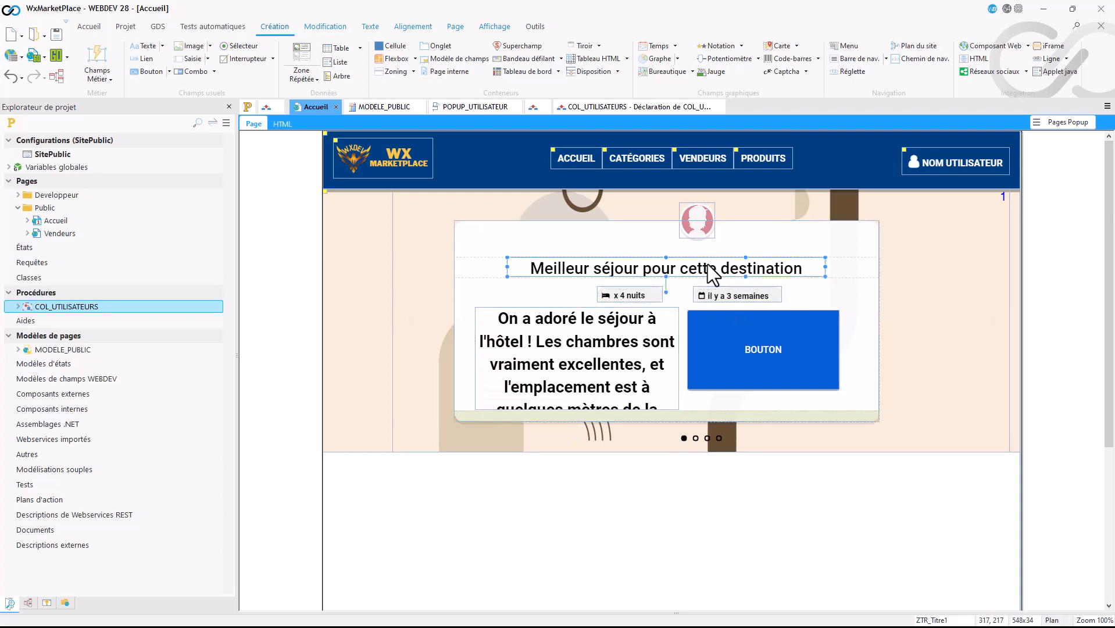
{"action": "left_click", "coordinate": [709, 215]}
{"action": "left_click", "coordinate": [633, 241]}
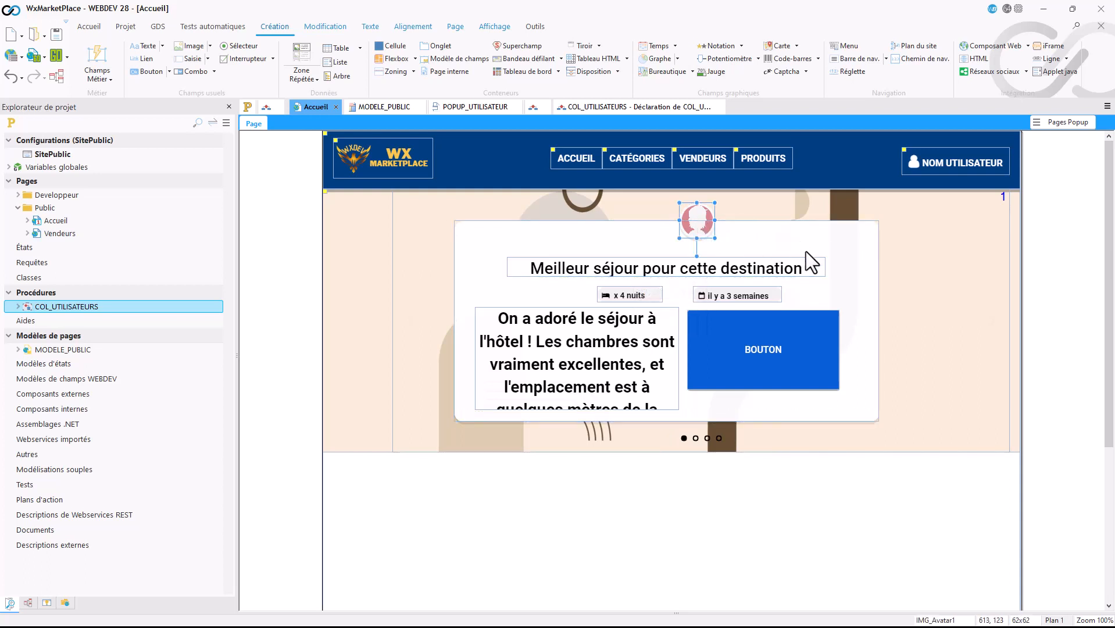
{"action": "left_click", "coordinate": [693, 271]}
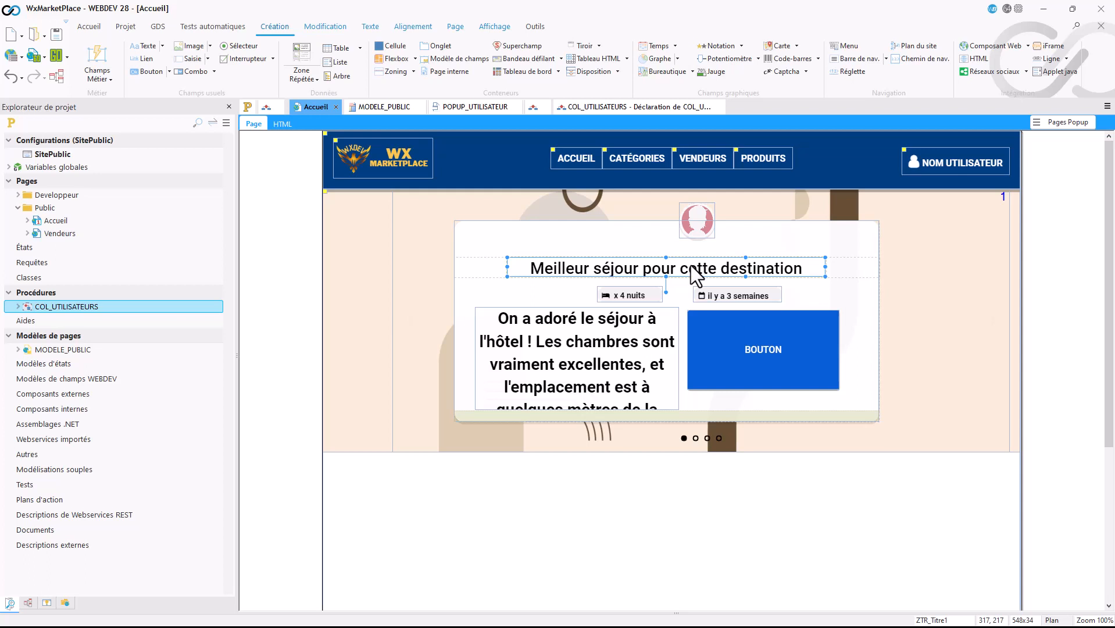
{"action": "left_click", "coordinate": [623, 327]}
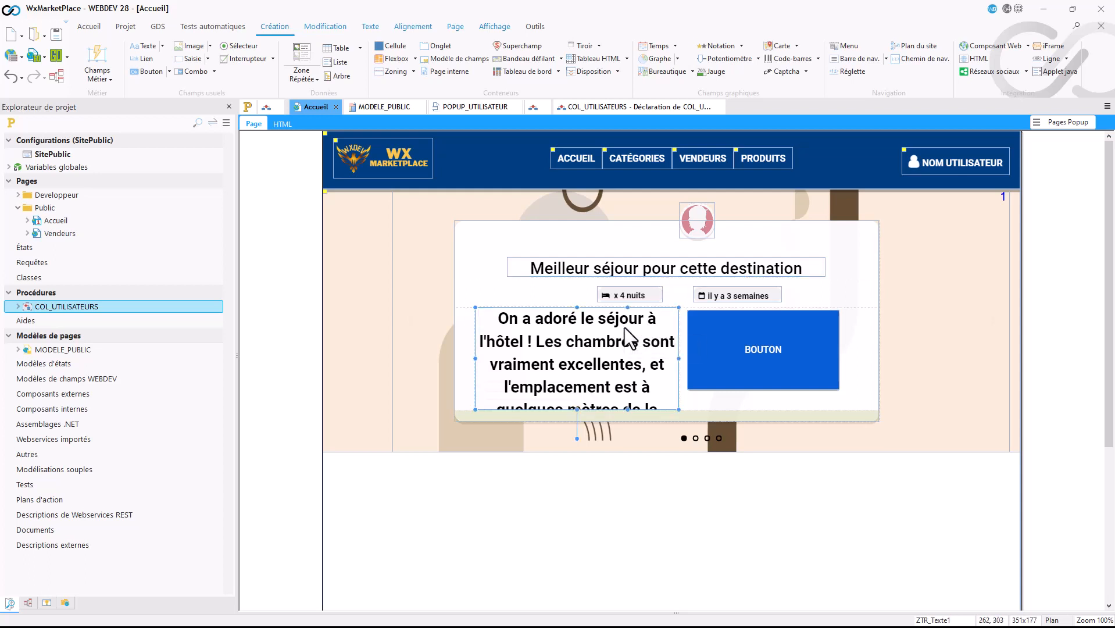
{"action": "left_click", "coordinate": [737, 345]}
{"action": "left_click", "coordinate": [653, 291]}
{"action": "left_click", "coordinate": [750, 294]}
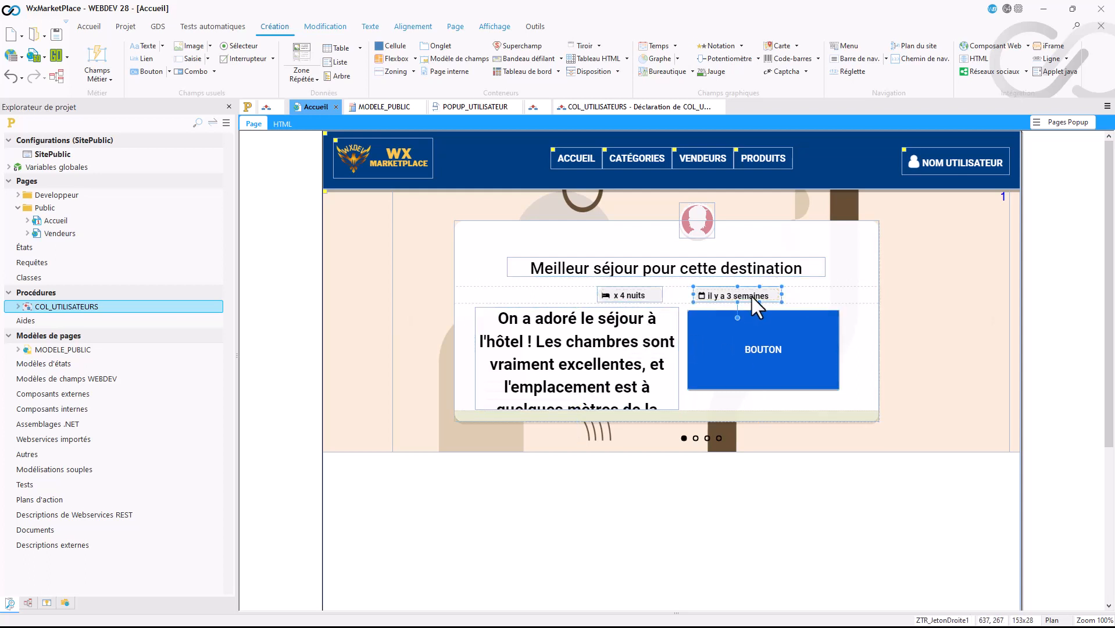
{"action": "left_click", "coordinate": [641, 292]}
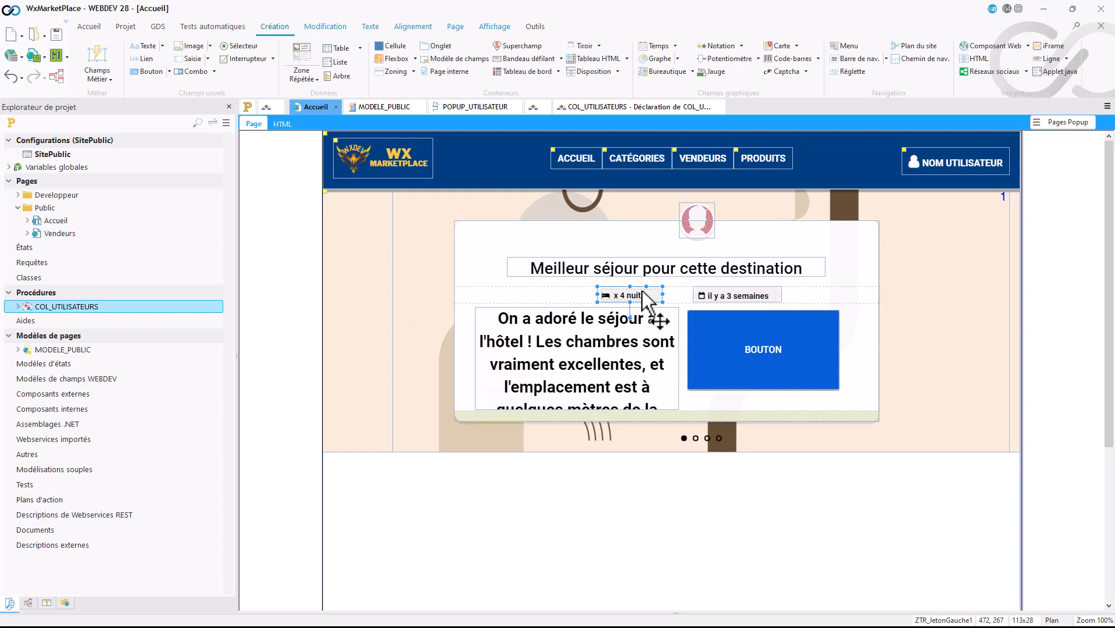
- Increase the height of the BAN_CartesDéfilantes banner to about 633 px
{"action": "left_click", "coordinate": [865, 261]}
{"action": "left_click", "coordinate": [919, 257]}
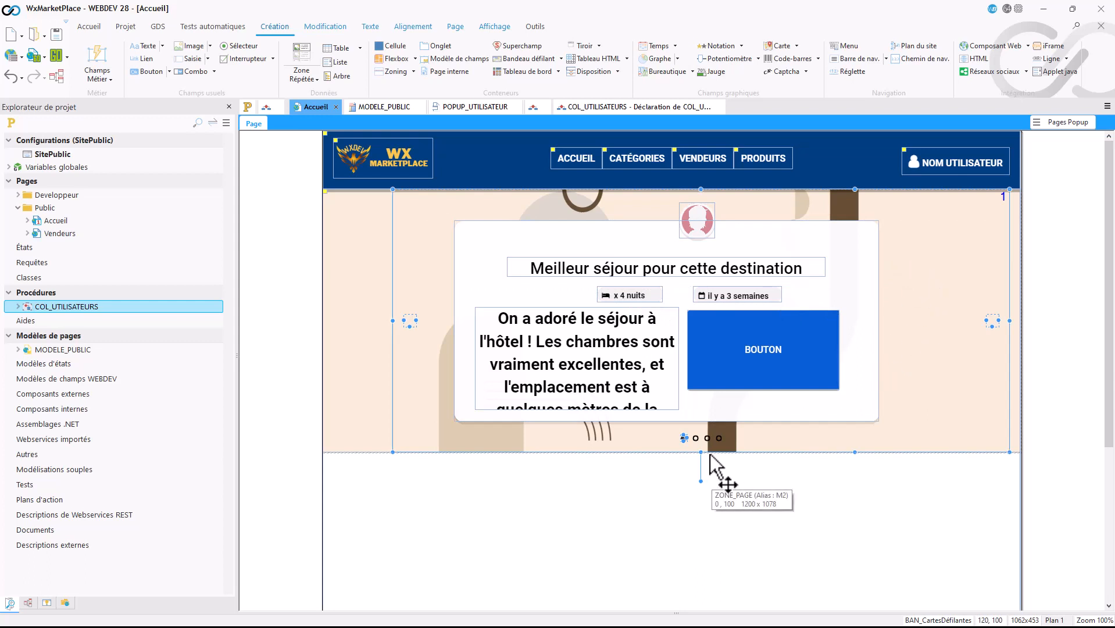
{"action": "left_click_drag", "start_coordinate": [701, 452], "coordinate": [702, 556]}
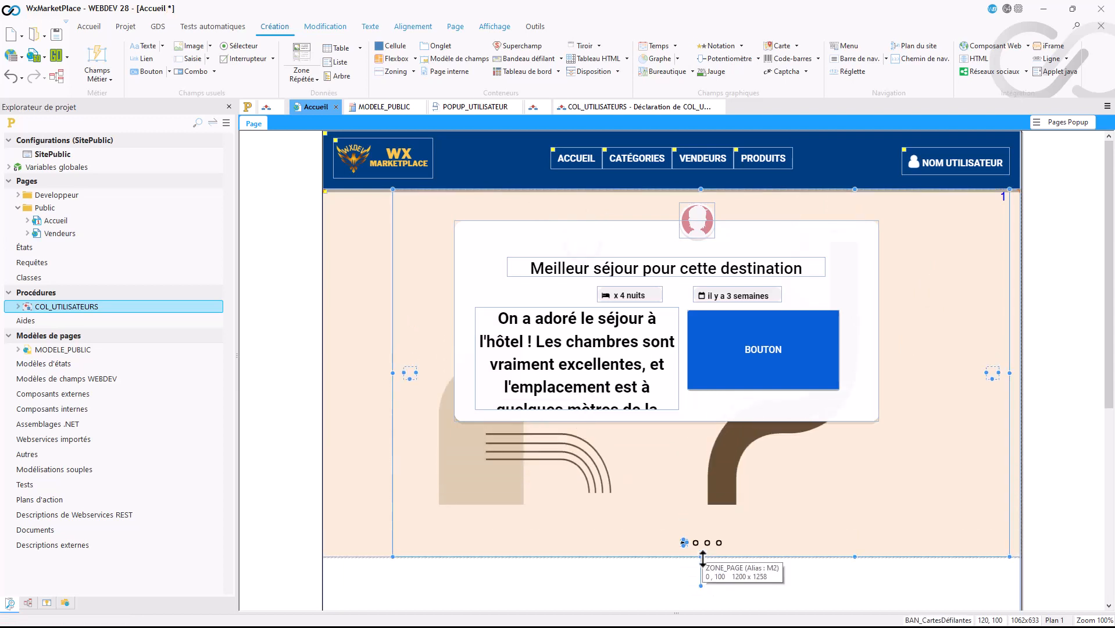
{"action": "left_click", "coordinate": [861, 376]}
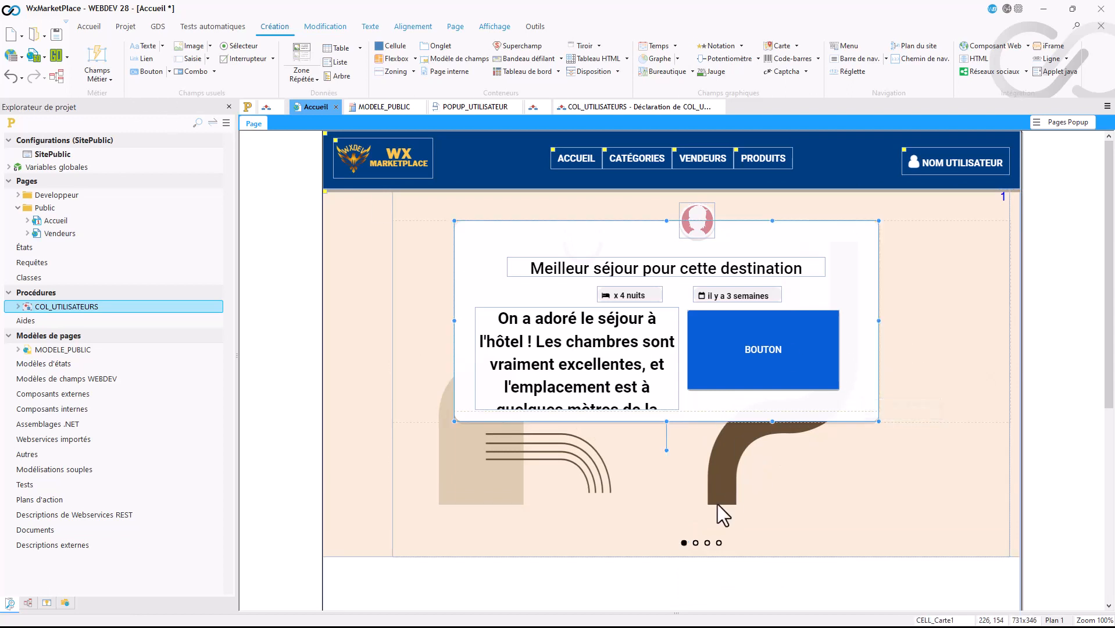
- Inspect the help bubble's language entries in the description of BAN_CartesDéfilantes and close it without validating
{"action": "left_click", "coordinate": [837, 474]}
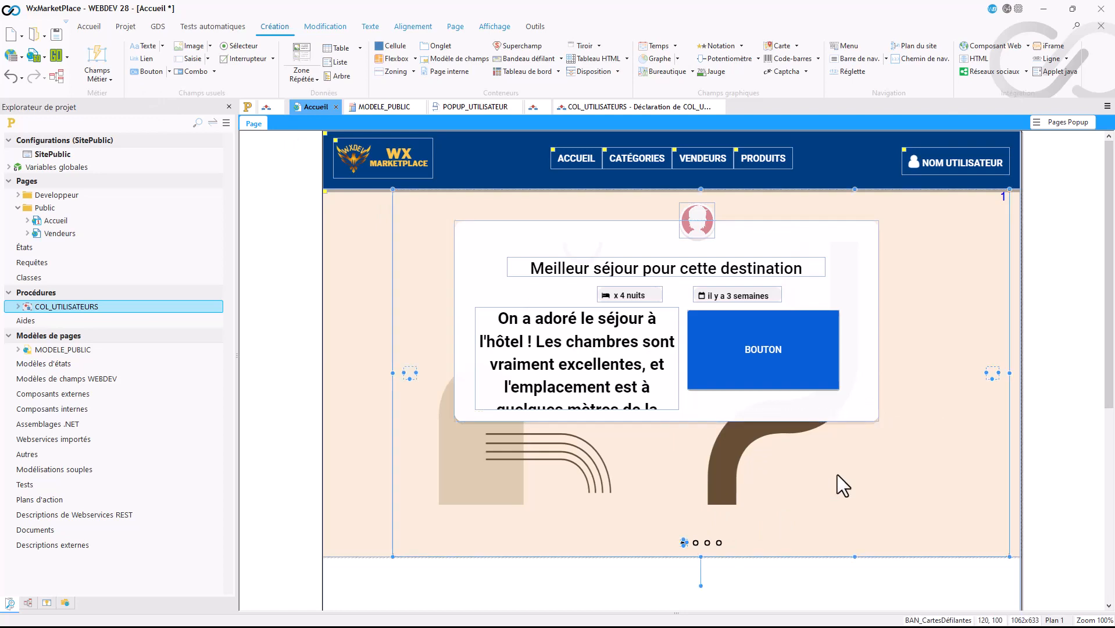
{"action": "double_click", "coordinate": [837, 475]}
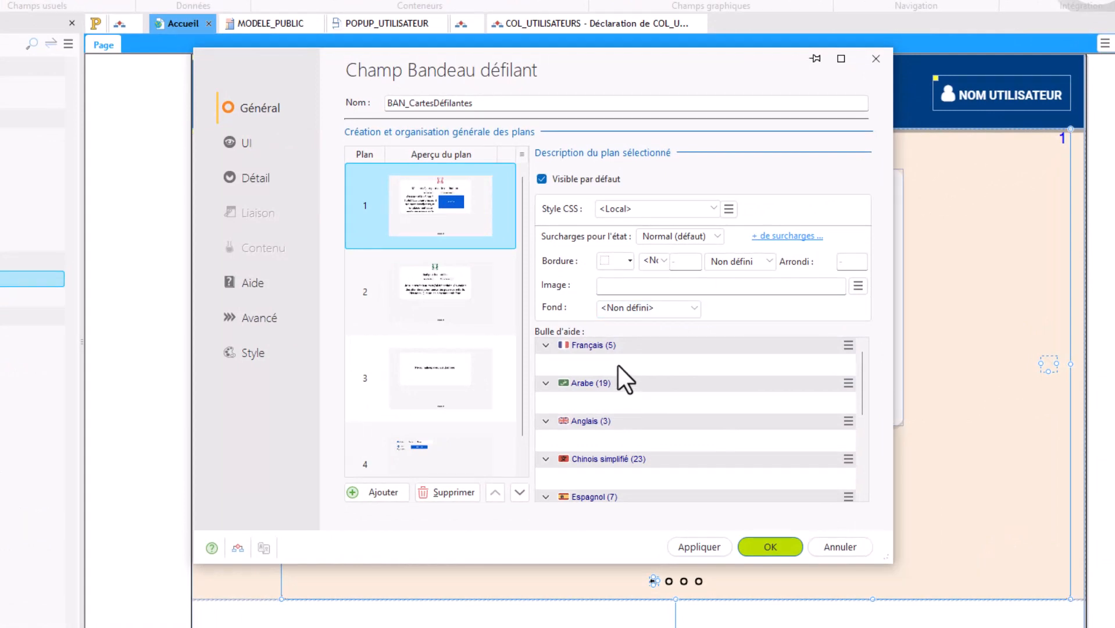
{"action": "left_click", "coordinate": [598, 400]}
{"action": "left_click", "coordinate": [581, 364]}
{"action": "left_click", "coordinate": [606, 398]}
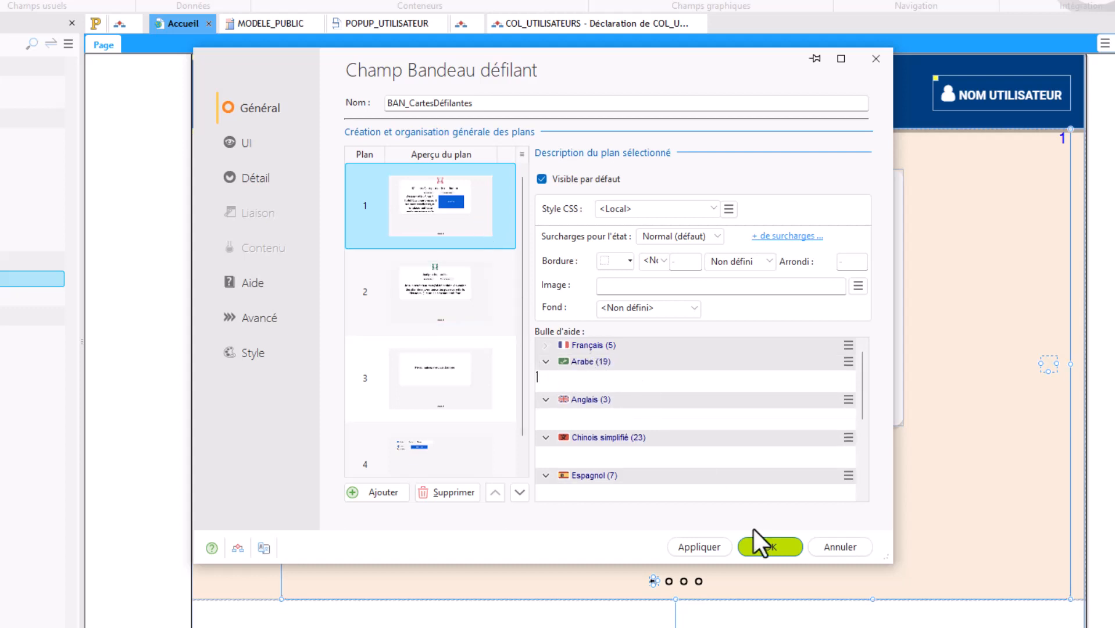
{"action": "left_click", "coordinate": [826, 550]}
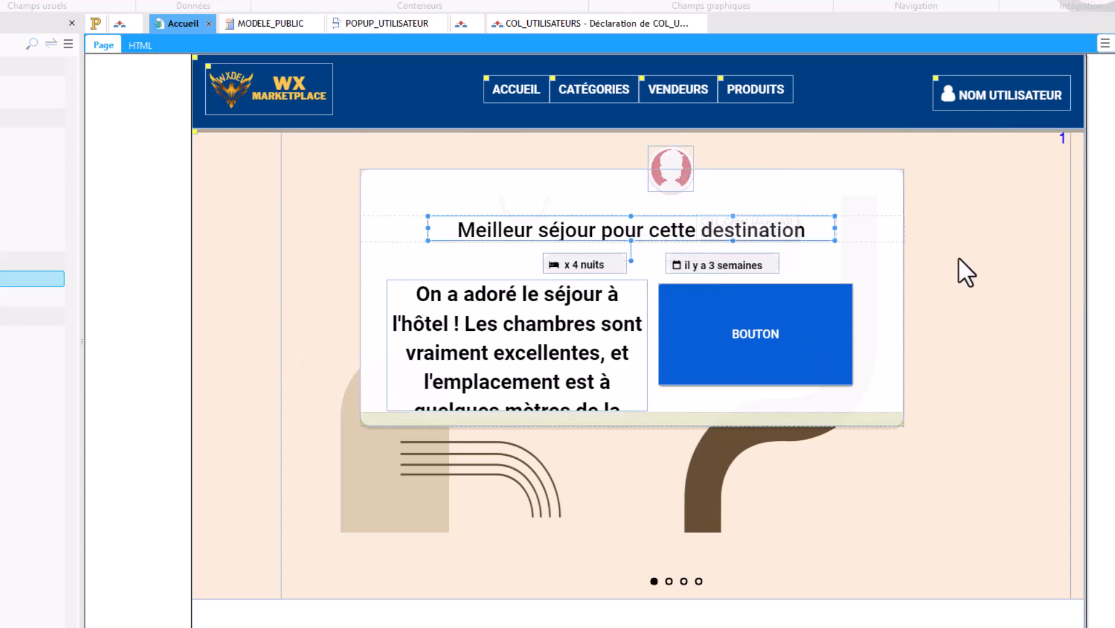
- Review the label text of ZTR_Titre1 in each project language in its description, then select the banner
{"action": "double_click", "coordinate": [640, 234]}
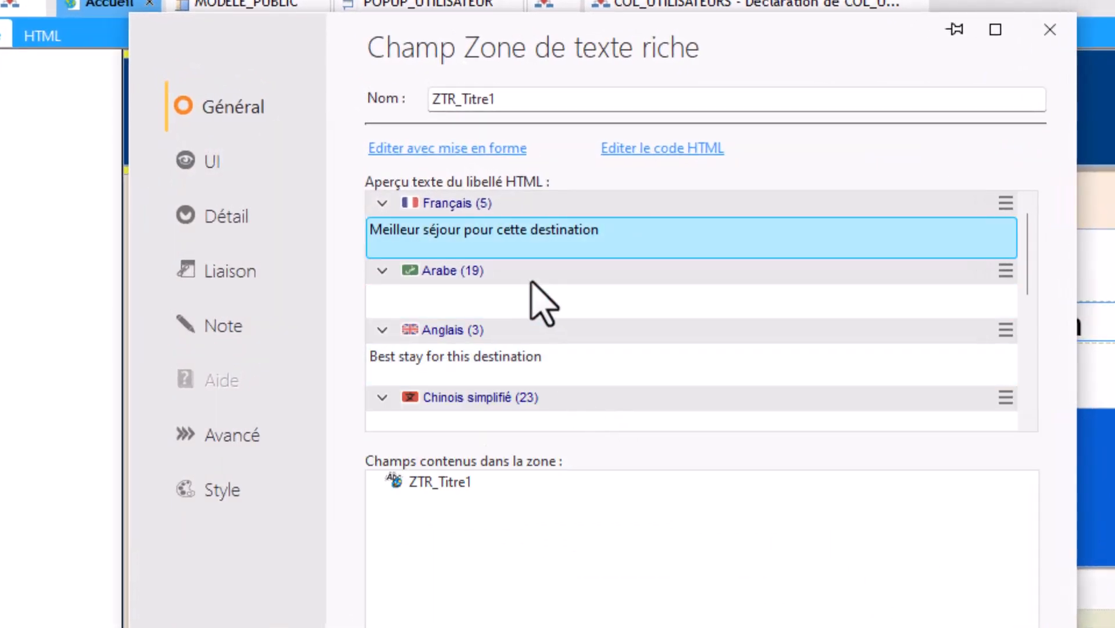
{"action": "scroll", "coordinate": [530, 319], "scroll_direction": "down", "scroll_amount": 3}
{"action": "scroll", "coordinate": [526, 311], "scroll_direction": "up", "scroll_amount": 3}
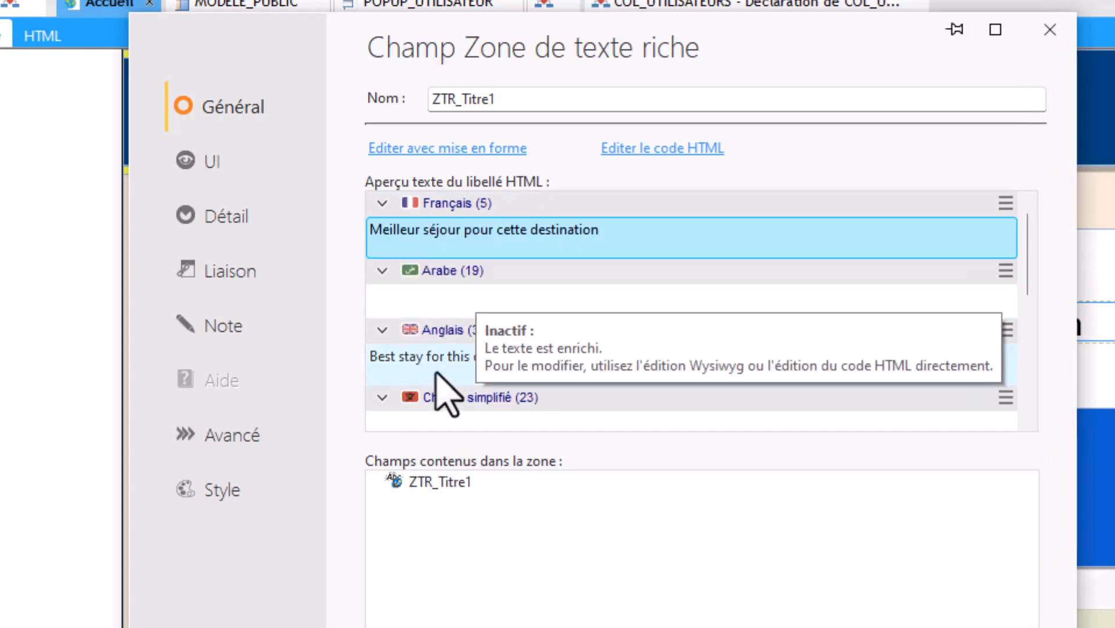
{"action": "scroll", "coordinate": [629, 419], "scroll_direction": "down", "scroll_amount": 1}
{"action": "scroll", "coordinate": [639, 430], "scroll_direction": "down", "scroll_amount": 5}
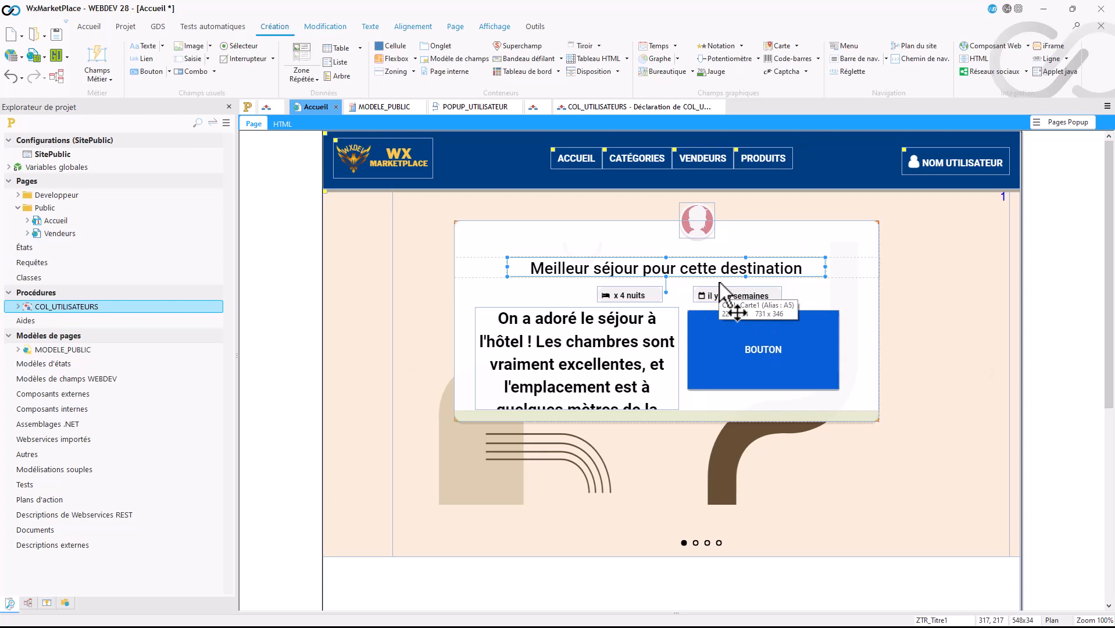
{"action": "left_click", "coordinate": [443, 274]}
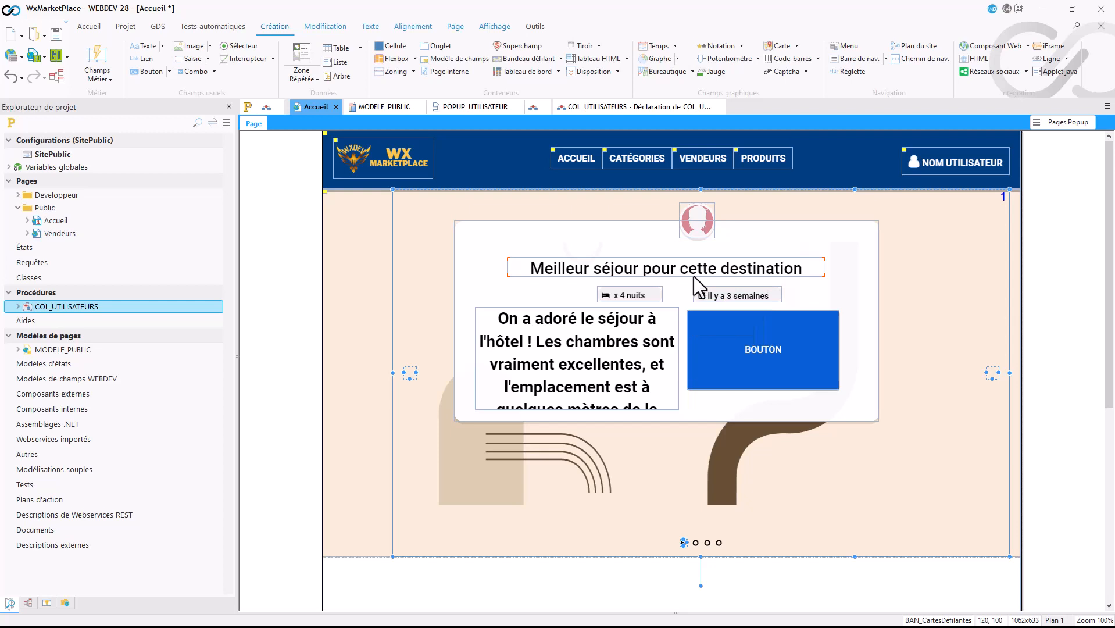
- Widen the card cell CELL_Carte1 in the banner's plan 1 to about 798 px, extending its right edge
{"action": "left_click", "coordinate": [693, 270]}
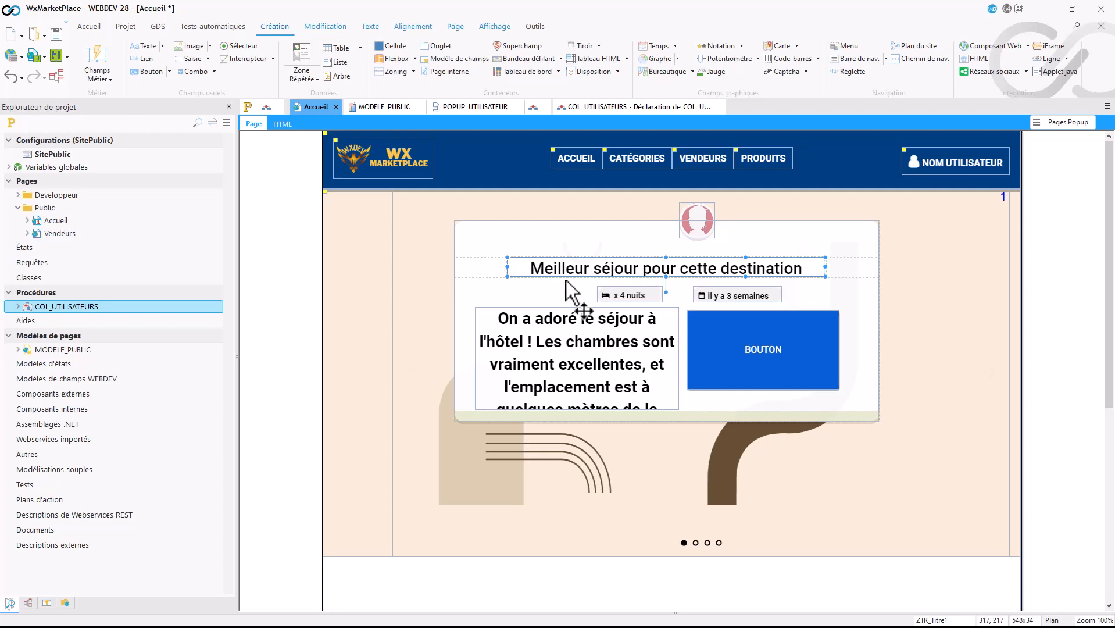
{"action": "left_click", "coordinate": [498, 289]}
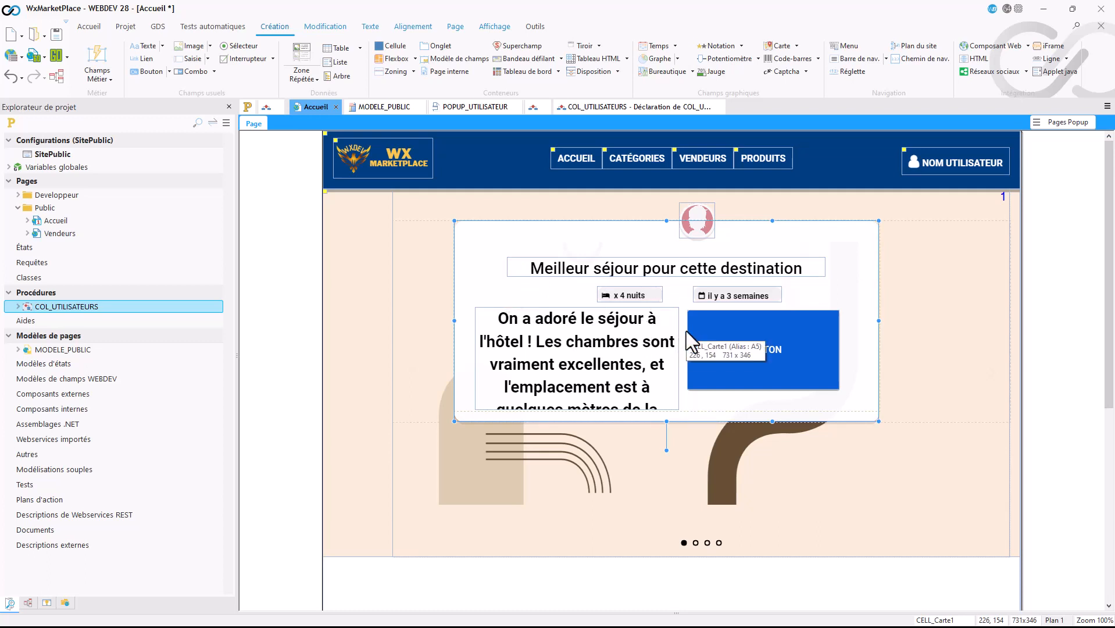
{"action": "left_click", "coordinate": [582, 263]}
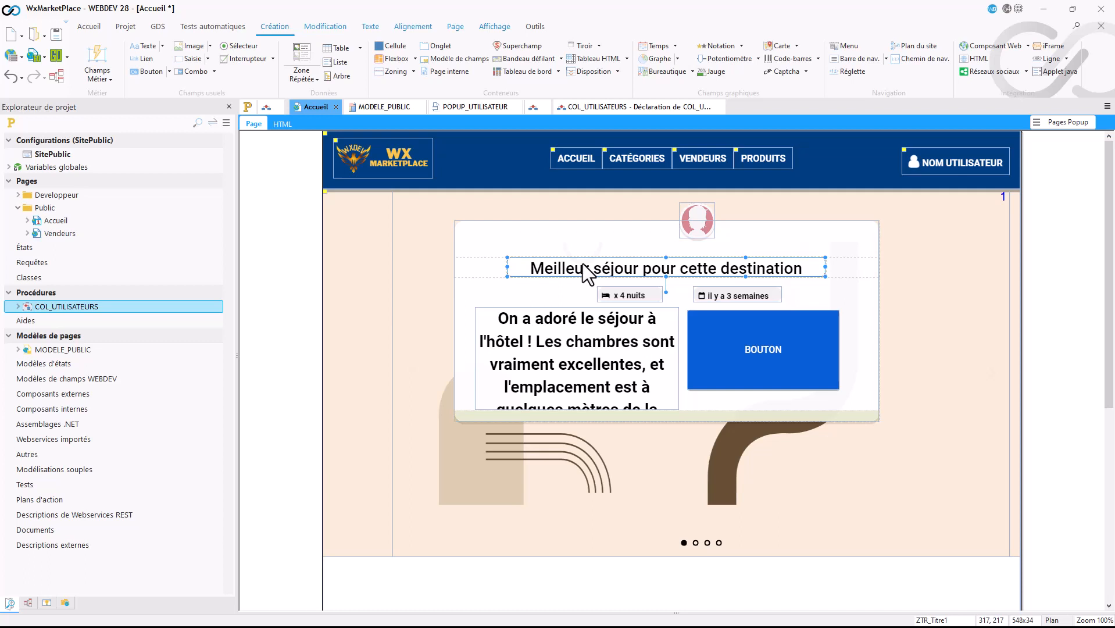
{"action": "left_click", "coordinate": [903, 337]}
{"action": "left_click", "coordinate": [867, 347]}
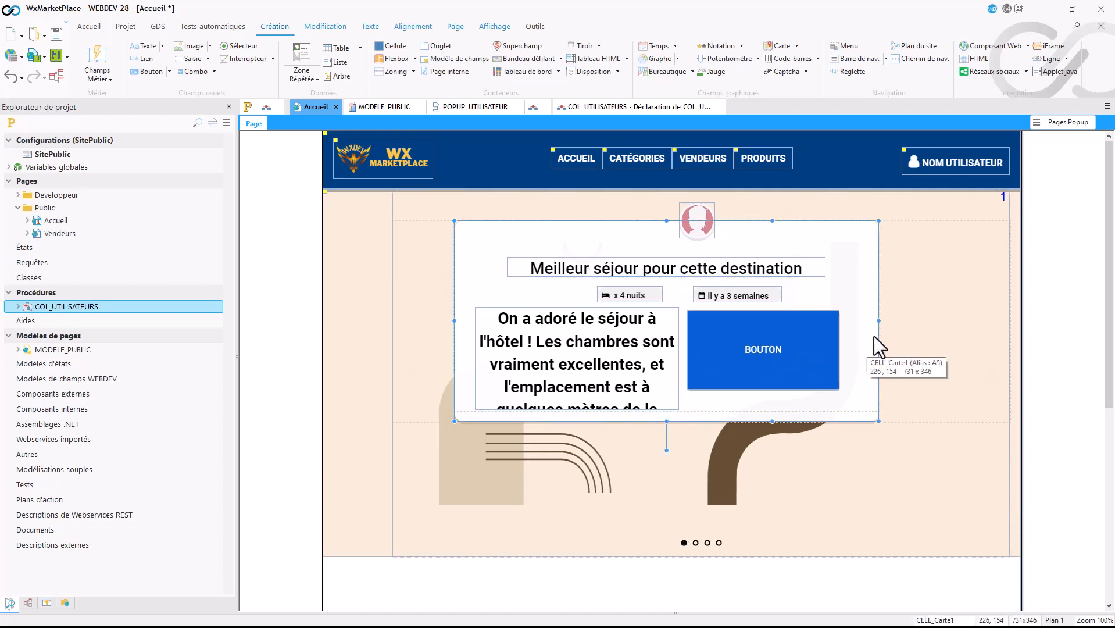
{"action": "left_click_drag", "start_coordinate": [878, 321], "coordinate": [919, 333]}
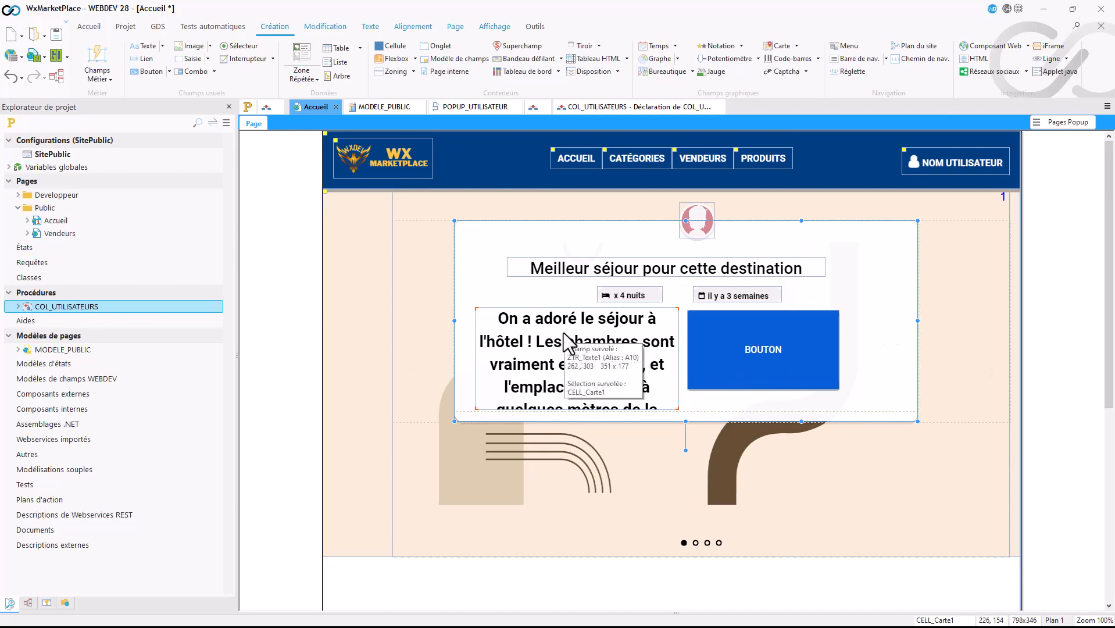
{"action": "scroll", "coordinate": [556, 489], "scroll_direction": "down", "scroll_amount": 5}
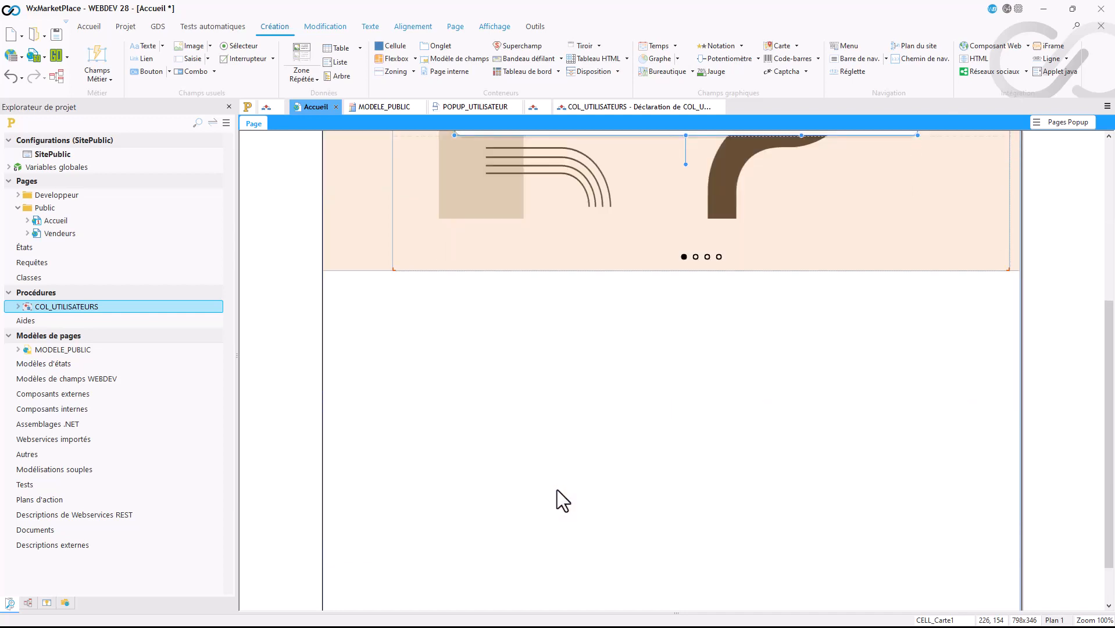
{"action": "scroll", "coordinate": [557, 490], "scroll_direction": "up", "scroll_amount": 5}
{"action": "scroll", "coordinate": [557, 489], "scroll_direction": "down", "scroll_amount": 3}
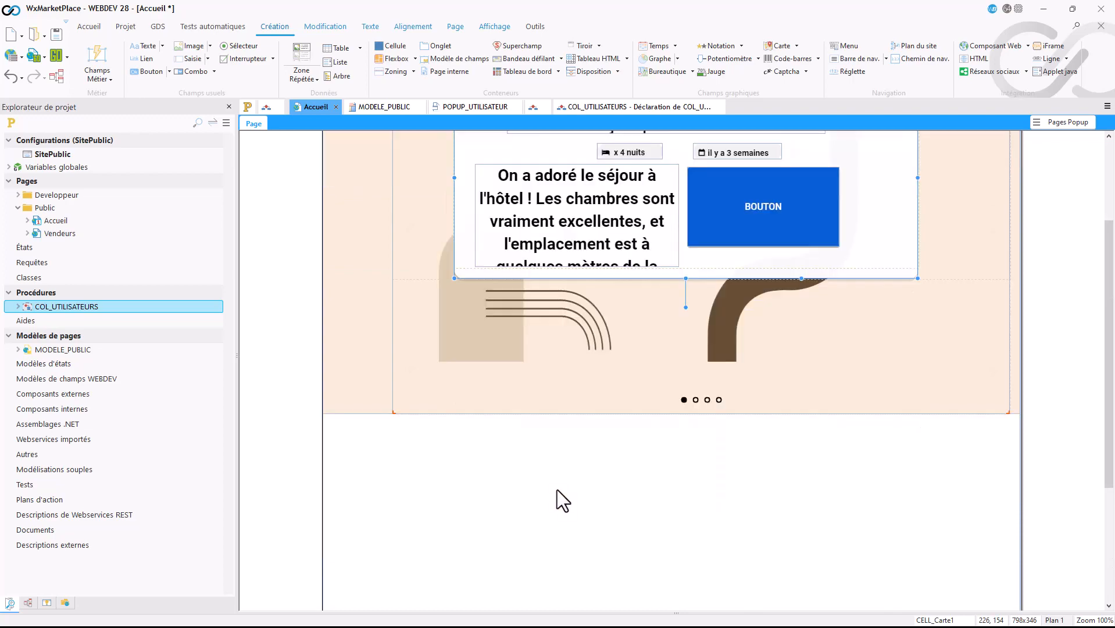
{"action": "scroll", "coordinate": [557, 489], "scroll_direction": "up", "scroll_amount": 3}
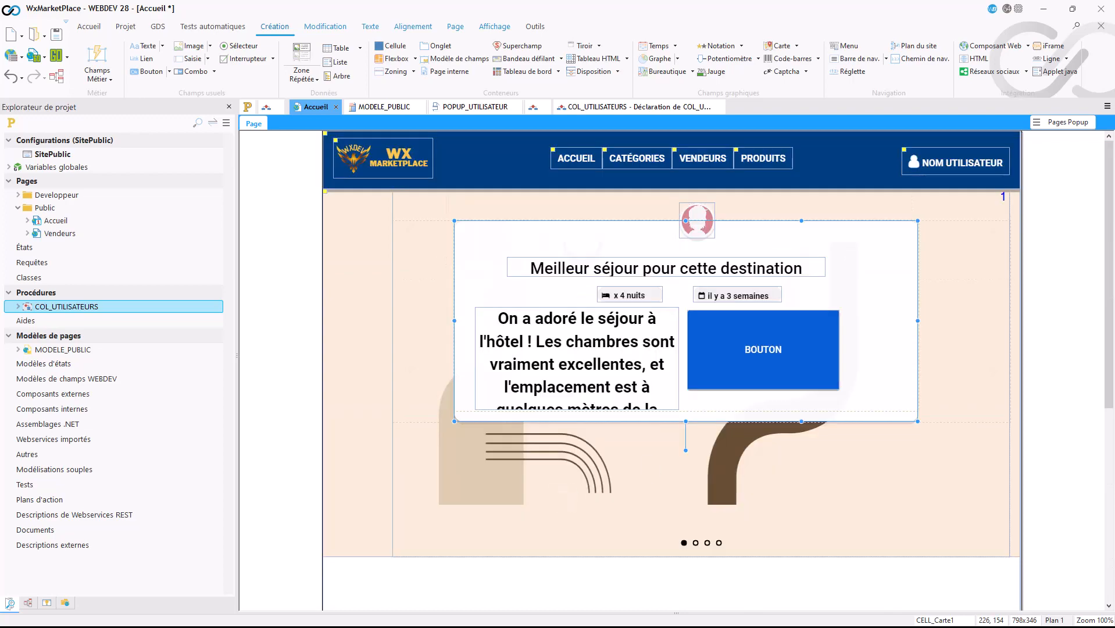